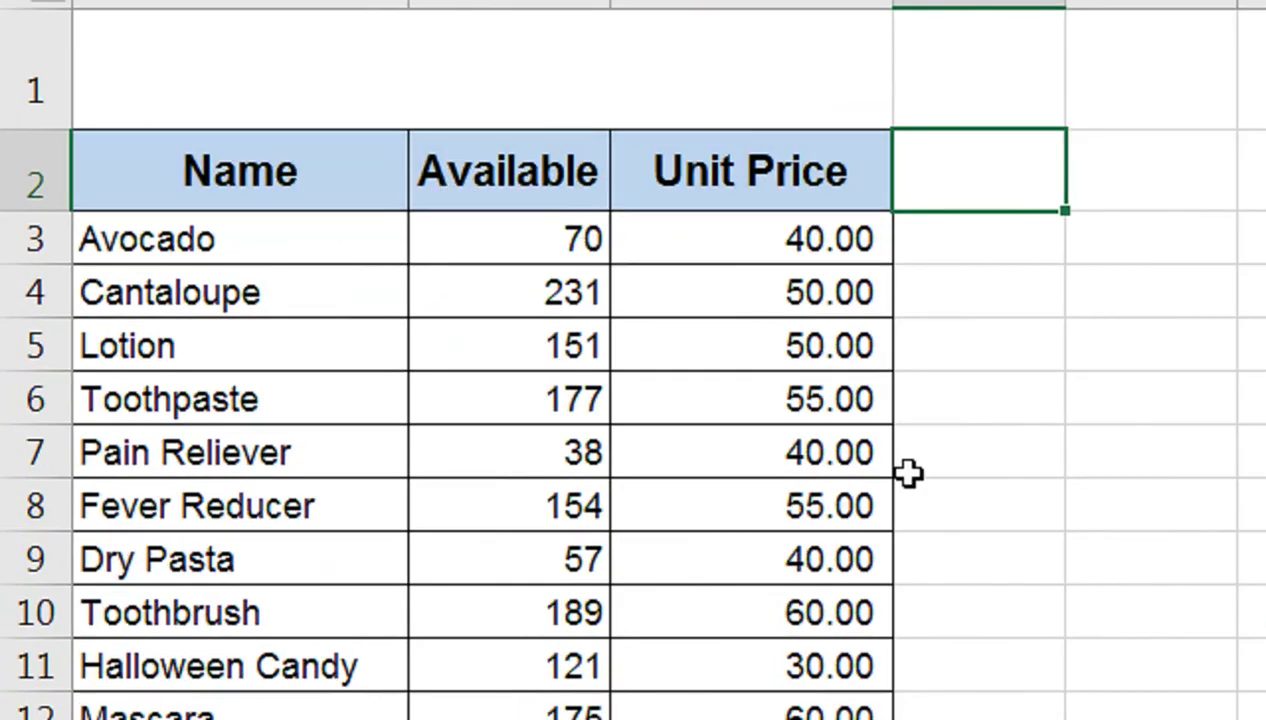
# Merge and center cells D1:E1 and enter the date 1-apr-22 in the merged cell
pyautogui.click(376, 415)
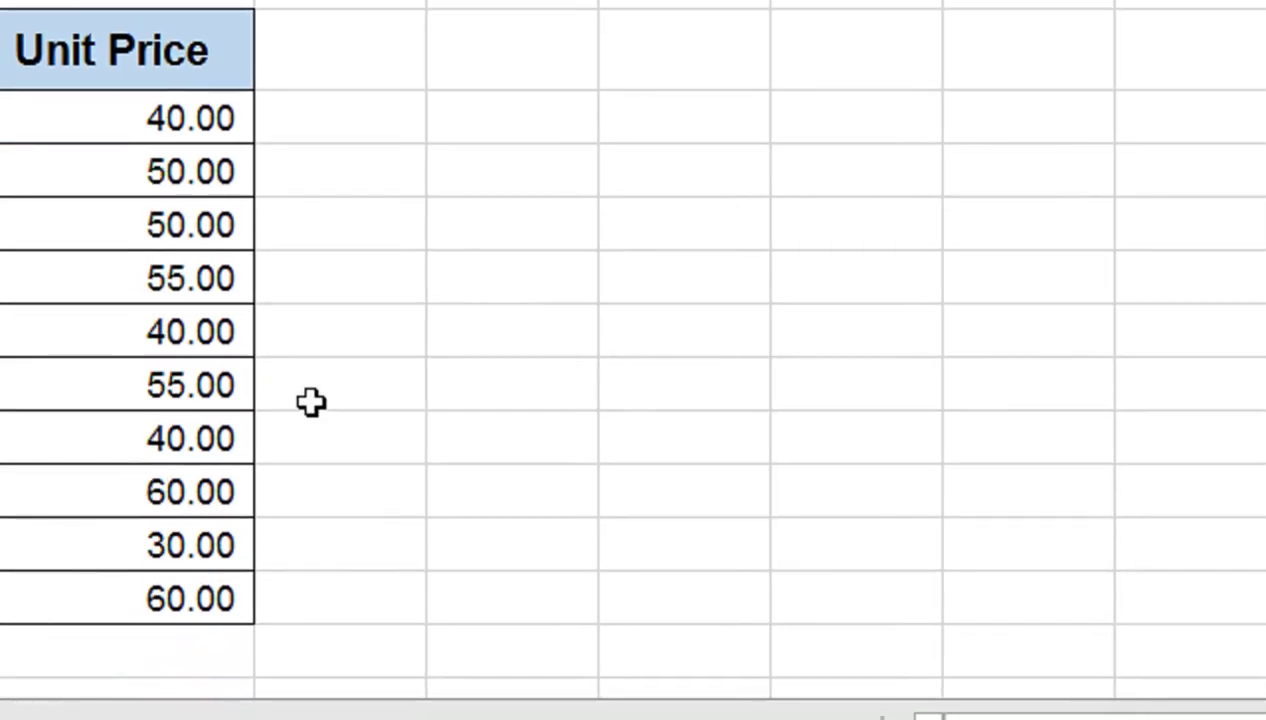
pyautogui.click(412, 50)
pyautogui.moveTo(437, 175); pyautogui.dragTo(470, 150)
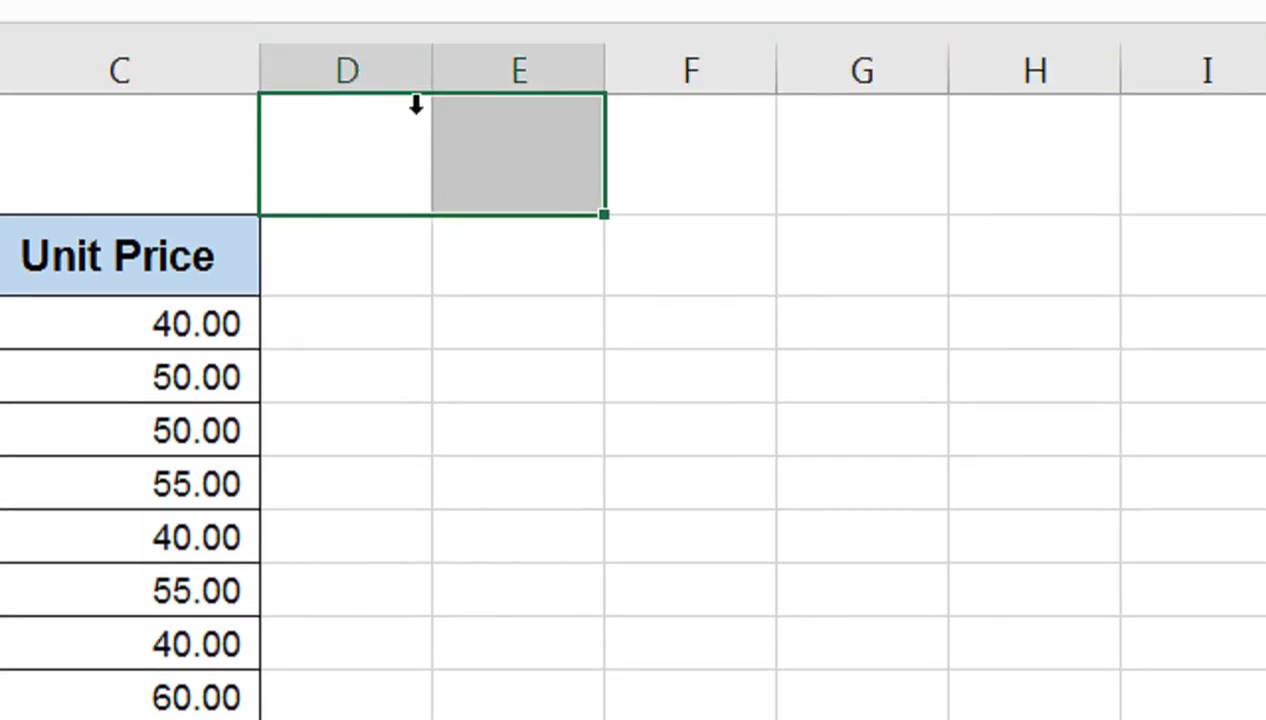
pyautogui.write('1-apr-2')
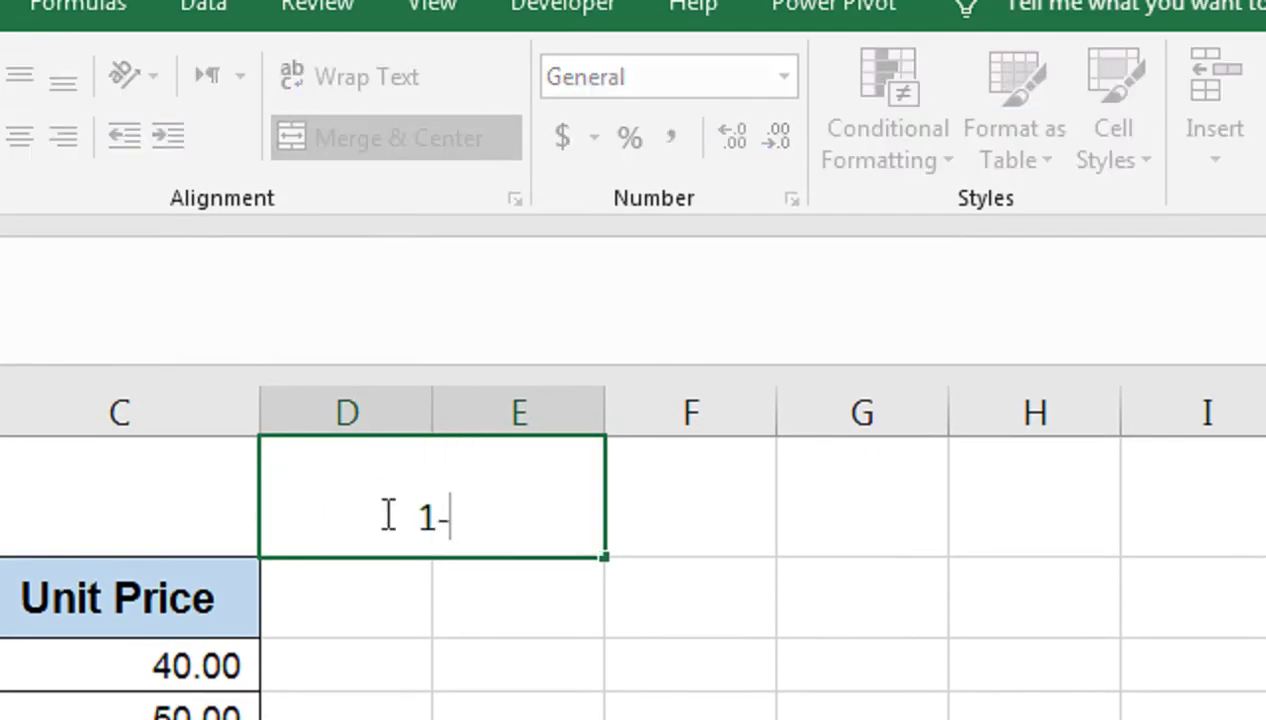
pyautogui.write('2')
pyautogui.press('Return')
# Try entering apr-22 as the date in the merged cell D1:E1
pyautogui.click(383, 515)
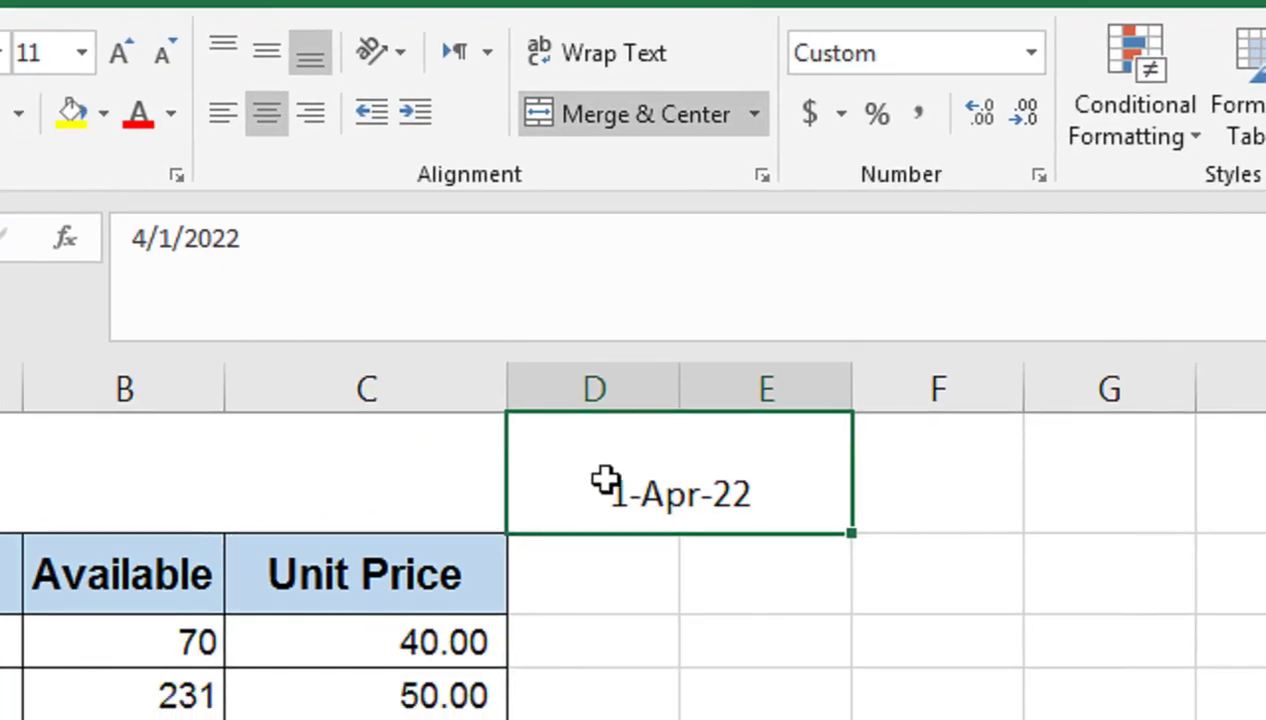
pyautogui.write('apr-22')
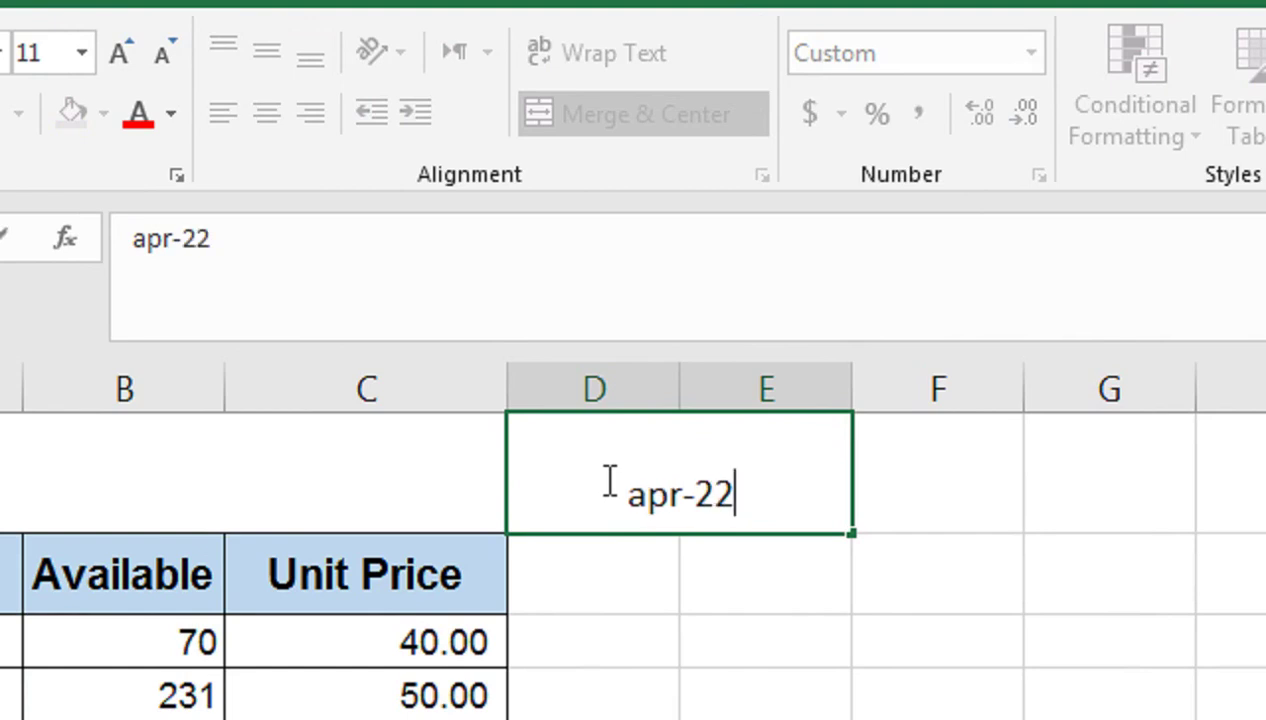
pyautogui.press('Return')
pyautogui.click(606, 481)
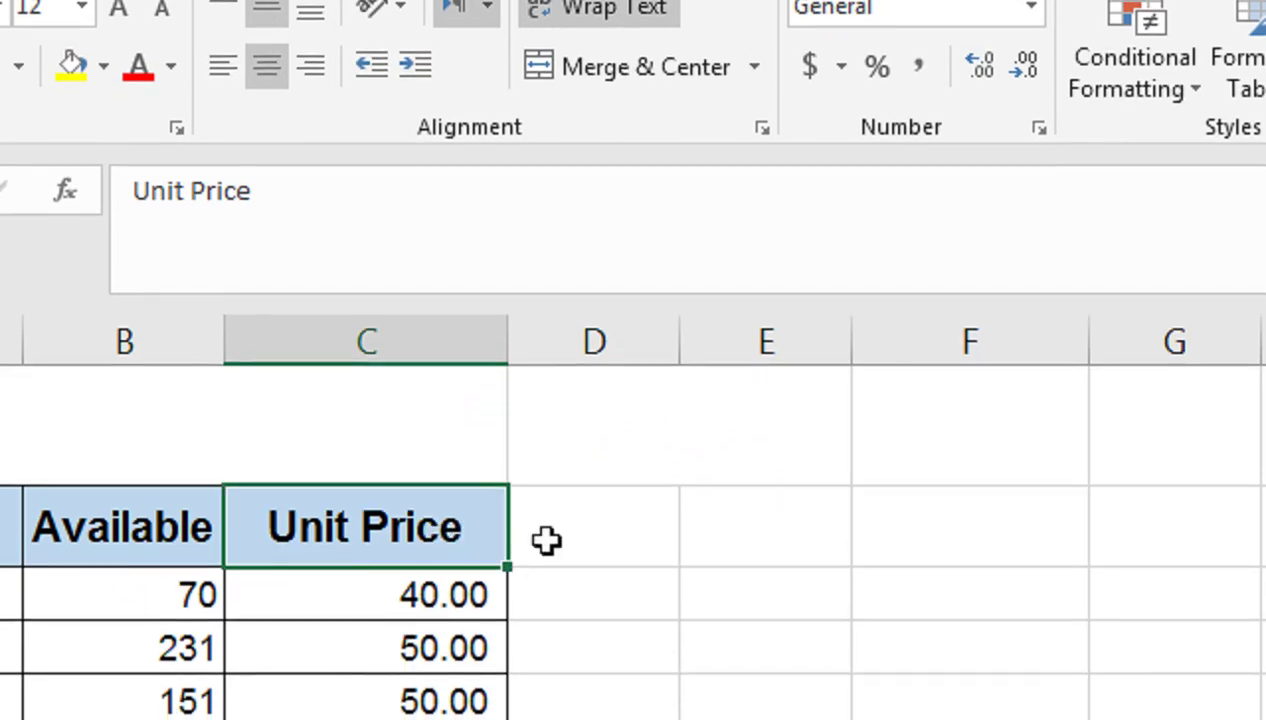
# Enter the date 1-apr-2 in the merged cell D1:E1
pyautogui.click(625, 454)
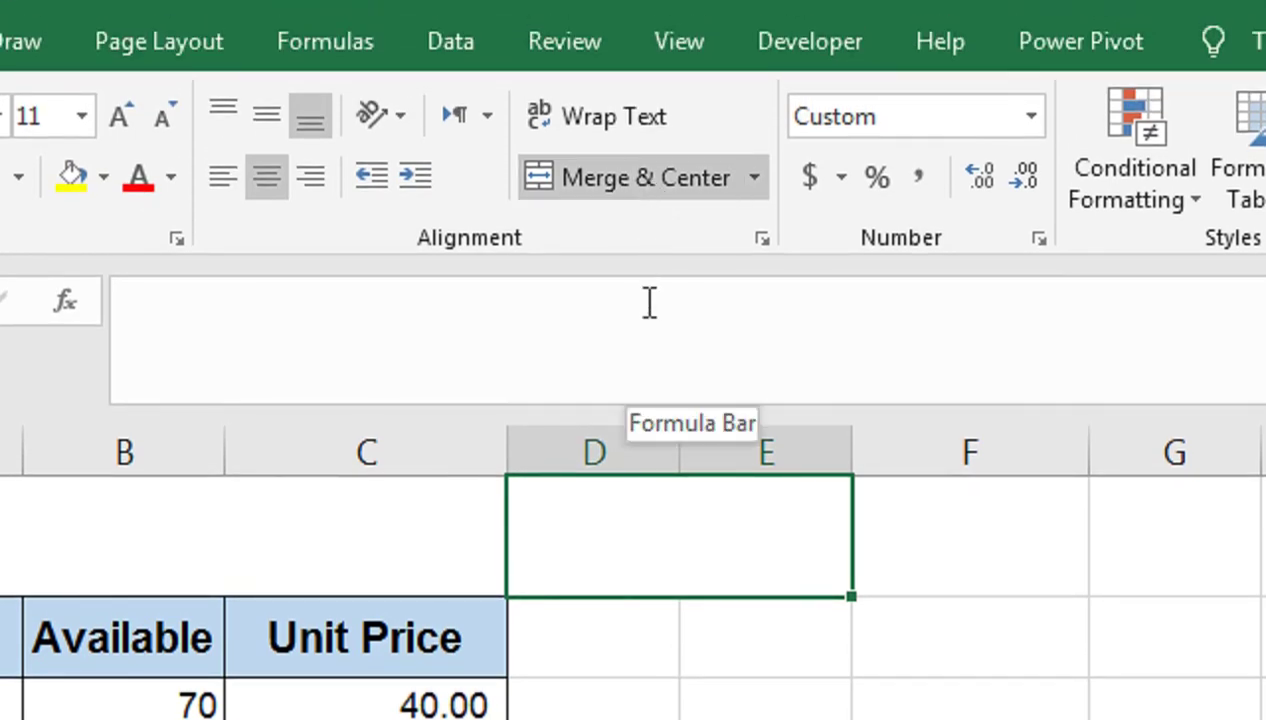
pyautogui.write('ap')
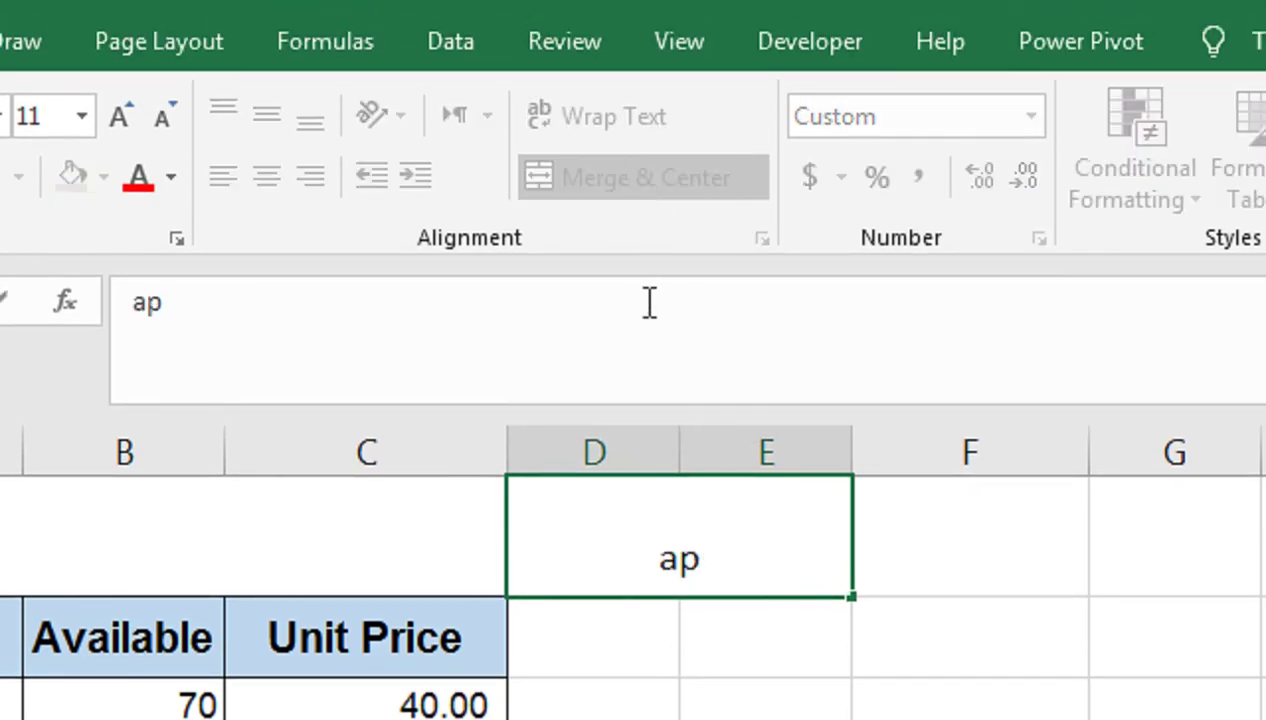
pyautogui.write('r')
pyautogui.press('BackSpace')
pyautogui.press('BackSpace')
pyautogui.press('BackSpace')
pyautogui.write('ap')
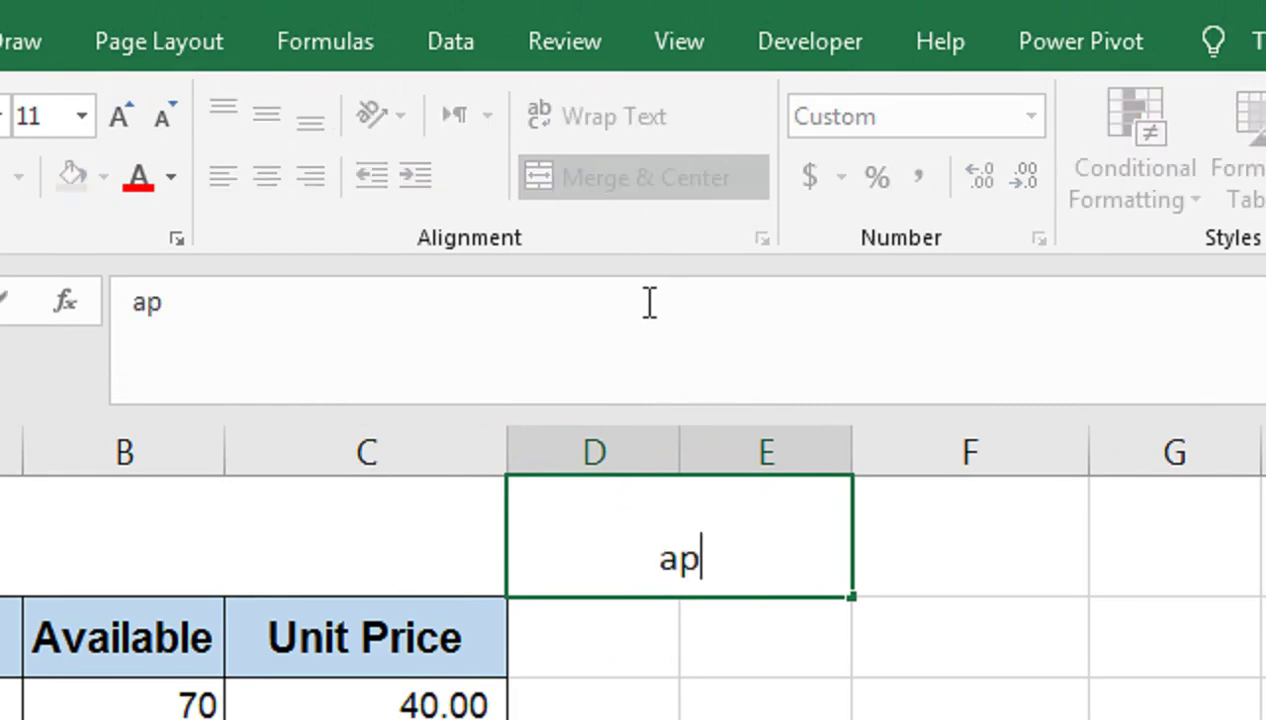
pyautogui.press('BackSpace')
pyautogui.write('1-apr-2')
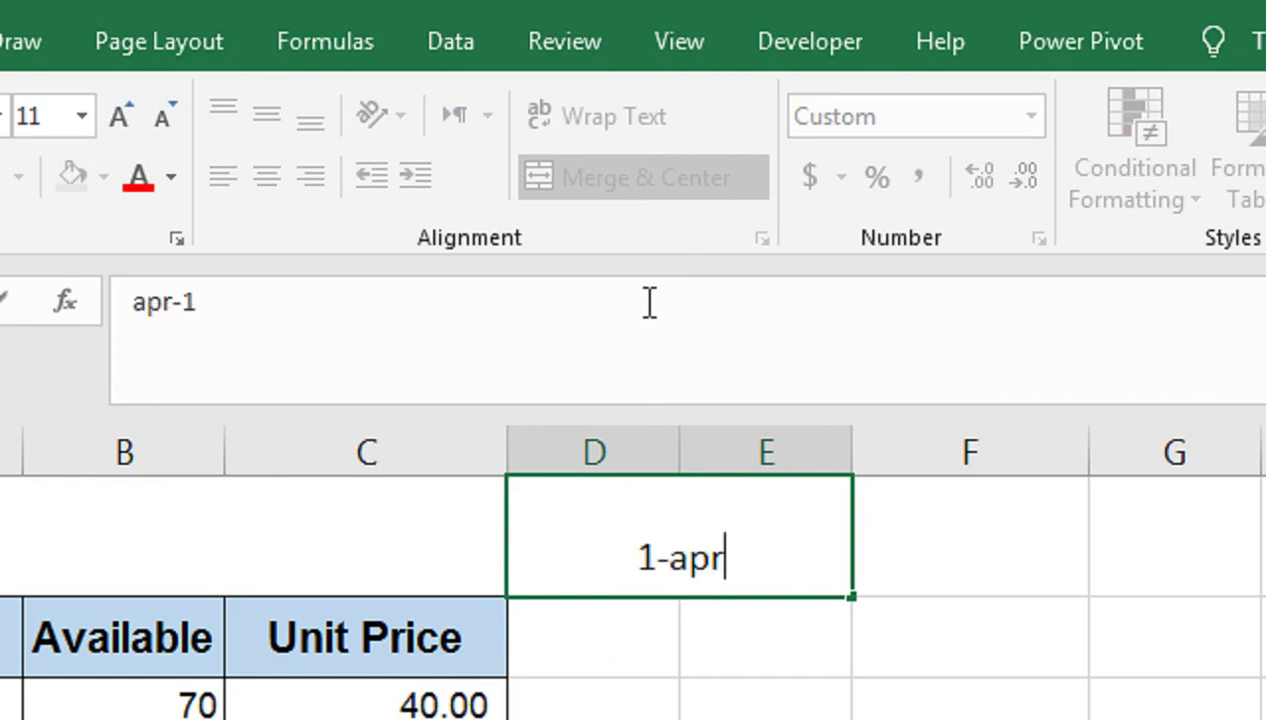
pyautogui.press('Return')
pyautogui.press('Up')
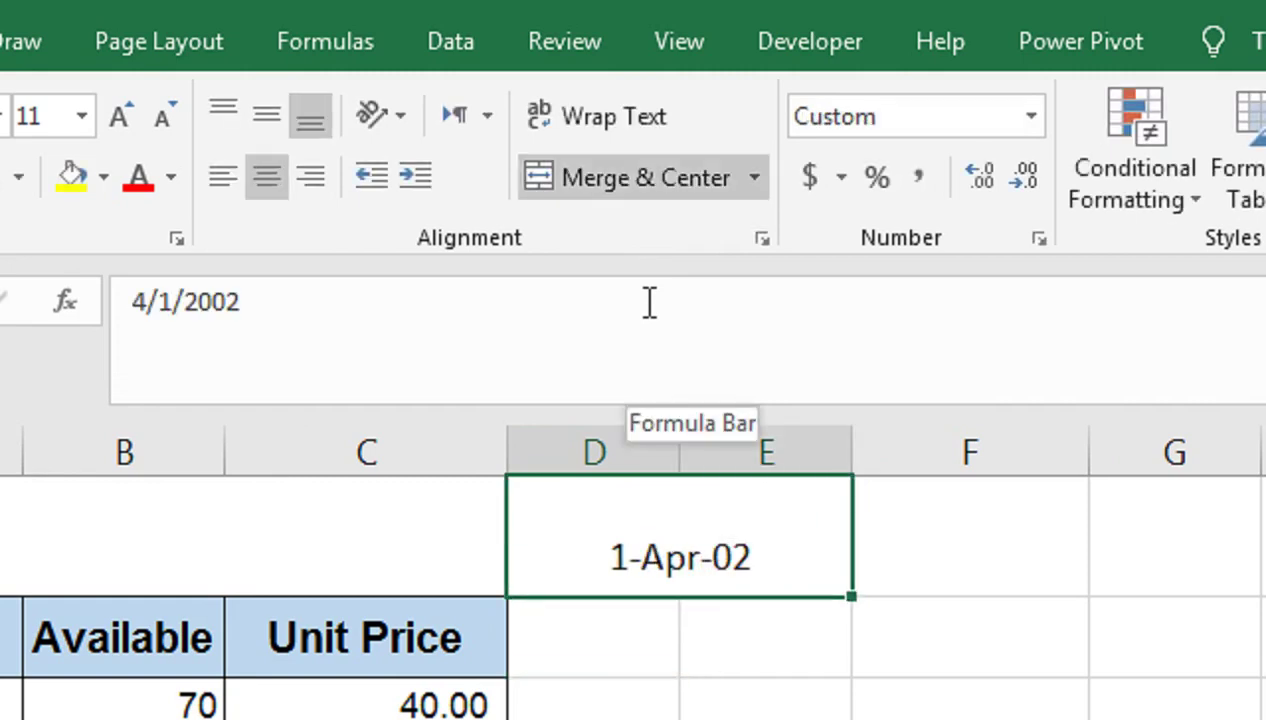
# Correct the date in the merged cell to 1-Apr-22
pyautogui.press('F2')
pyautogui.press('BackSpace')
pyautogui.press('BackSpace')
pyautogui.press('BackSpace')
pyautogui.write('2')
pyautogui.press('Return')
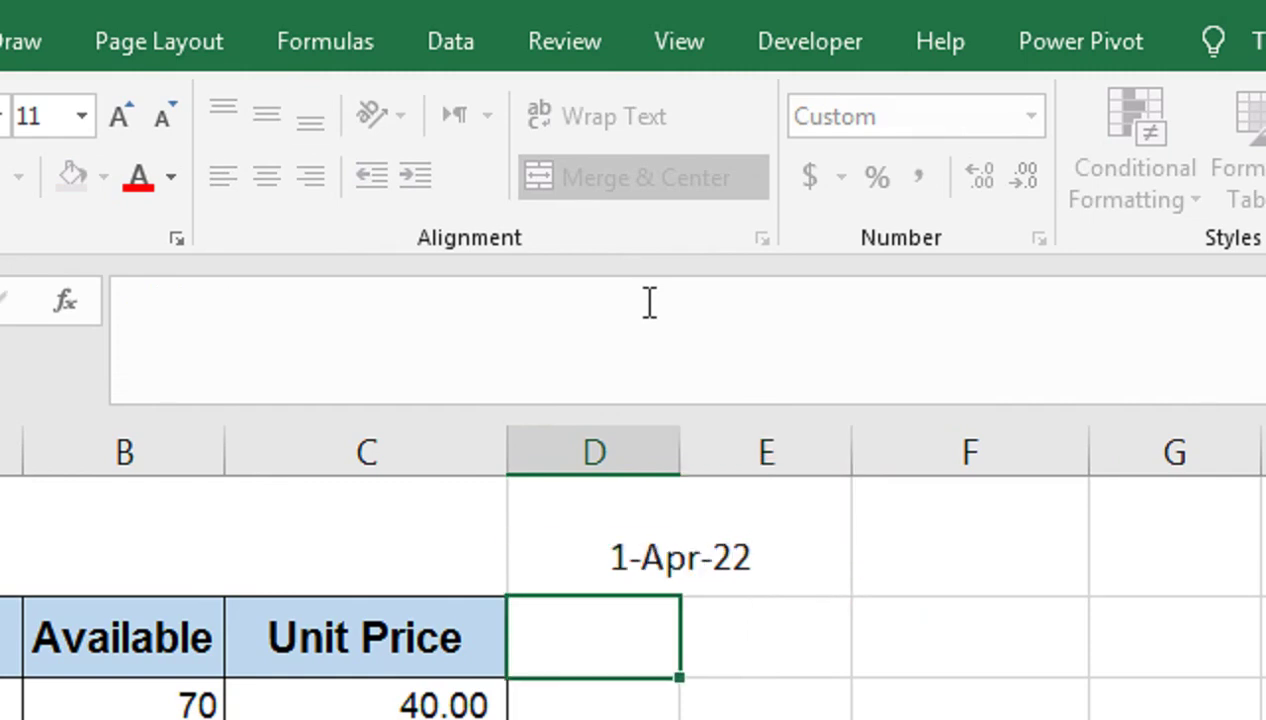
# Format the date in merged cell D1:E1 with the 14-Mar date type, showing only day and month
pyautogui.click(707, 540)
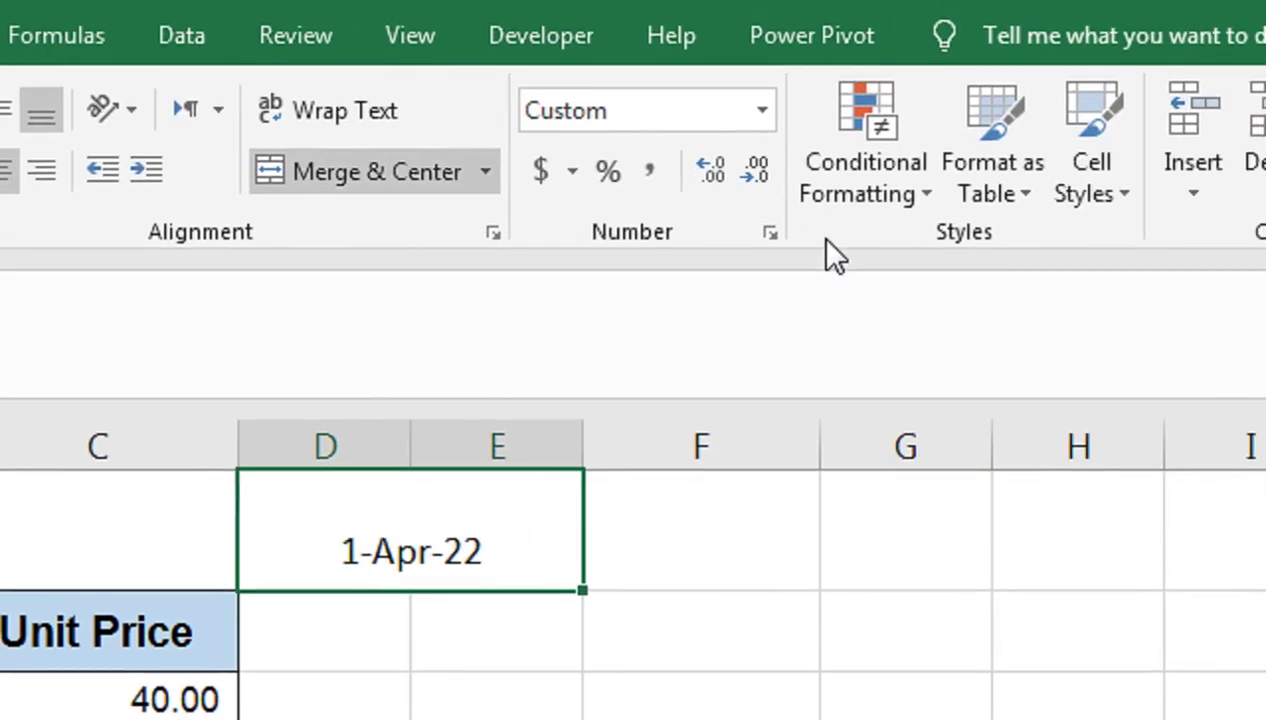
pyautogui.click(771, 234)
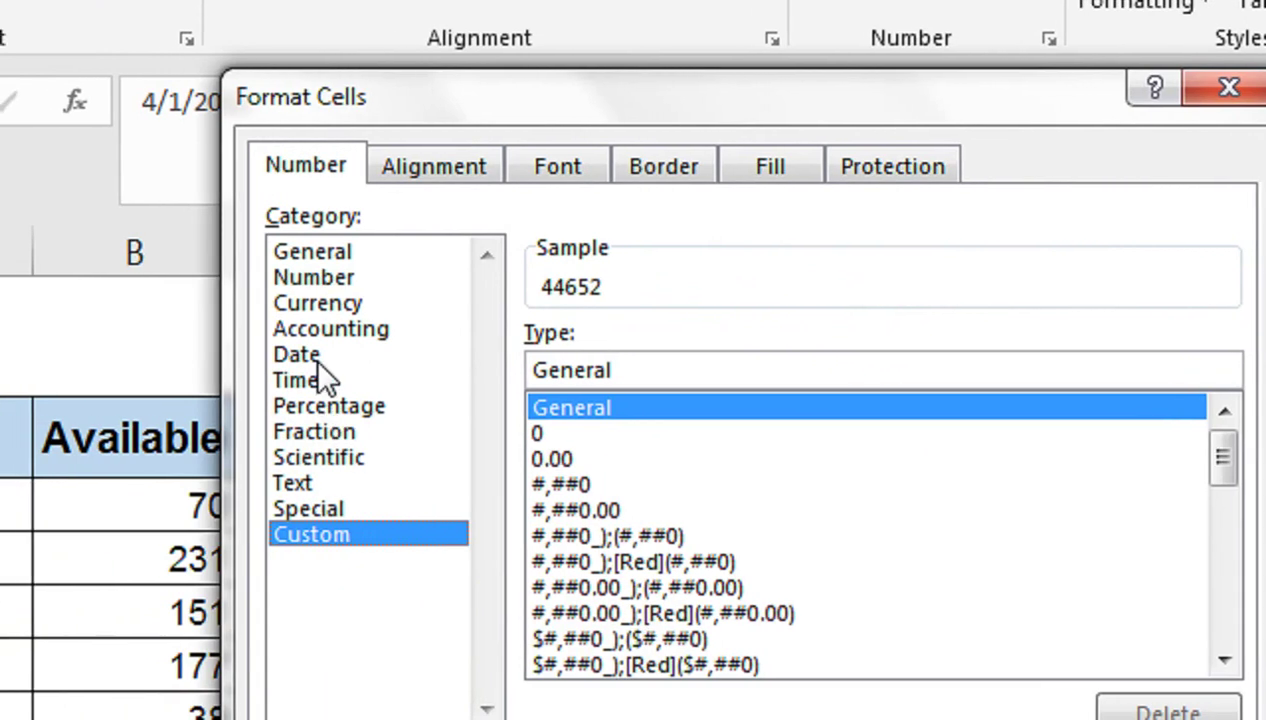
pyautogui.click(297, 356)
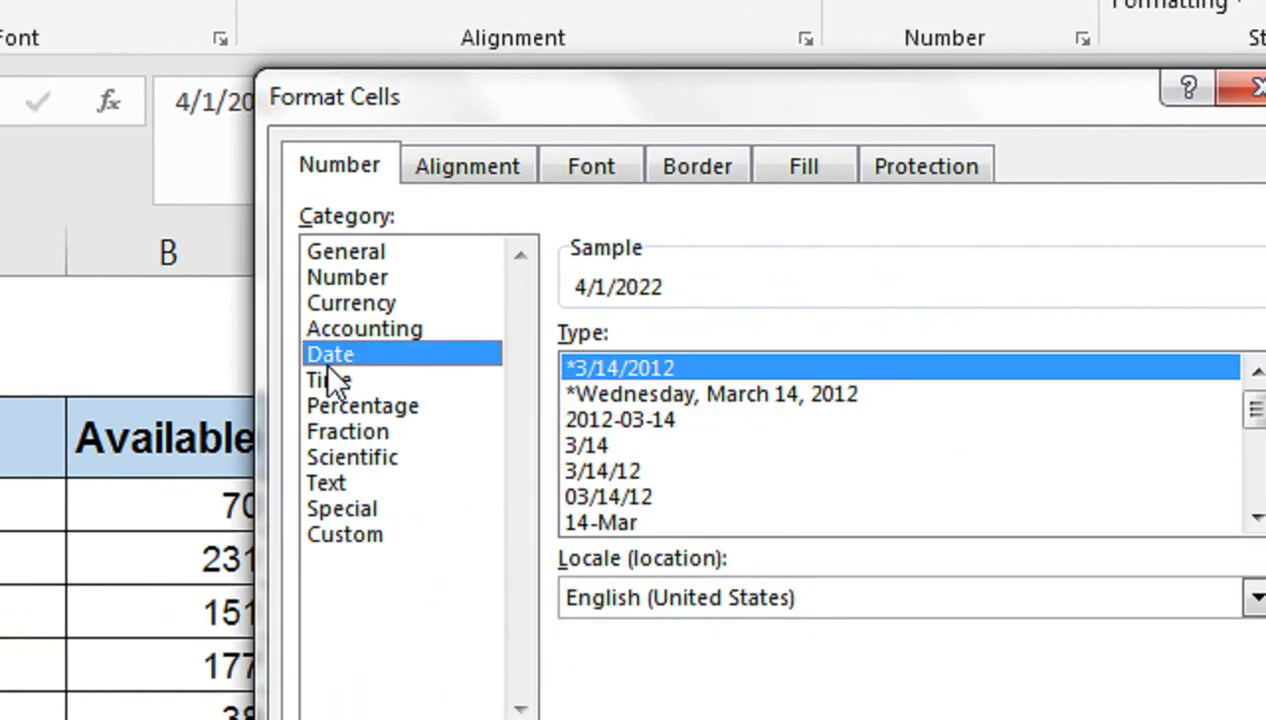
pyautogui.click(585, 522)
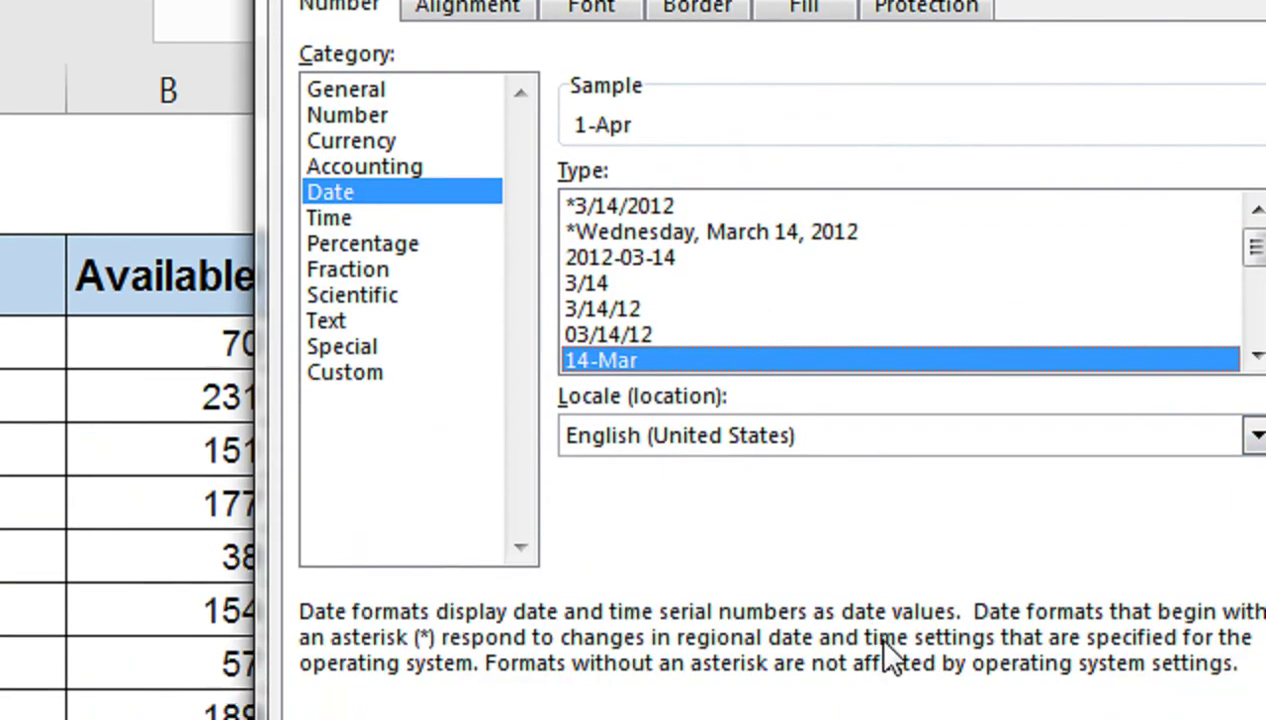
pyautogui.click(969, 596)
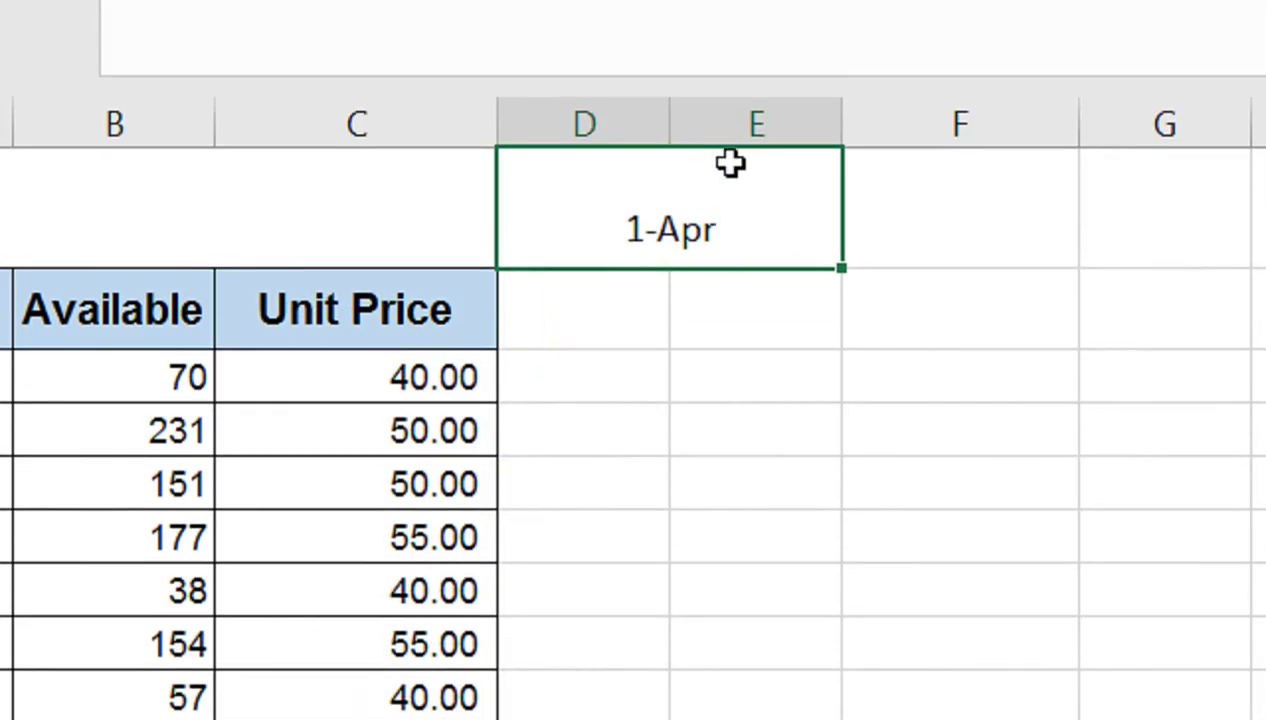
# Enter the headers Sold in D2 and Cash in E2 under the date
pyautogui.click(592, 97)
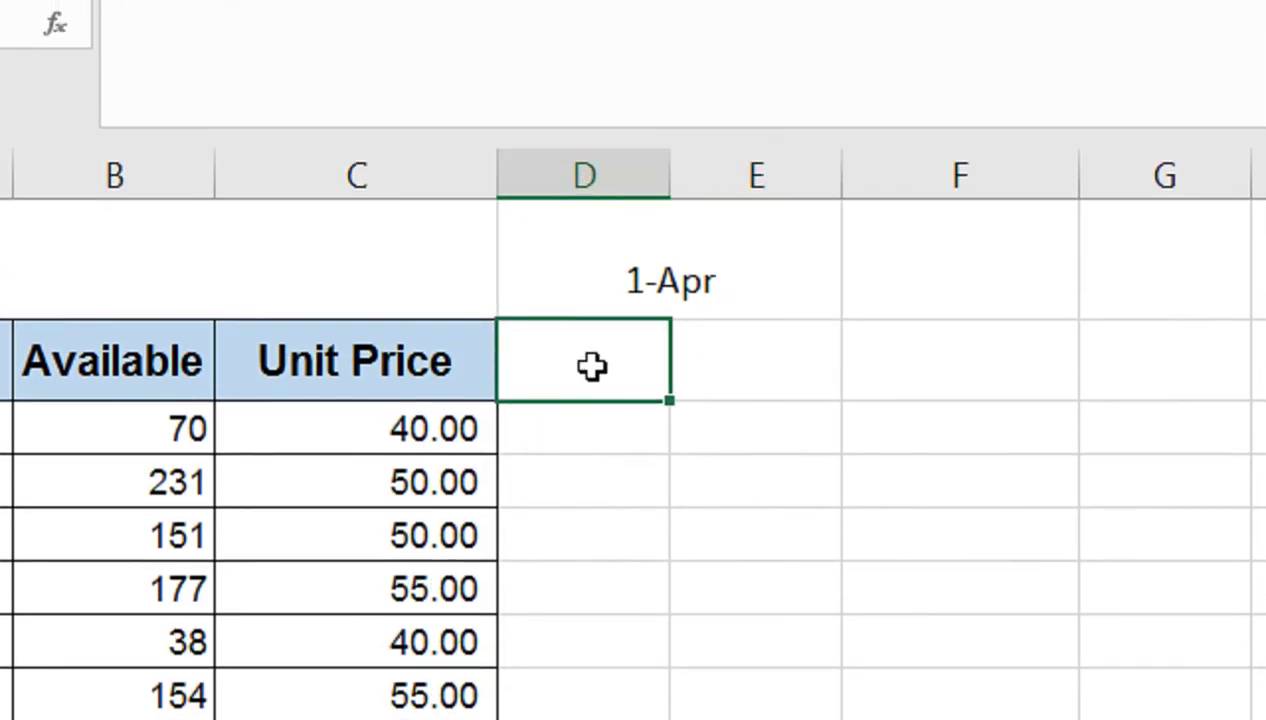
pyautogui.write('Sold')
pyautogui.press('Tab')
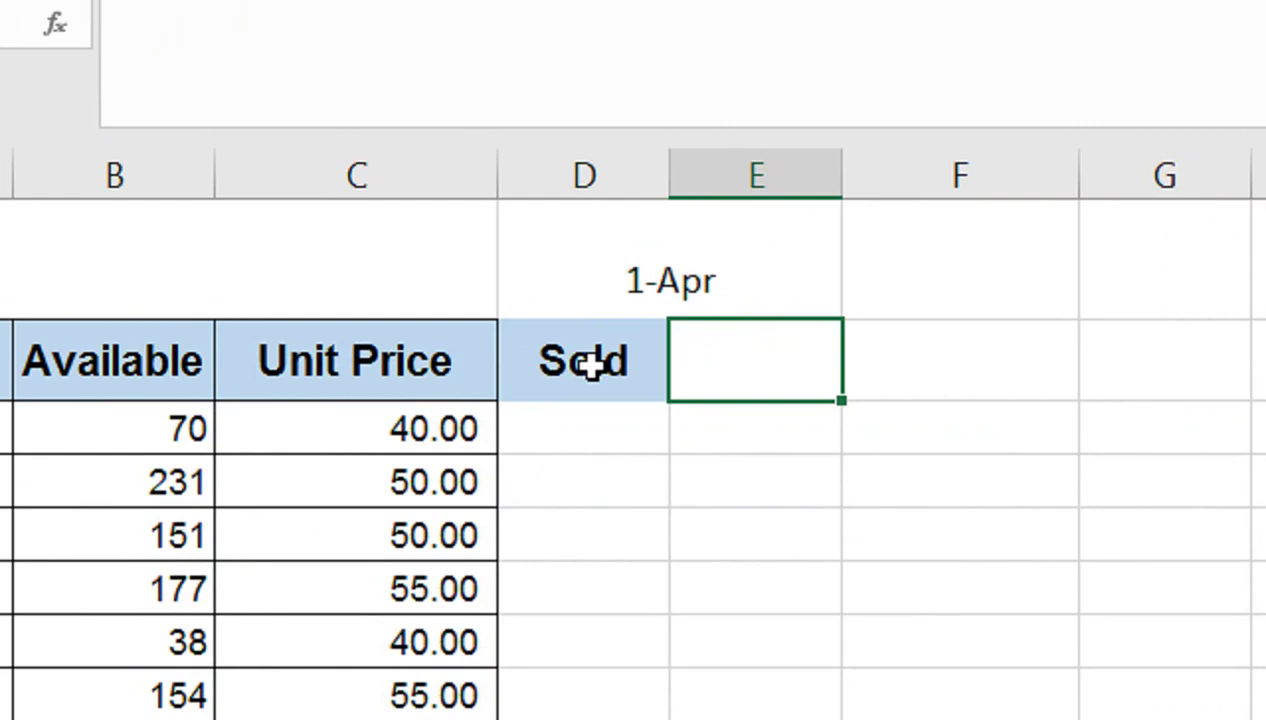
pyautogui.write('Cash')
pyautogui.press('Tab')
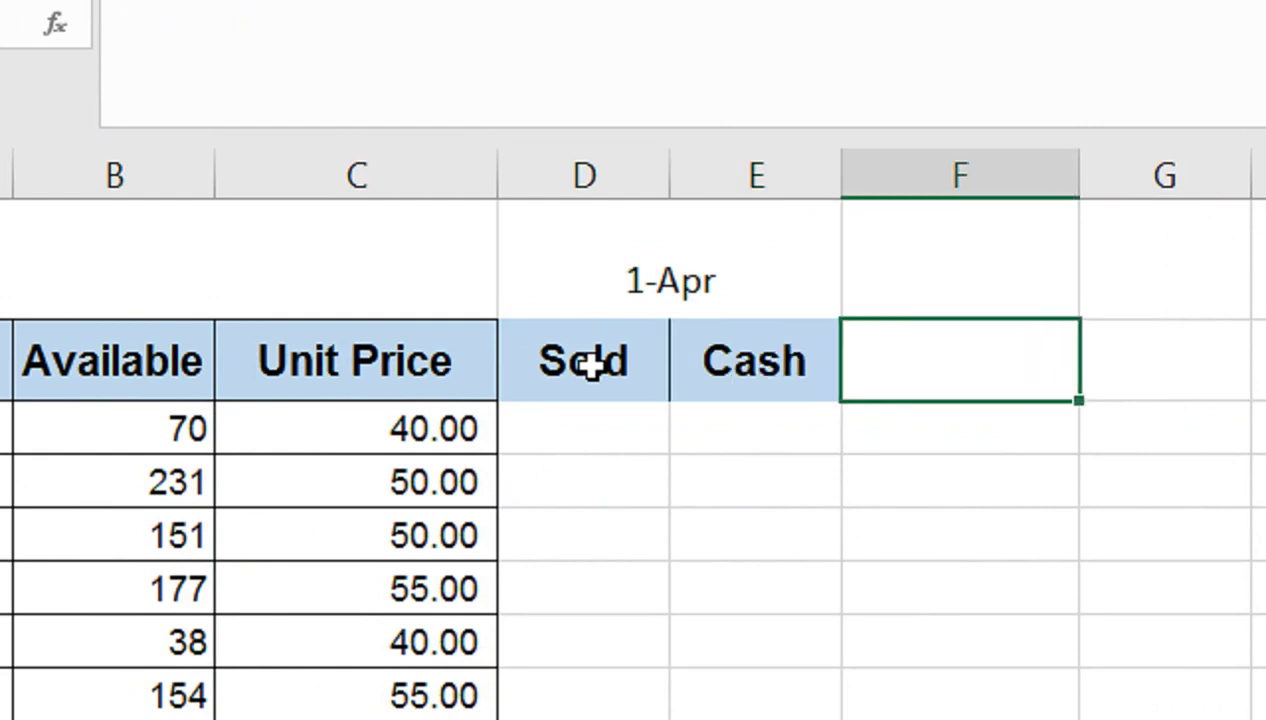
# Replace the header in E2 with AMT
pyautogui.hotkey('shift', 'Tab')
pyautogui.write('A')
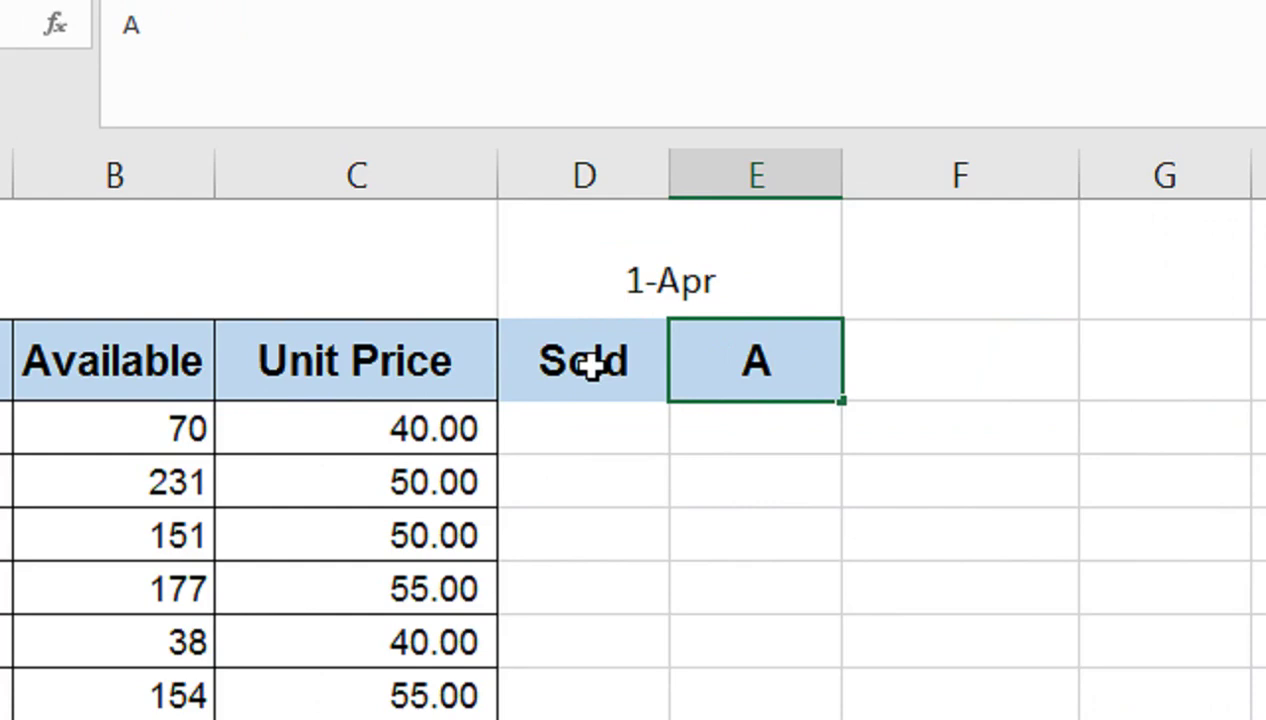
pyautogui.write('Mtt')
pyautogui.press('BackSpace')
pyautogui.press('BackSpace')
pyautogui.write('T')
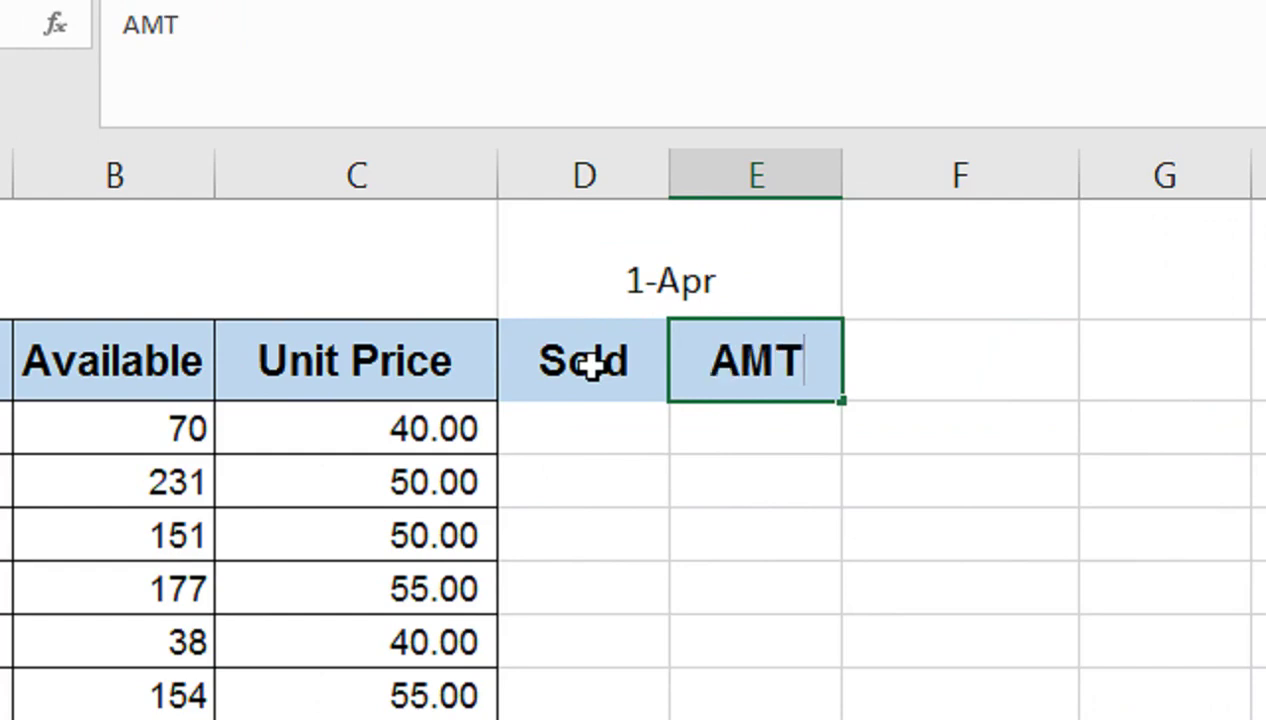
pyautogui.press('Return')
pyautogui.click(463, 330)
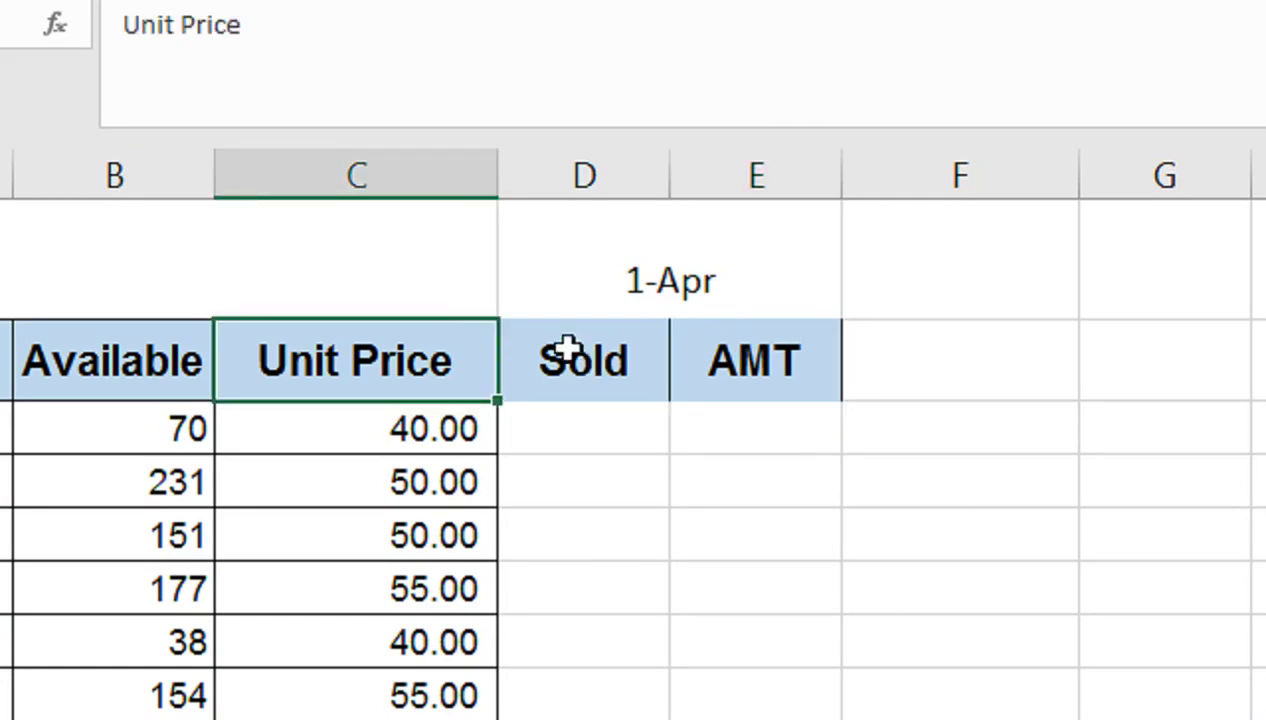
pyautogui.click(583, 348)
pyautogui.click(690, 262)
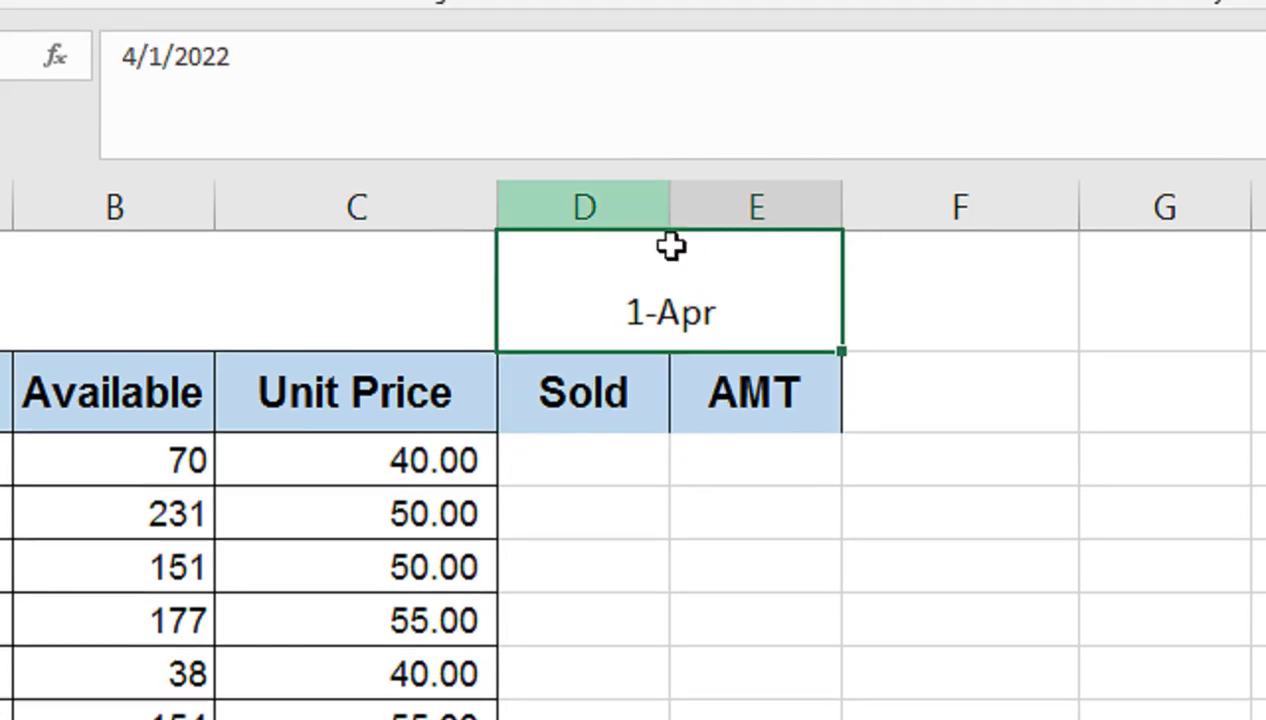
# Apply all borders to the empty Sold and AMT cells D3:E12
pyautogui.moveTo(608, 452); pyautogui.dragTo(669, 487)
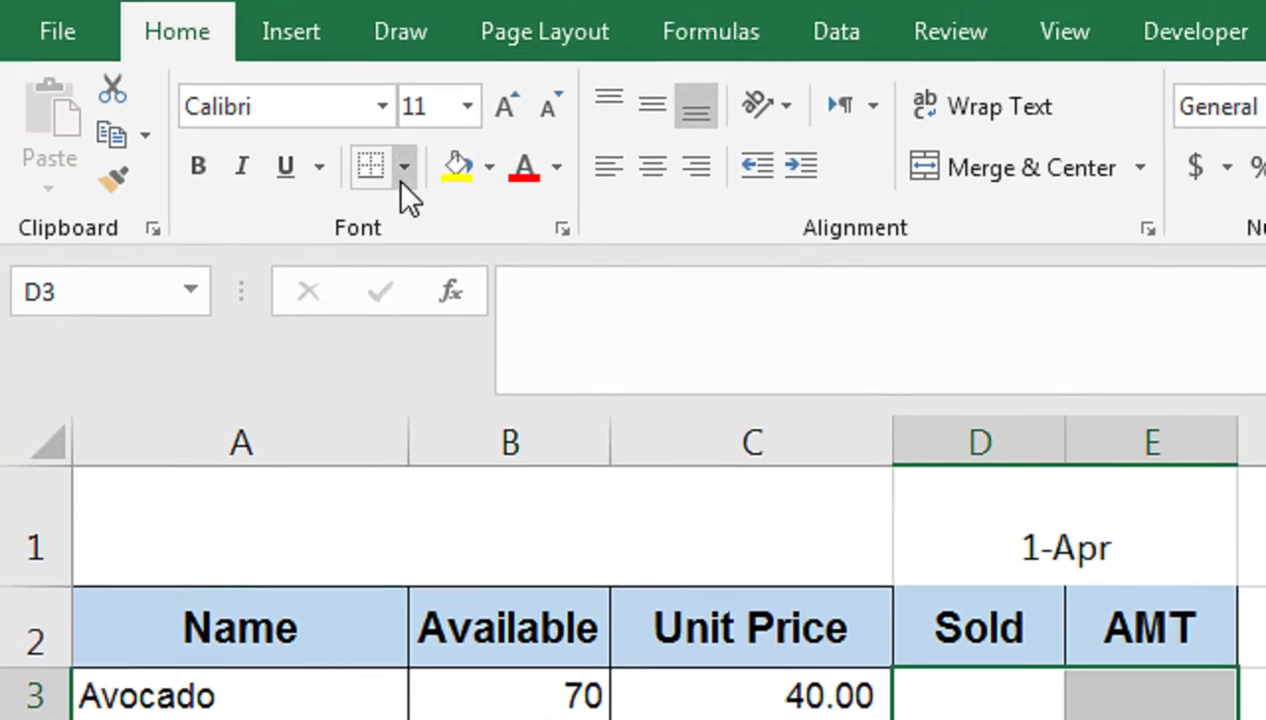
pyautogui.click(404, 168)
pyautogui.click(477, 510)
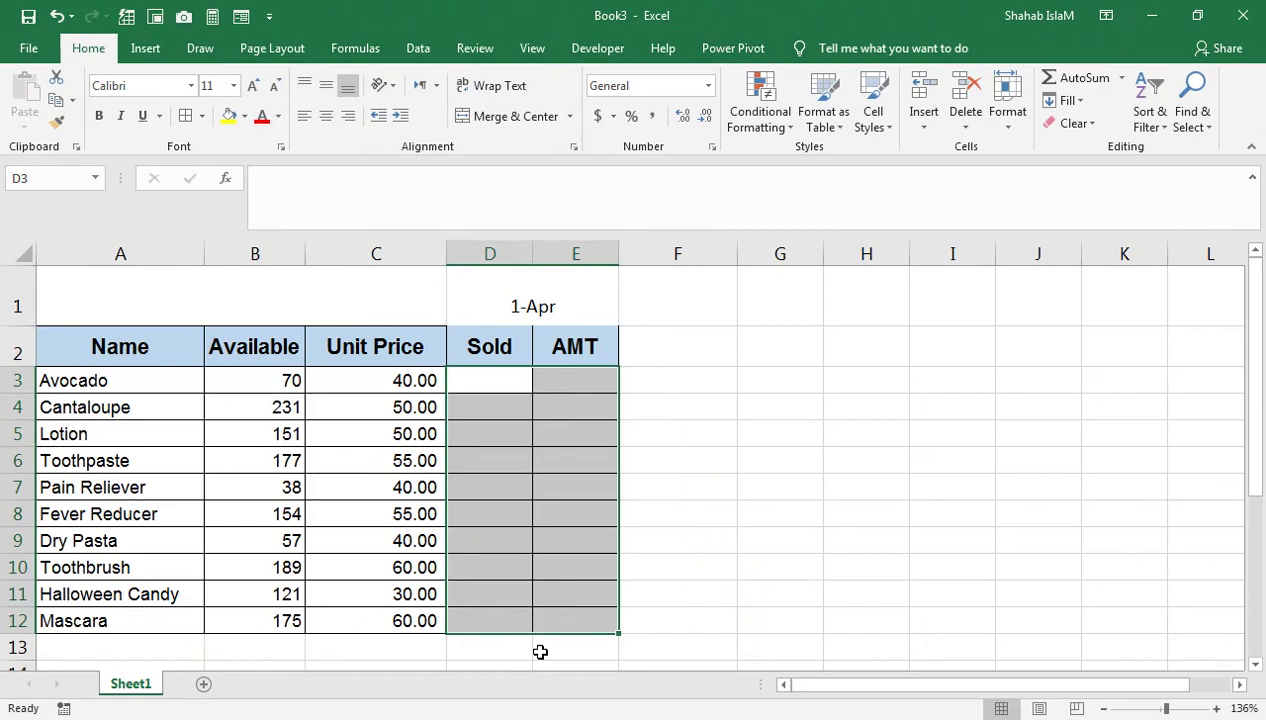
pyautogui.click(537, 640)
pyautogui.click(490, 641)
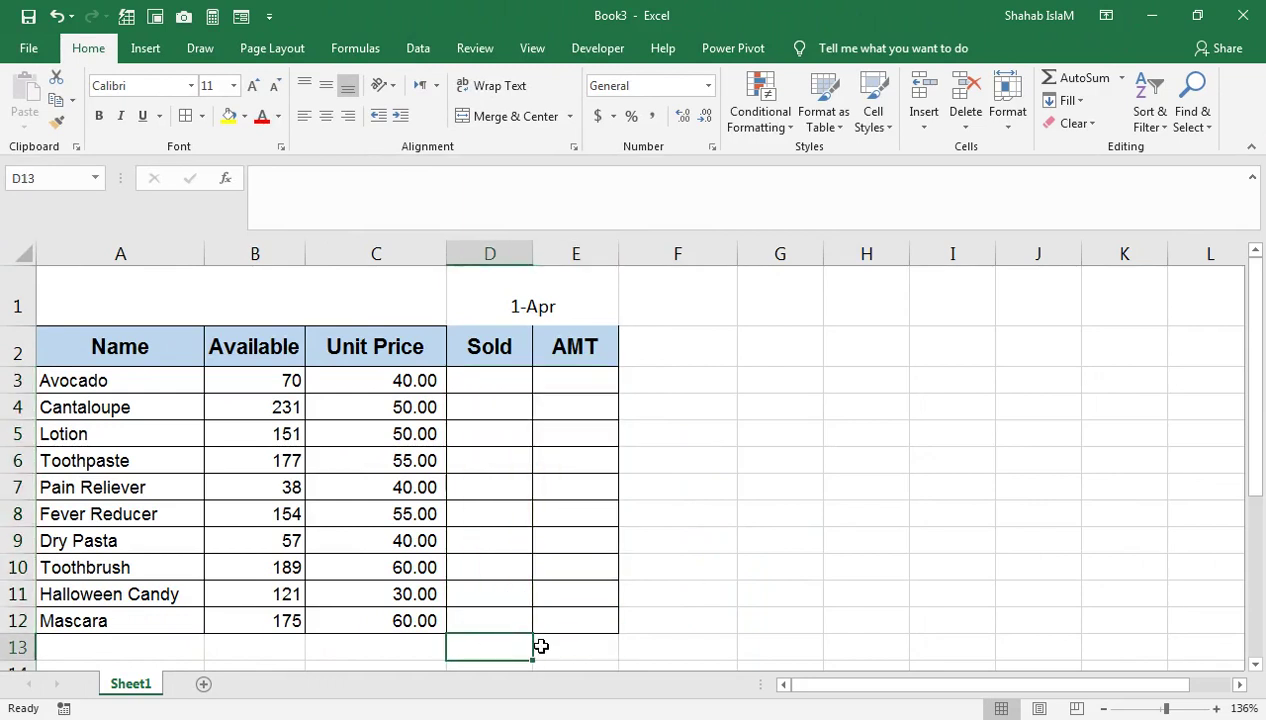
pyautogui.moveTo(477, 651); pyautogui.dragTo(246, 651)
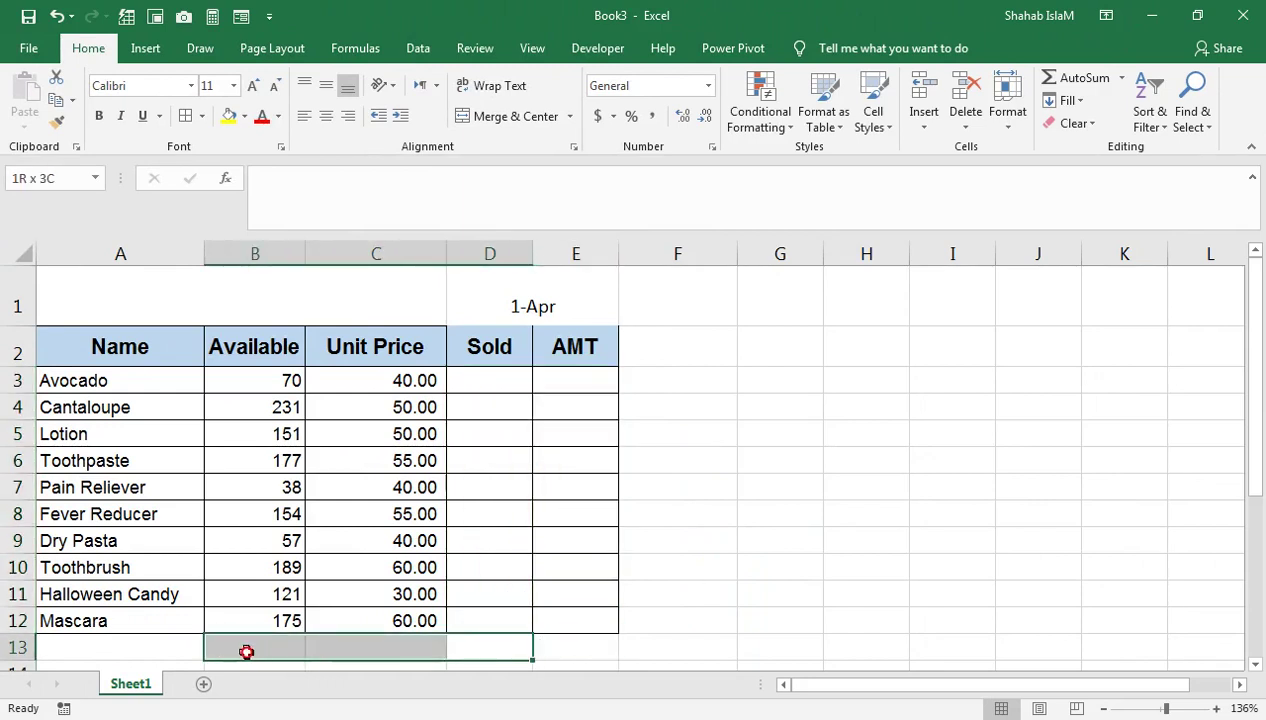
pyautogui.click(399, 654)
# Enter a SUM formula in E13 that totals the AMT column range E3:E12
pyautogui.click(574, 644)
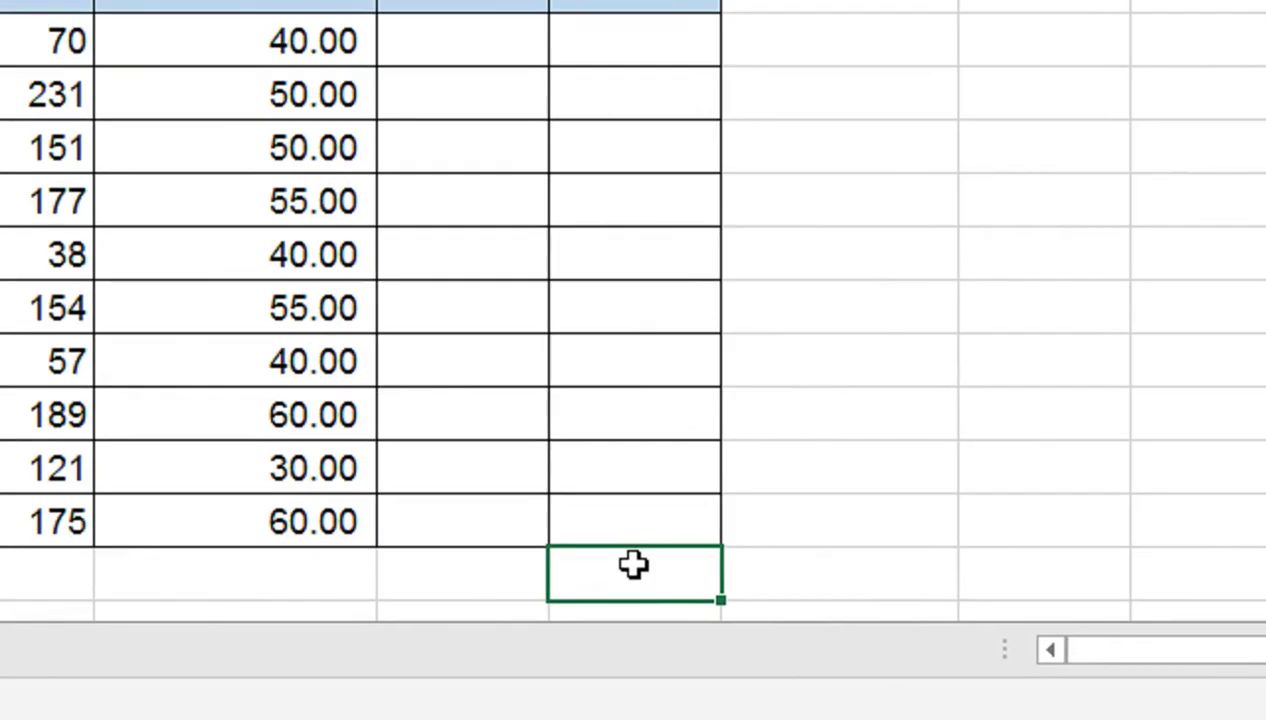
pyautogui.write('=SUM(')
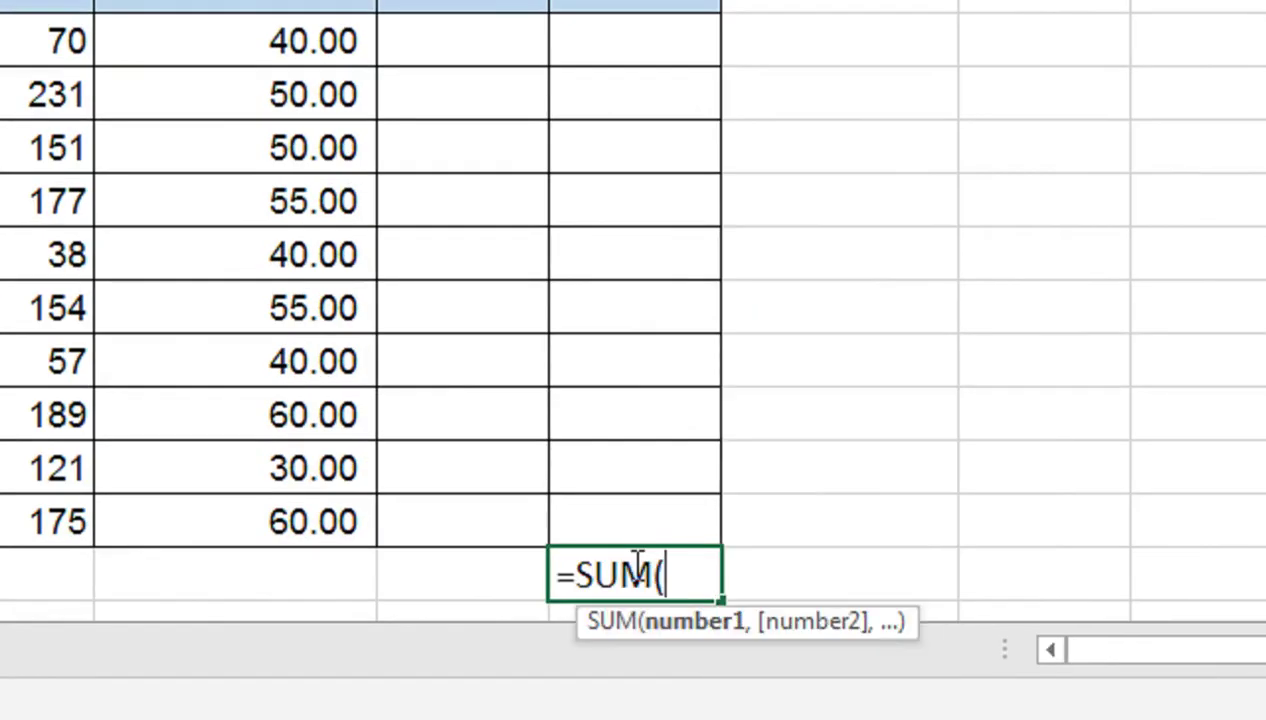
pyautogui.press('Up')
pyautogui.hotkey('shift', 'Up')
pyautogui.hotkey('shift', 'Up')
pyautogui.hotkey('shift', 'Up')
pyautogui.hotkey('shift', 'Up')
pyautogui.hotkey('shift', 'Up')
pyautogui.hotkey('shift', 'Up')
pyautogui.hotkey('shift', 'Up')
pyautogui.hotkey('shift', 'Up')
pyautogui.hotkey('shift', 'Up')
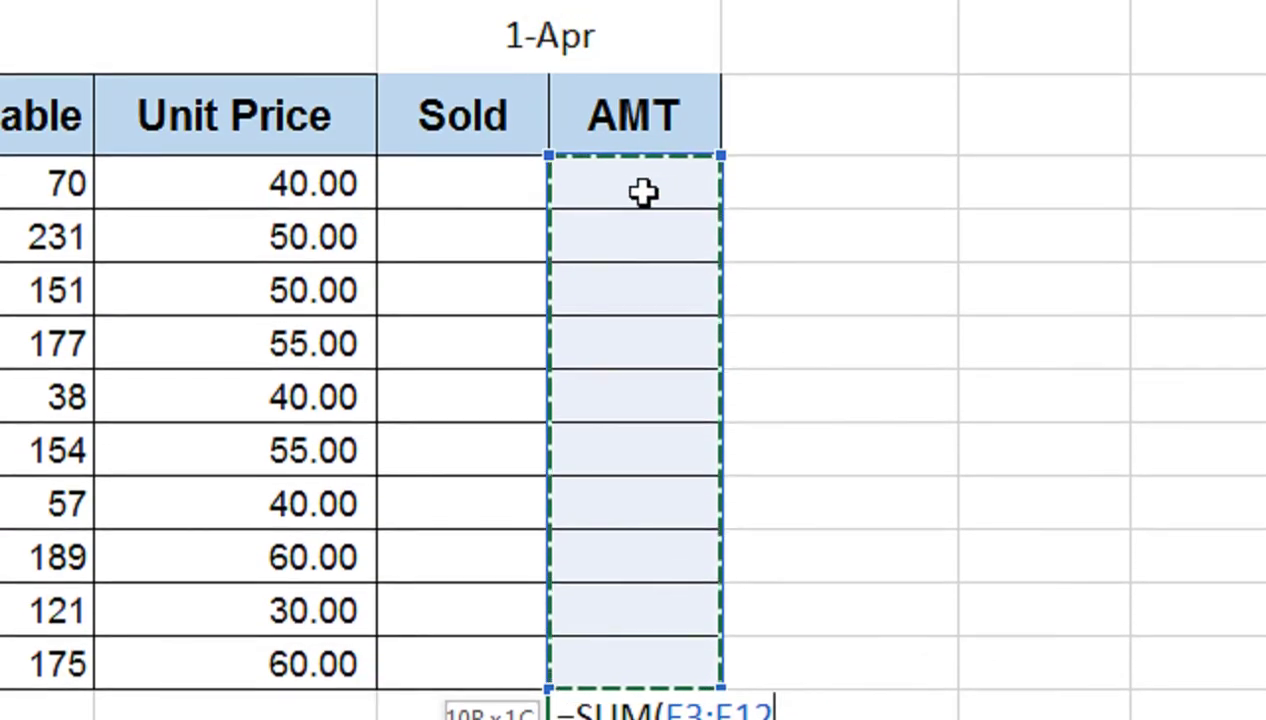
pyautogui.press('Return')
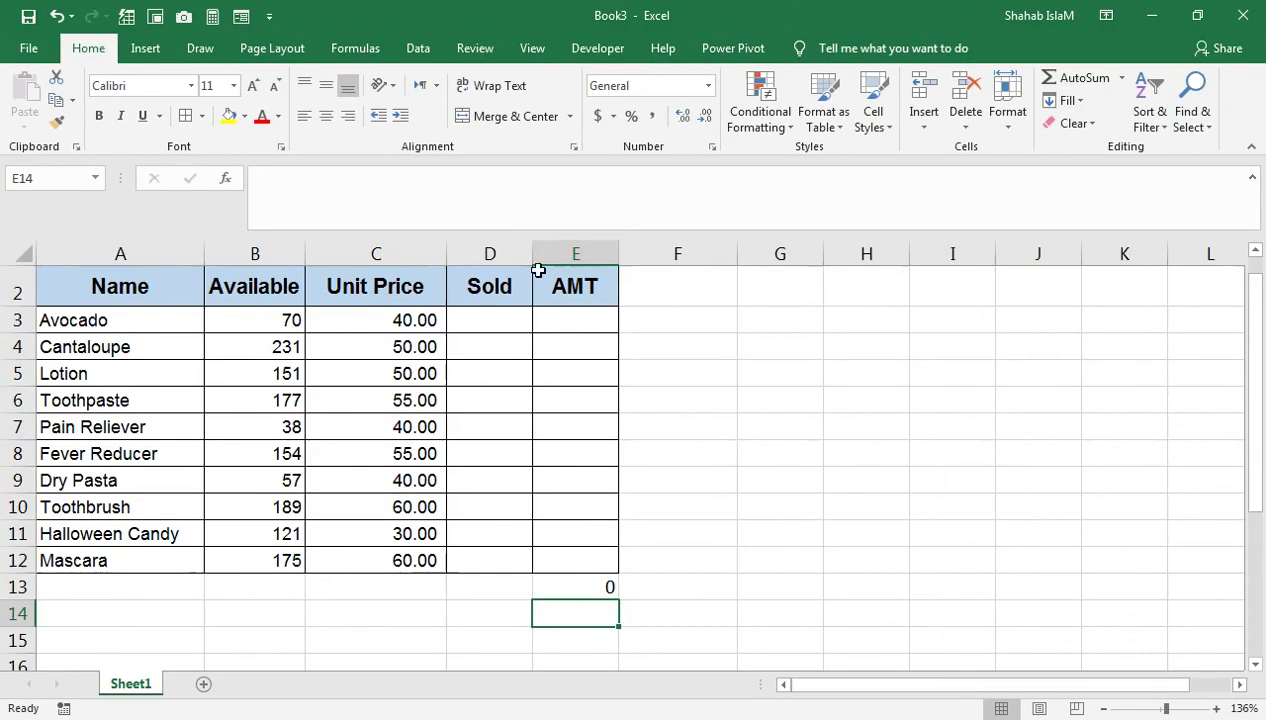
pyautogui.click(563, 185)
pyautogui.moveTo(540, 316); pyautogui.dragTo(526, 232)
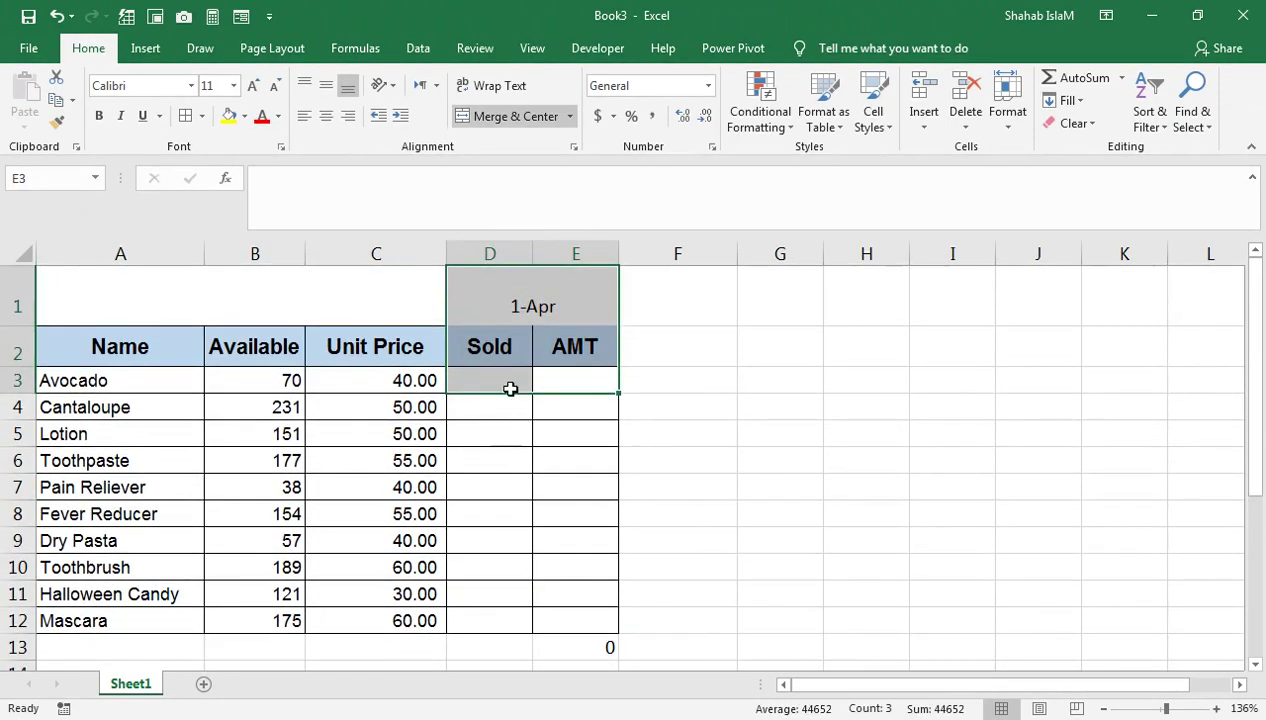
pyautogui.click(510, 385)
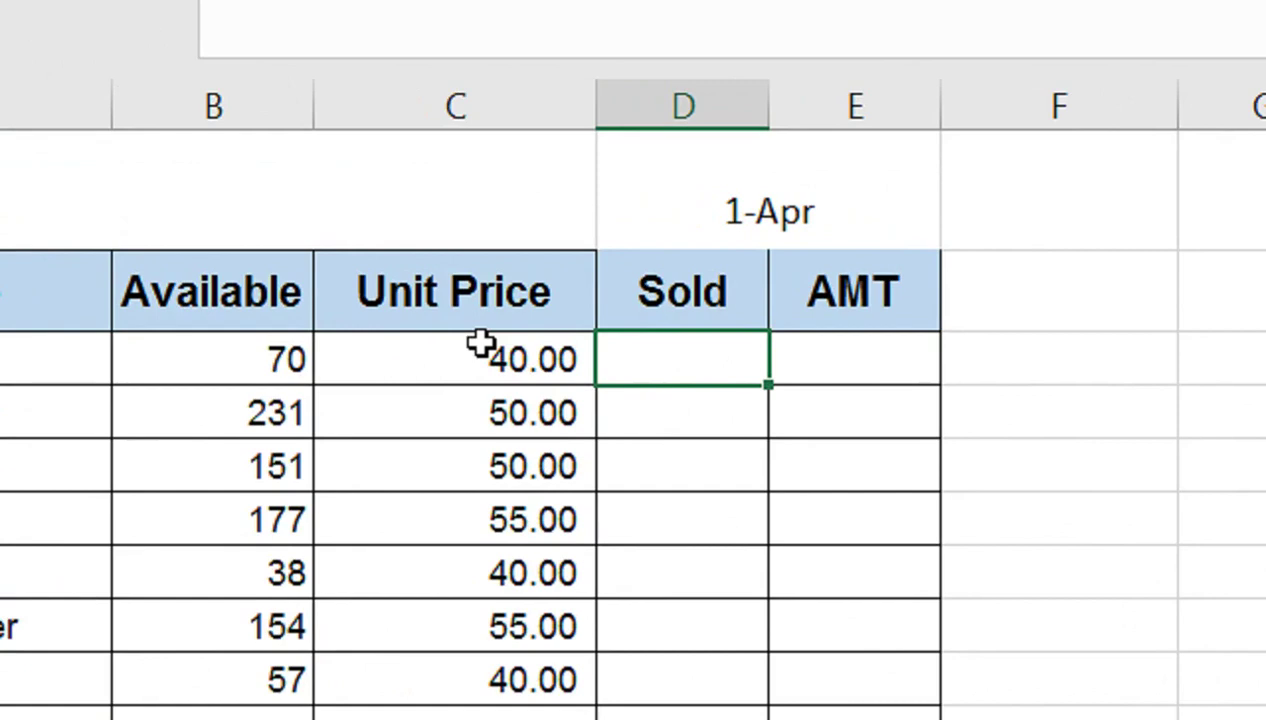
pyautogui.click(675, 353)
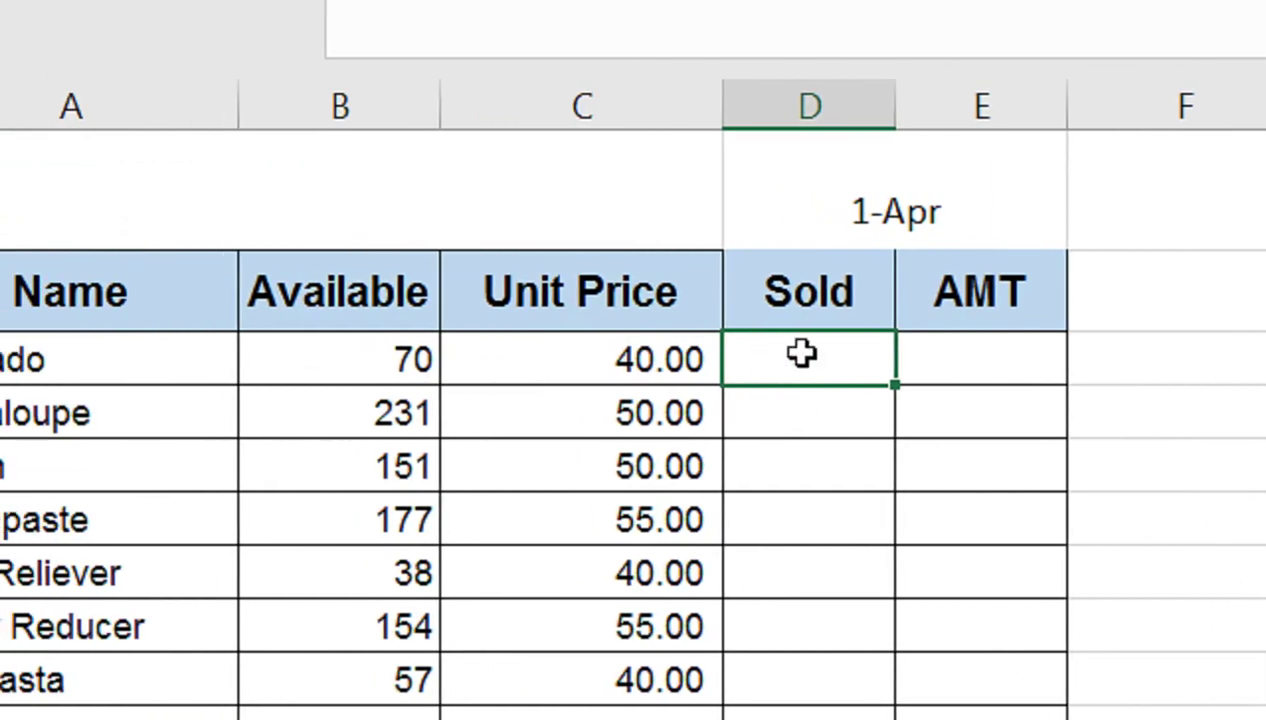
# Enter the sold quantities 10, 10 and 12 for the first three products in D3:D5
pyautogui.write('10')
pyautogui.press('Return')
pyautogui.click(935, 382)
pyautogui.click(823, 418)
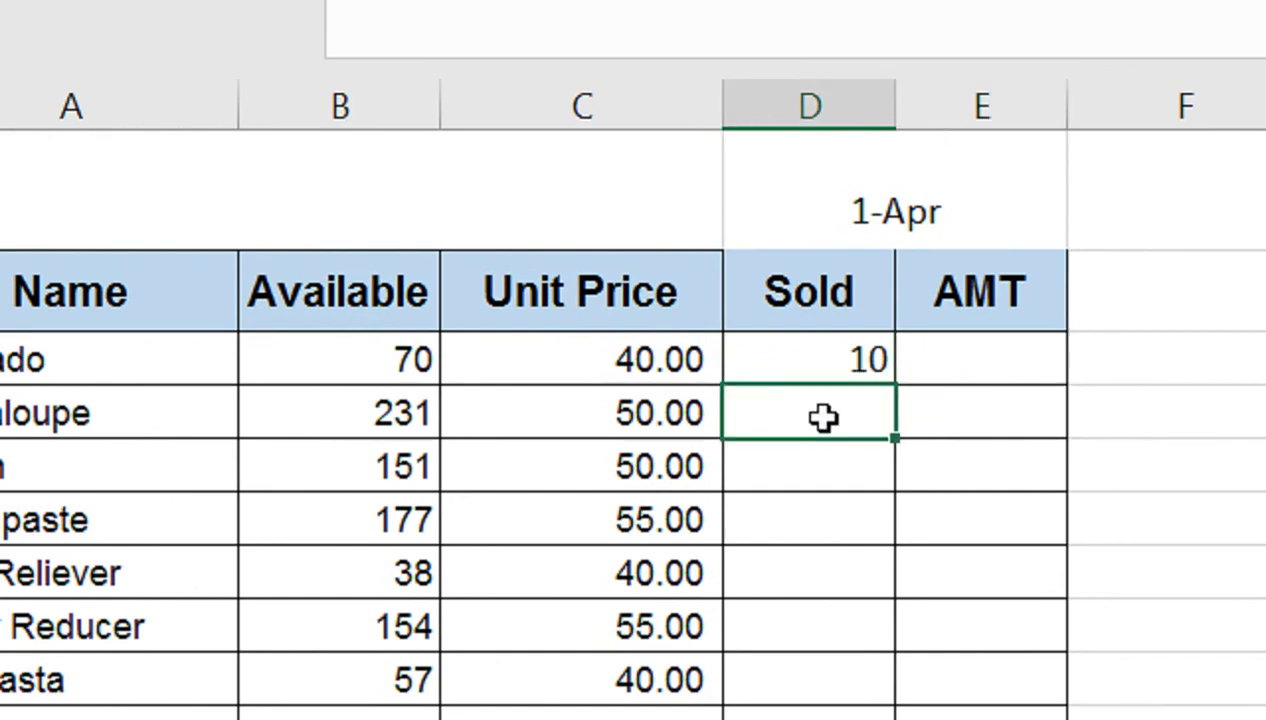
pyautogui.write('1')
pyautogui.press('Return')
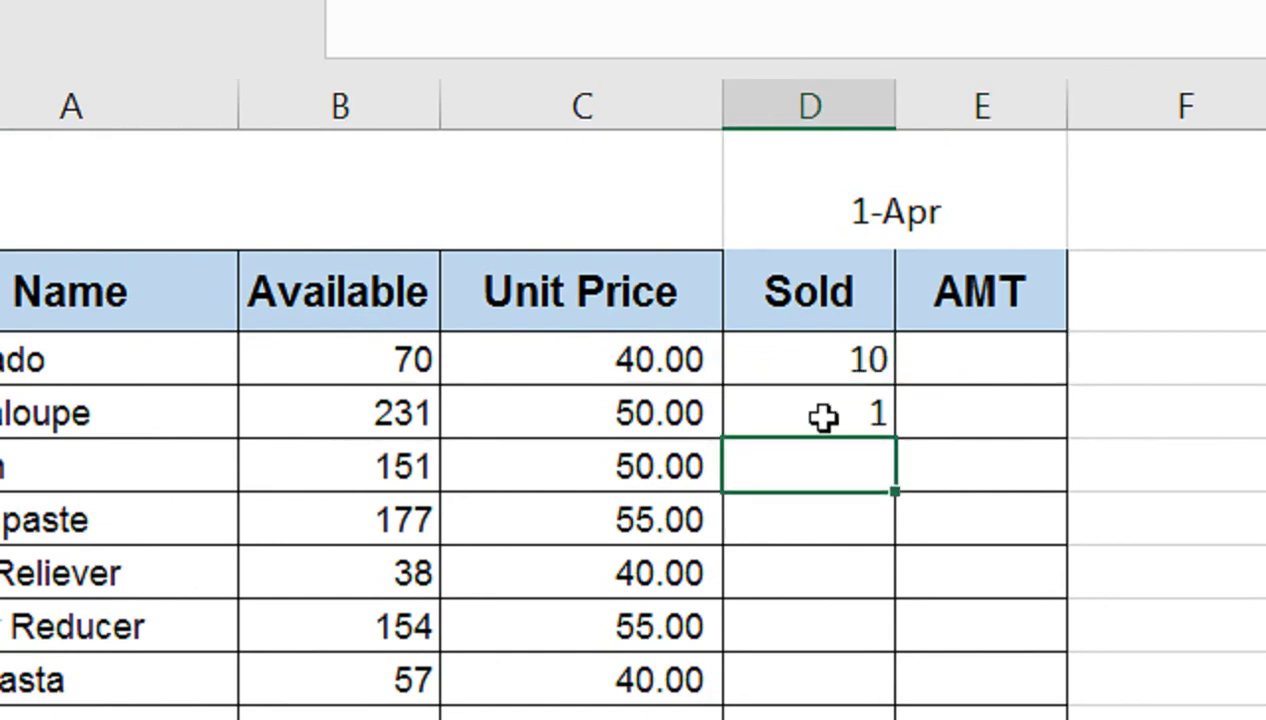
pyautogui.doubleClick(825, 418)
pyautogui.press('Return')
pyautogui.write('12')
pyautogui.press('Return')
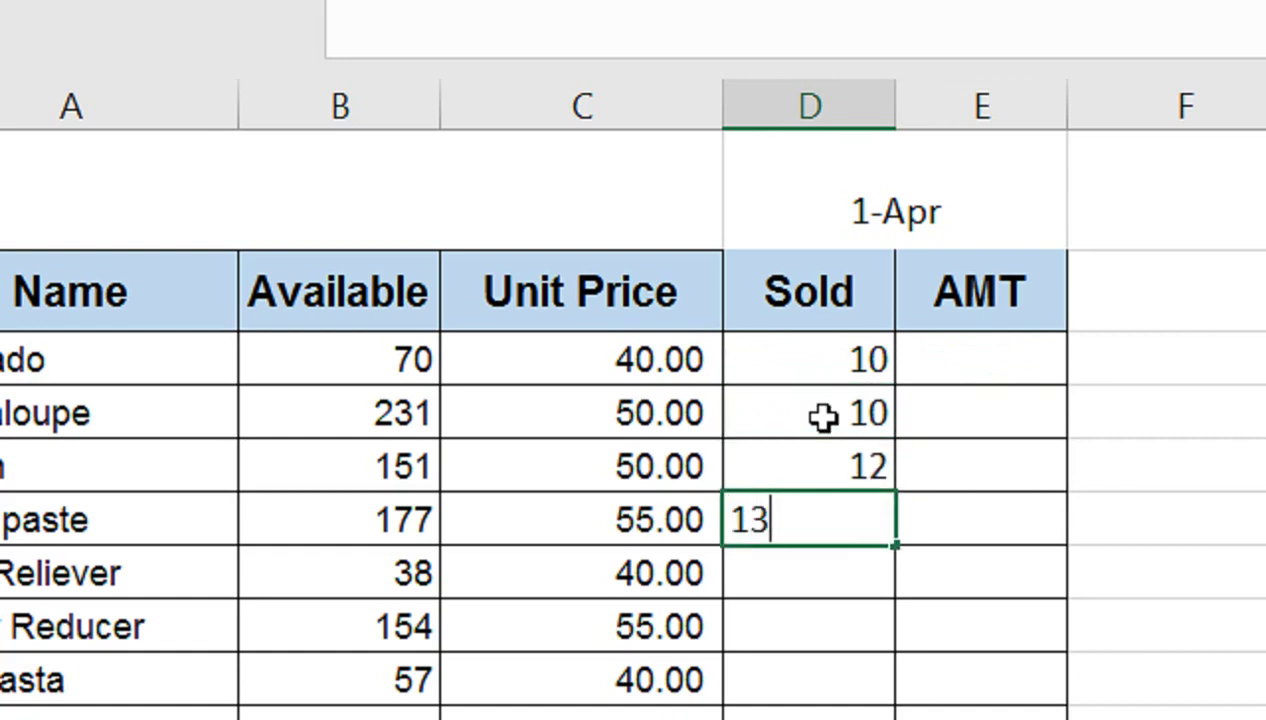
# Enter the remaining sold quantities 13, 10, 18, 5, 10, 12 and 15 in D6:D12
pyautogui.press('Return')
pyautogui.write('10')
pyautogui.press('Return')
pyautogui.write('18')
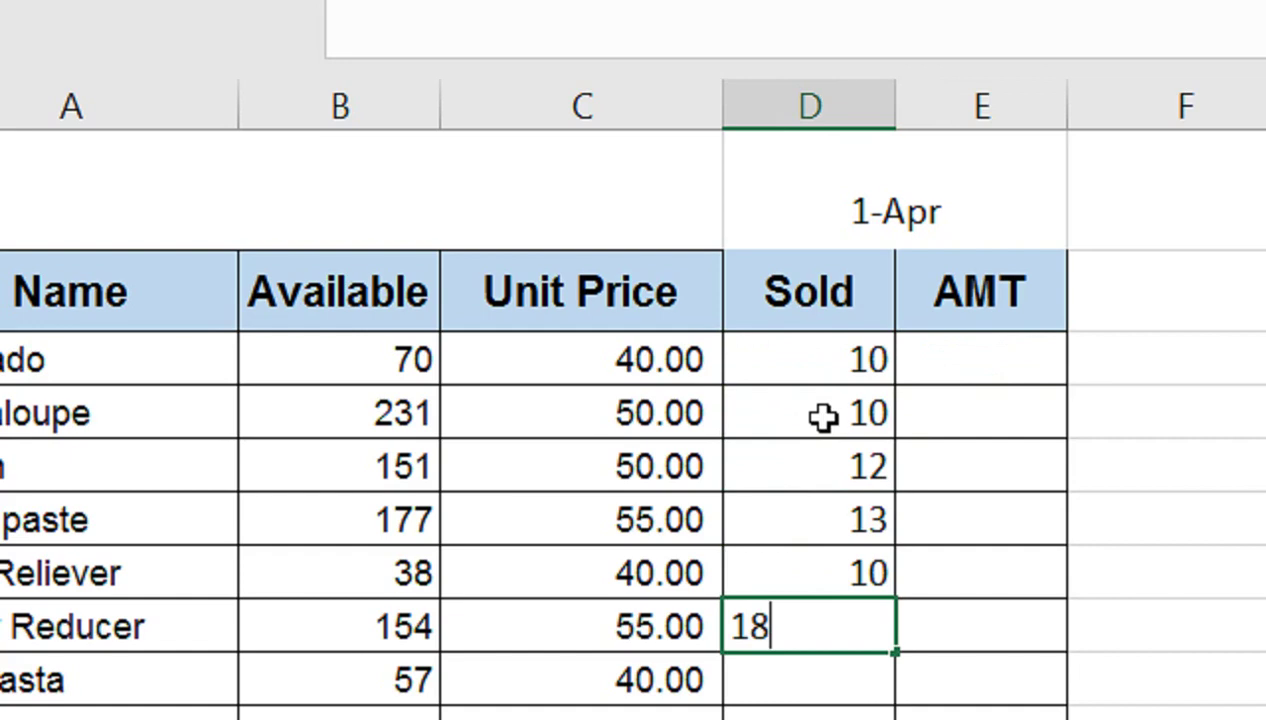
pyautogui.press('Return')
pyautogui.press('Return')
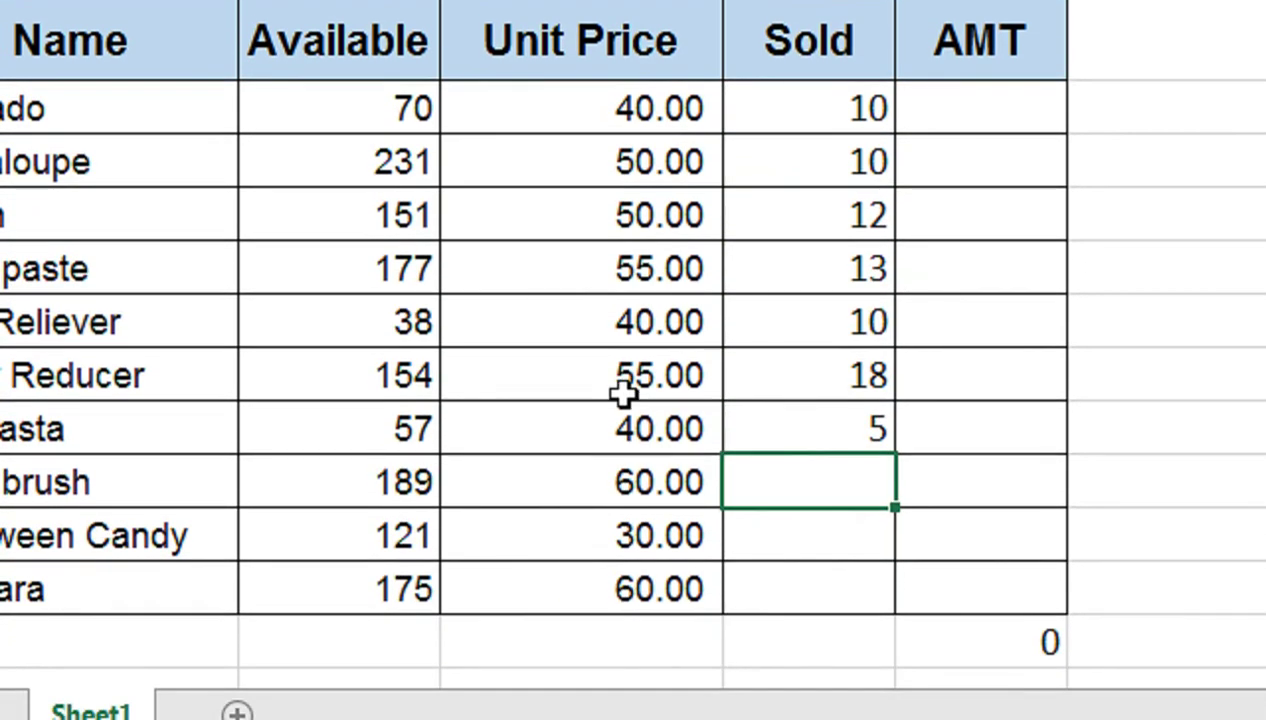
pyautogui.press('Return')
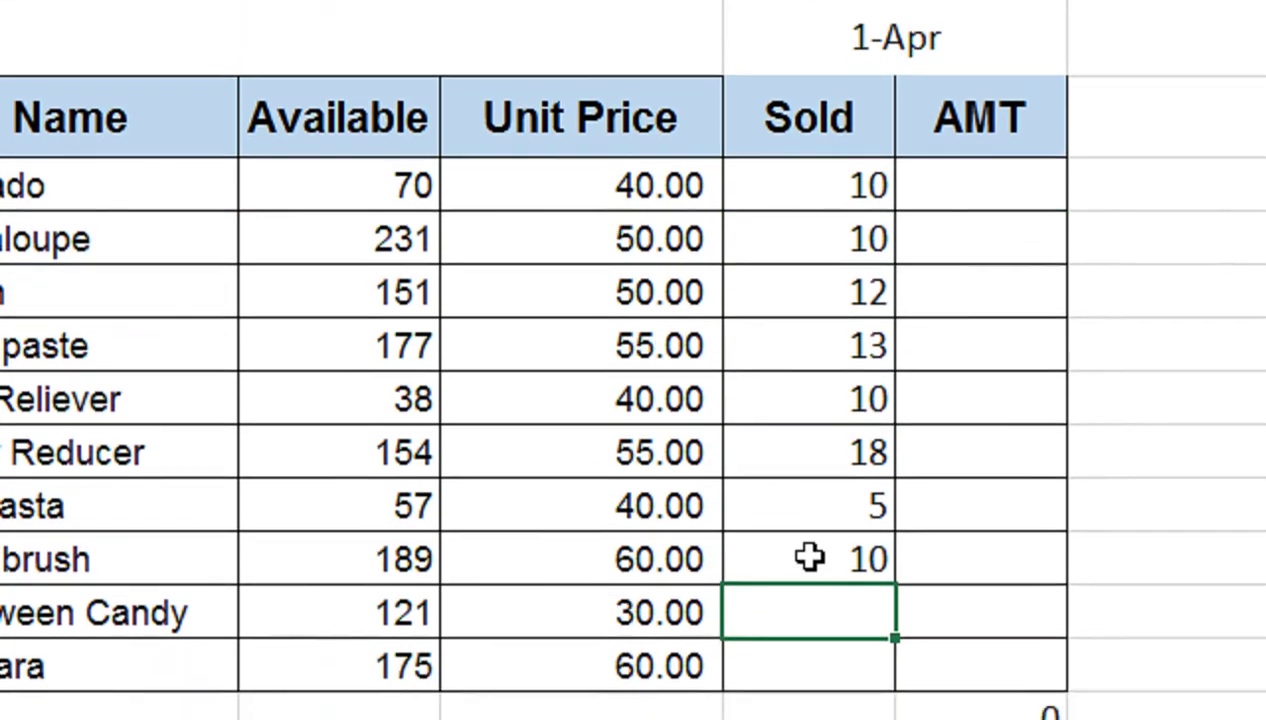
pyautogui.write('12')
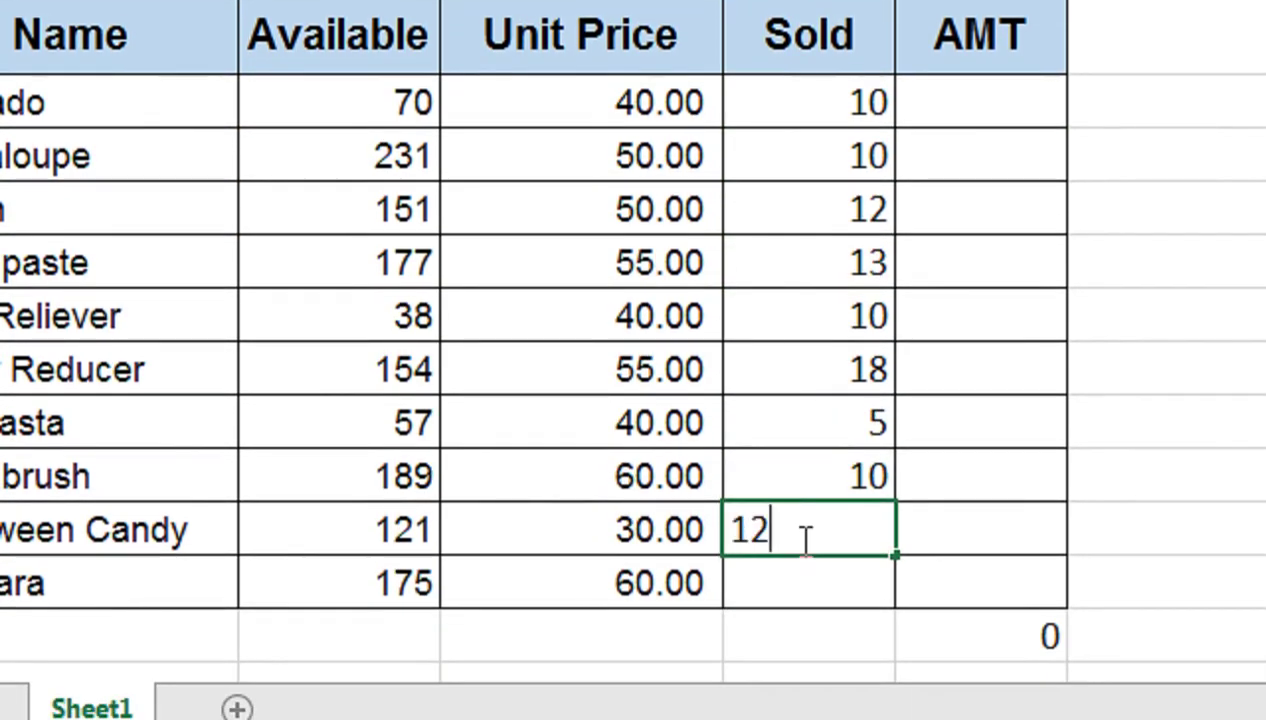
pyautogui.press('Return')
pyautogui.press('Return')
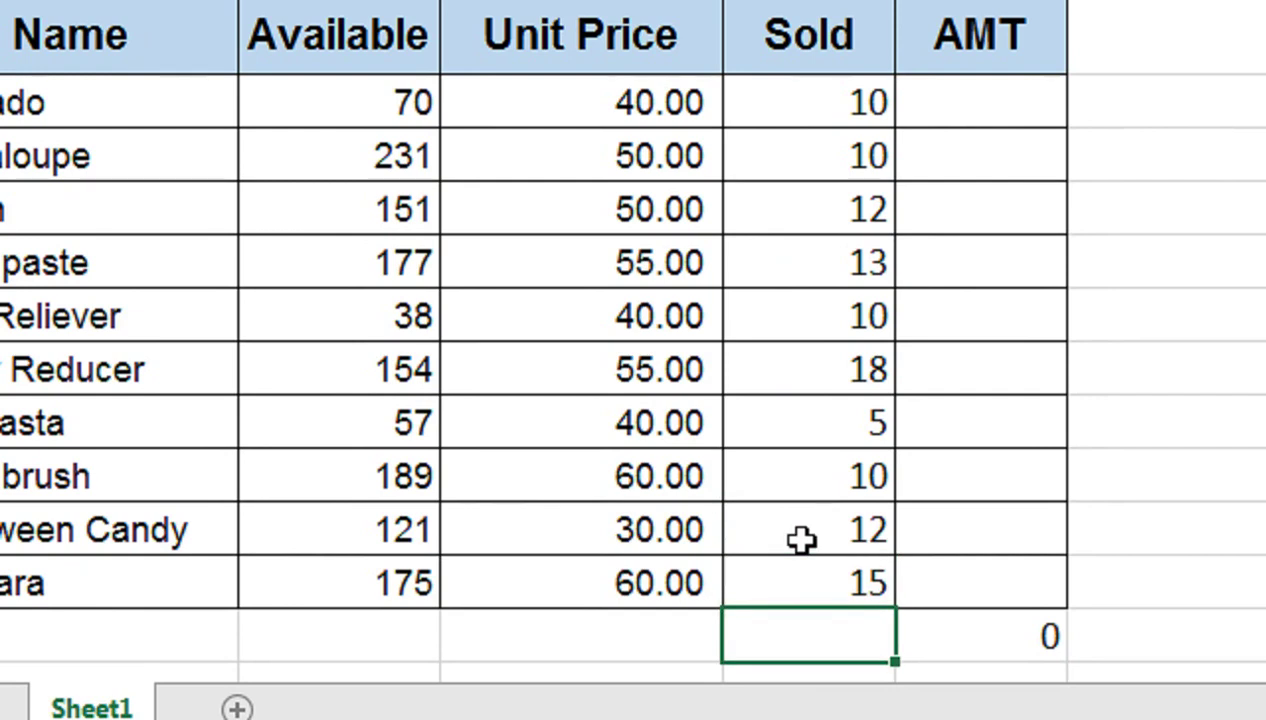
# Clear all the sample quantities from the Sold cells D3:D12
pyautogui.click(930, 110)
pyautogui.write('=')
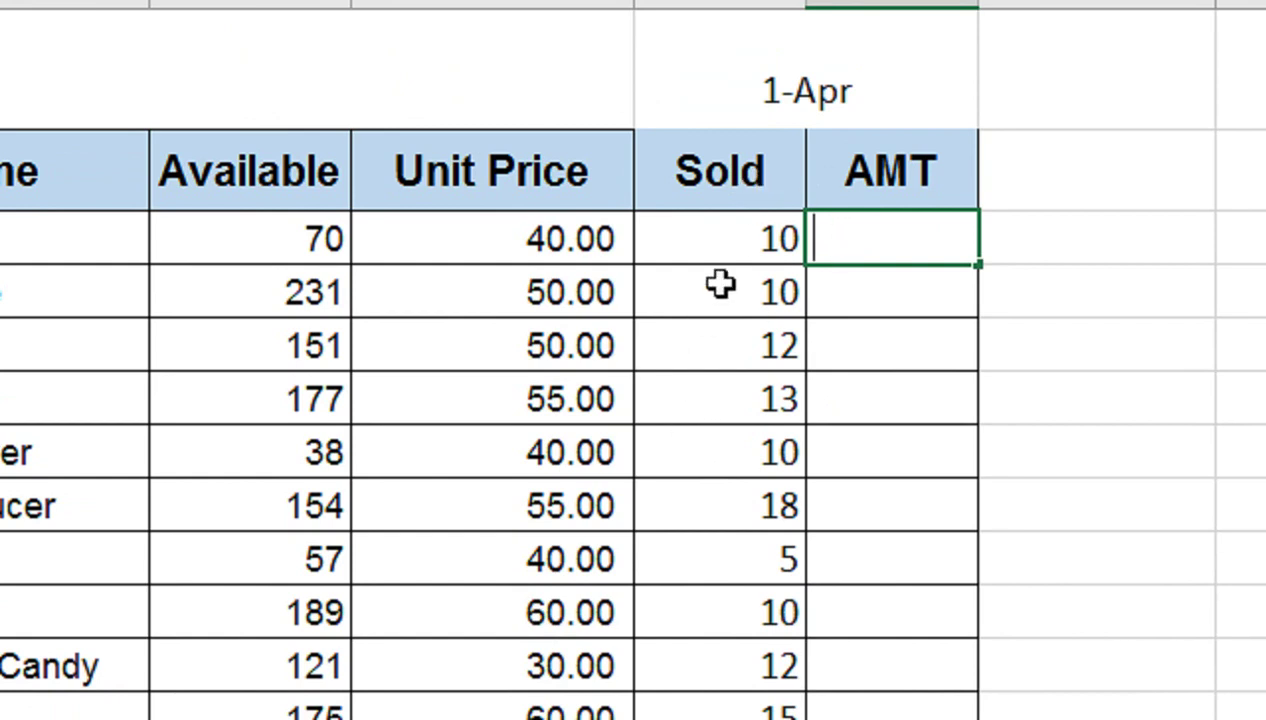
pyautogui.moveTo(650, 251); pyautogui.dragTo(729, 705)
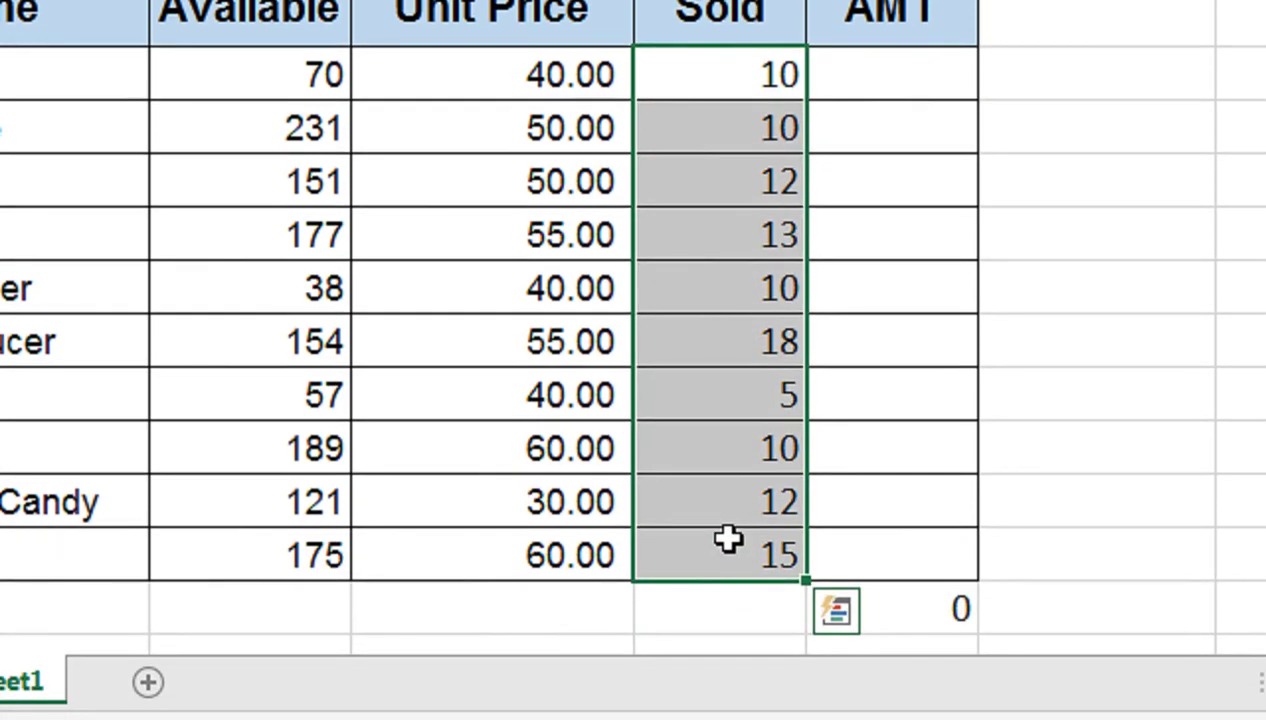
pyautogui.press('Delete')
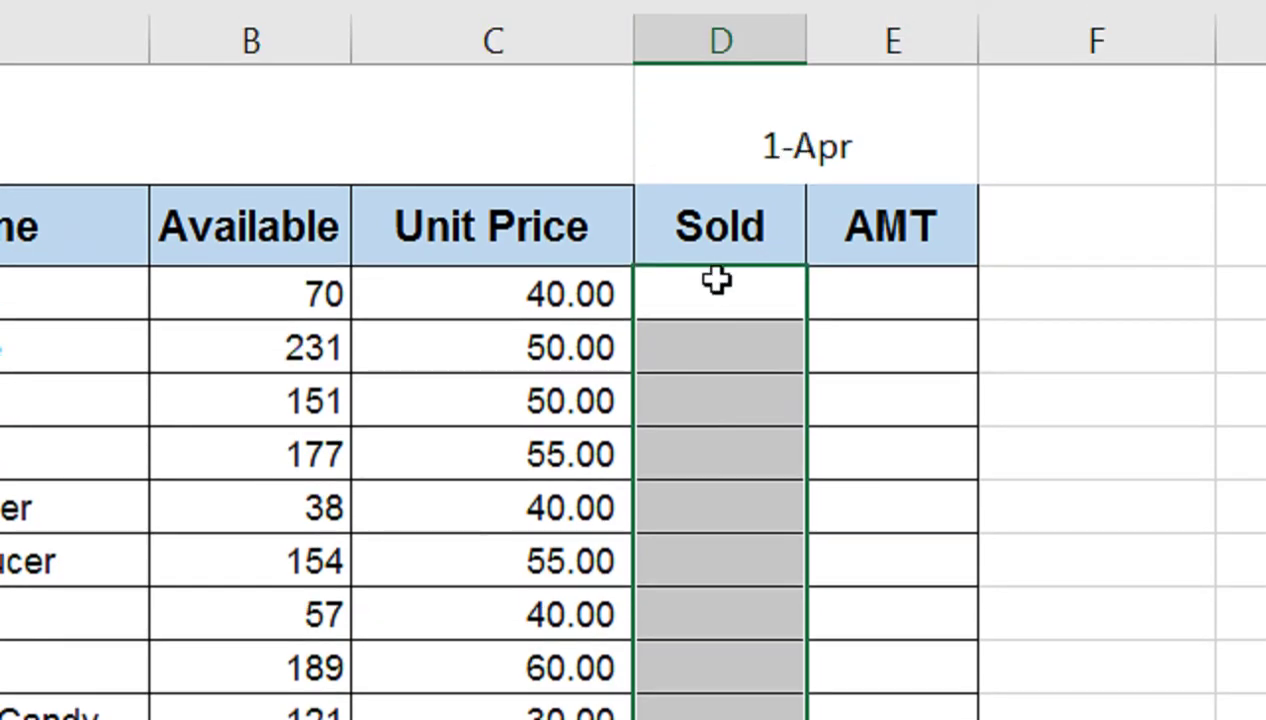
pyautogui.click(717, 282)
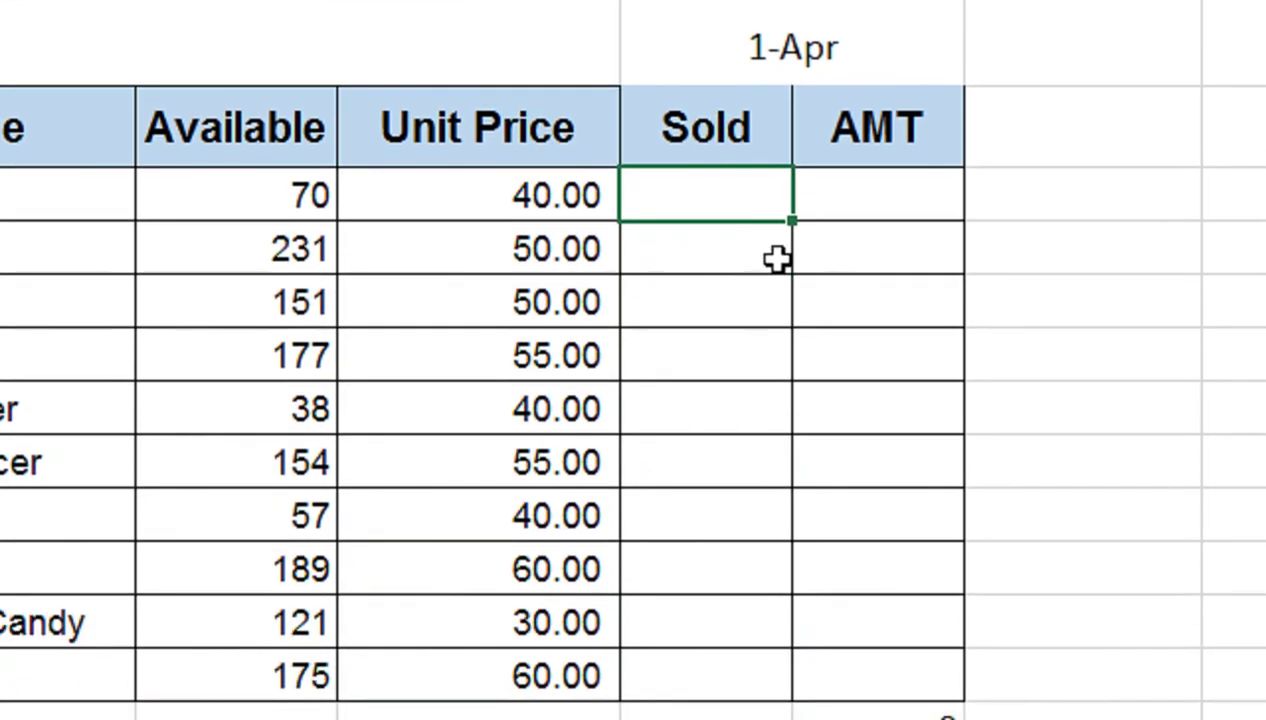
# Check which range the total formula in E13 sums
pyautogui.click(906, 640)
pyautogui.click(908, 674)
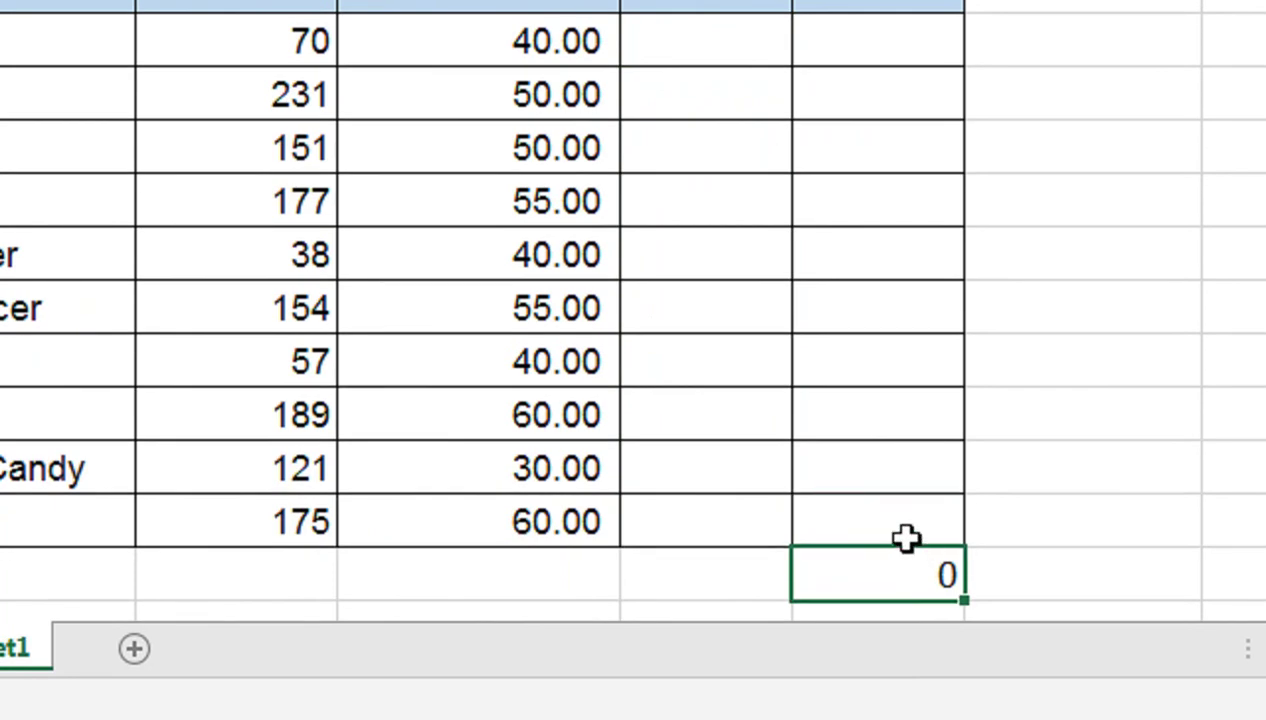
pyautogui.doubleClick(896, 568)
pyautogui.press('Return')
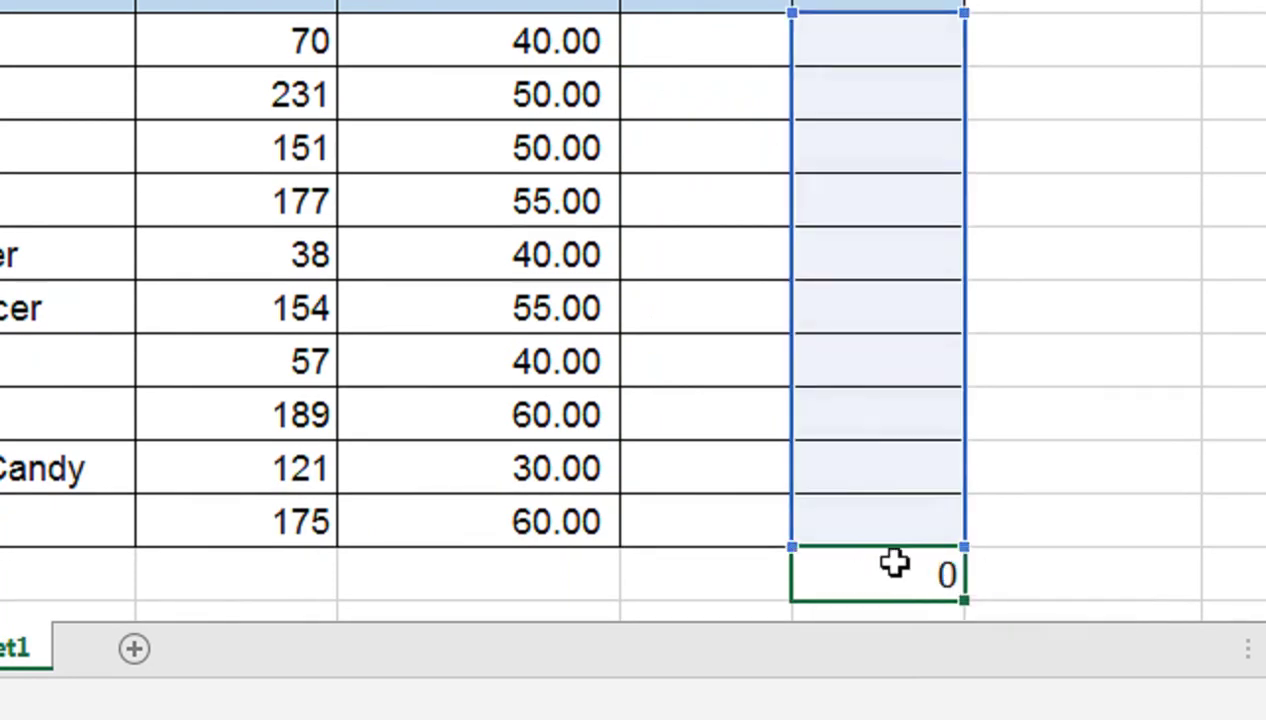
# Enter the formula =C3*D3 in AMT cell E3 to multiply the unit price by the quantity sold
pyautogui.moveTo(880, 201); pyautogui.dragTo(820, 252)
pyautogui.click(890, 165)
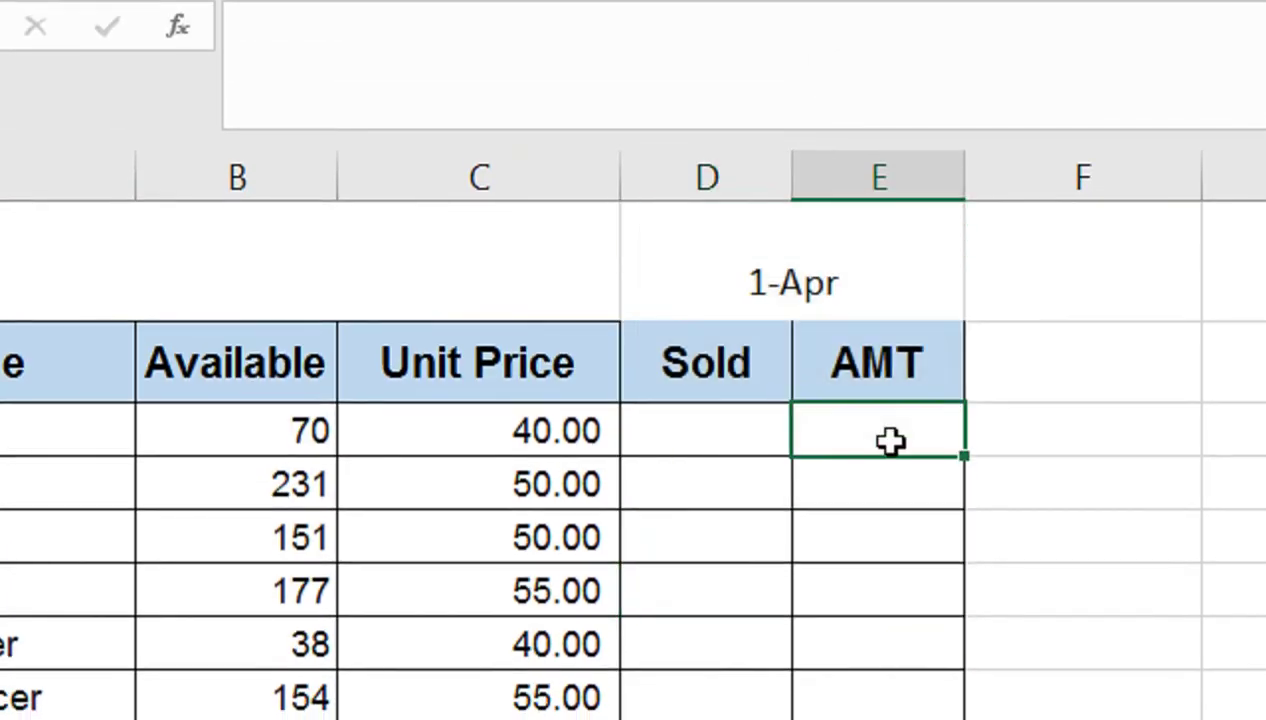
pyautogui.write('=')
pyautogui.click(556, 452)
pyautogui.write('*')
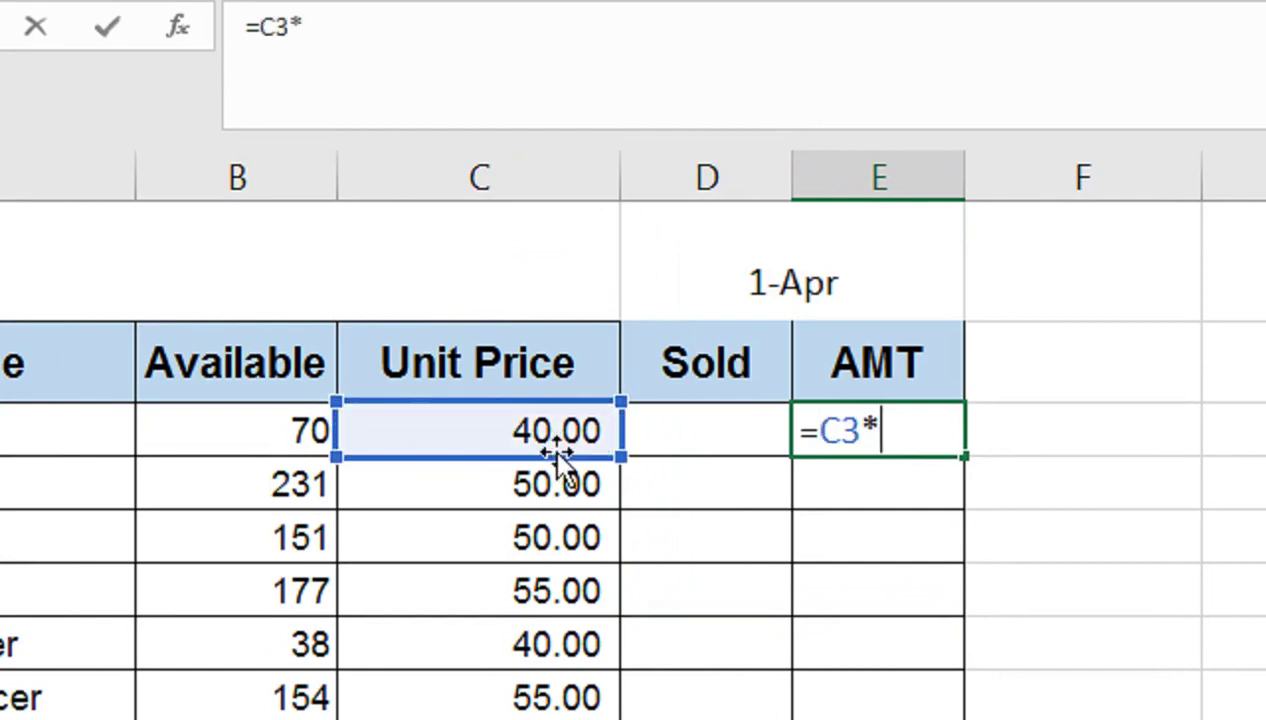
pyautogui.click(748, 438)
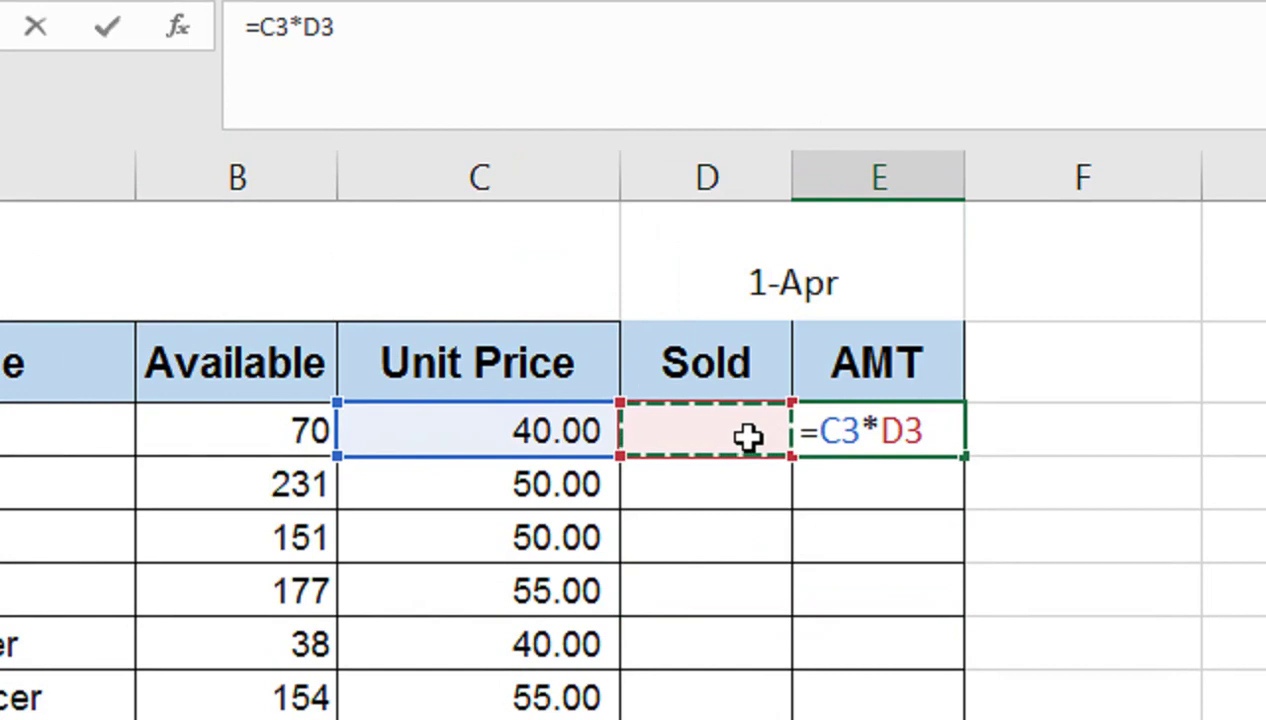
pyautogui.press('Return')
# Fill the AMT formula from E3 down through E12
pyautogui.click(927, 440)
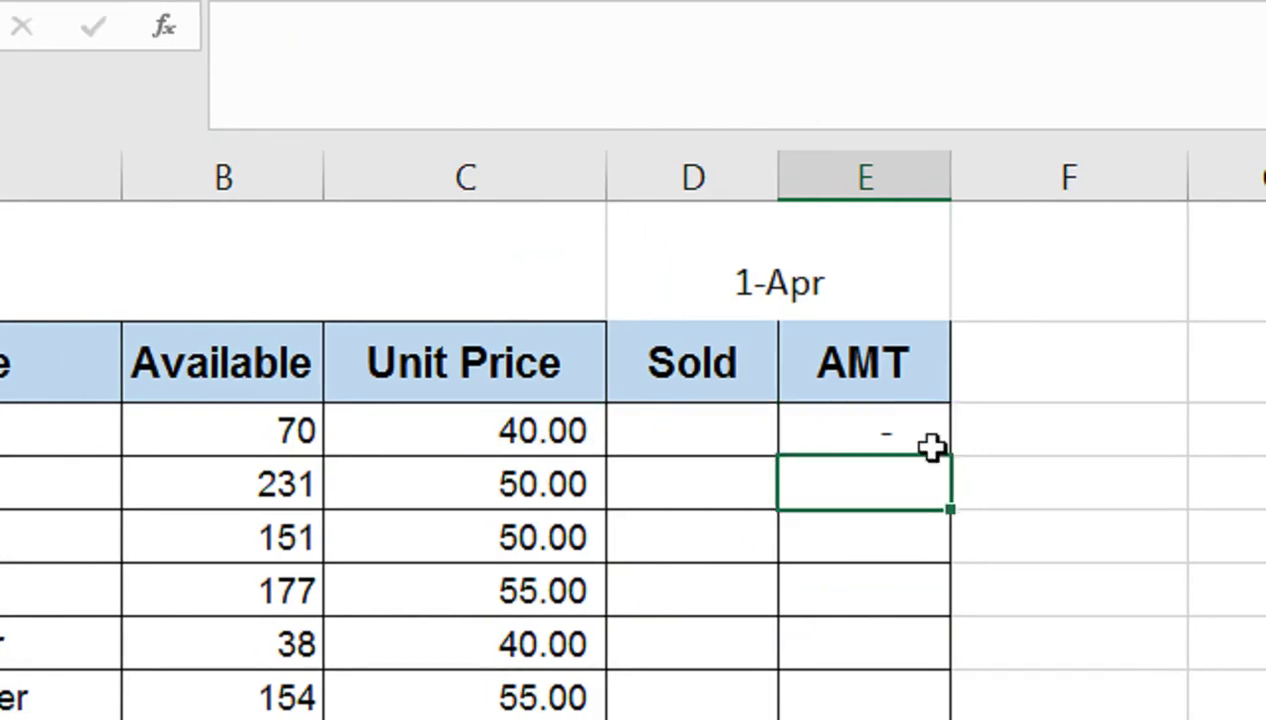
pyautogui.click(932, 446)
pyautogui.moveTo(953, 457); pyautogui.dragTo(979, 719)
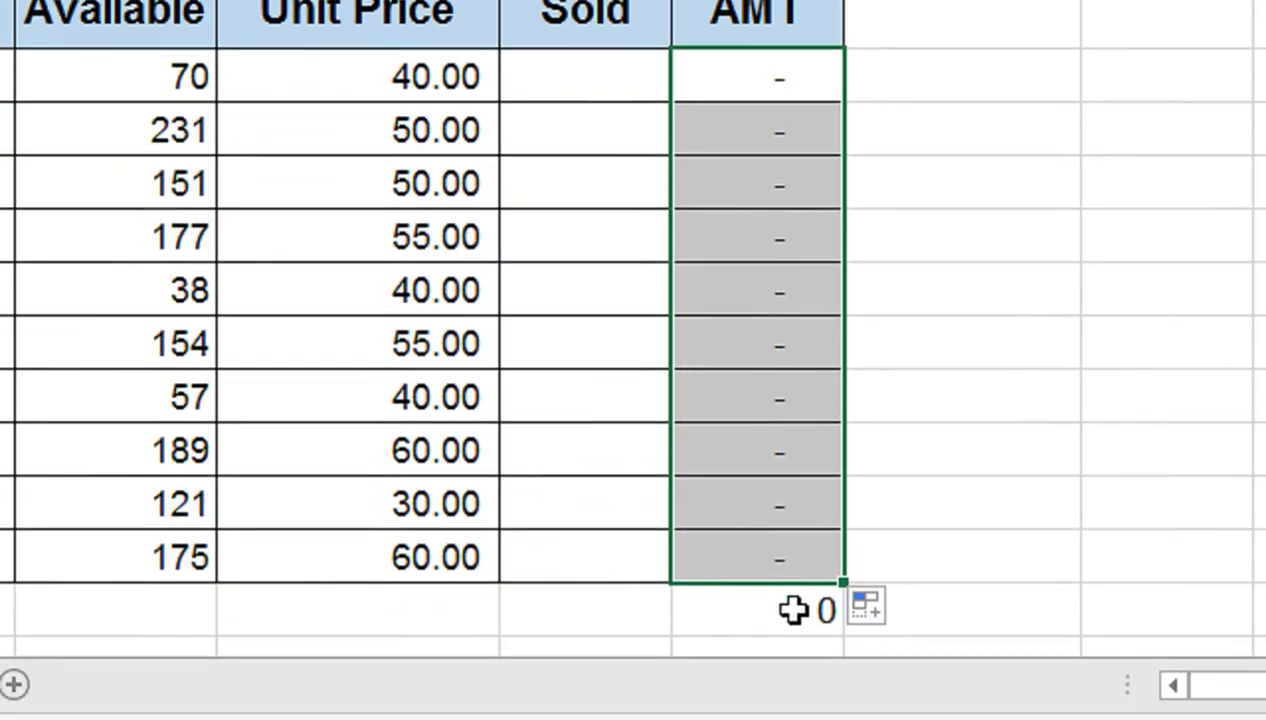
pyautogui.click(794, 610)
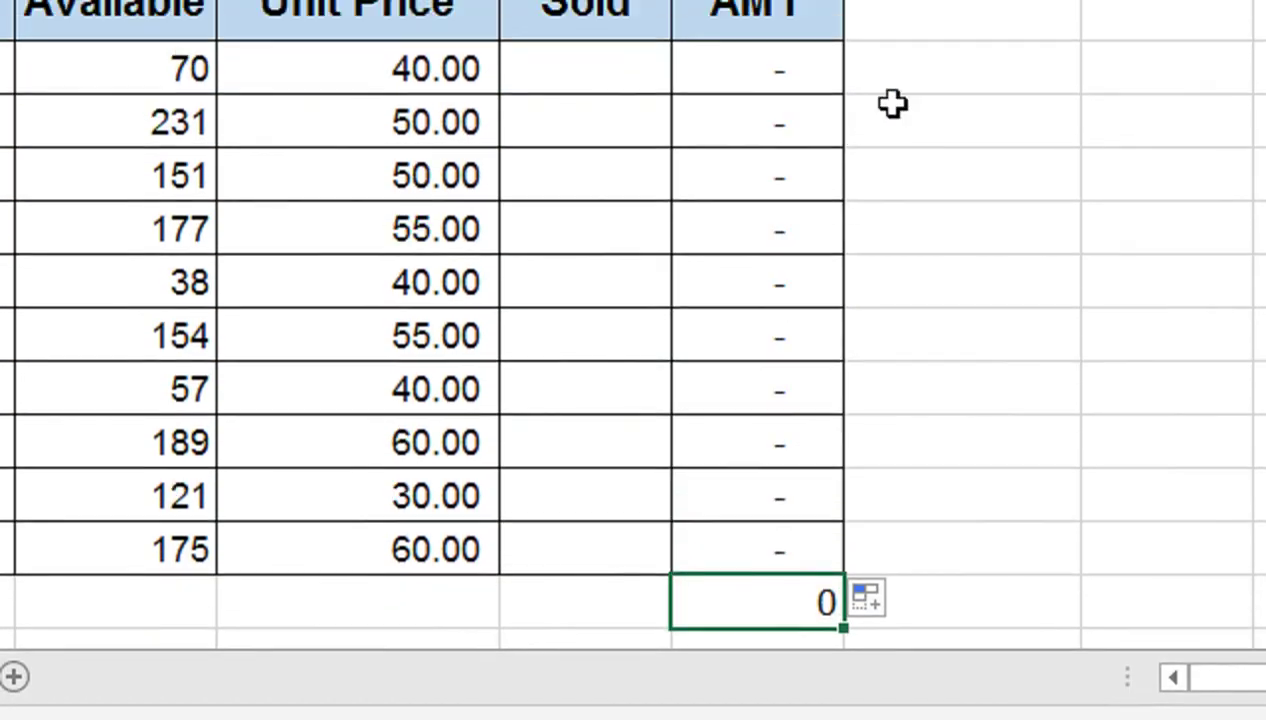
pyautogui.click(905, 32)
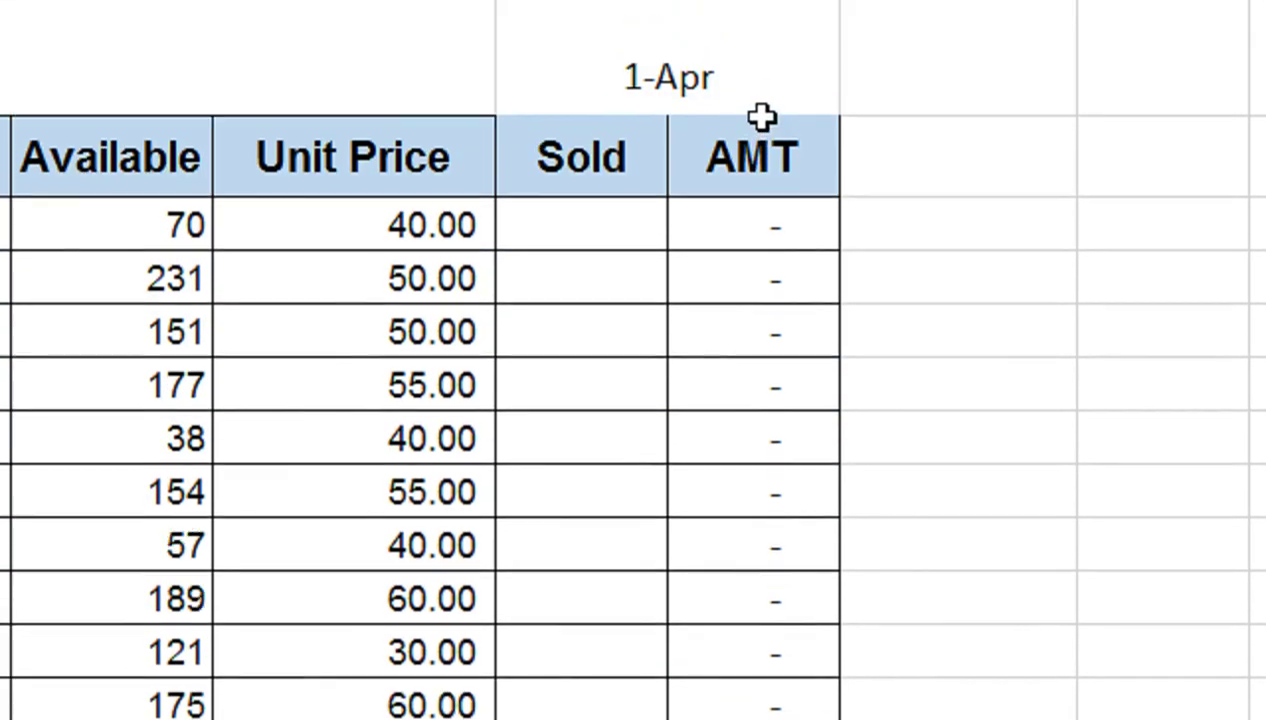
# Select the 1-Apr block D1:E13 and fill it across into columns F and G for the next date
pyautogui.moveTo(757, 158); pyautogui.dragTo(610, 155)
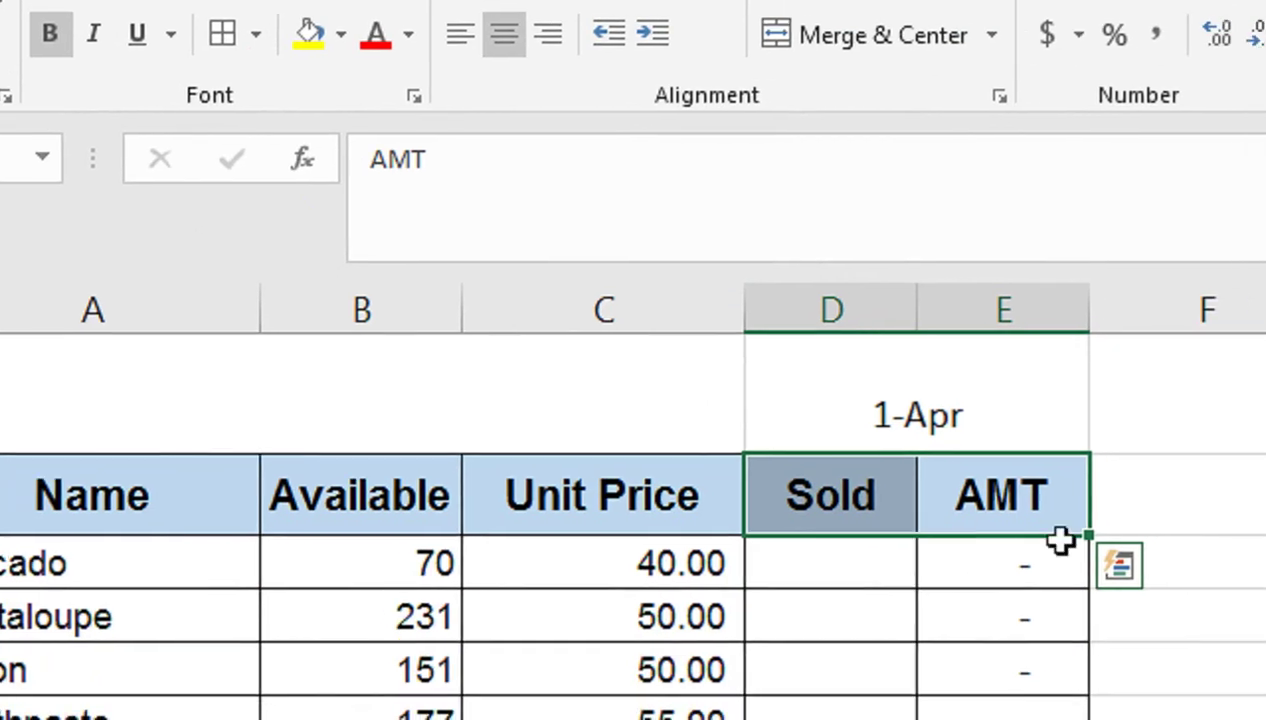
pyautogui.click(1083, 625)
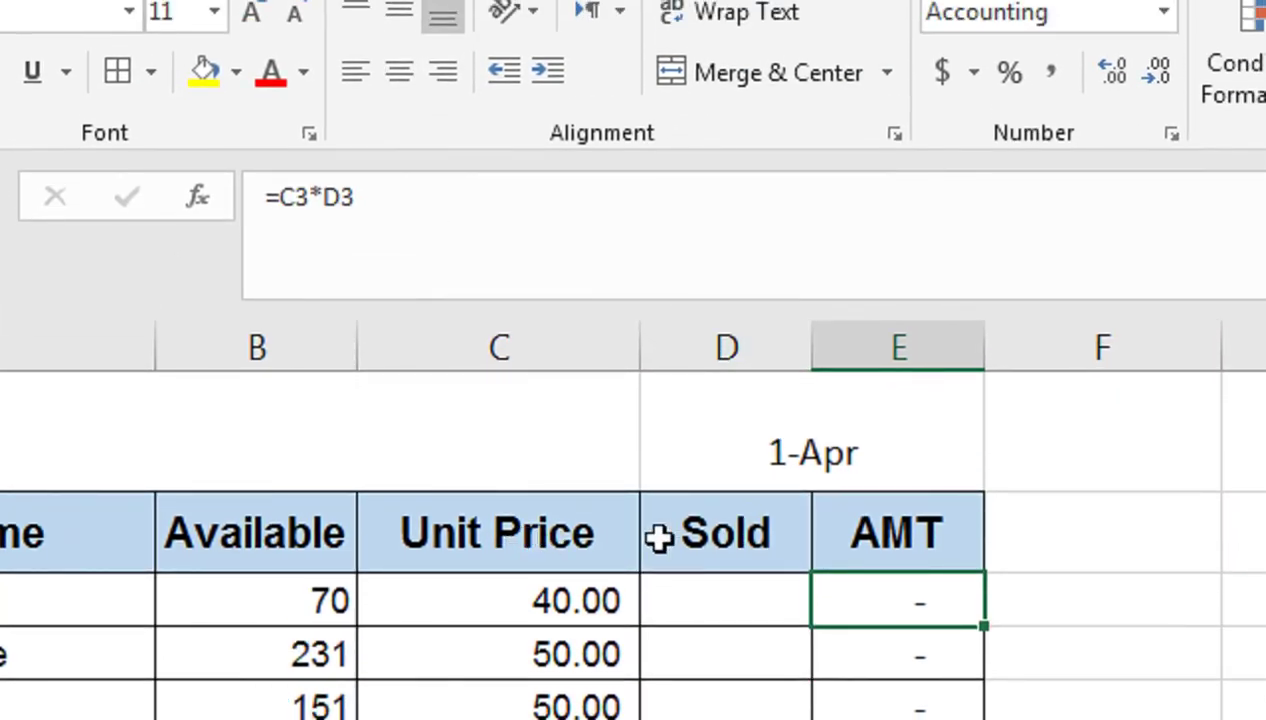
pyautogui.moveTo(700, 530); pyautogui.dragTo(786, 700)
pyautogui.click(756, 419)
pyautogui.moveTo(756, 273); pyautogui.dragTo(795, 715)
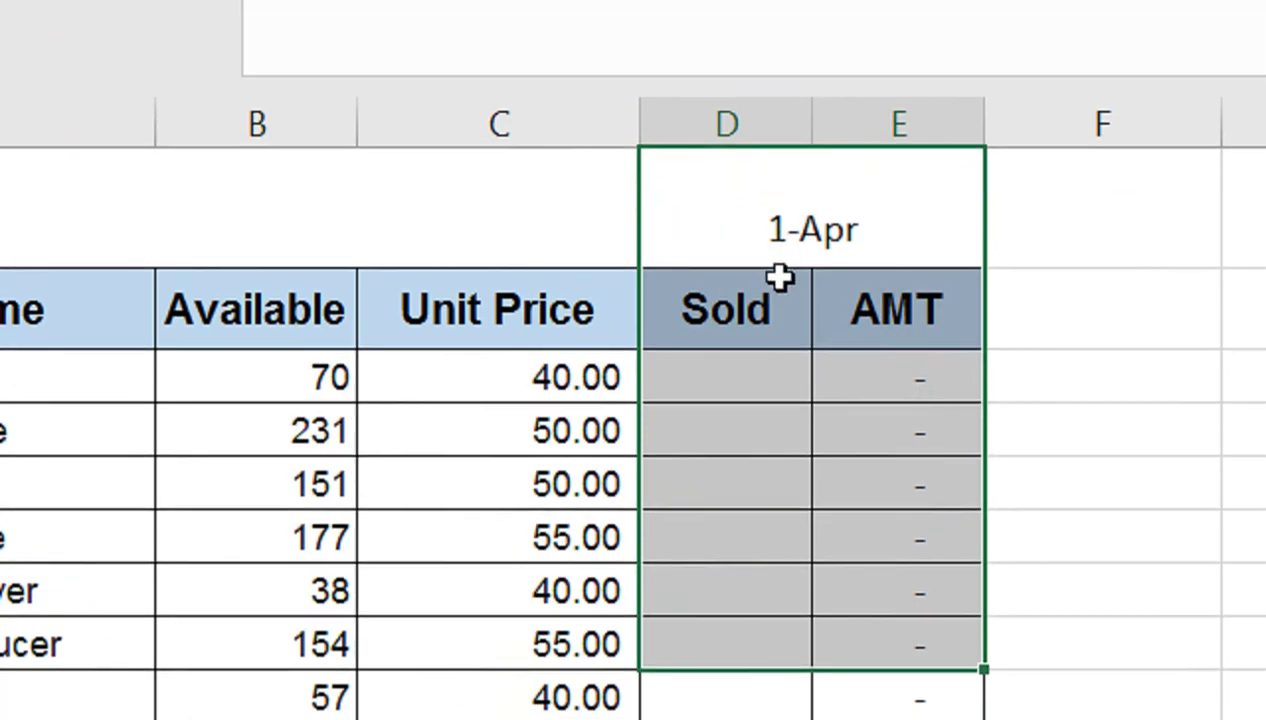
pyautogui.moveTo(772, 205); pyautogui.dragTo(795, 522)
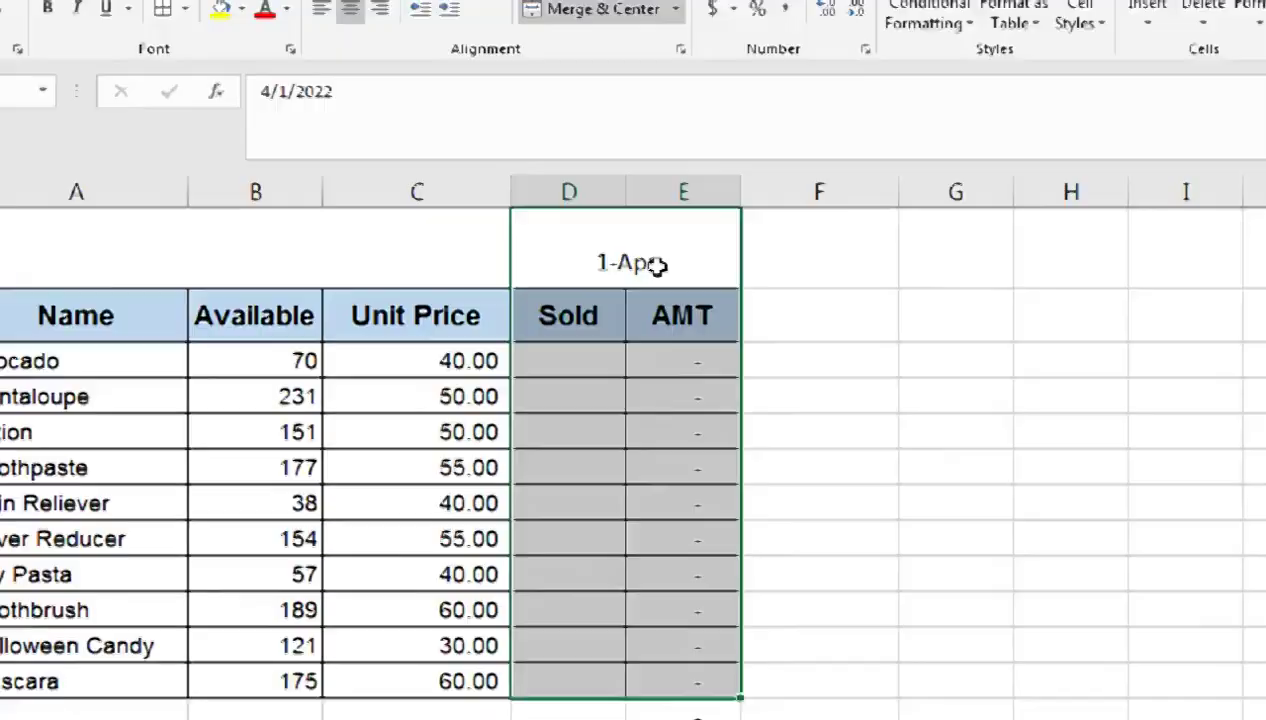
pyautogui.moveTo(858, 118); pyautogui.dragTo(888, 719)
pyautogui.moveTo(571, 628); pyautogui.dragTo(757, 656)
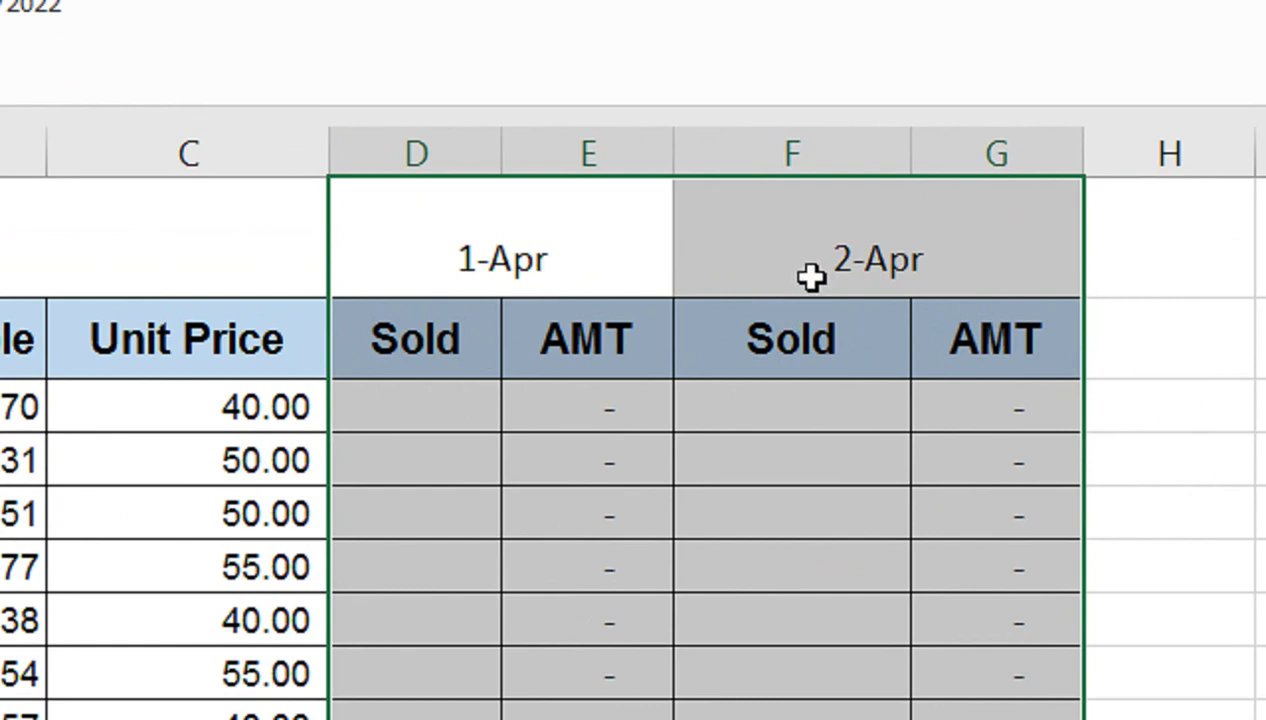
# Examine the cell references in the AMT formulas in E3 and G3 and in the total formula in G13
pyautogui.click(612, 407)
pyautogui.write('=C3*D3')
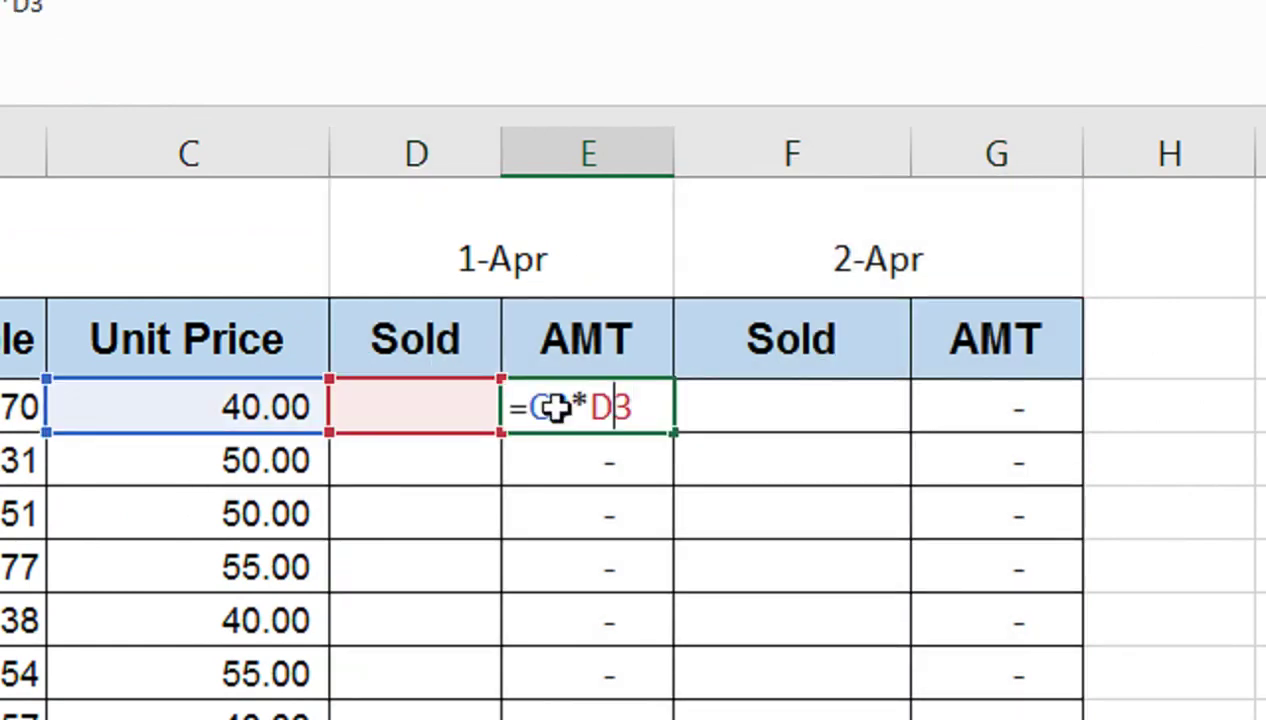
pyautogui.press('Return')
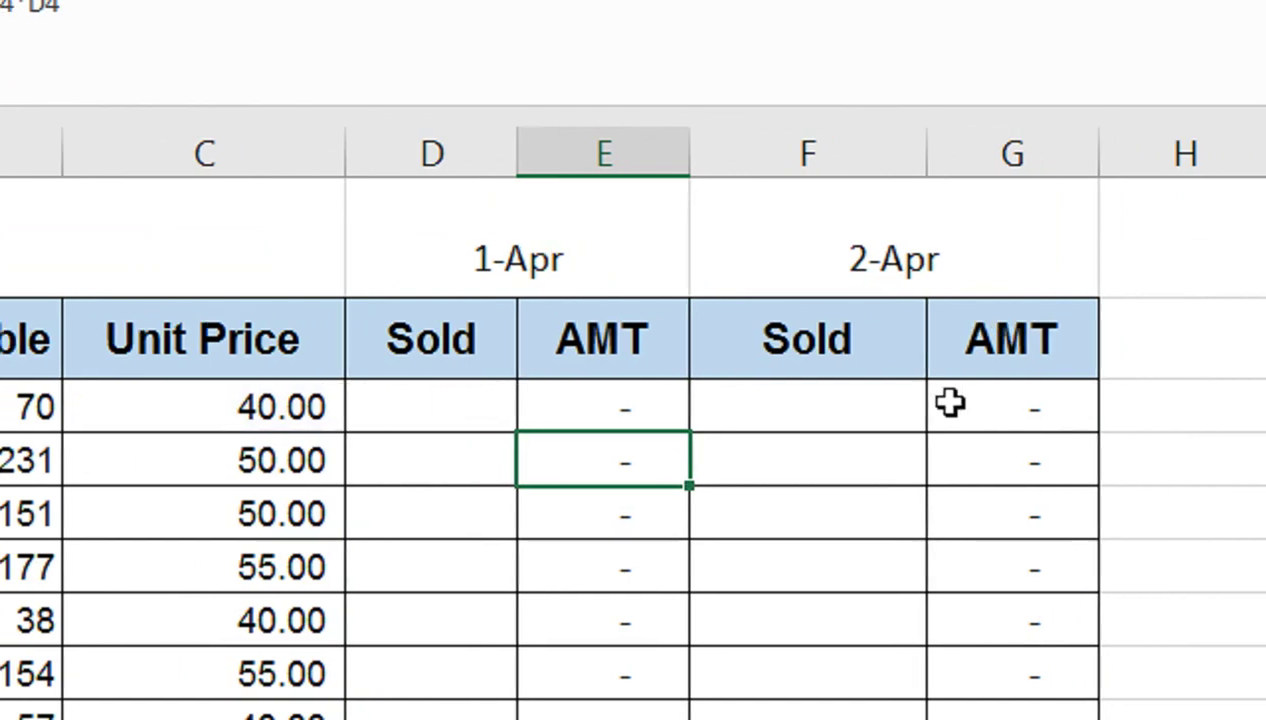
pyautogui.click(943, 398)
pyautogui.write('=E3*F3')
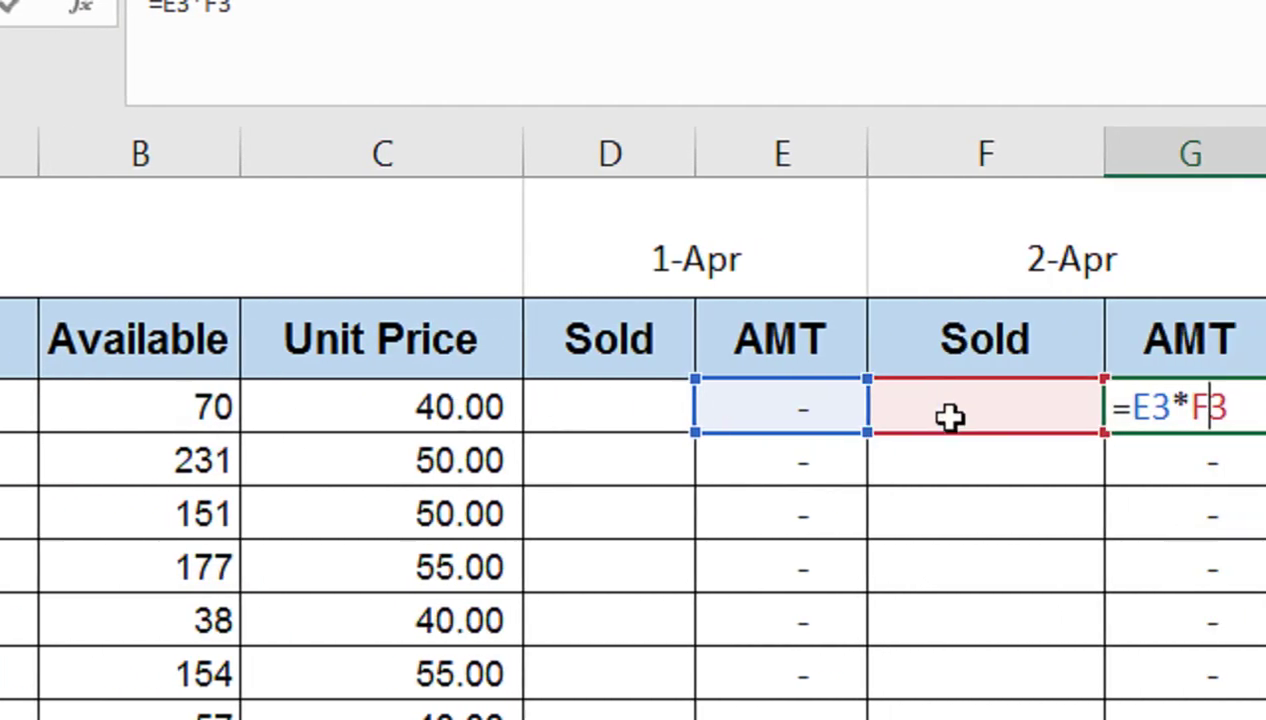
pyautogui.press('Return')
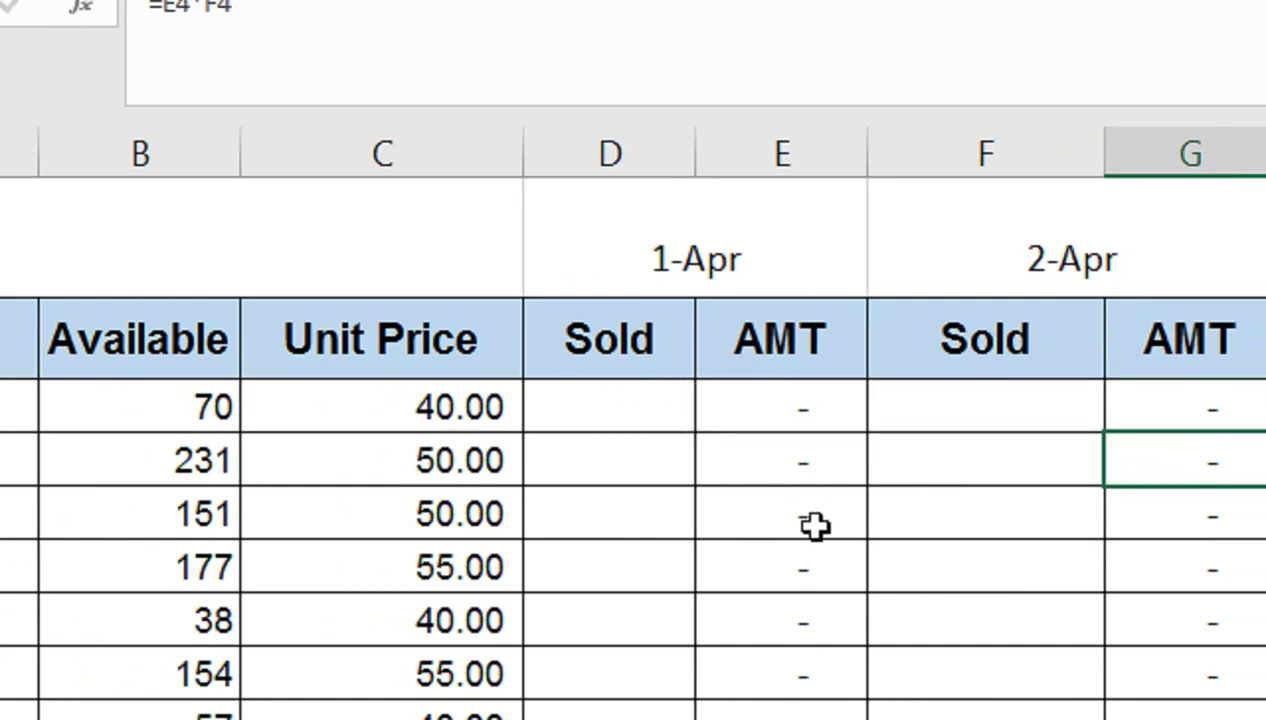
pyautogui.click(952, 568)
pyautogui.hotkey('alt', '=')
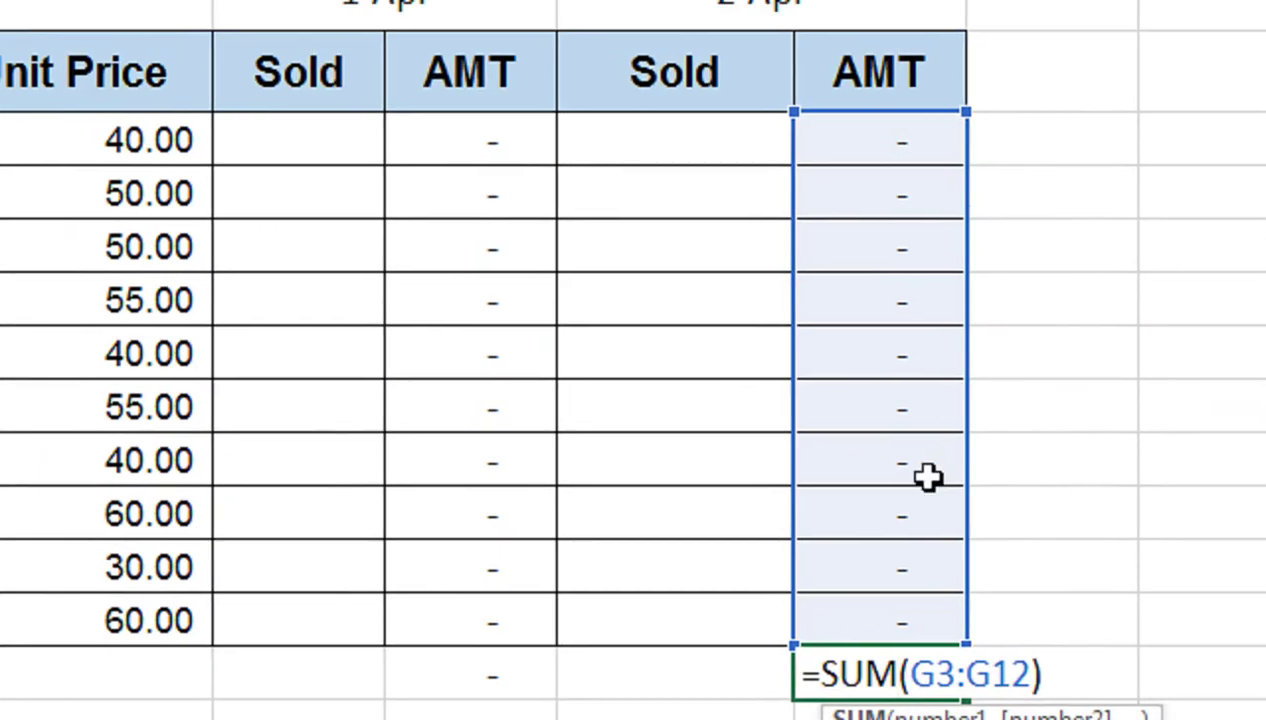
pyautogui.press('Return')
# Undo the fill of the 1-Apr block into columns F and G
pyautogui.moveTo(460, 130); pyautogui.dragTo(593, 234)
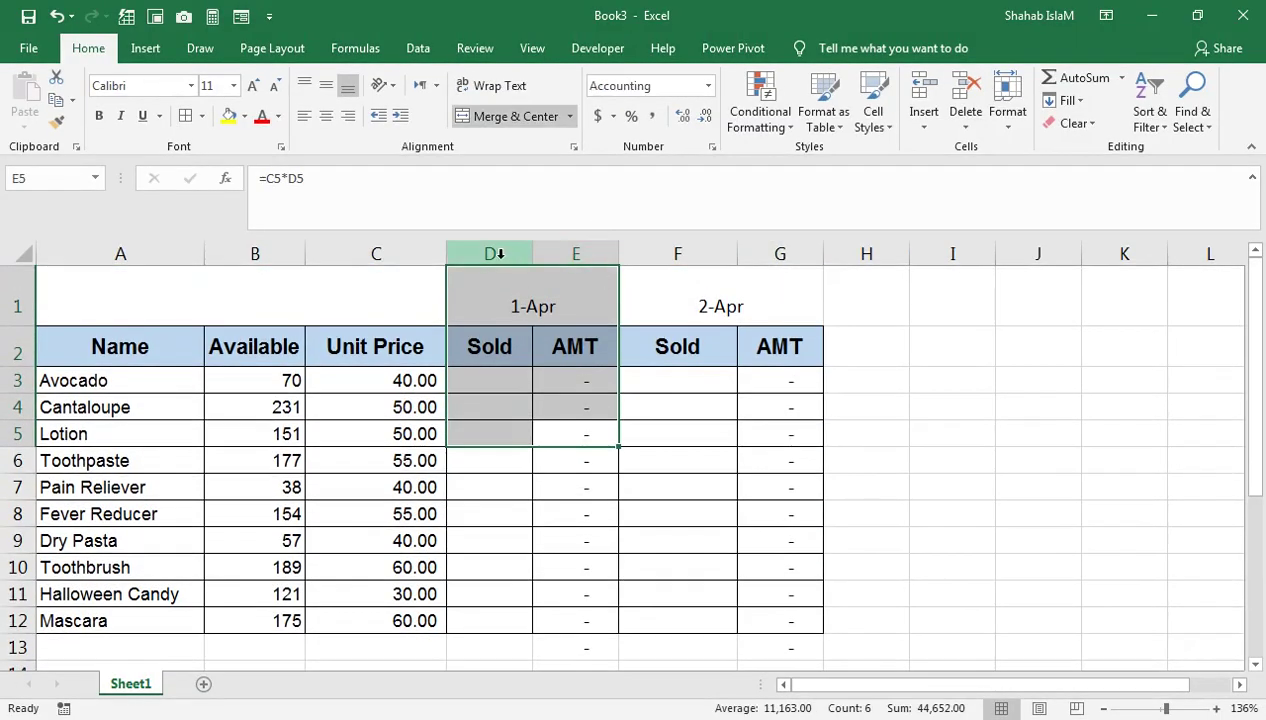
pyautogui.hotkey('ctrl', 'z')
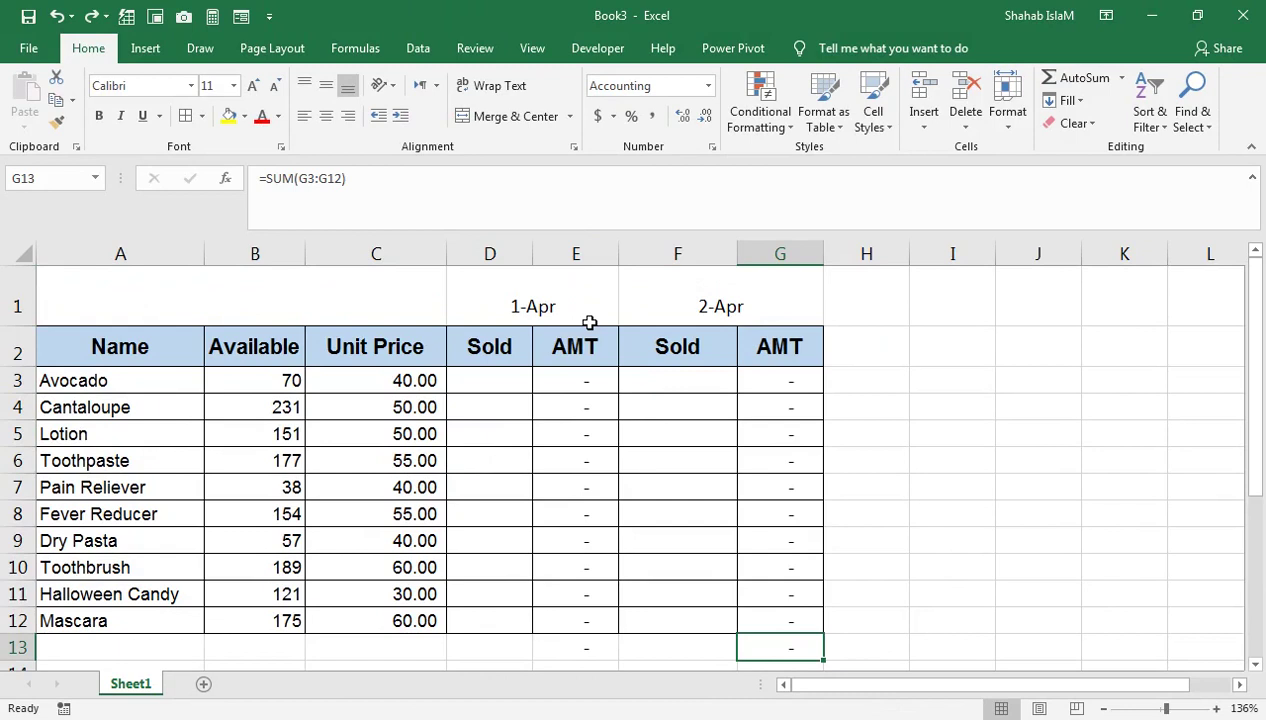
pyautogui.hotkey('ctrl', 'z')
pyautogui.hotkey('ctrl', 'z')
pyautogui.hotkey('ctrl', 'z')
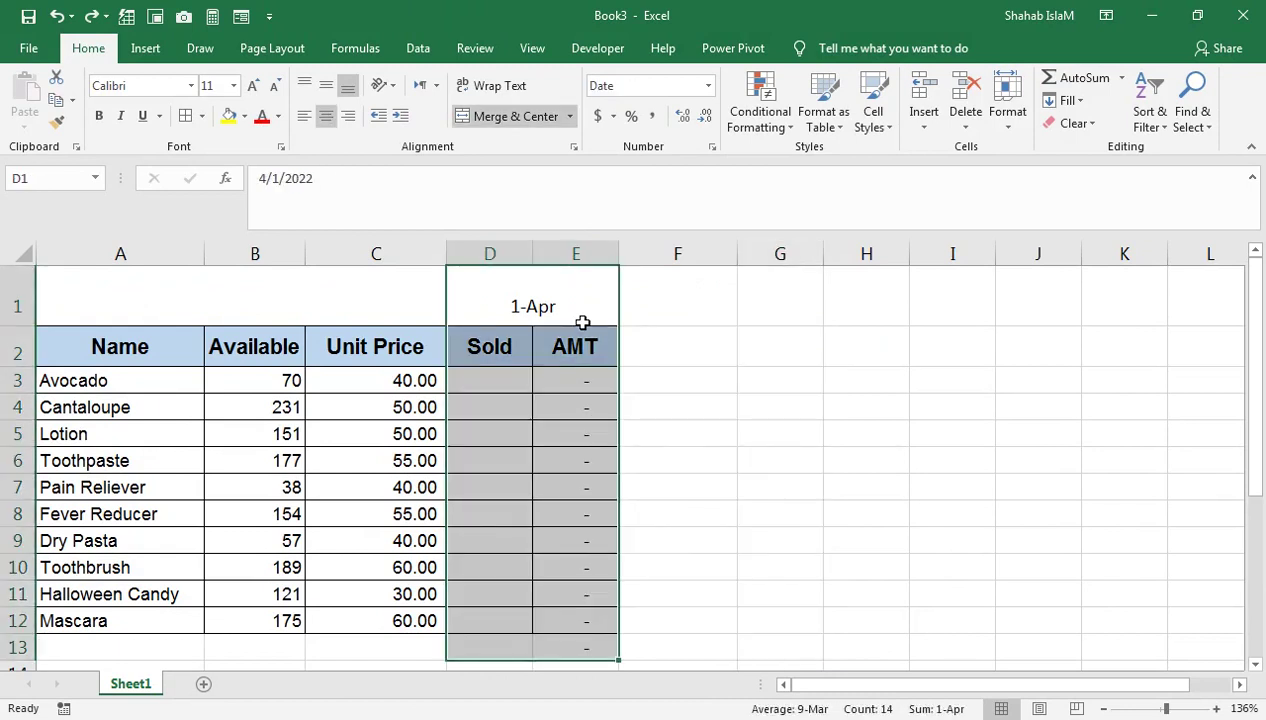
# Lock the unit price column in the AMT formula in E3 so it reads =$C3*D3
pyautogui.click(560, 376)
pyautogui.doubleClick(560, 378)
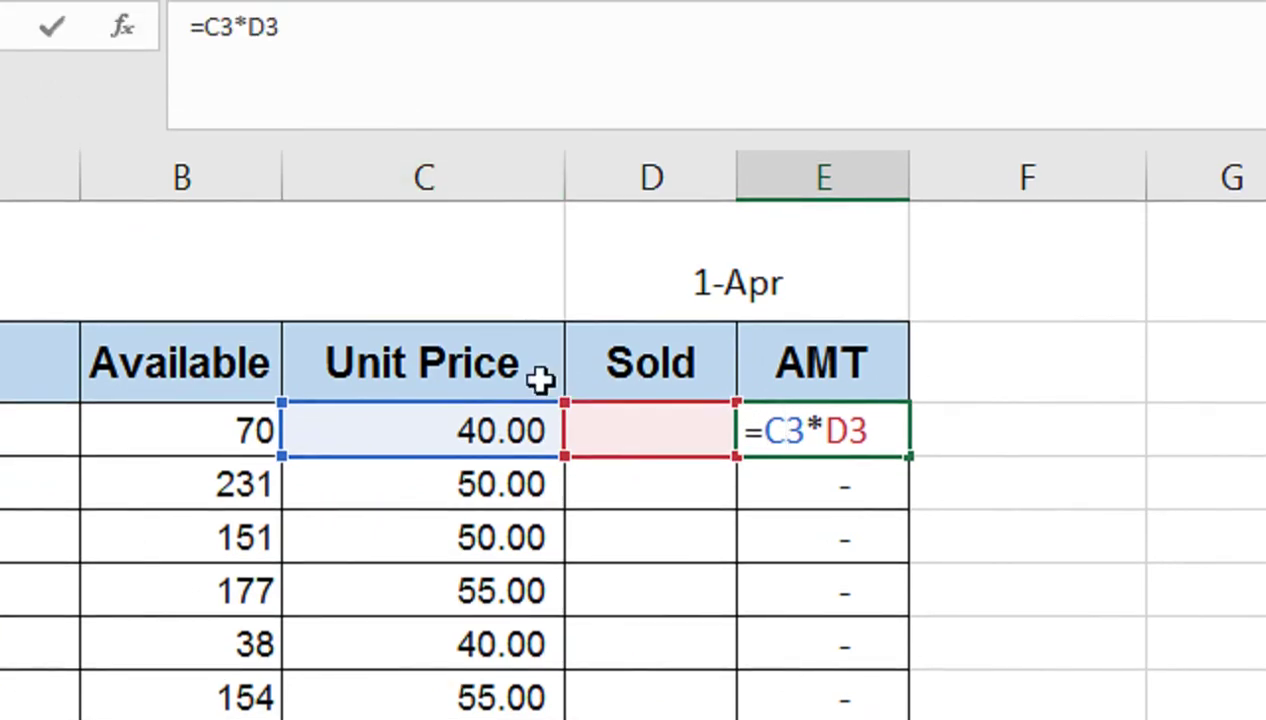
pyautogui.moveTo(789, 435); pyautogui.dragTo(757, 431)
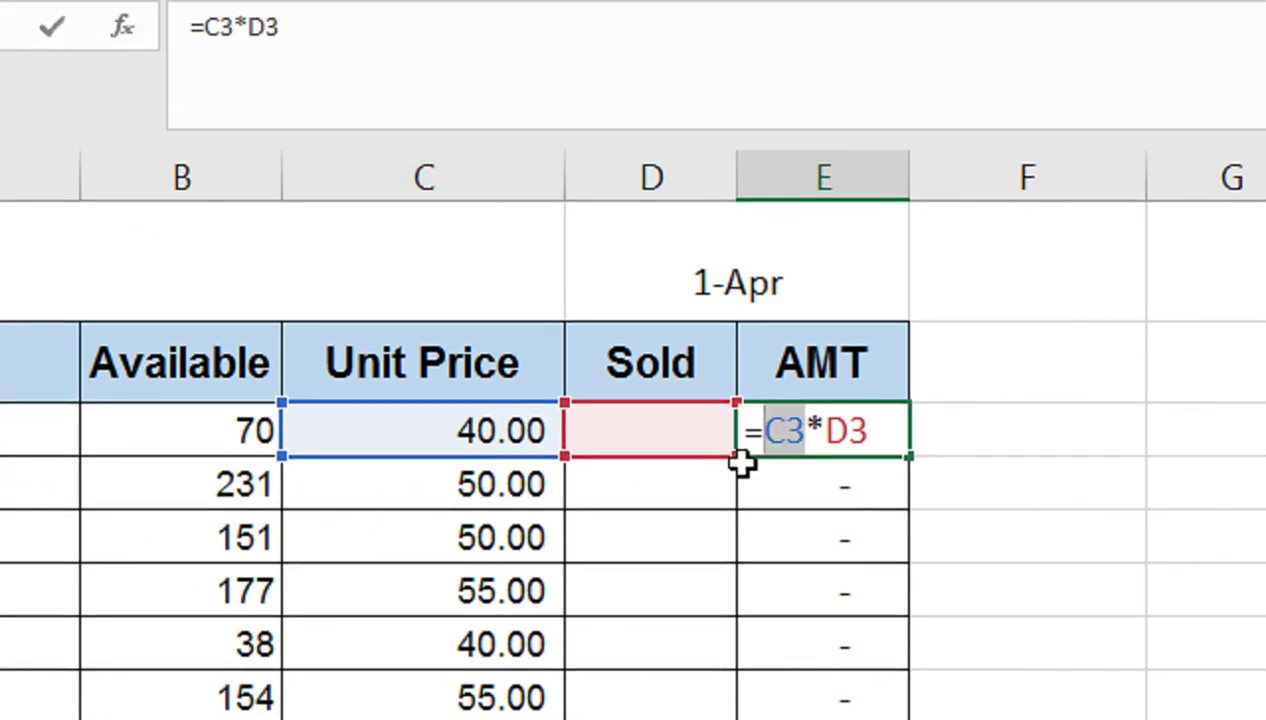
pyautogui.press('F4')
pyautogui.press('F4')
pyautogui.press('F4')
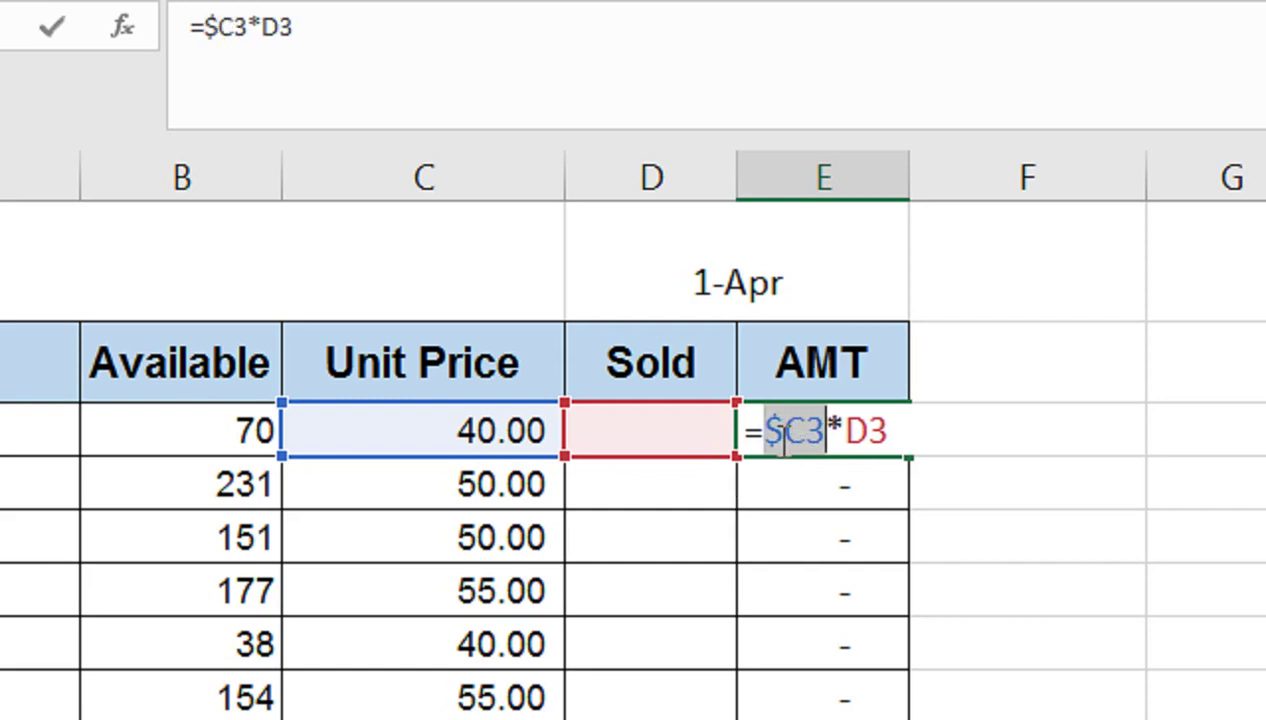
pyautogui.click(787, 437)
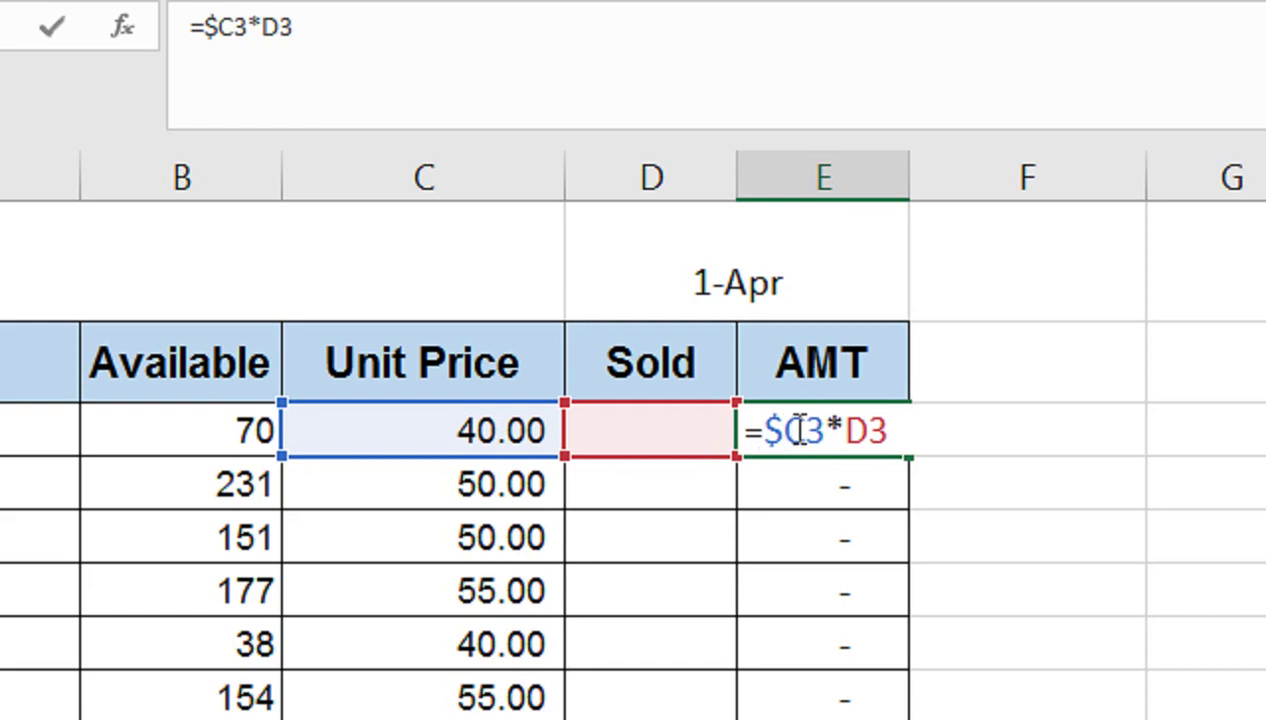
pyautogui.press('Return')
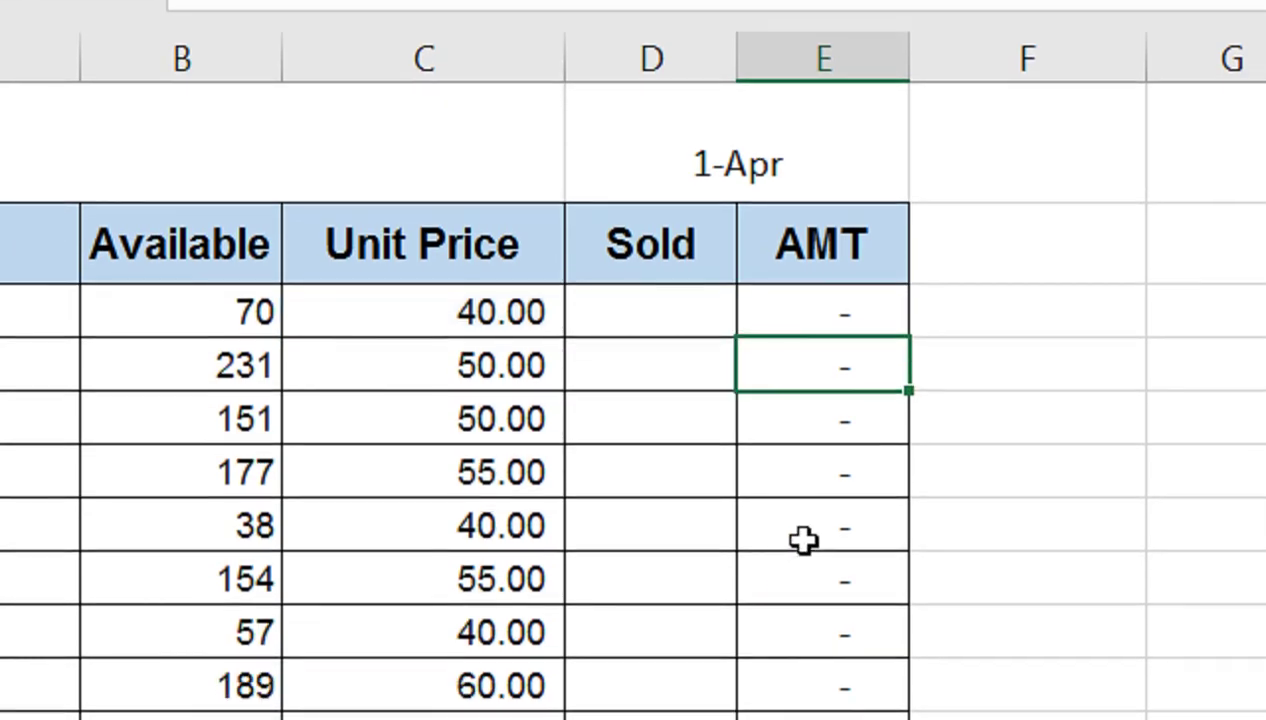
# Enter the label TOTAL in D13, below the Sold column
pyautogui.click(636, 593)
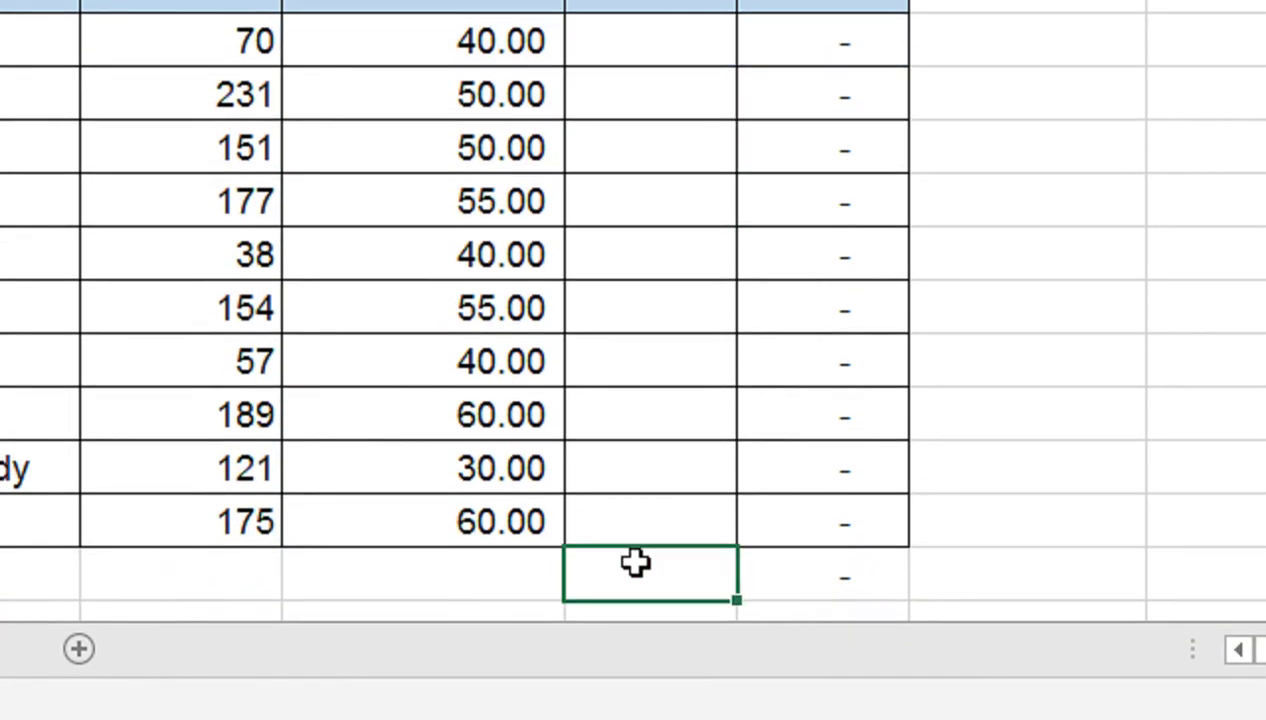
pyautogui.write('TOTA')
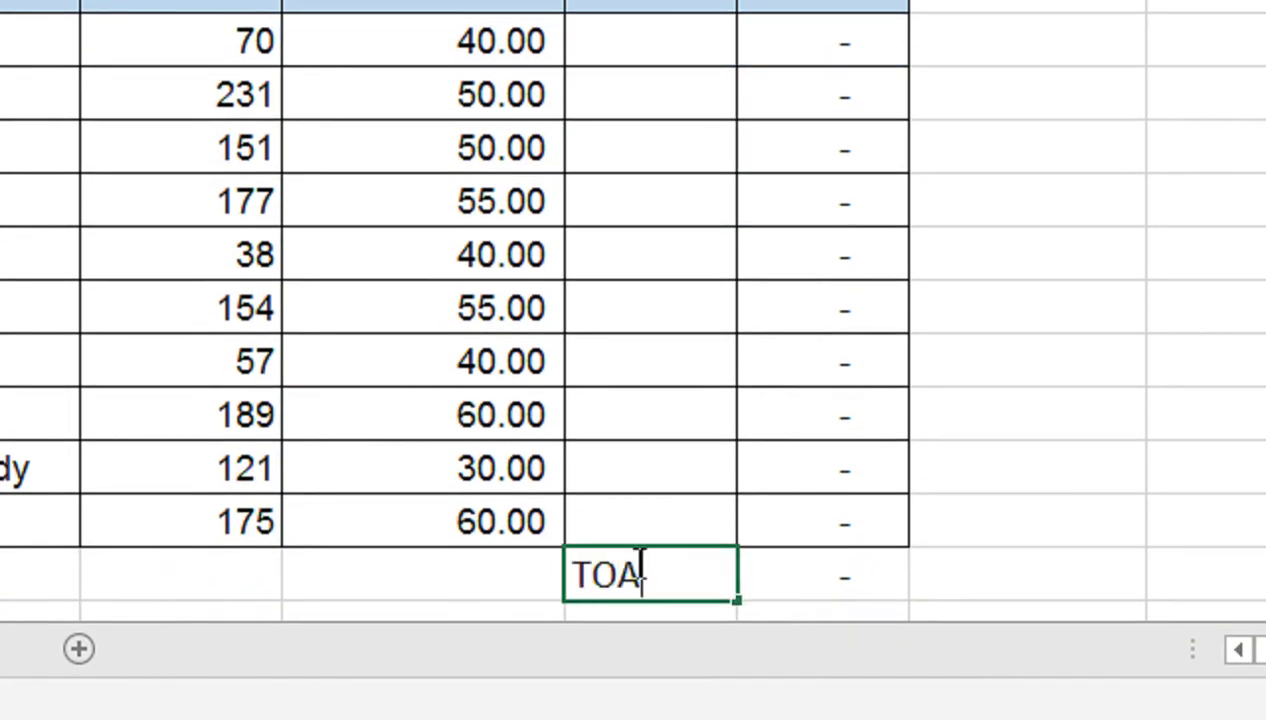
pyautogui.write('L')
pyautogui.press('Return')
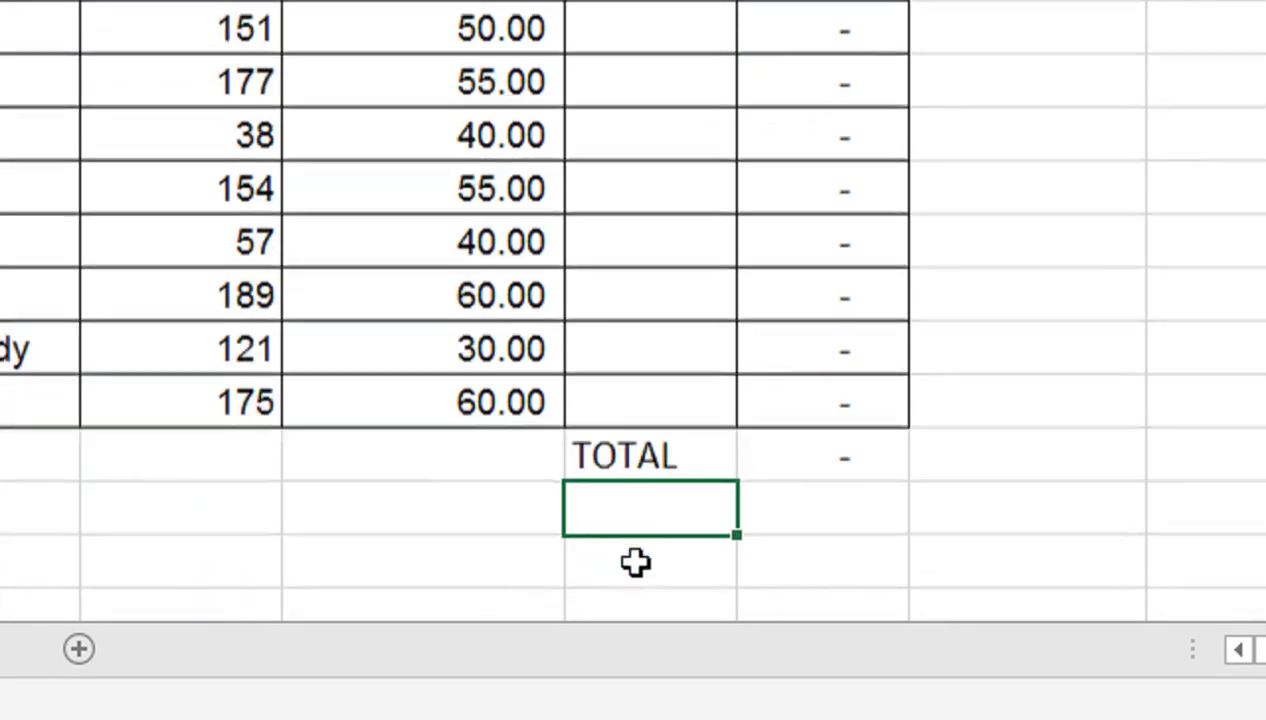
# Format the TOTAL label in D13 with a black fill and bold white text
pyautogui.click(670, 455)
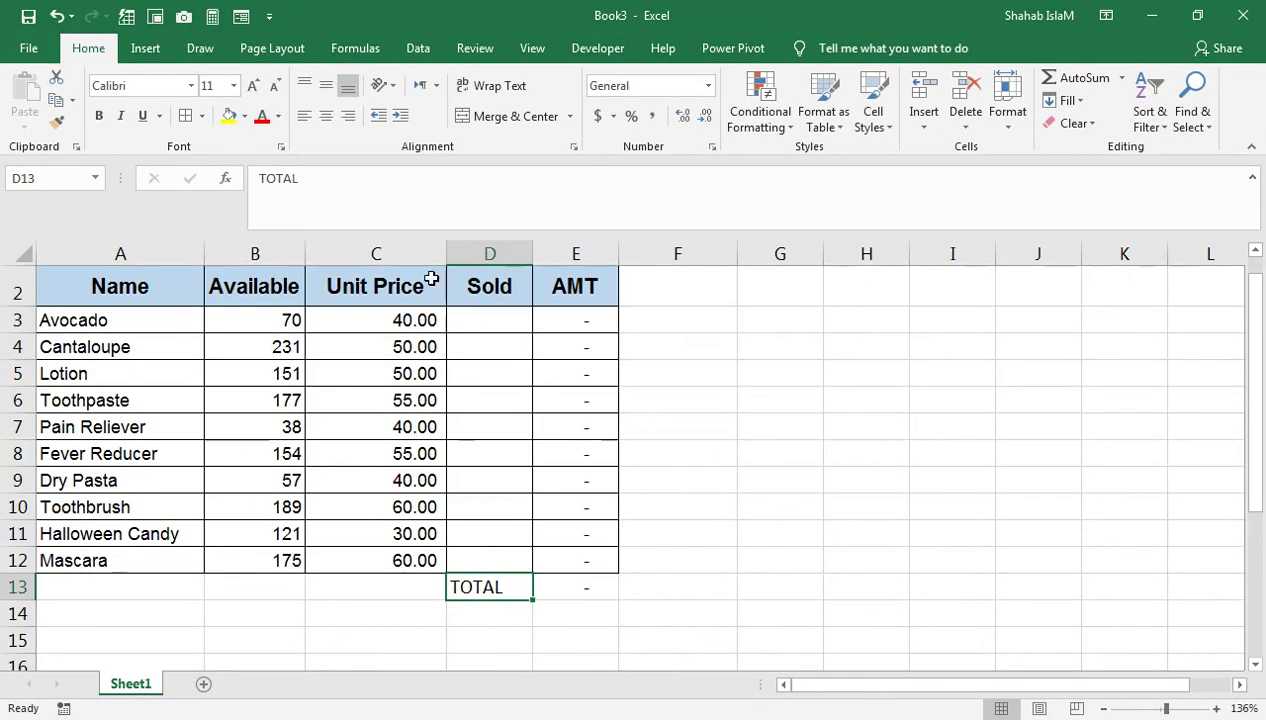
pyautogui.click(244, 116)
pyautogui.click(247, 156)
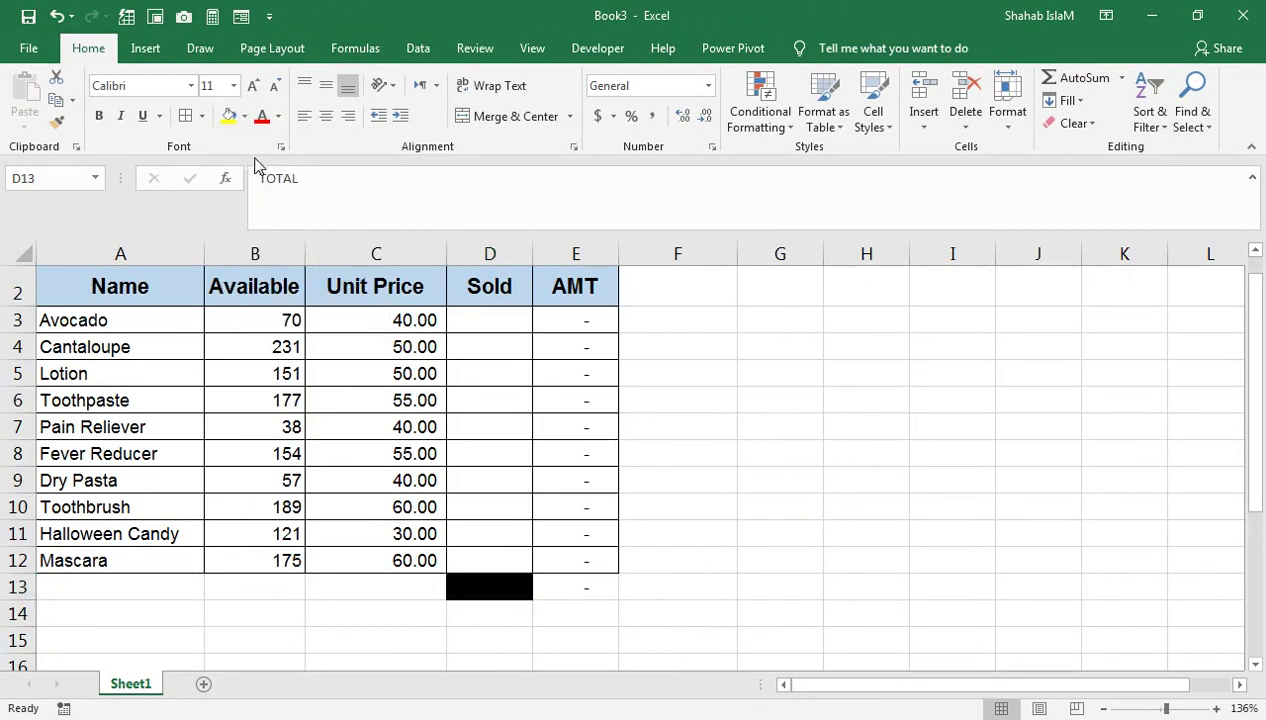
pyautogui.click(279, 116)
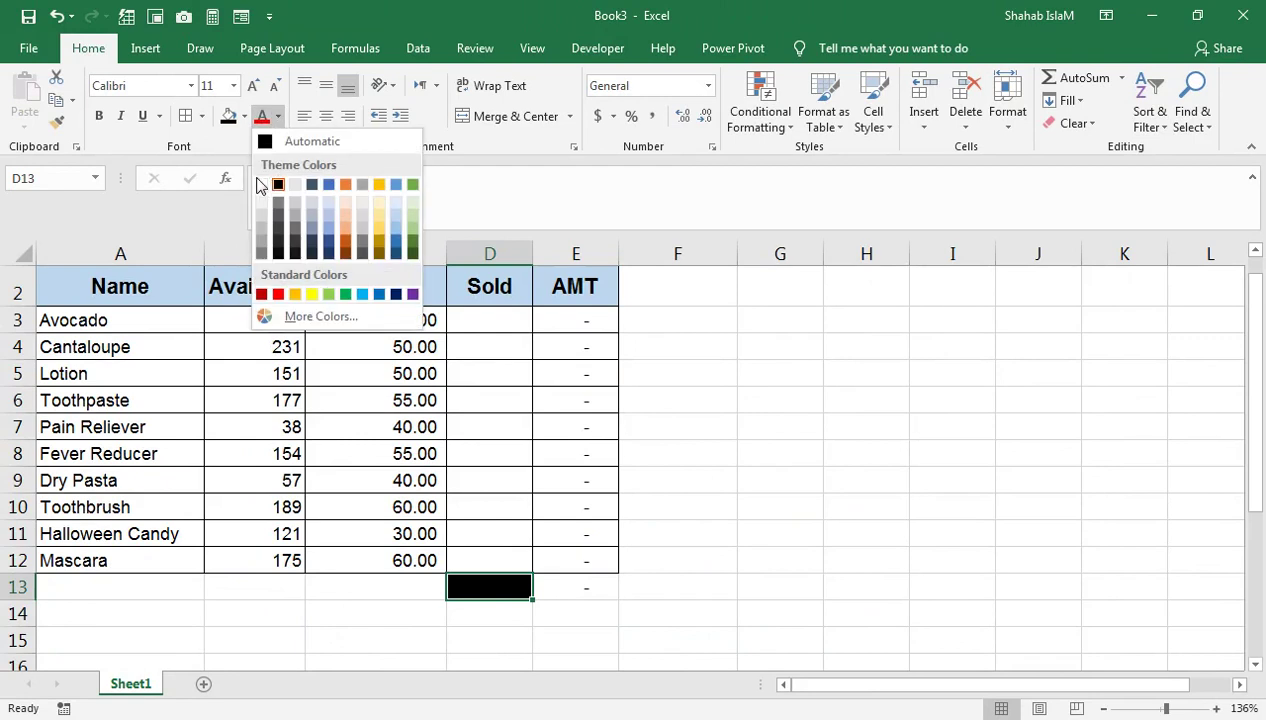
pyautogui.click(262, 178)
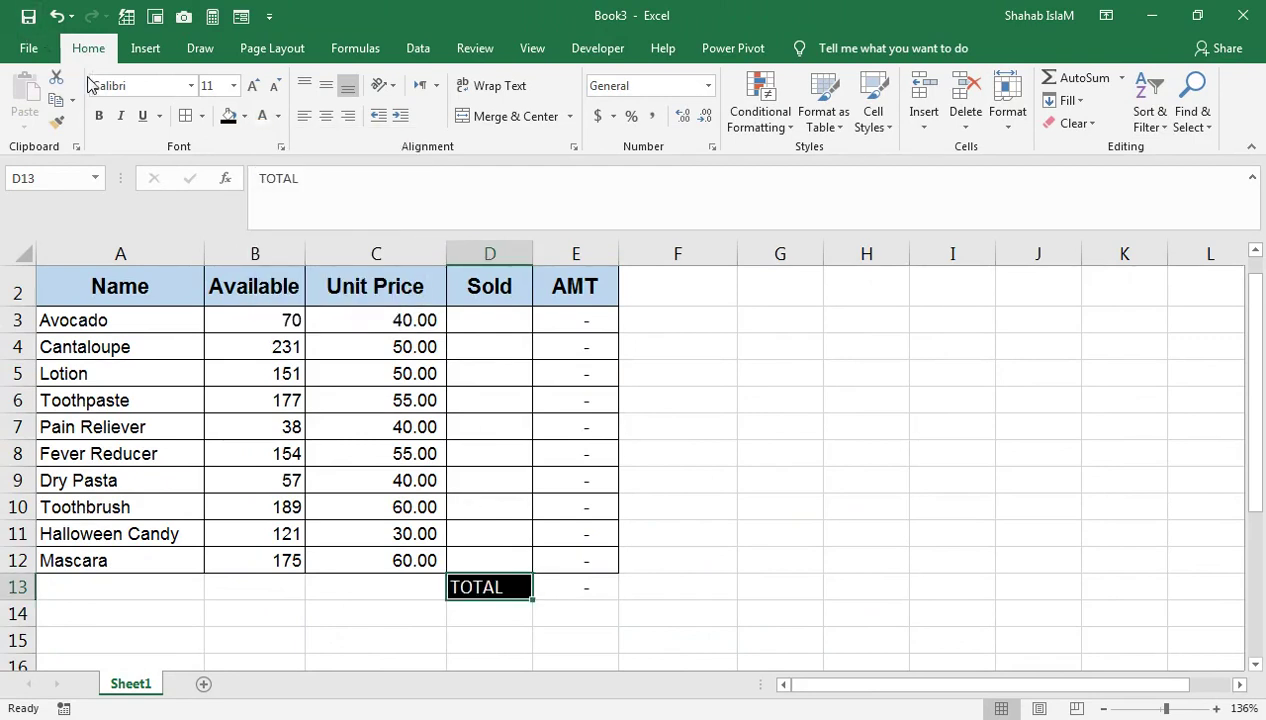
pyautogui.click(97, 116)
# Fill the AMT total cell E13 with yellow and set its font color to black
pyautogui.click(600, 583)
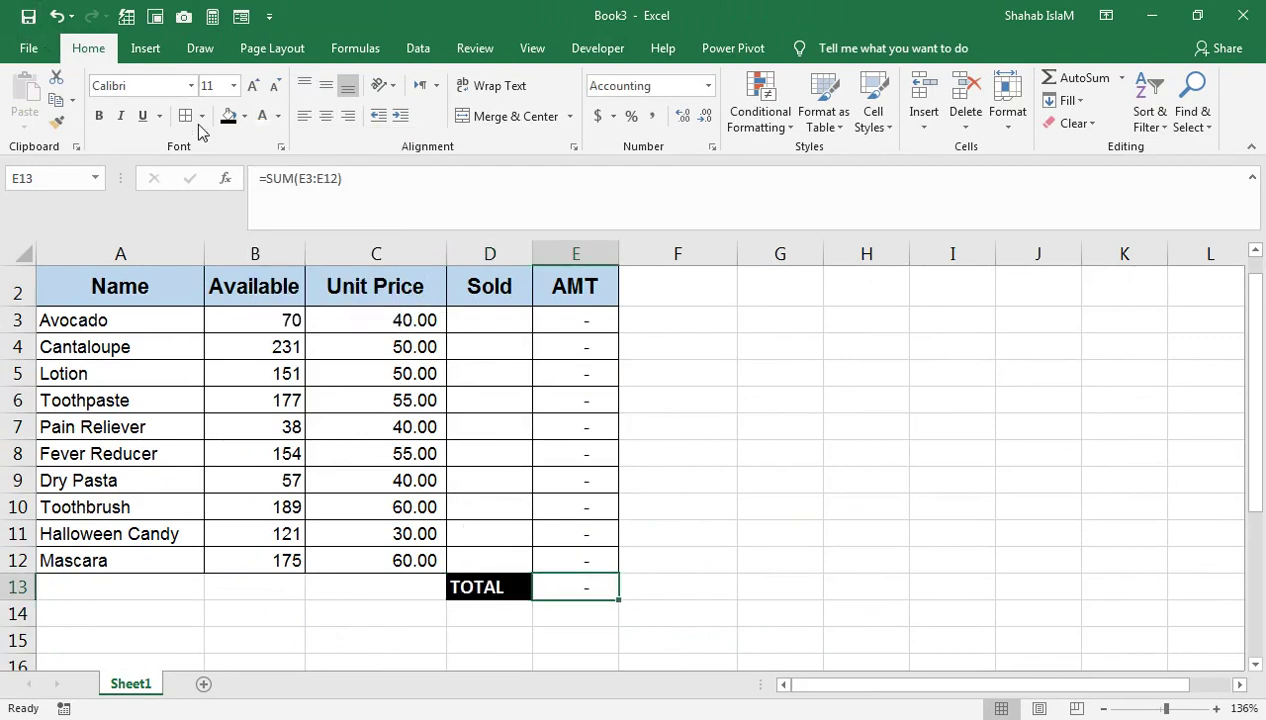
pyautogui.click(245, 117)
pyautogui.click(278, 272)
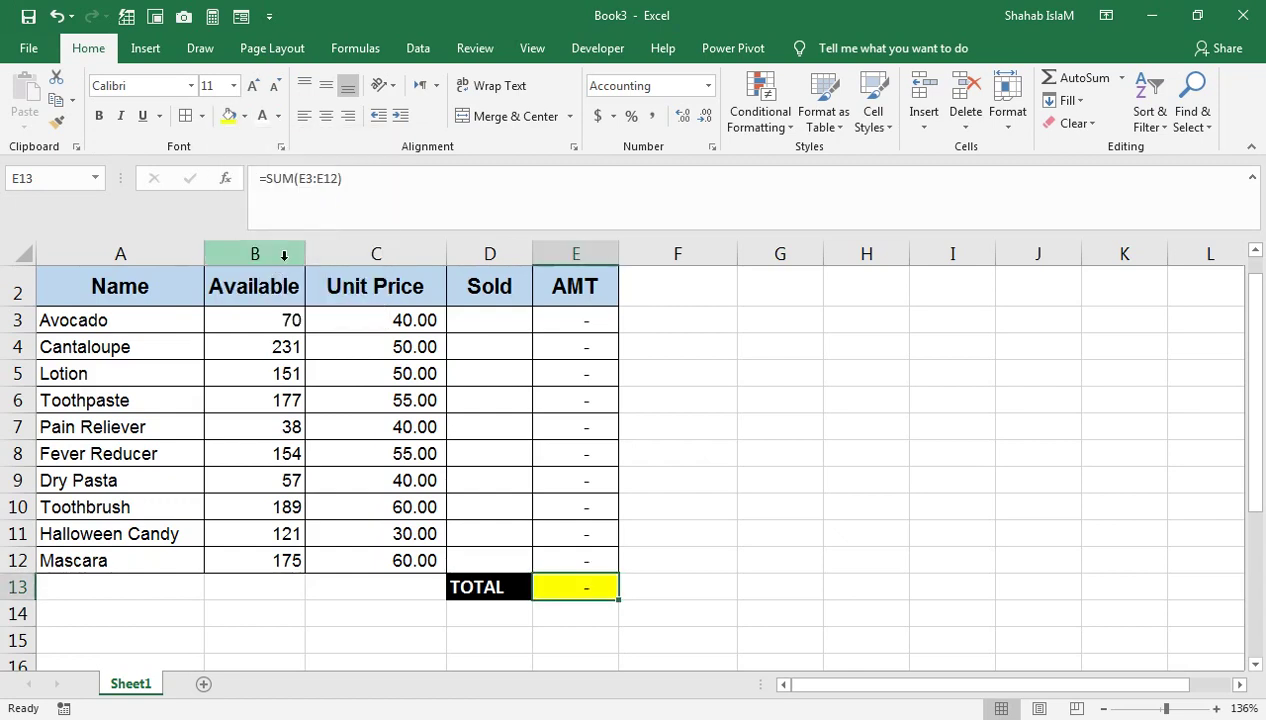
pyautogui.click(278, 116)
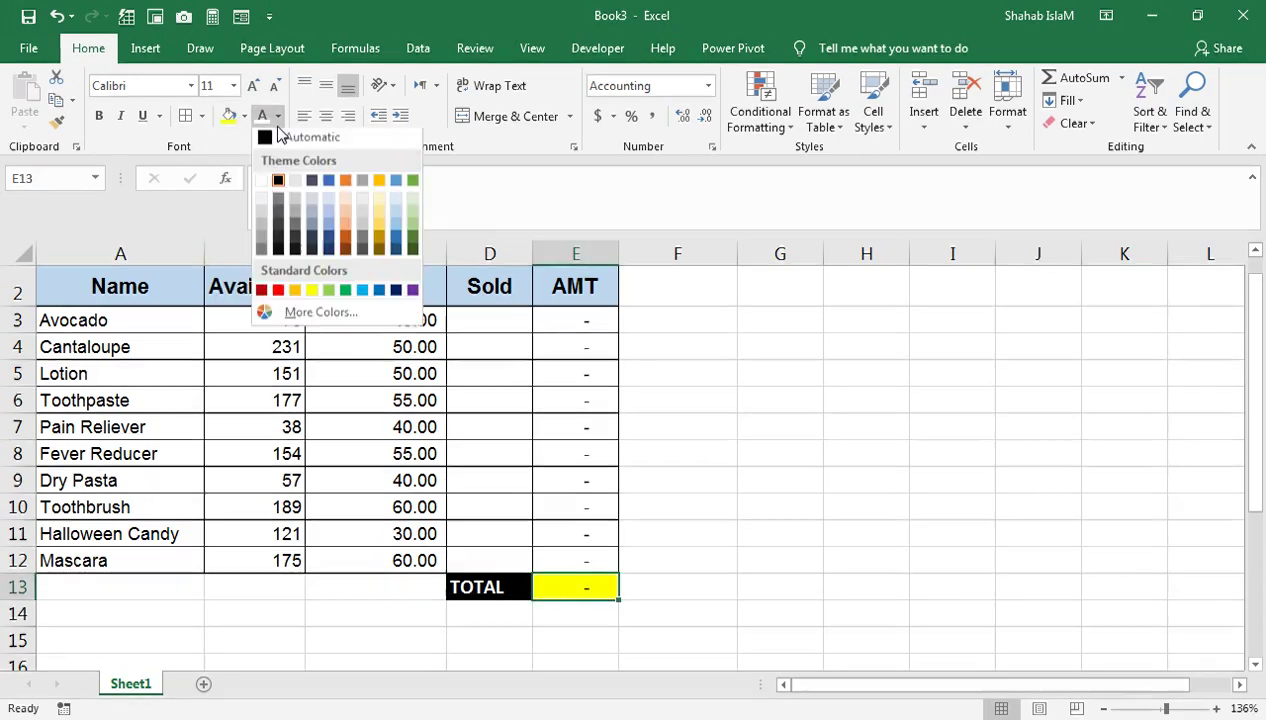
pyautogui.click(276, 291)
# Fill the 1-Apr block D1:E13 across into columns F and G and check the AMT formula in G3
pyautogui.click(492, 312)
pyautogui.moveTo(492, 310); pyautogui.dragTo(486, 254)
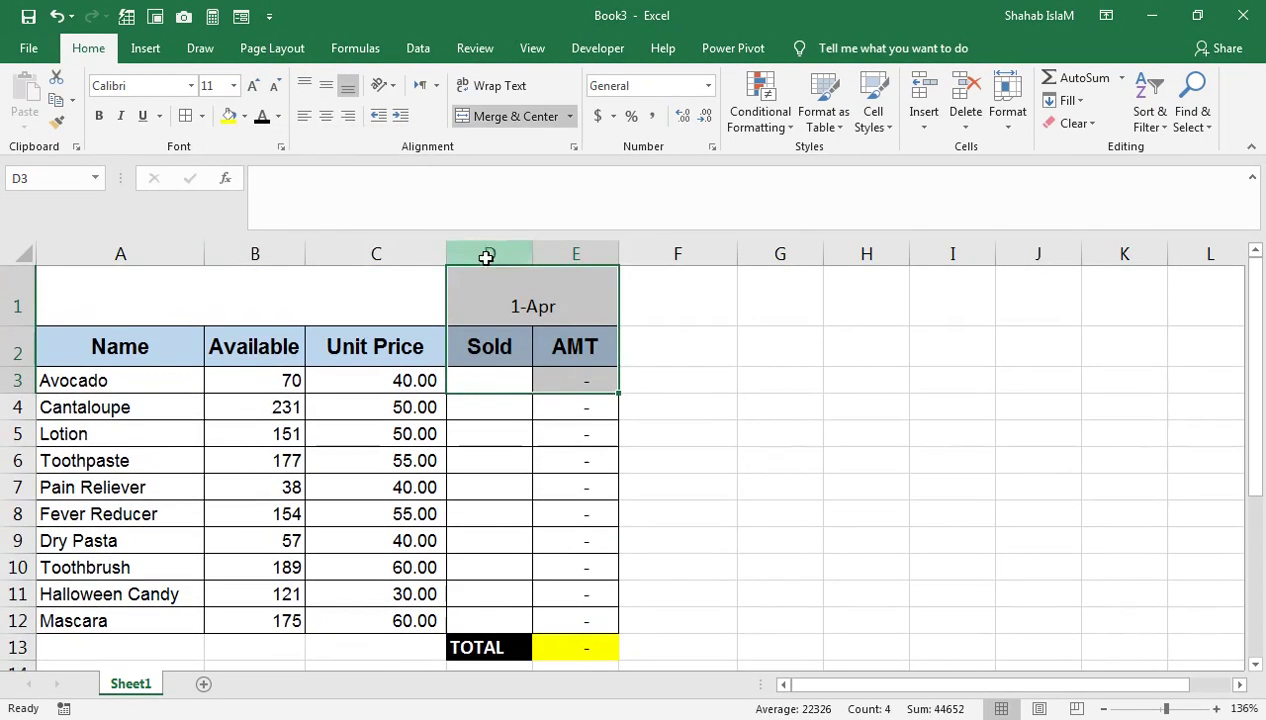
pyautogui.click(446, 404)
pyautogui.click(503, 280)
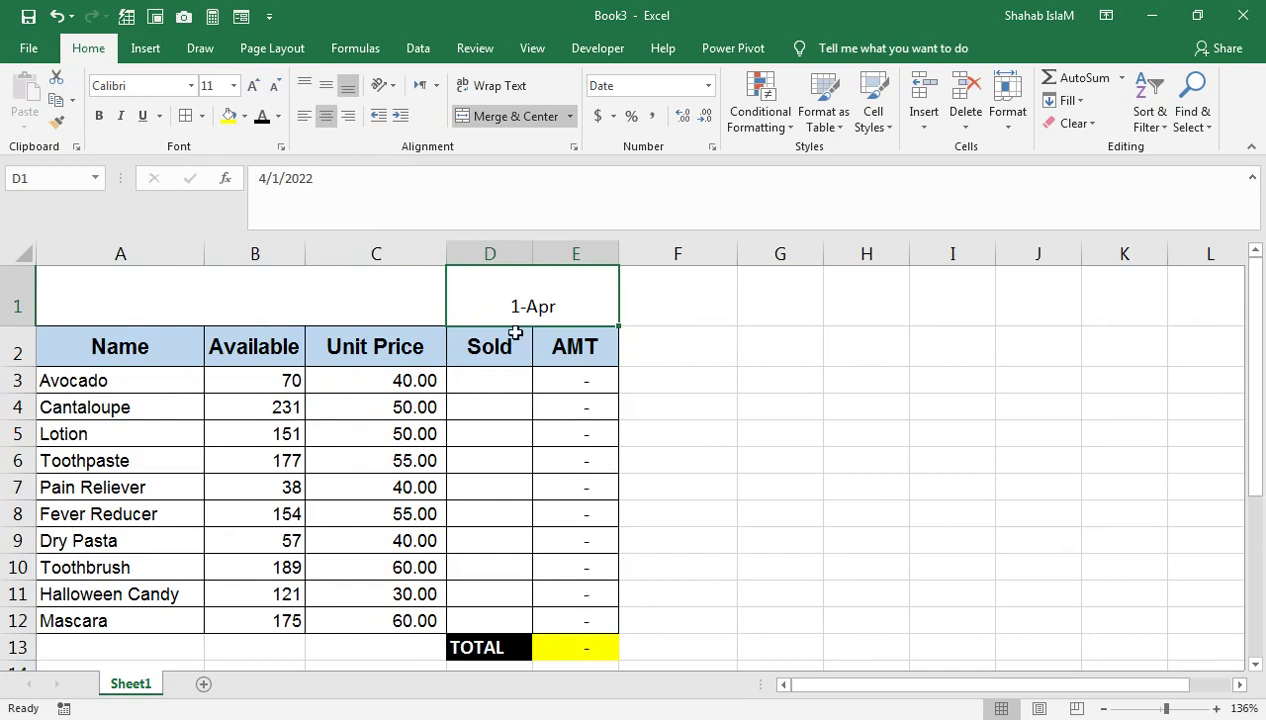
pyautogui.moveTo(507, 291); pyautogui.dragTo(508, 620)
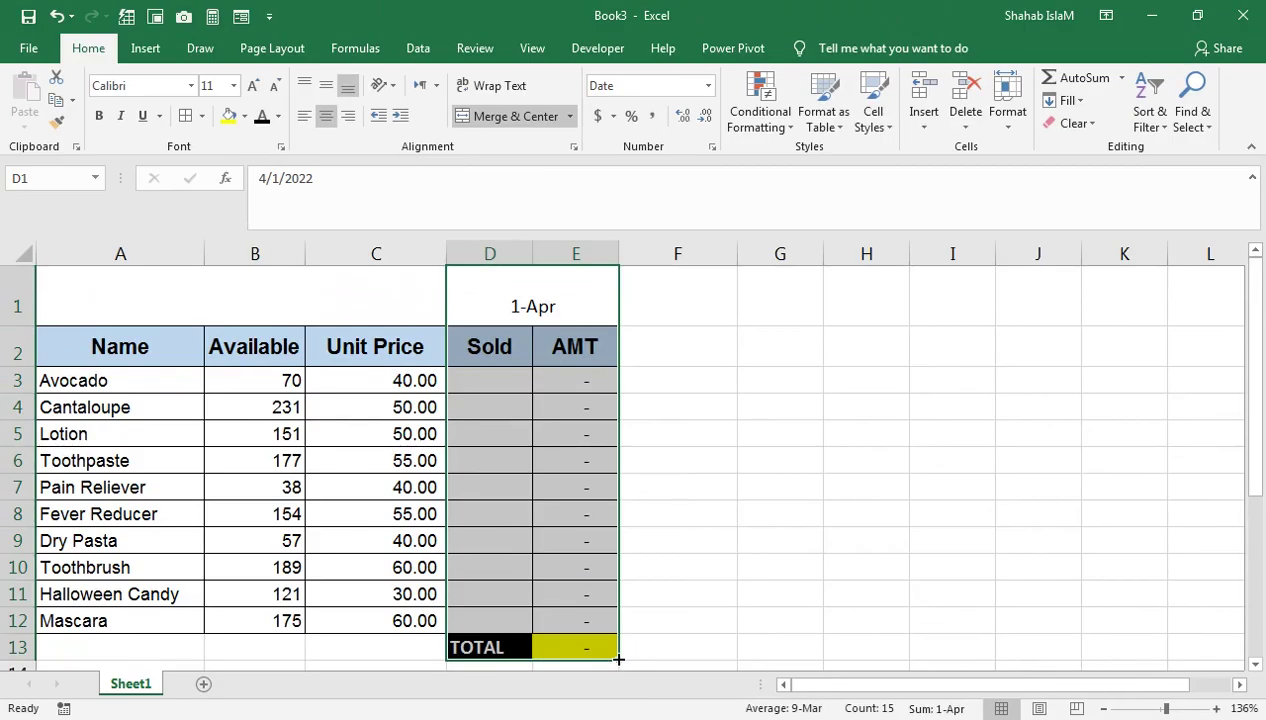
pyautogui.moveTo(618, 659); pyautogui.dragTo(774, 640)
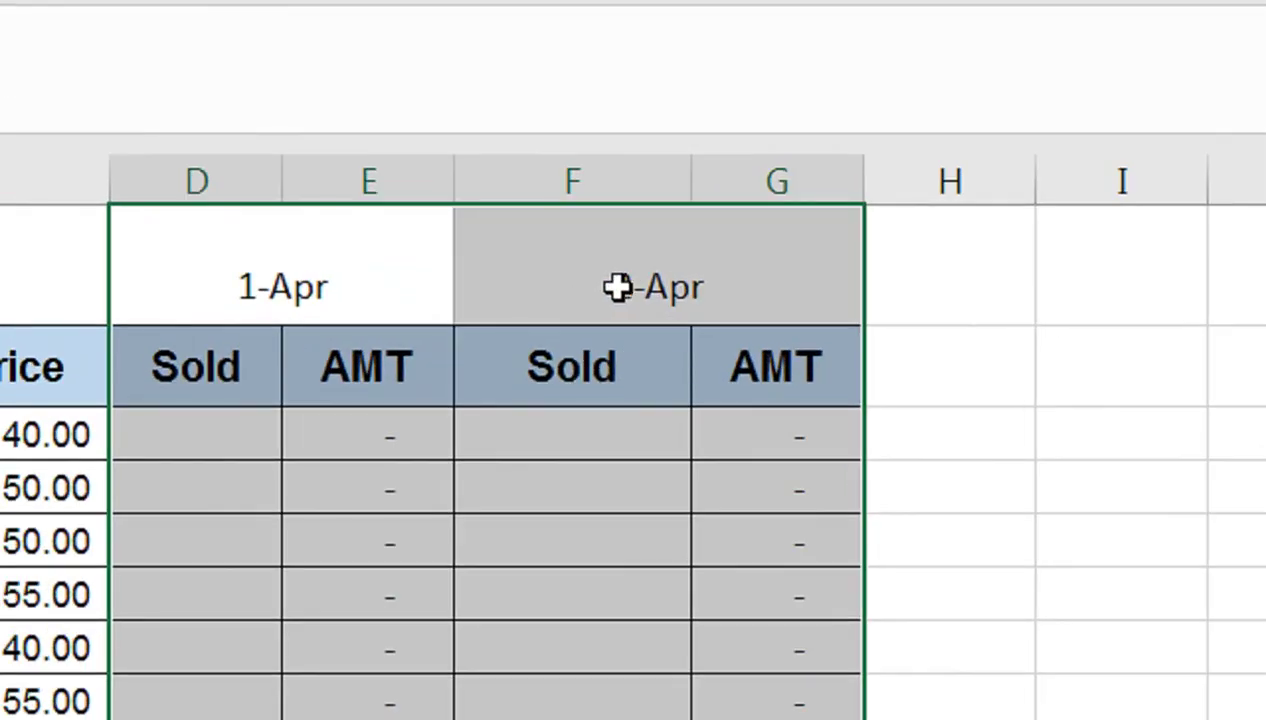
pyautogui.doubleClick(735, 443)
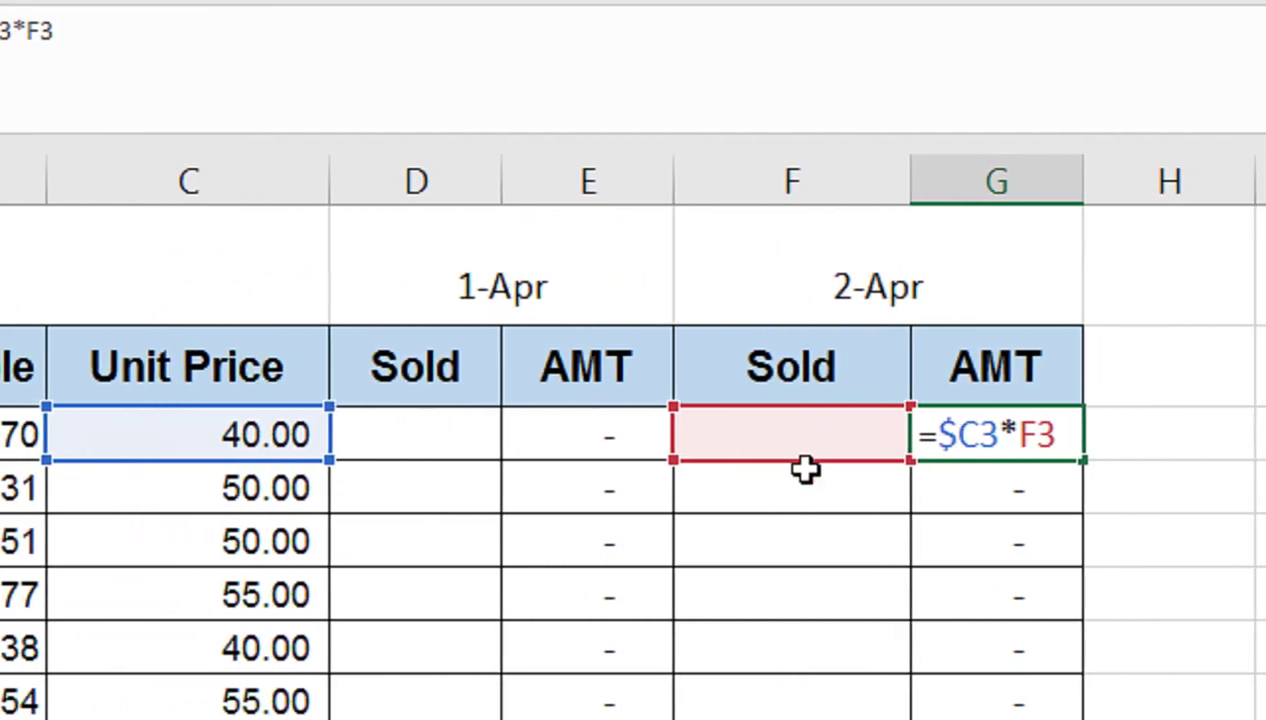
pyautogui.press('Return')
# Delete columns F and G containing the 2-Apr block
pyautogui.moveTo(625, 308); pyautogui.dragTo(1265, 460)
pyautogui.click(316, 422)
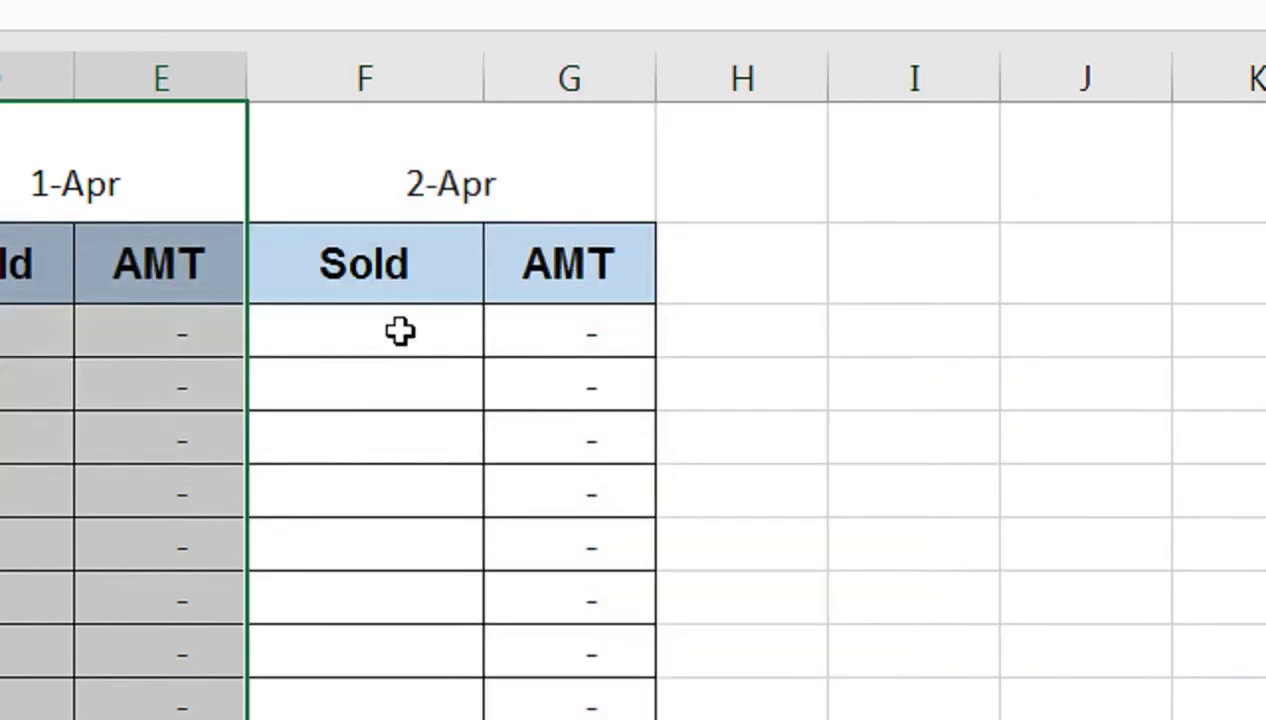
pyautogui.moveTo(418, 80); pyautogui.dragTo(616, 126)
pyautogui.rightClick(563, 75)
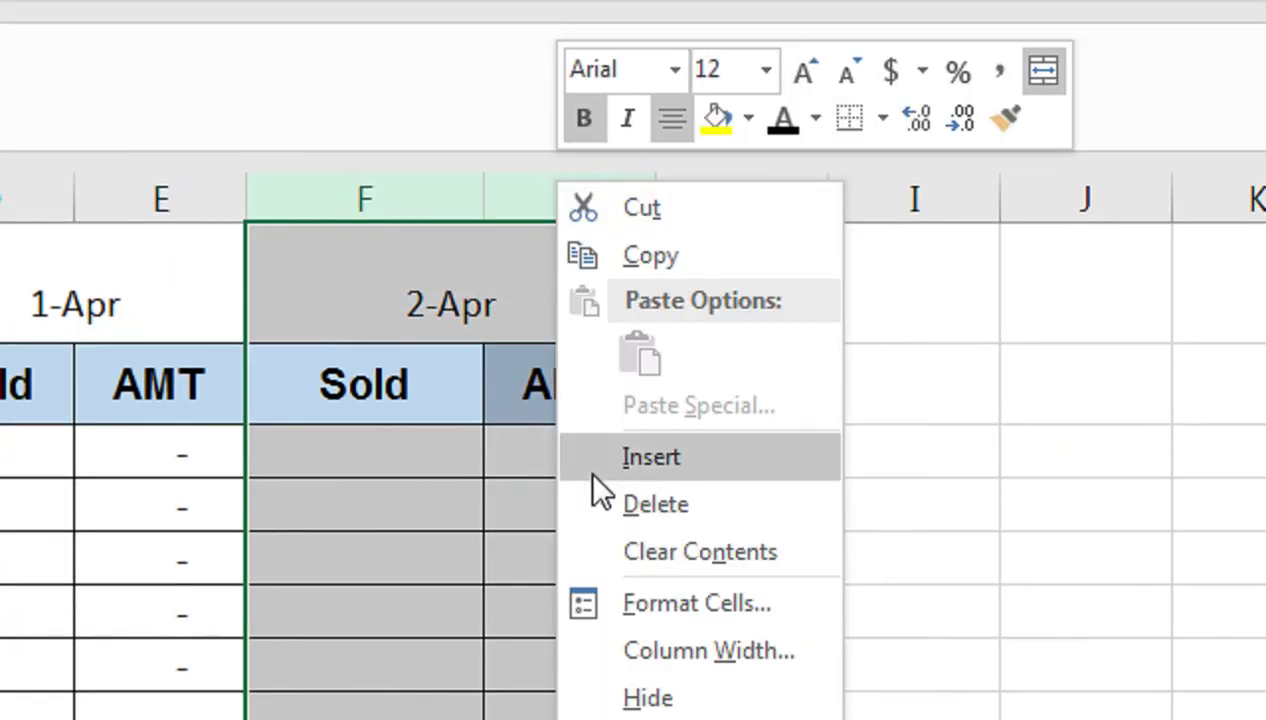
pyautogui.click(602, 522)
# Fill the 1-Apr block D1:E13 across through column I for two more dates and check the AMT formula in I3
pyautogui.moveTo(313, 660); pyautogui.dragTo(503, 719)
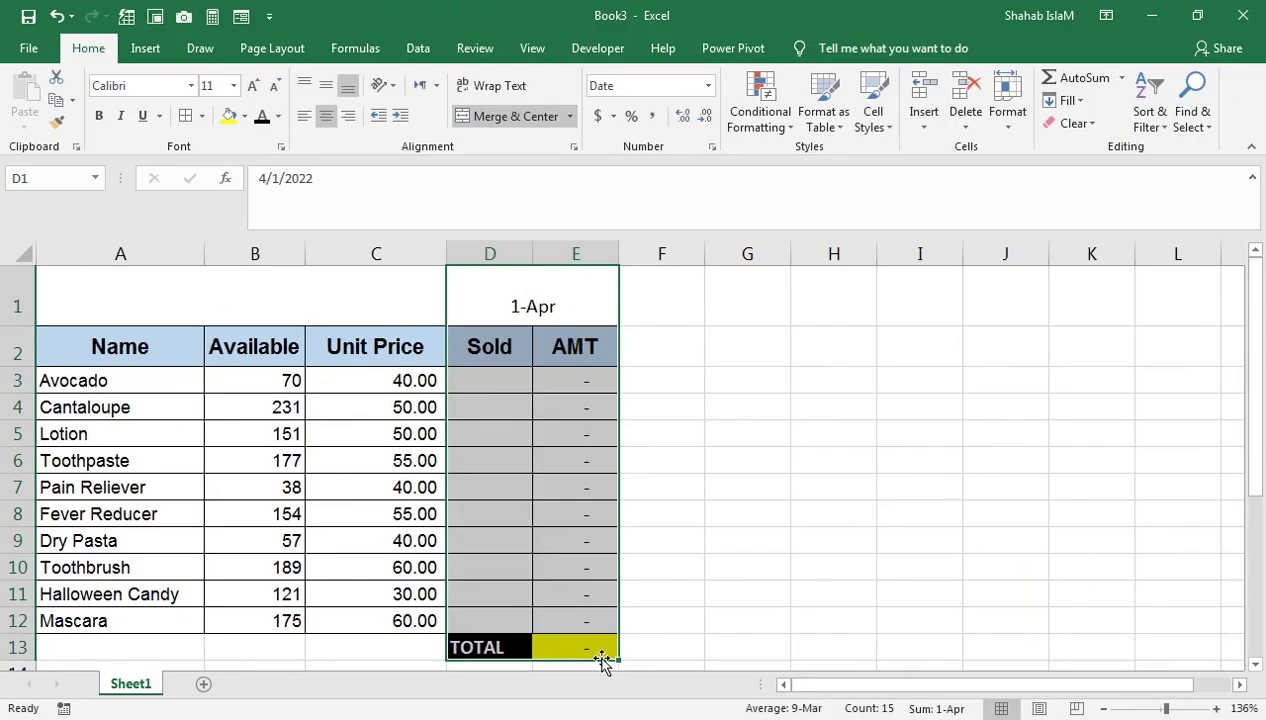
pyautogui.moveTo(621, 660); pyautogui.dragTo(924, 639)
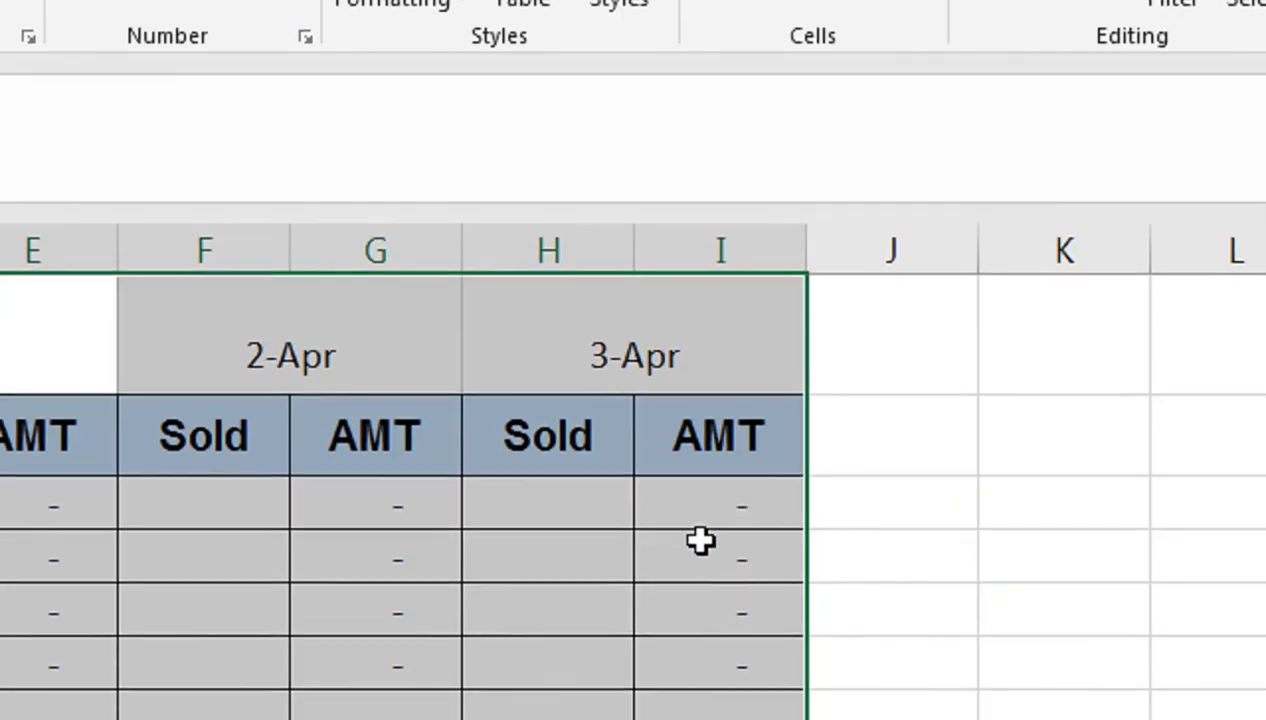
pyautogui.doubleClick(795, 509)
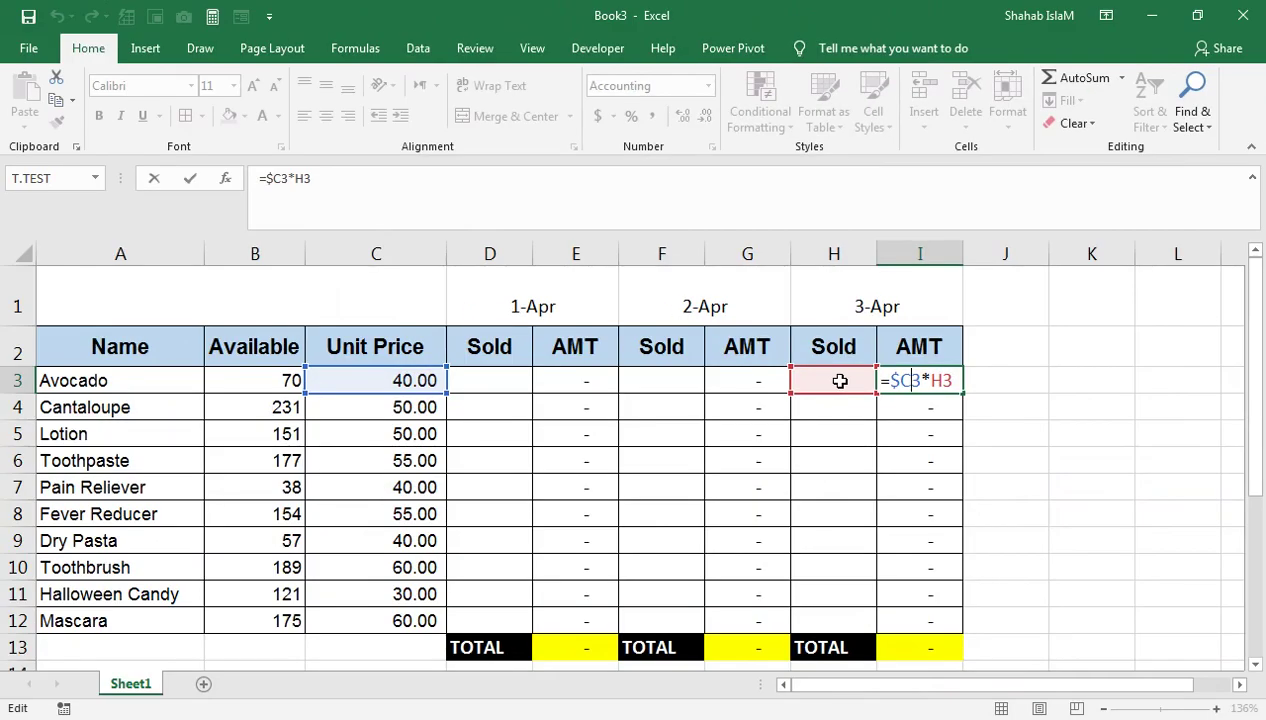
pyautogui.press('Return')
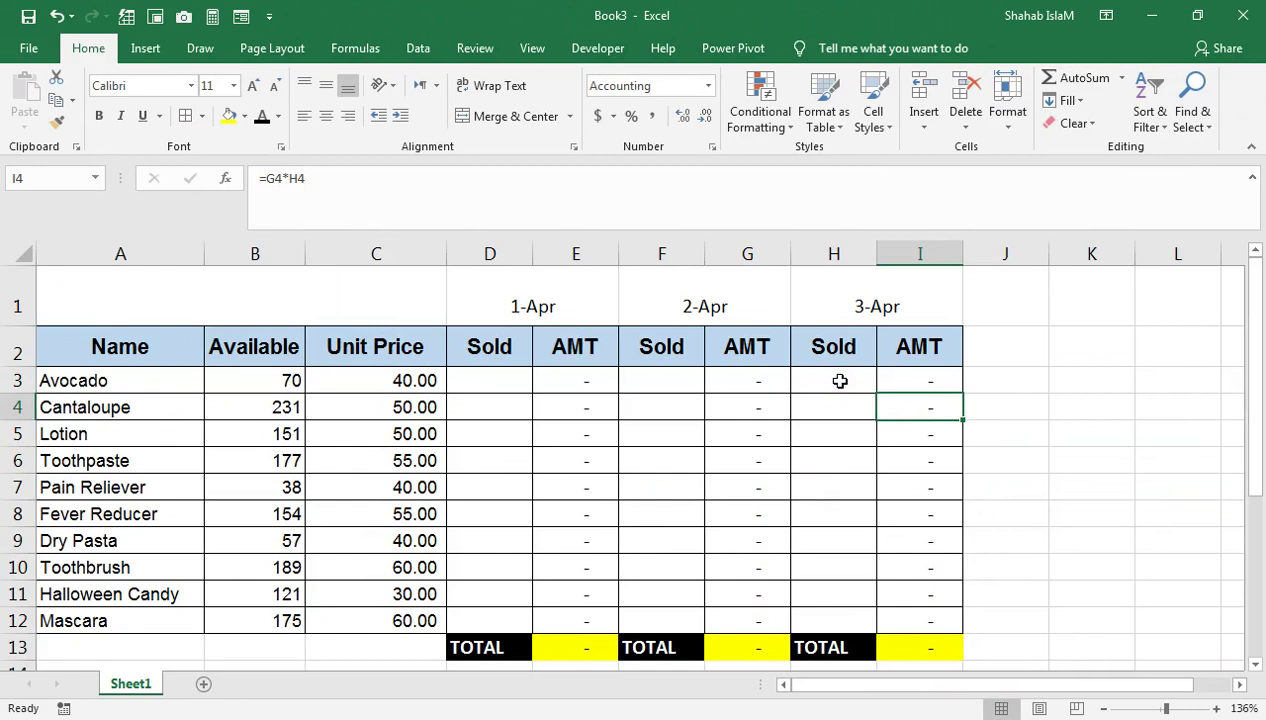
# Undo the fill of the 2-Apr and 3-Apr blocks in columns F to I
pyautogui.hotkey('ctrl', 'z')
pyautogui.hotkey('ctrl', 'z')
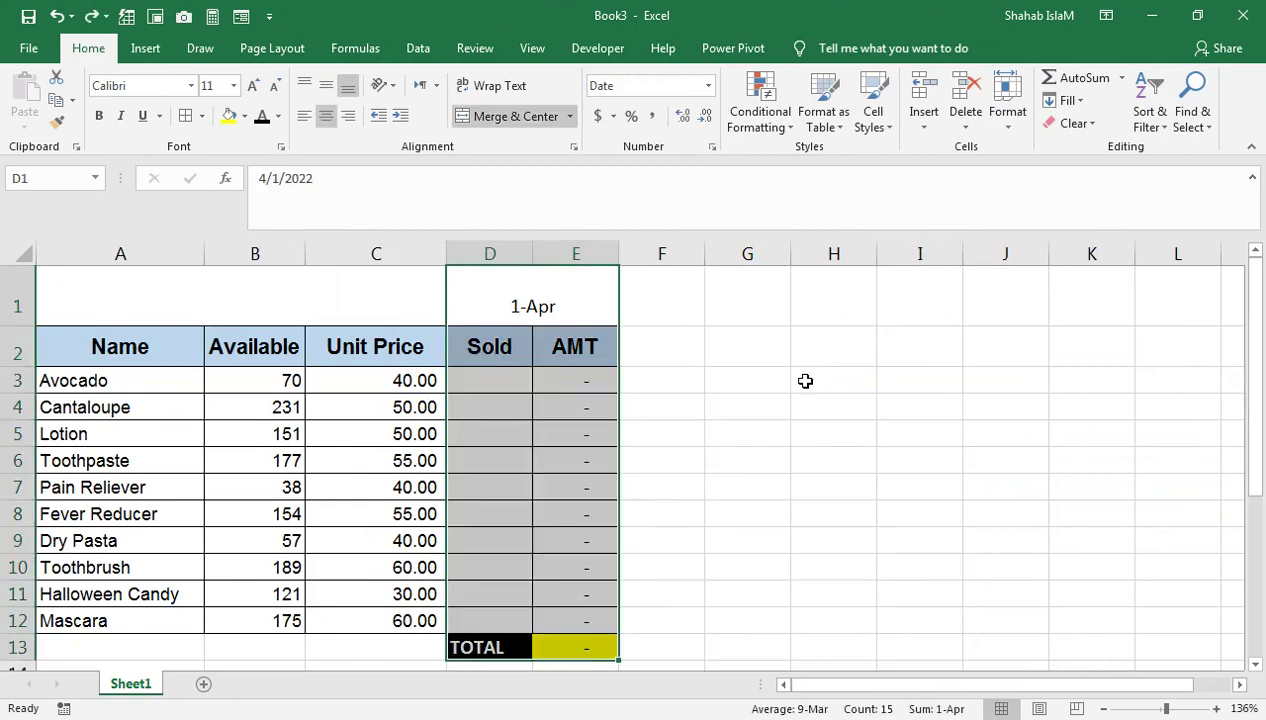
pyautogui.hotkey('ctrl', 'y')
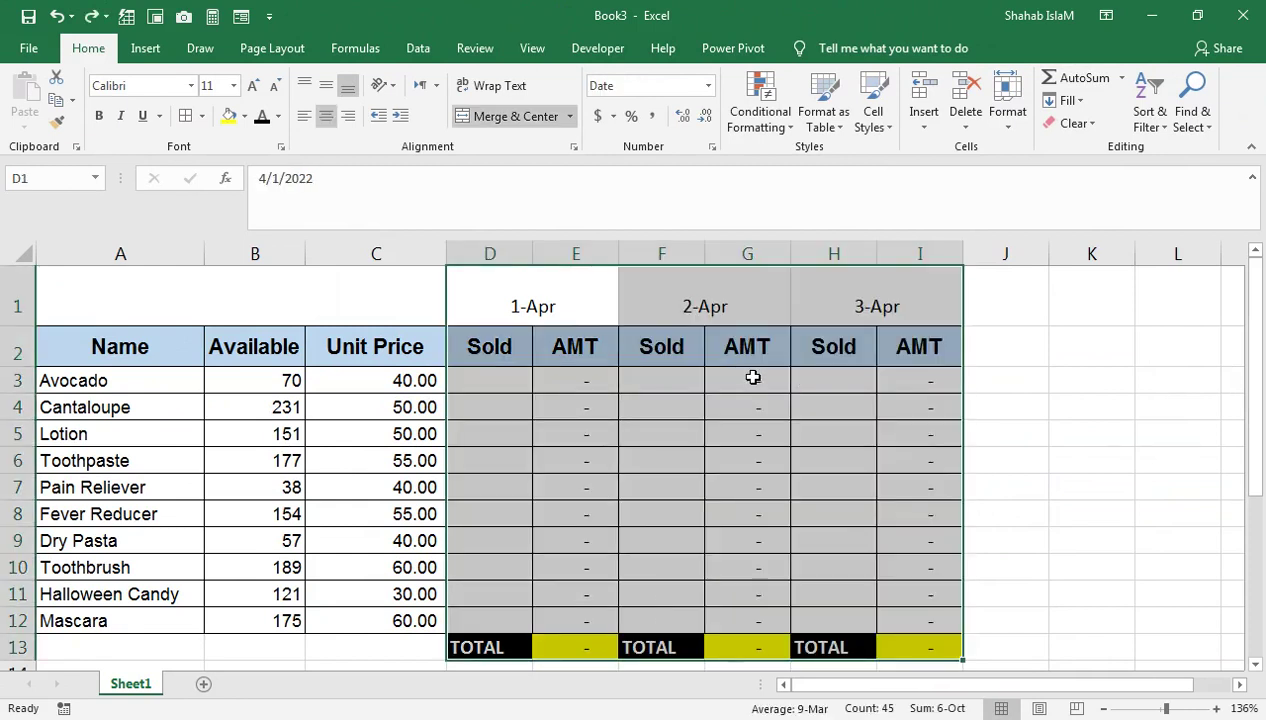
pyautogui.hotkey('ctrl', 'z')
pyautogui.click(515, 301)
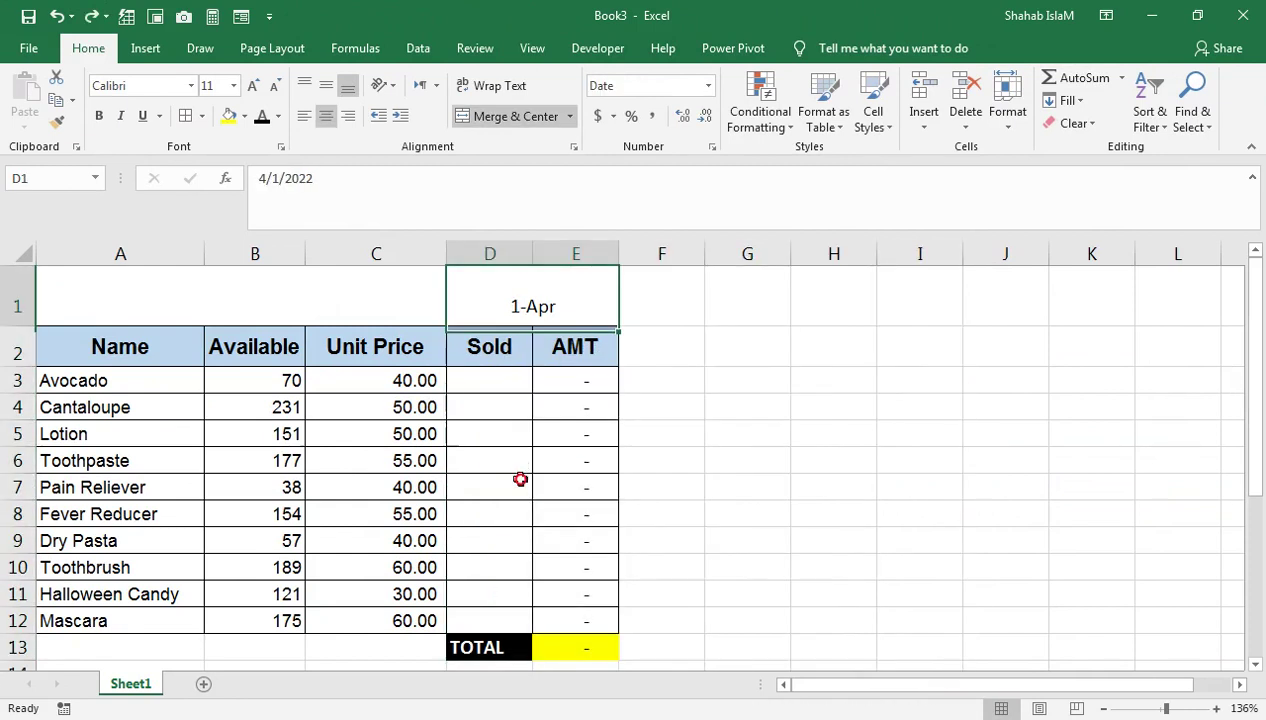
pyautogui.click(535, 372)
pyautogui.moveTo(517, 302); pyautogui.dragTo(544, 636)
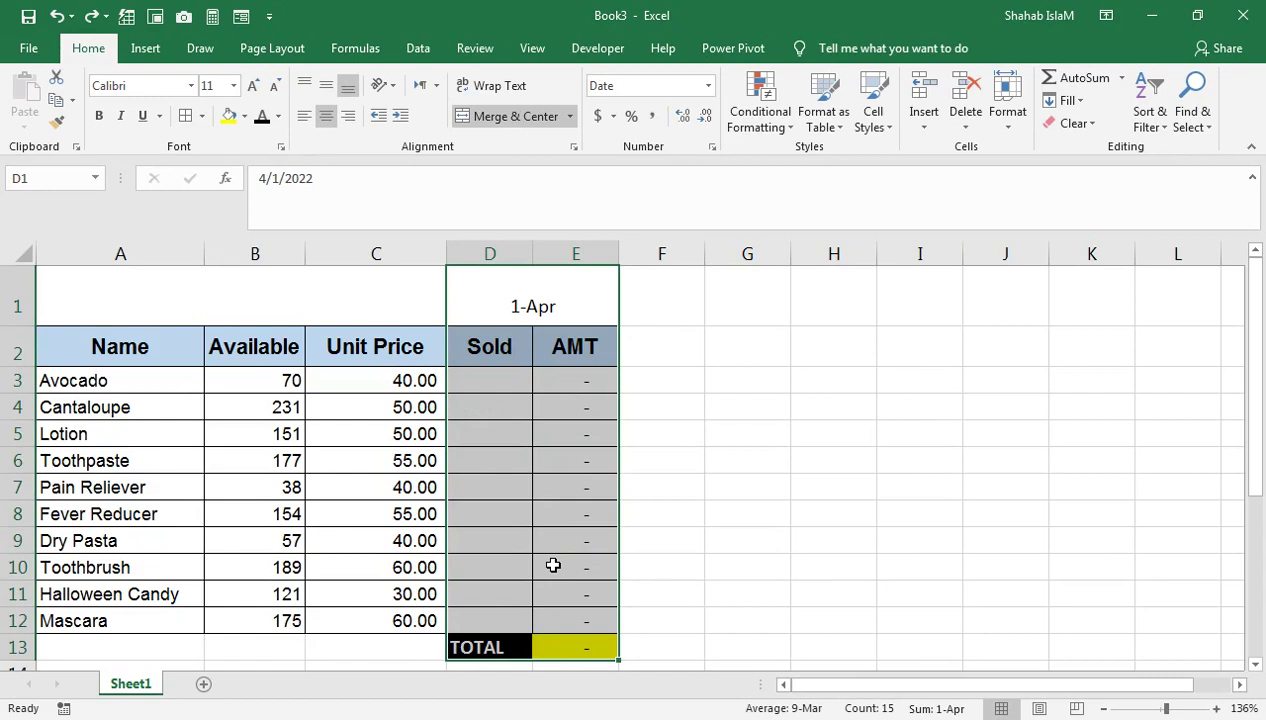
# Give the merged 1-Apr date cell D1 a light gold fill and make its text bold
pyautogui.click(507, 298)
pyautogui.click(244, 116)
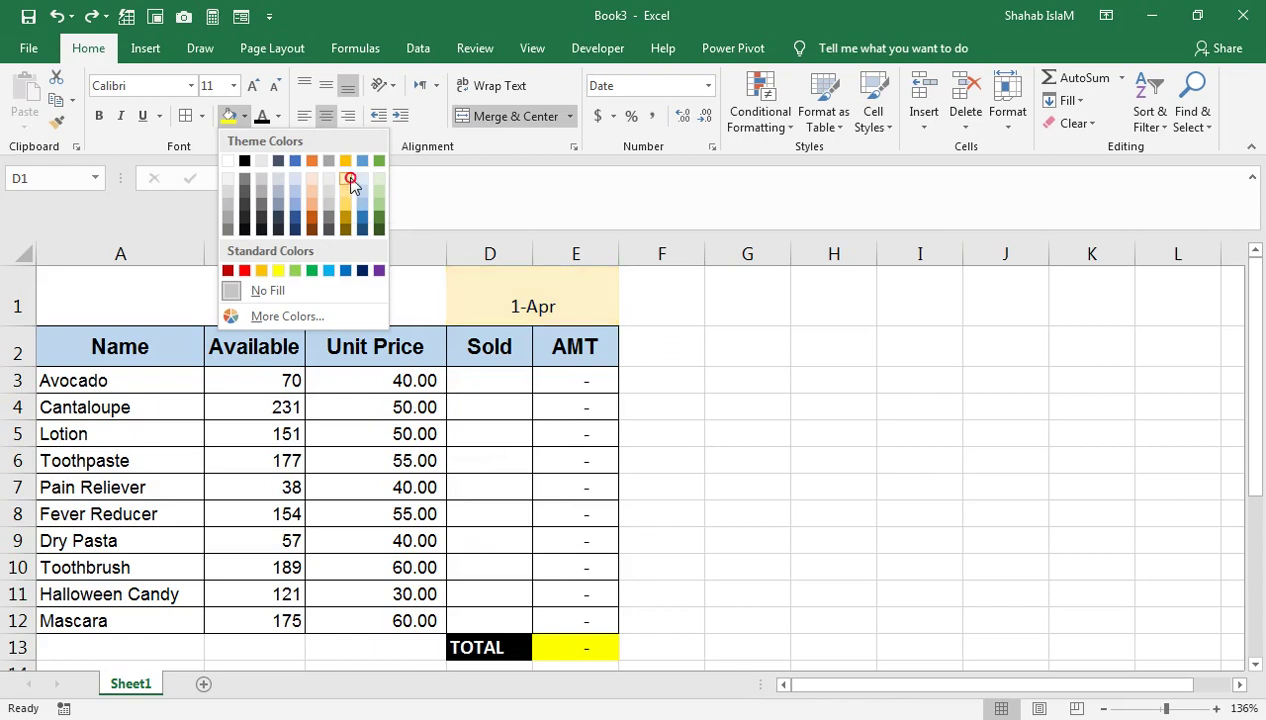
pyautogui.click(346, 179)
pyautogui.click(98, 116)
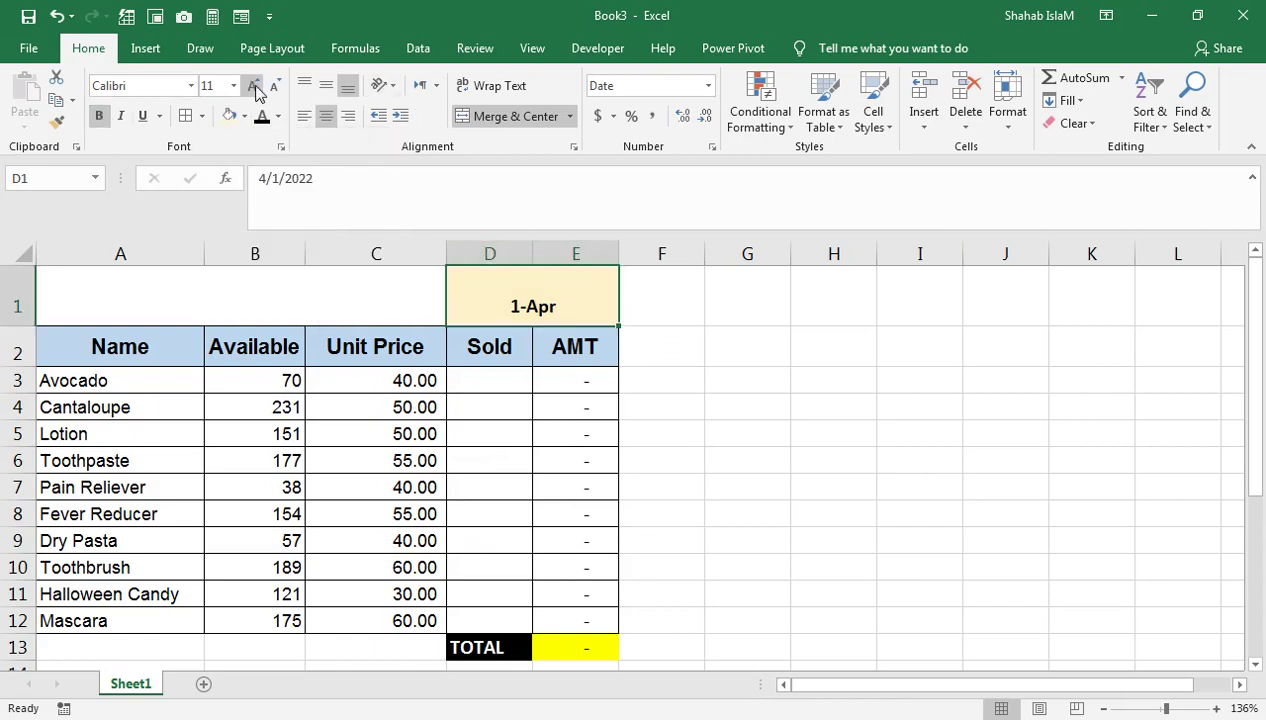
# Change the 1-Apr date cell's font to Browallia New and increase its size to 20
pyautogui.click(191, 85)
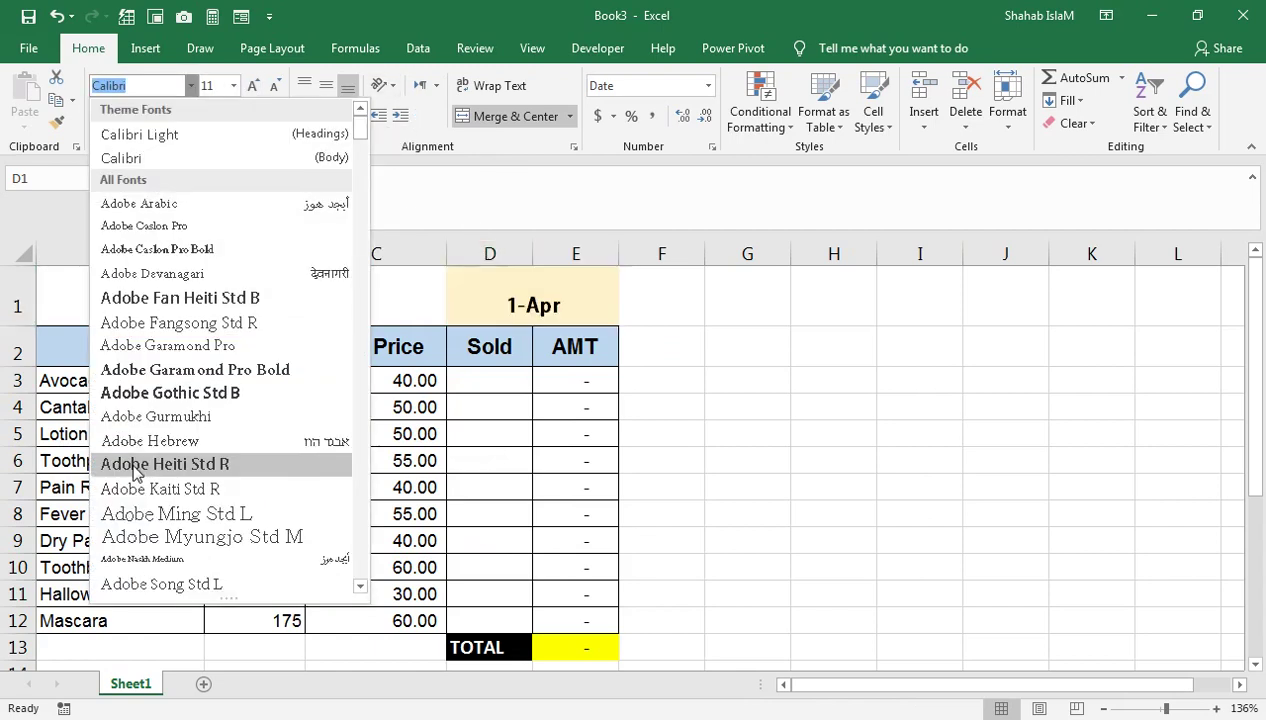
pyautogui.moveTo(364, 132); pyautogui.dragTo(355, 190)
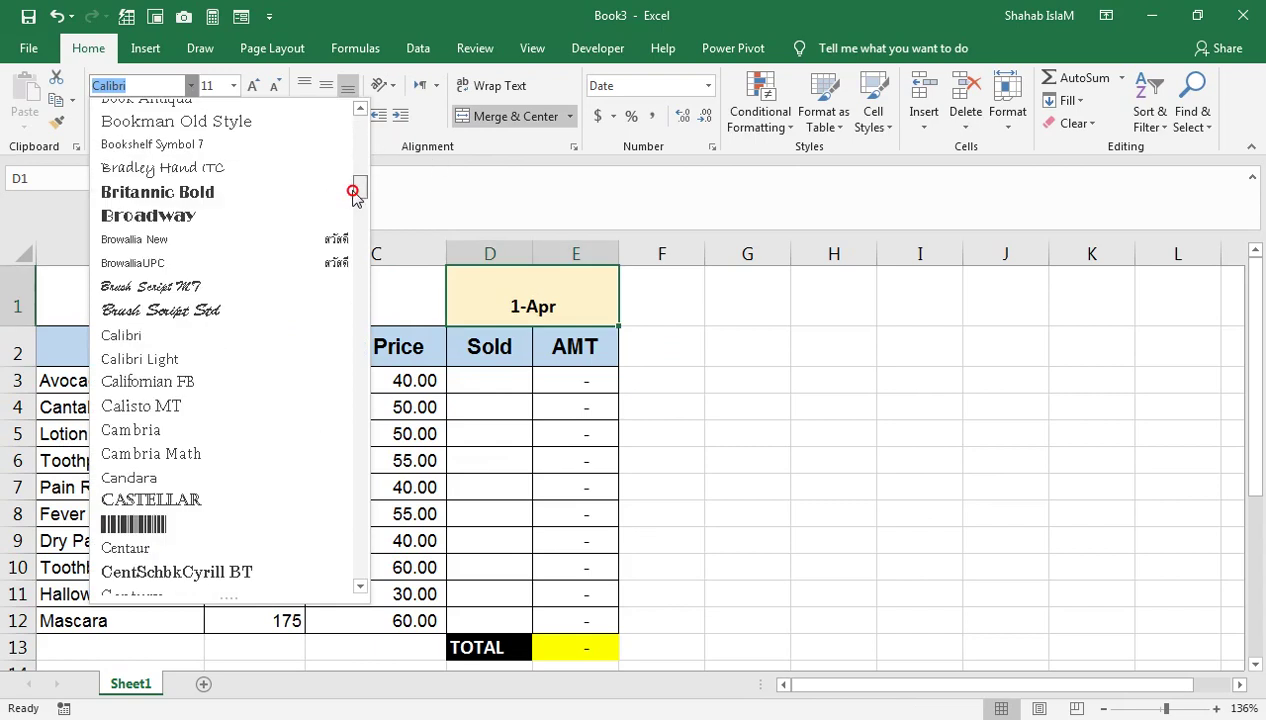
pyautogui.click(261, 242)
pyautogui.click(256, 85)
pyautogui.click(256, 85)
pyautogui.click(256, 85)
pyautogui.click(256, 85)
pyautogui.click(256, 85)
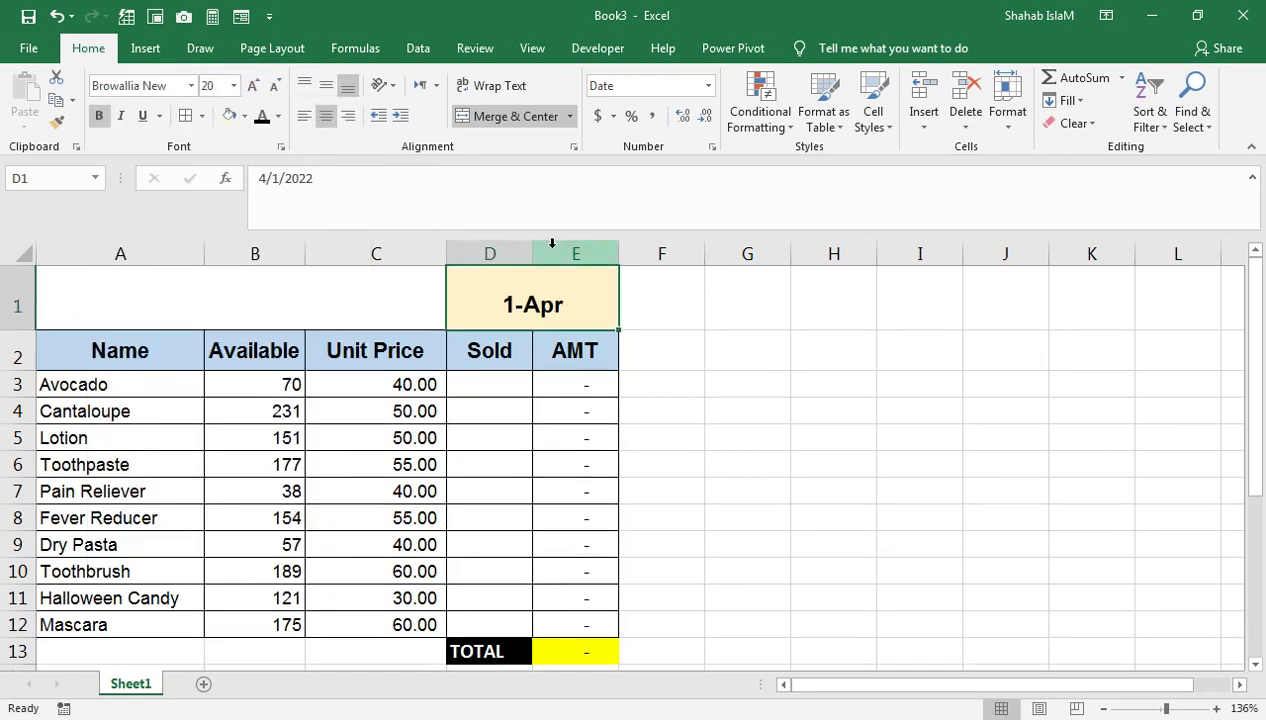
# Fill the 1-Apr block D1:E13 across through column AW, up to 23-Apr
pyautogui.moveTo(546, 321); pyautogui.dragTo(950, 597)
pyautogui.moveTo(835, 592); pyautogui.dragTo(778, 590)
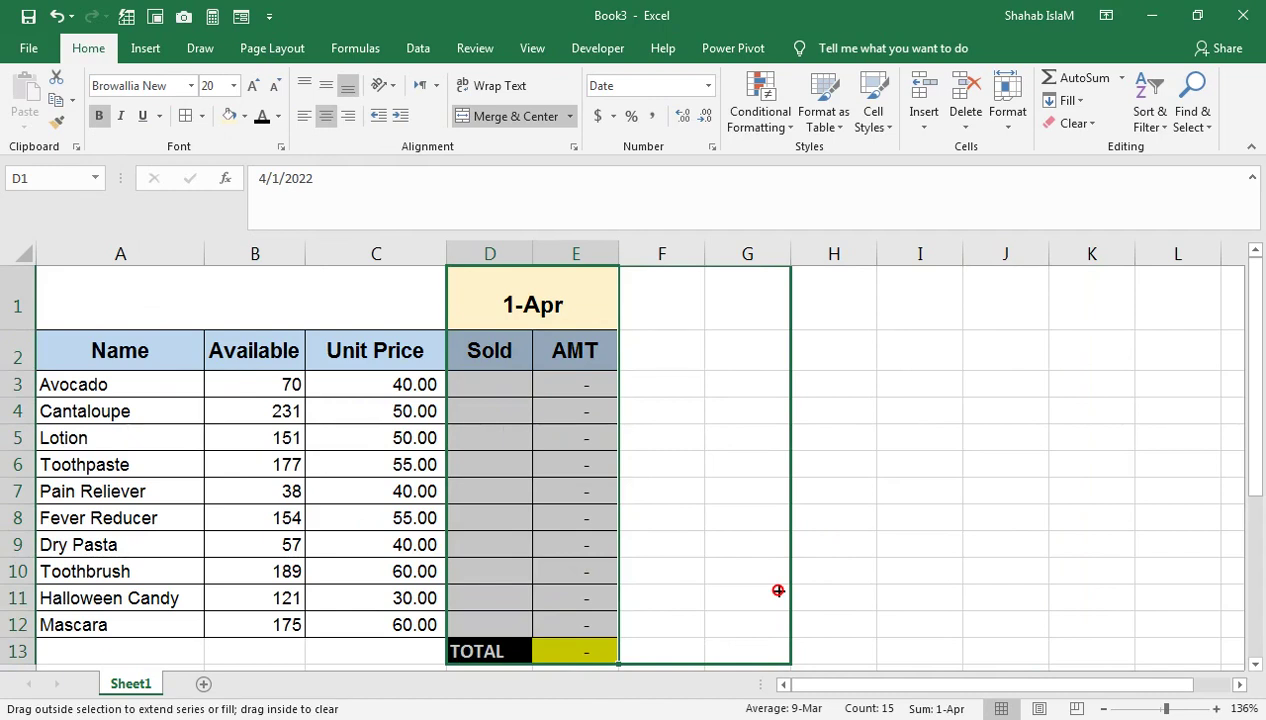
pyautogui.moveTo(778, 590); pyautogui.dragTo(1102, 535)
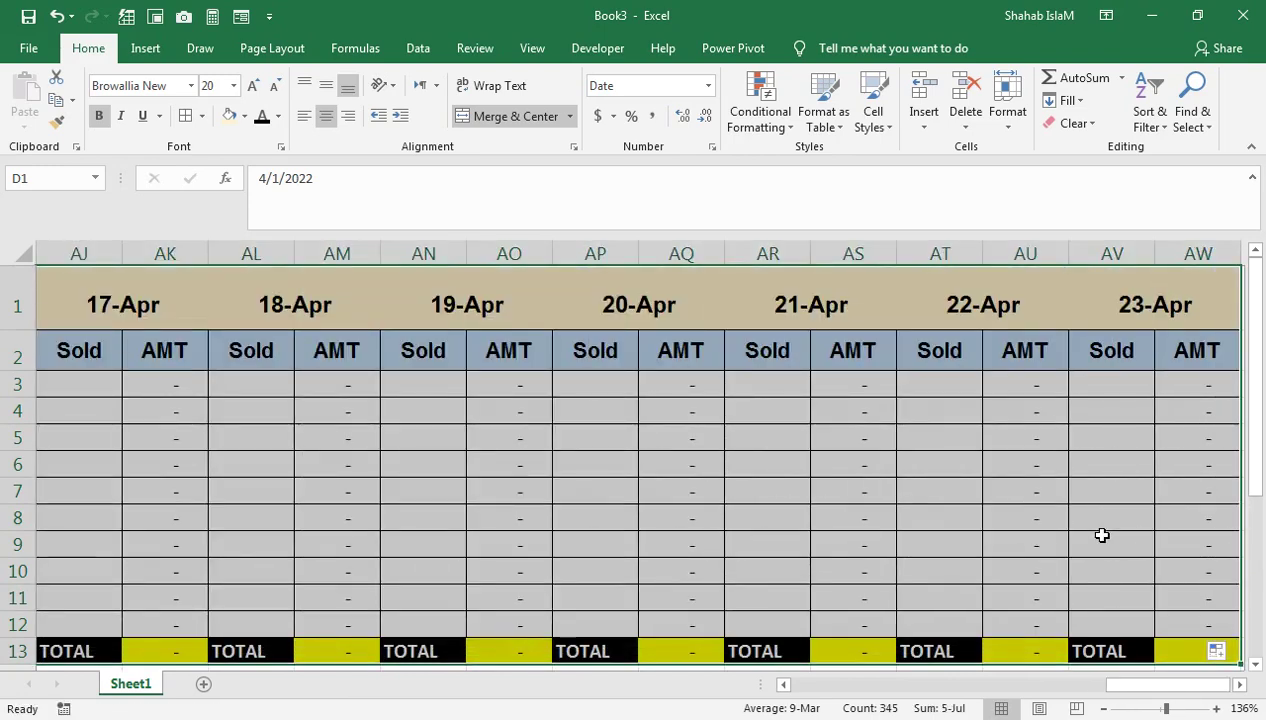
# Extend the filled date blocks past 30-Apr and delete the surplus May columns from BL onward
pyautogui.moveTo(1188, 685); pyautogui.dragTo(1235, 683)
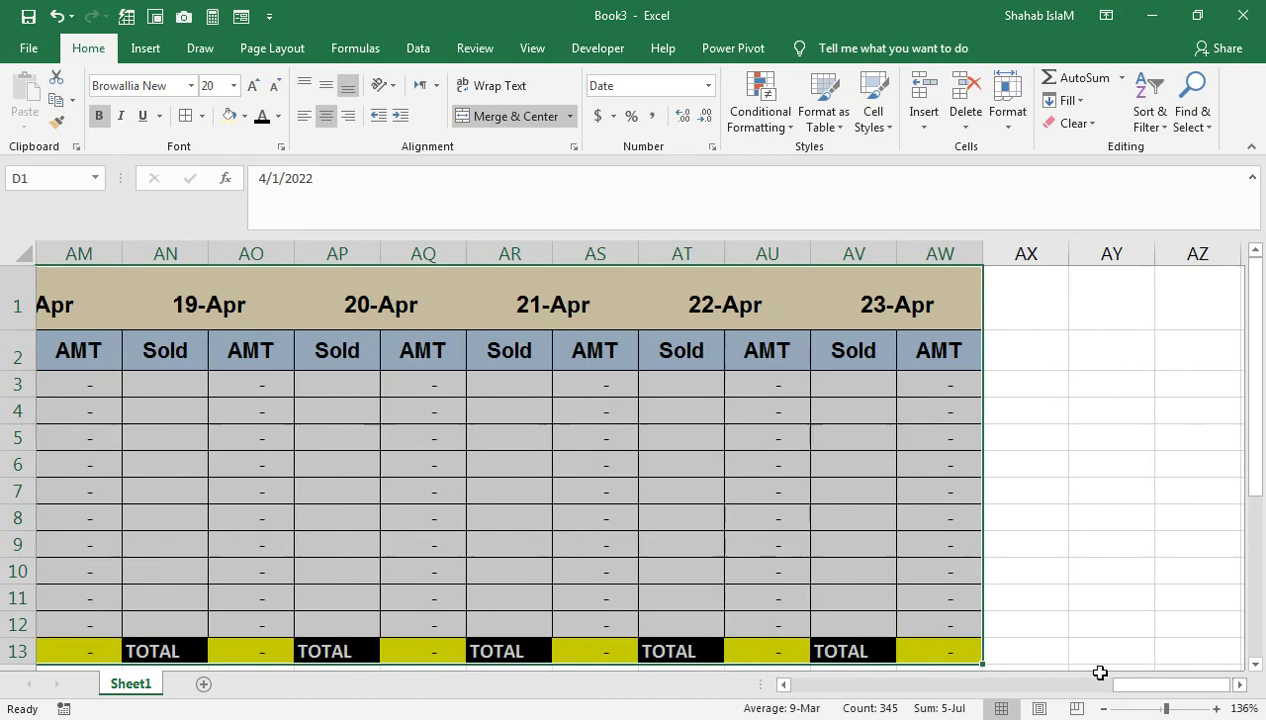
pyautogui.moveTo(975, 667); pyautogui.dragTo(1081, 608)
pyautogui.moveTo(1237, 686); pyautogui.dragTo(1237, 686)
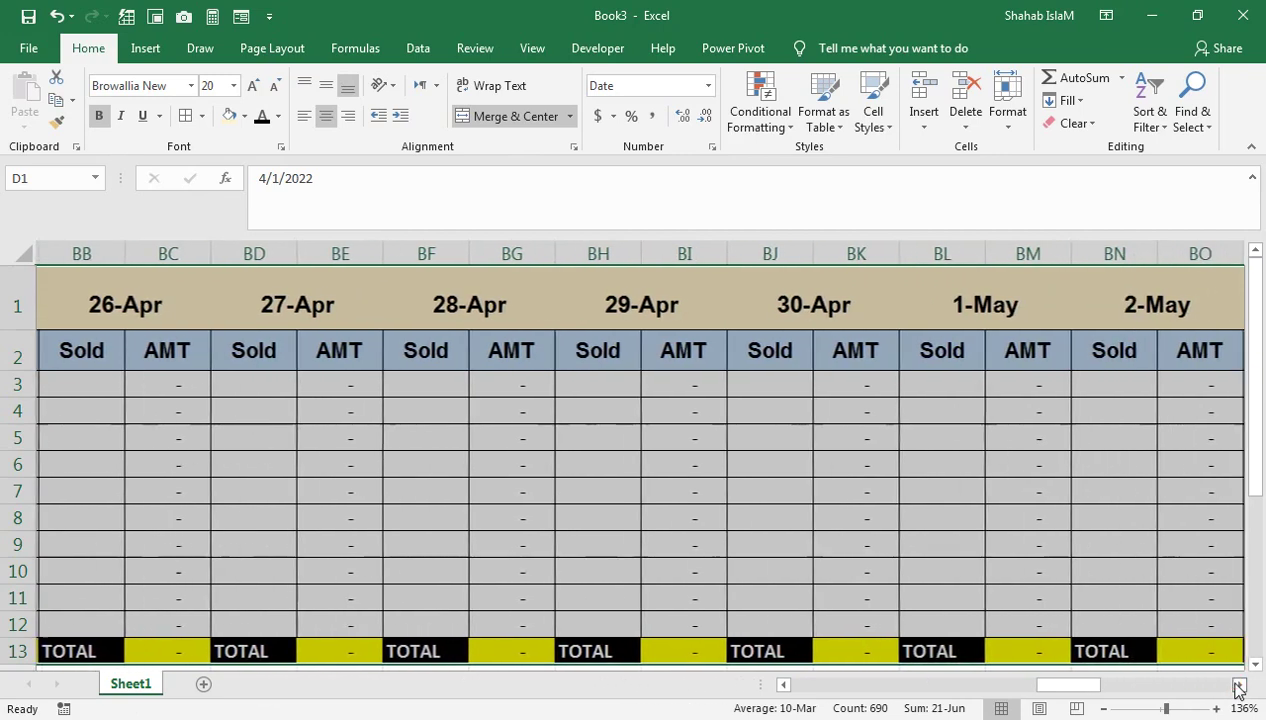
pyautogui.moveTo(945, 254); pyautogui.dragTo(1120, 240)
pyautogui.hotkey('ctrl', '-')
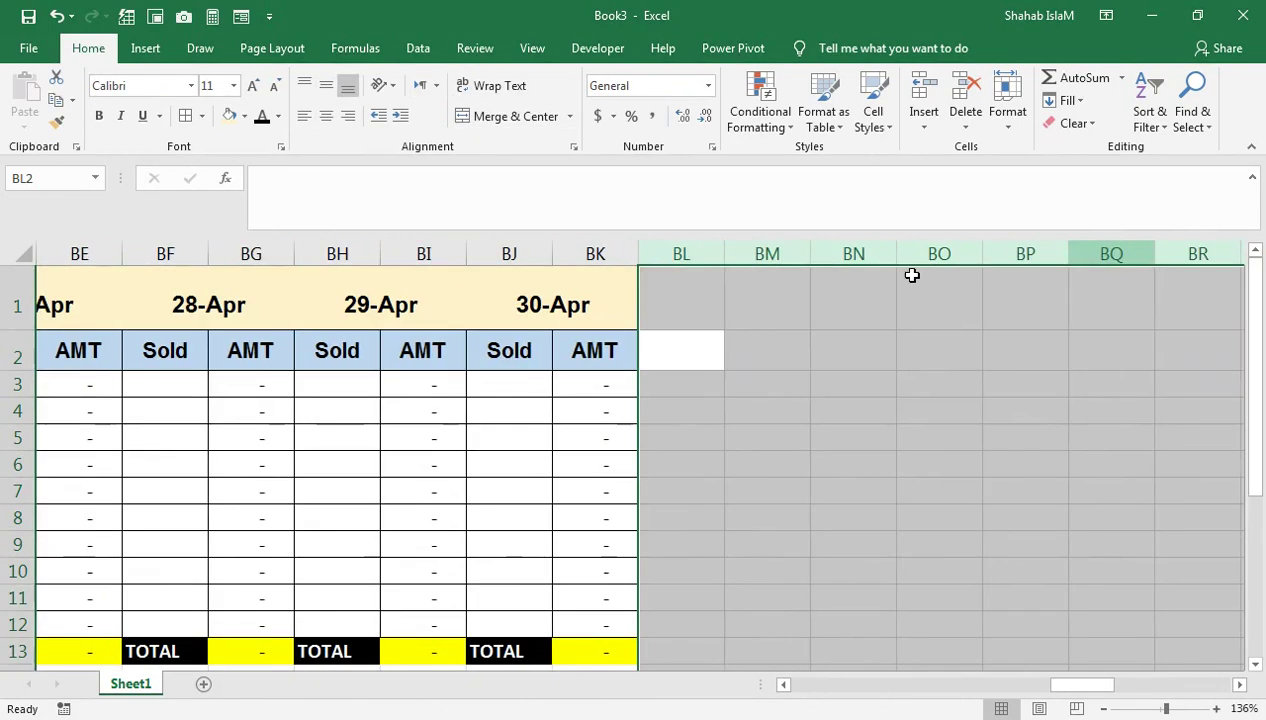
# Autofit the widths of columns D to BK and reduce the font of TOTAL row 13 to size 9
pyautogui.moveTo(595, 254); pyautogui.dragTo(459, 270)
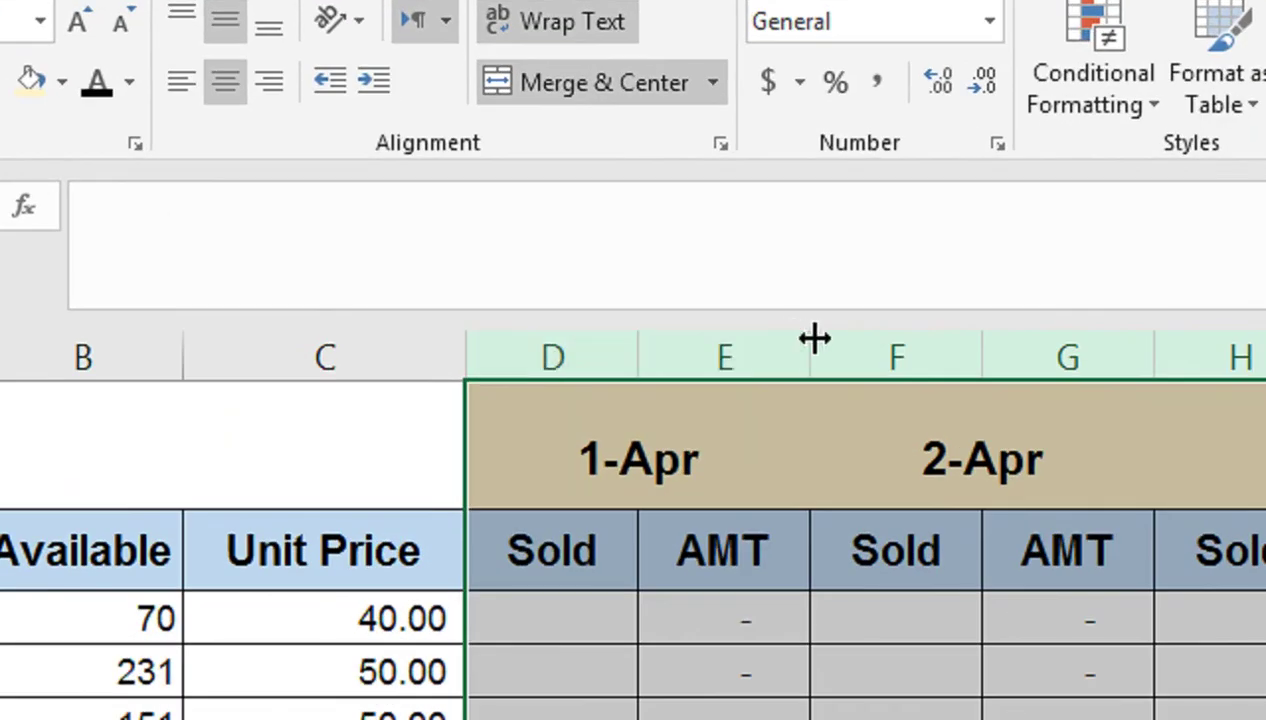
pyautogui.doubleClick(639, 348)
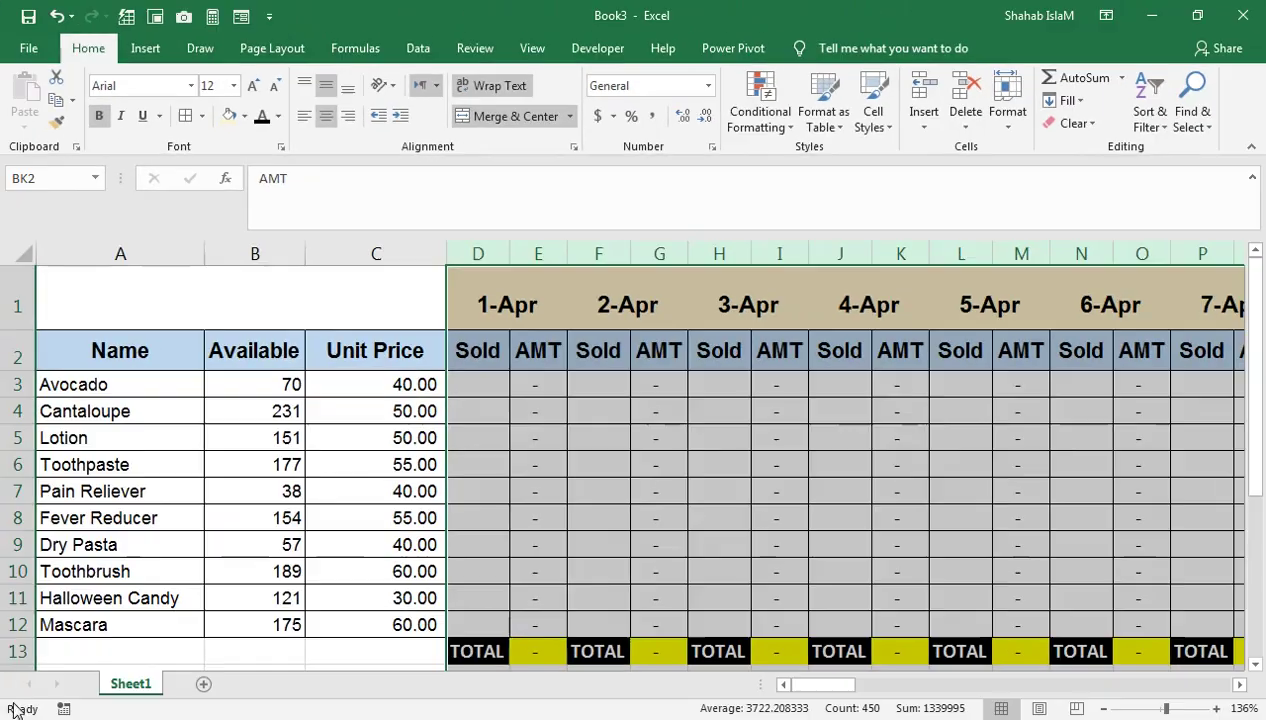
pyautogui.click(18, 651)
pyautogui.click(274, 86)
pyautogui.click(274, 86)
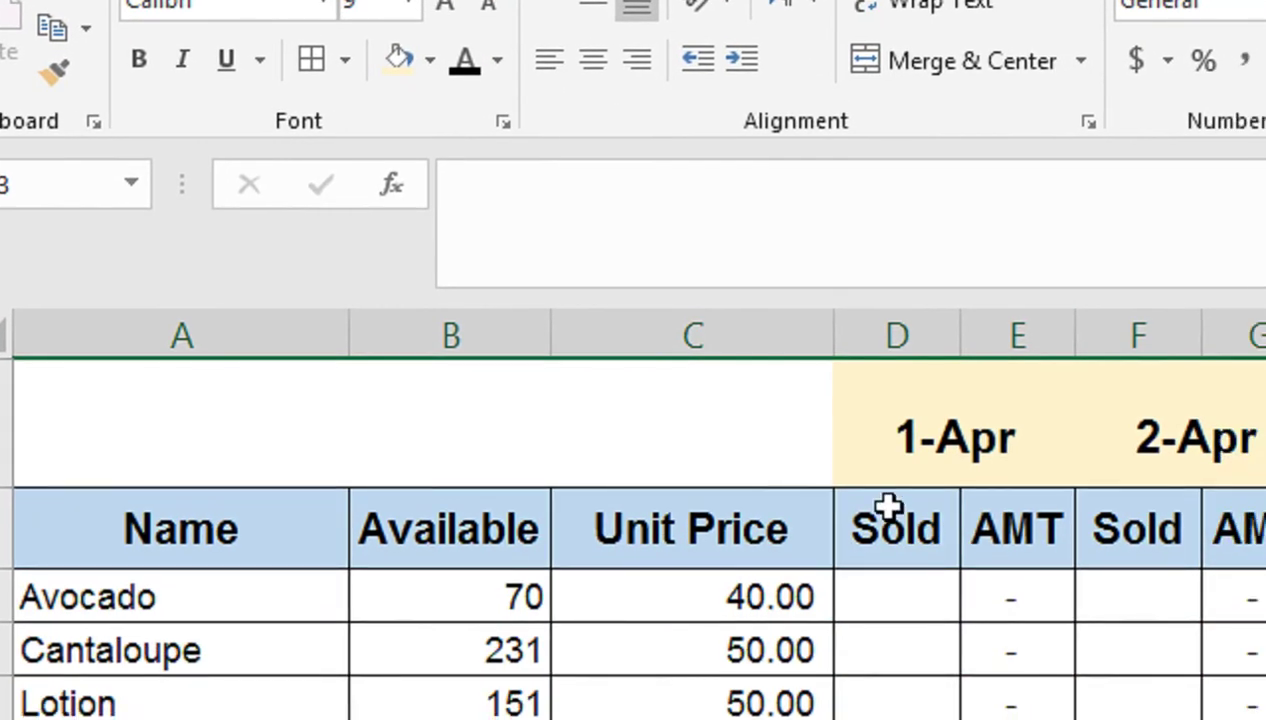
# Reduce the Sold and AMT headings in row 2, from D2 across all dates, to font size 10
pyautogui.click(960, 670)
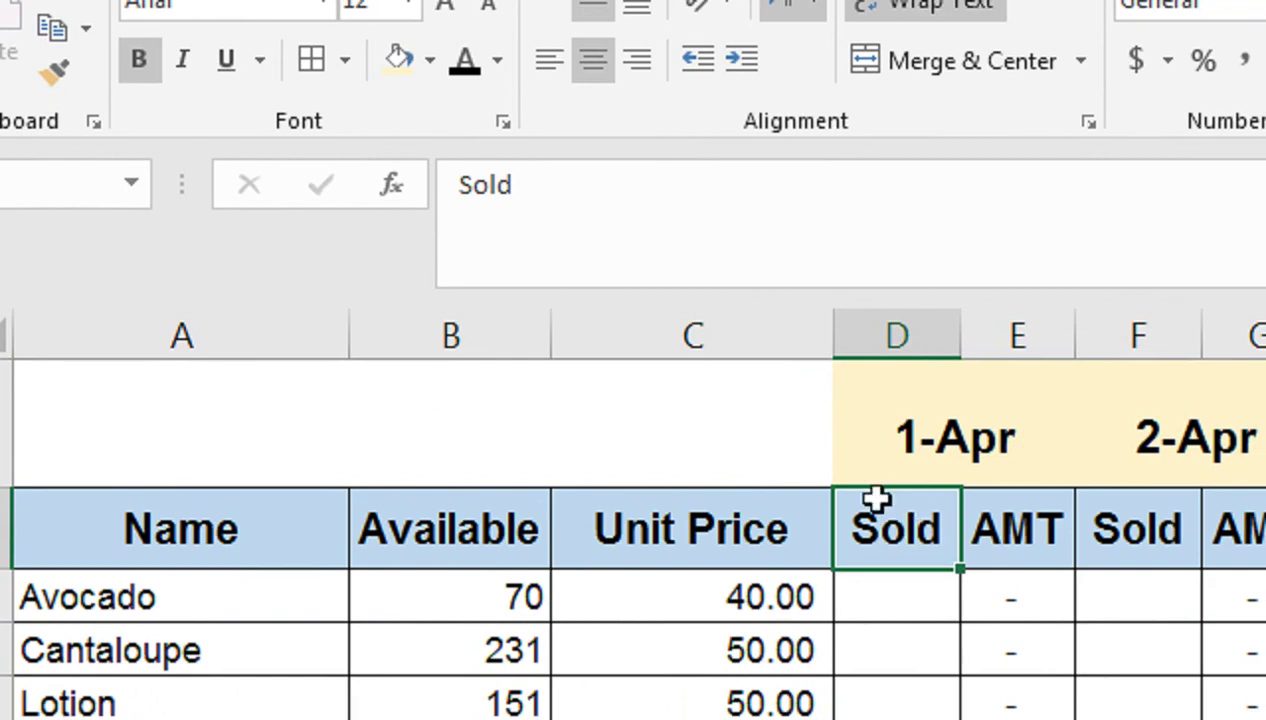
pyautogui.hotkey('ctrl', 'shift', 'Right')
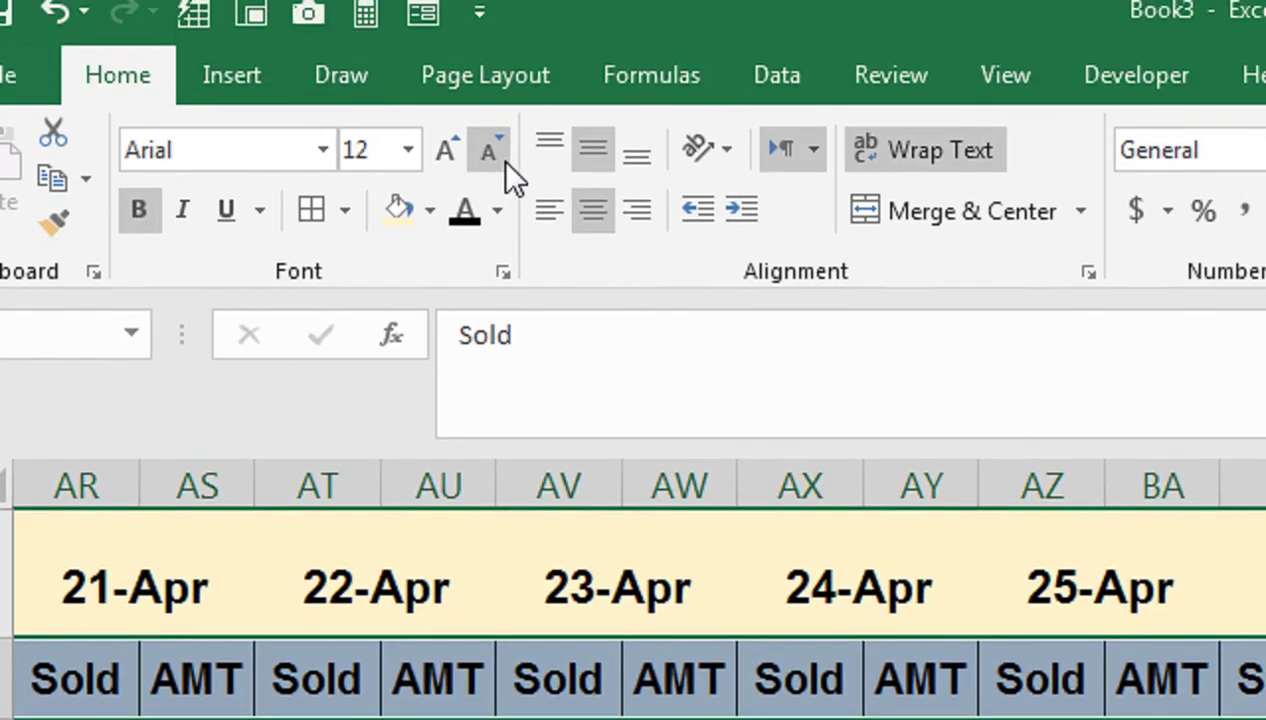
pyautogui.click(489, 14)
pyautogui.click(489, 14)
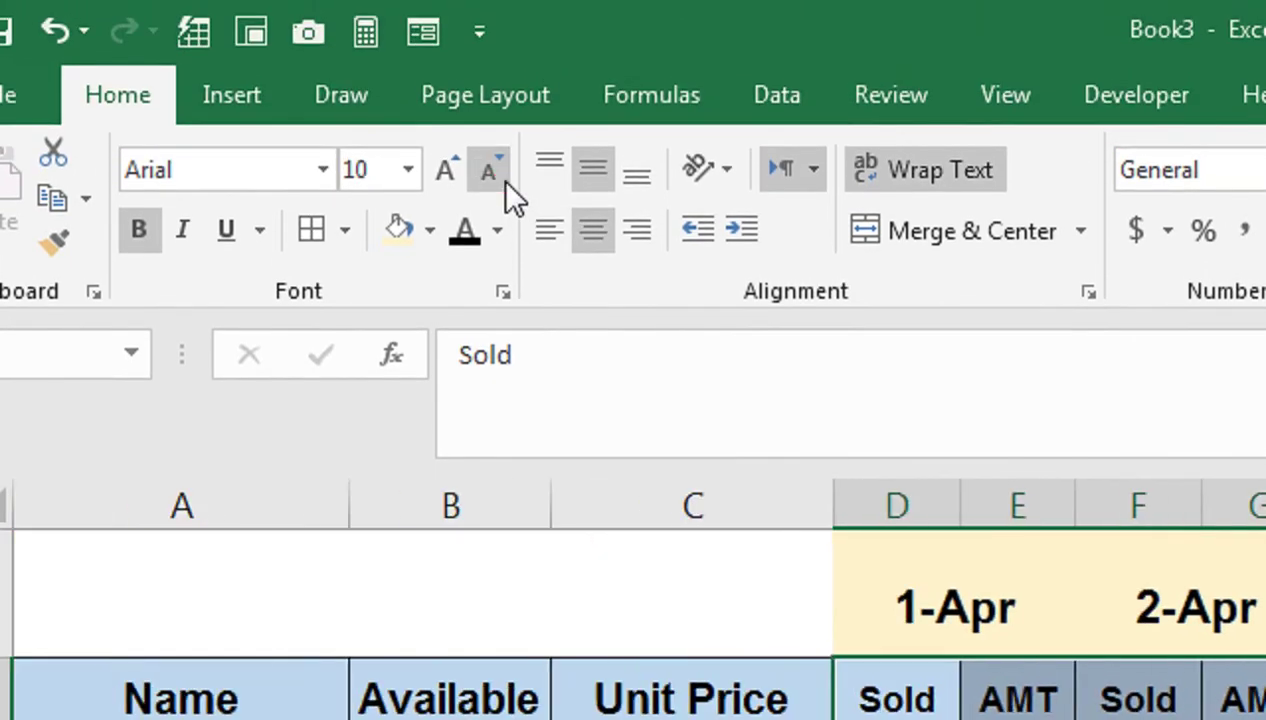
# Autofit columns D to BK again to the smaller headings and return to the start of the sheet
pyautogui.click(898, 505)
pyautogui.moveTo(897, 493); pyautogui.dragTo(896, 494)
pyautogui.moveTo(614, 503); pyautogui.dragTo(1265, 453)
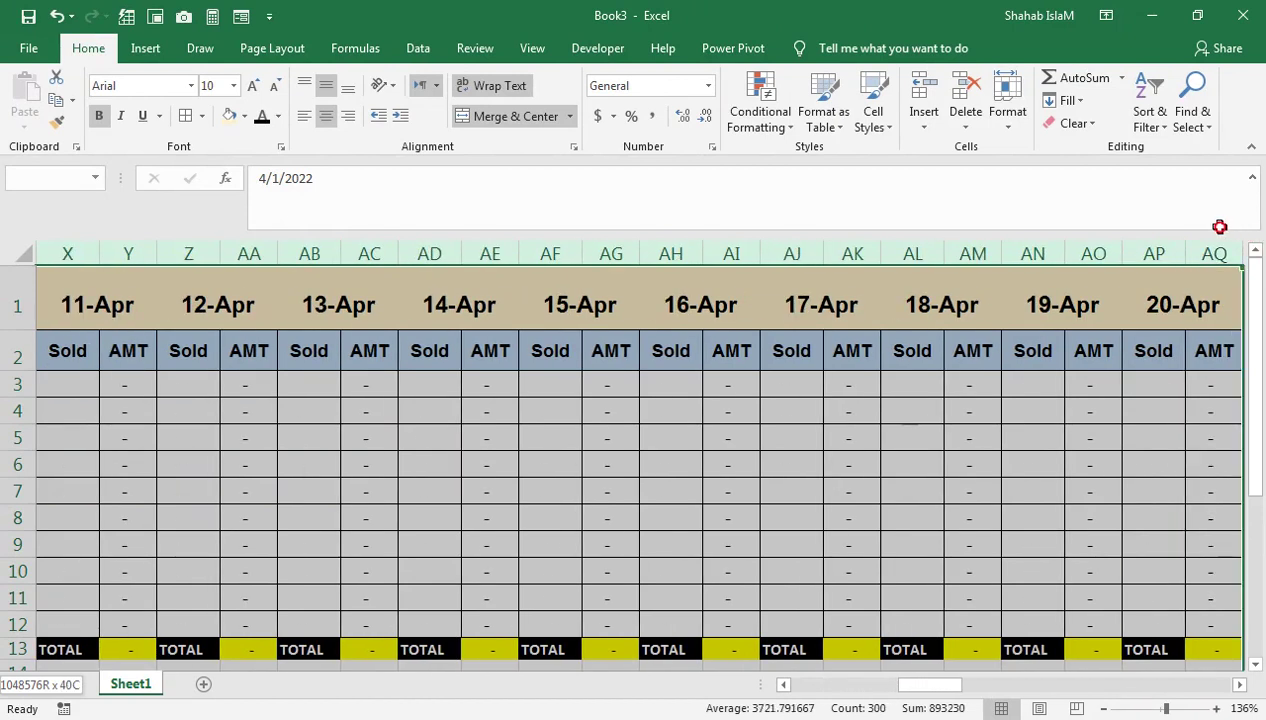
pyautogui.moveTo(1219, 227); pyautogui.dragTo(1116, 268)
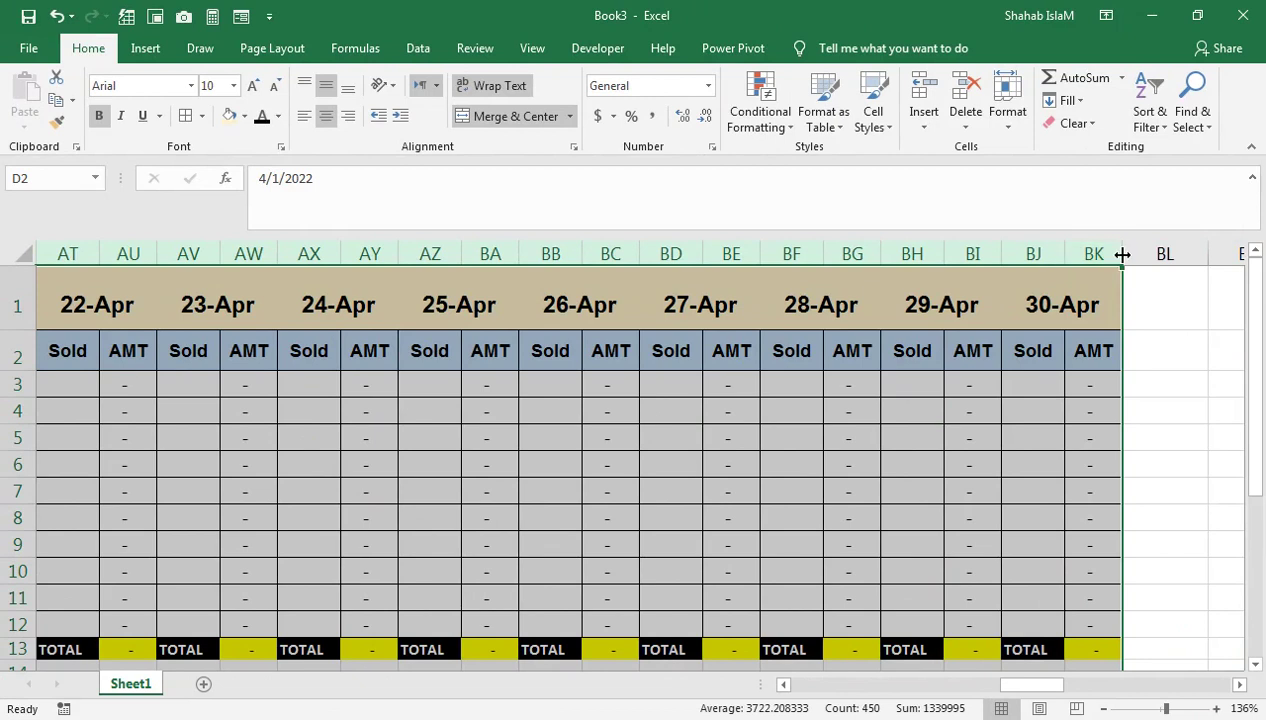
pyautogui.doubleClick(1122, 254)
pyautogui.moveTo(880, 437); pyautogui.dragTo(0, 560)
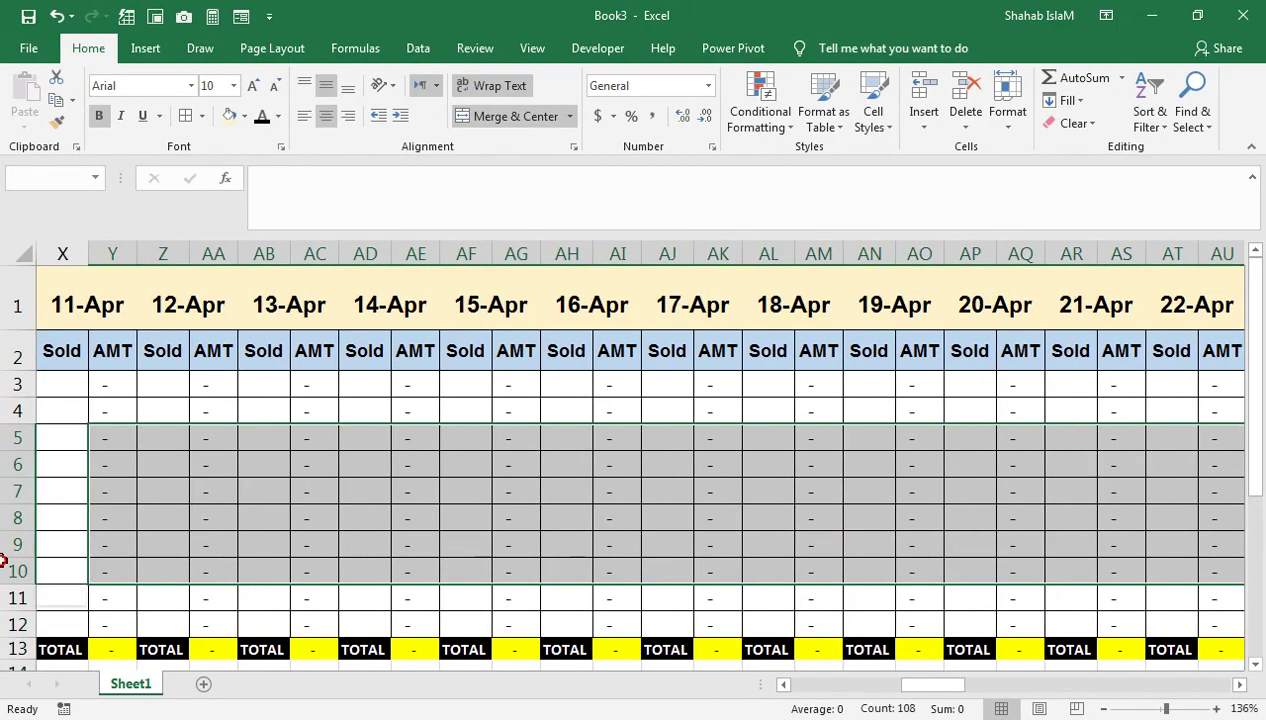
pyautogui.moveTo(3, 555); pyautogui.dragTo(0, 560)
pyautogui.moveTo(904, 688); pyautogui.dragTo(765, 678)
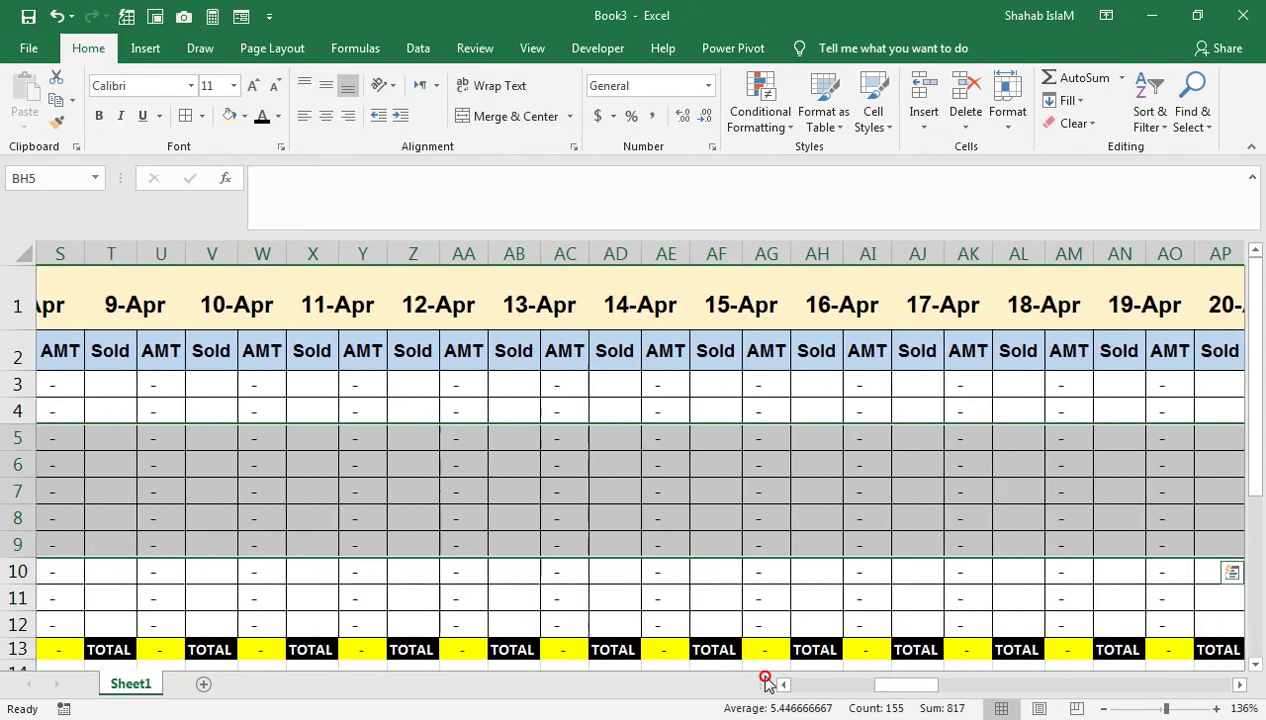
pyautogui.moveTo(887, 687); pyautogui.dragTo(769, 675)
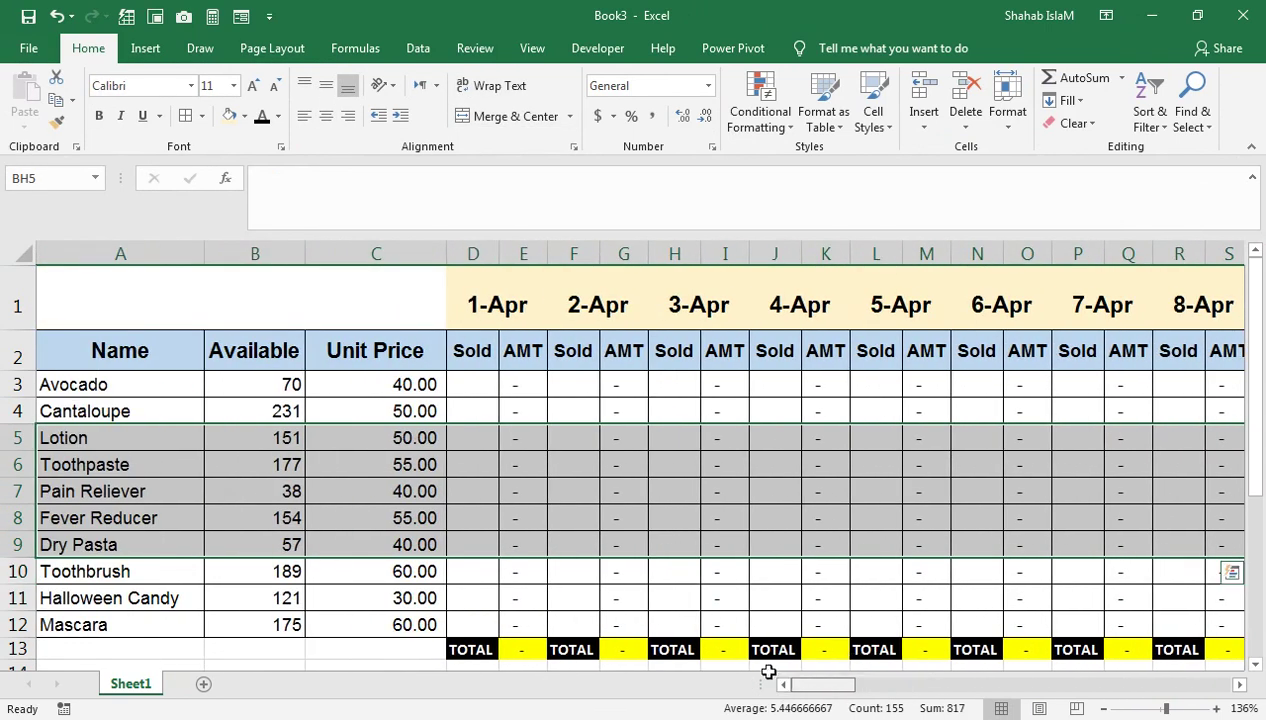
# Narrow column C and fit the height of row 2 so the Unit Price heading wraps onto two lines
pyautogui.click(256, 352)
pyautogui.click(375, 350)
pyautogui.click(481, 88)
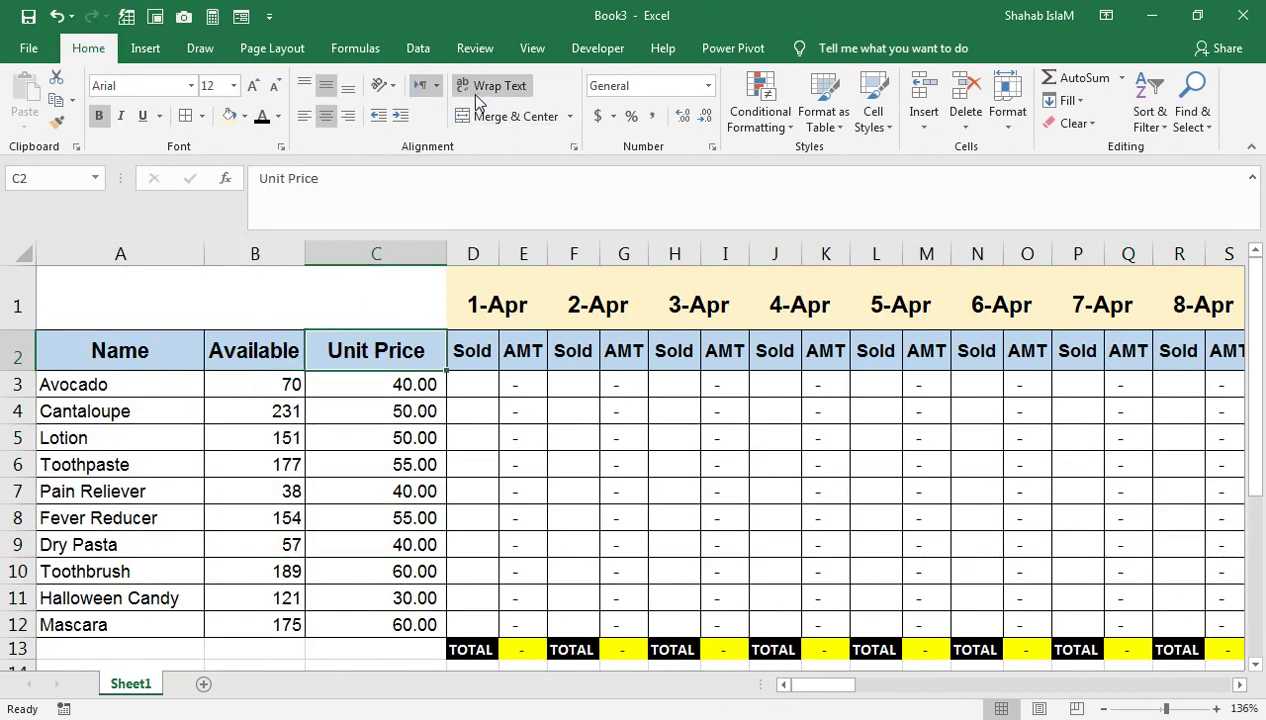
pyautogui.moveTo(448, 256); pyautogui.dragTo(359, 254)
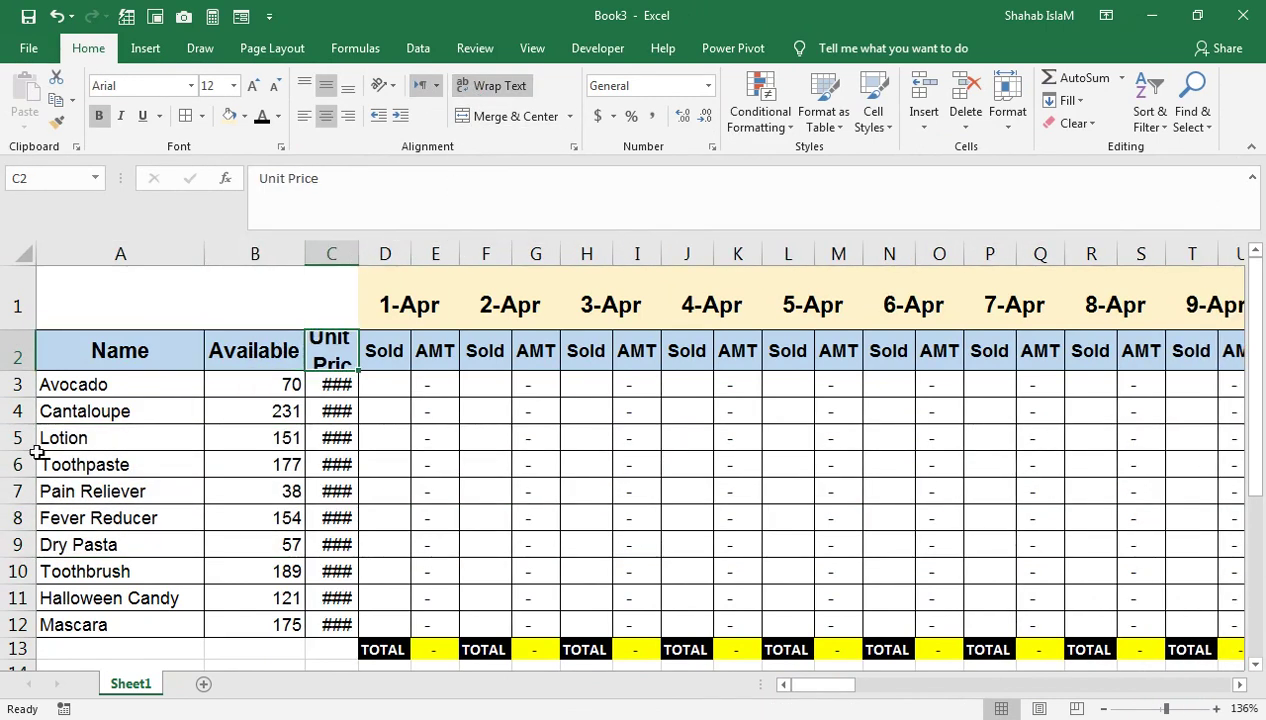
pyautogui.doubleClick(8, 371)
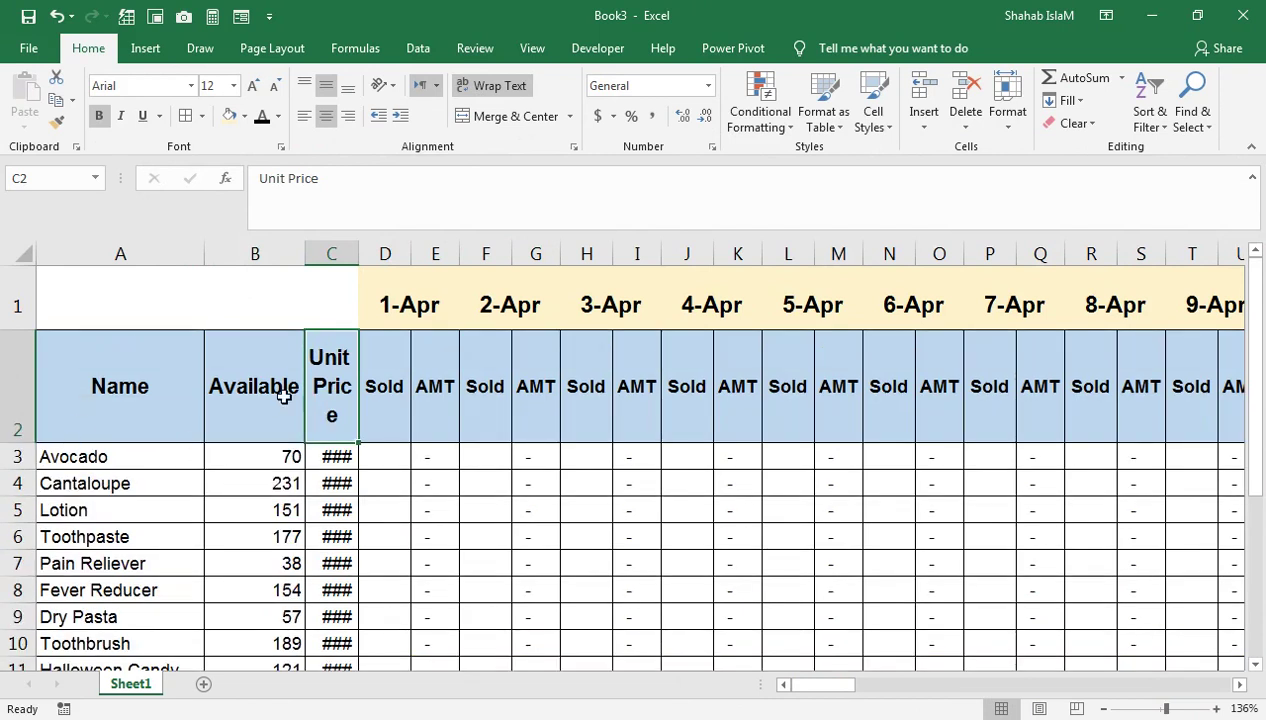
pyautogui.moveTo(360, 252); pyautogui.dragTo(388, 254)
pyautogui.doubleClick(34, 438)
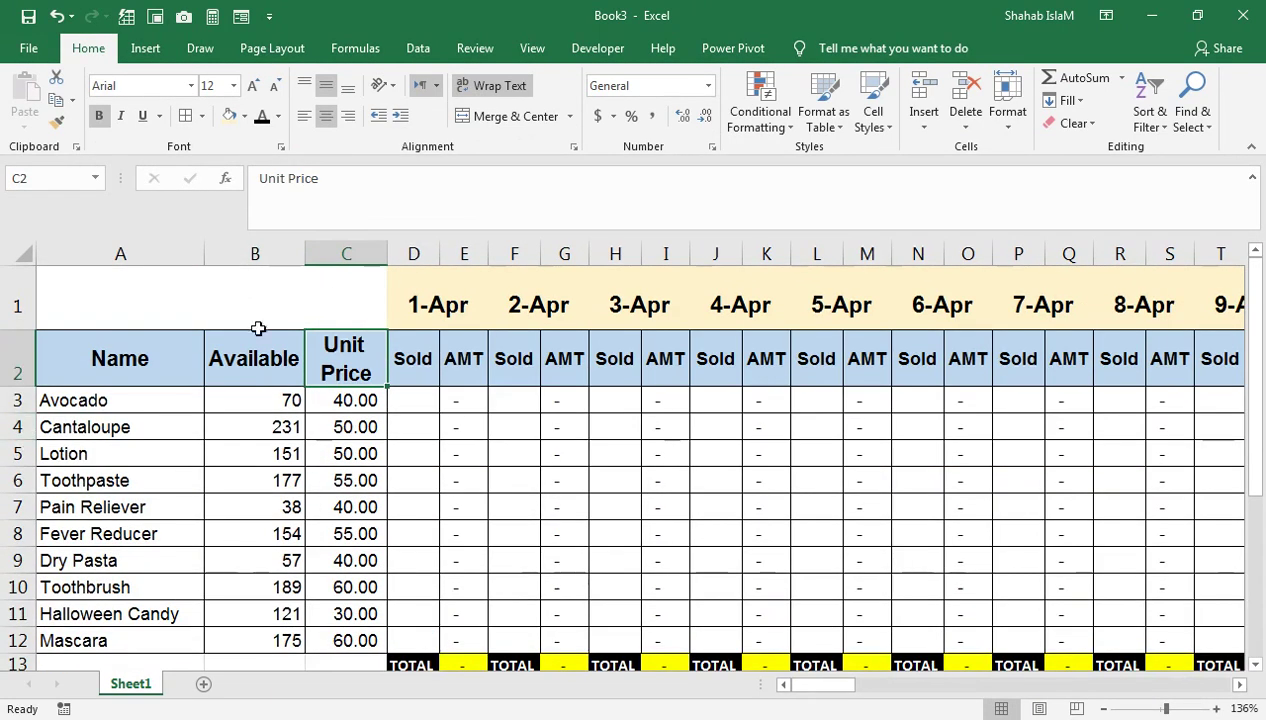
# Reduce the font size of the Unit Price, Available and Name headings, setting Available and Name to 10
pyautogui.click(275, 84)
pyautogui.click(275, 84)
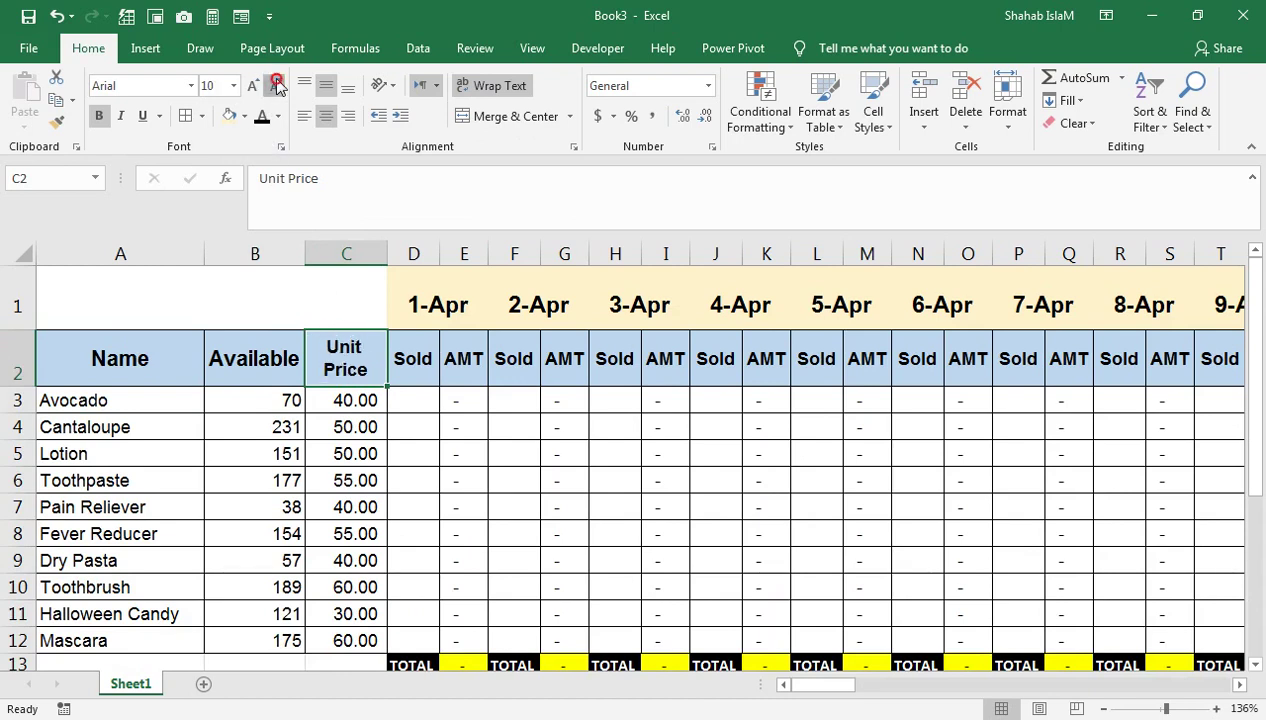
pyautogui.click(275, 84)
pyautogui.click(242, 340)
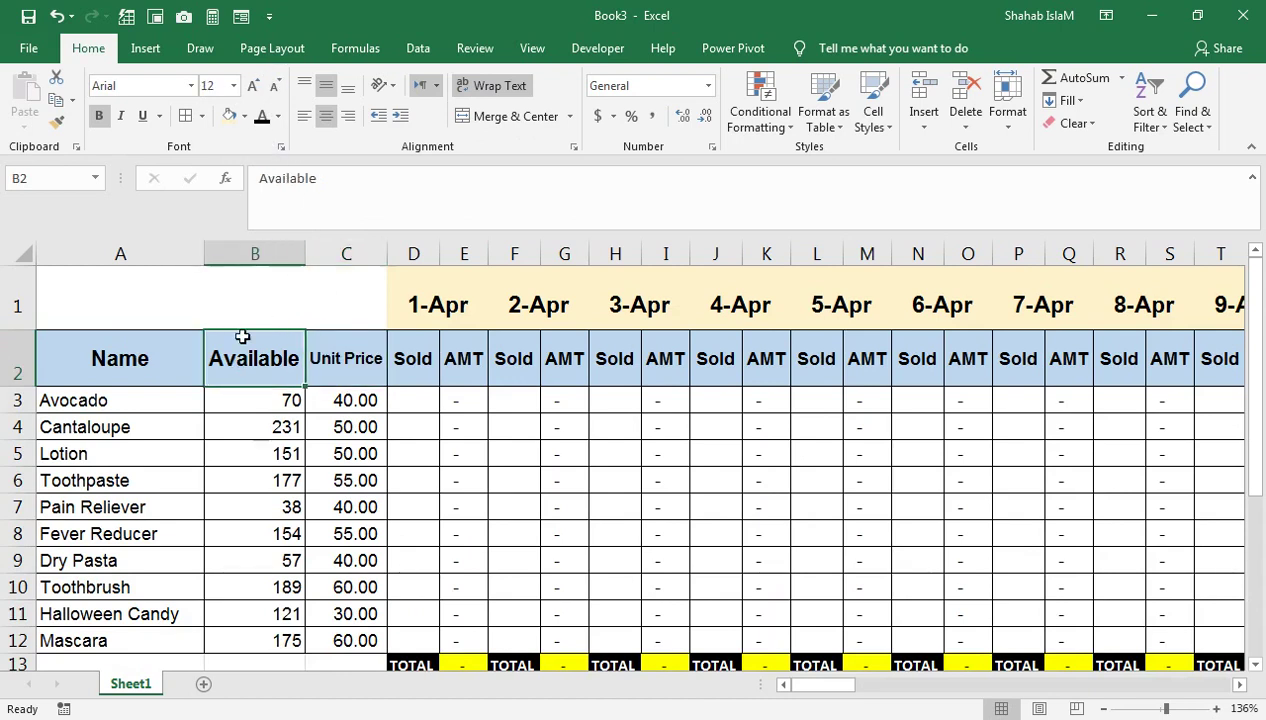
pyautogui.click(275, 84)
pyautogui.click(275, 84)
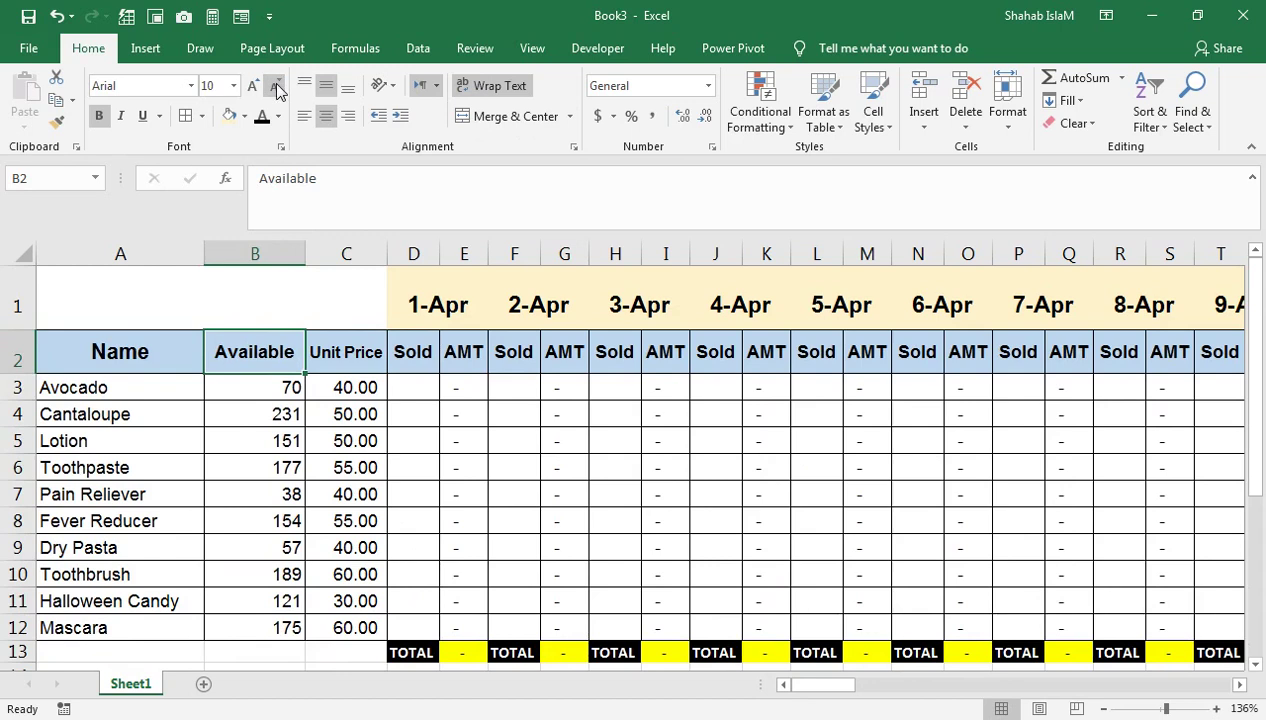
pyautogui.click(178, 349)
pyautogui.click(275, 84)
pyautogui.click(275, 84)
# Narrow columns A, B and C slightly to fit their contents
pyautogui.moveTo(200, 254); pyautogui.dragTo(185, 253)
pyautogui.moveTo(282, 254); pyautogui.dragTo(270, 253)
pyautogui.moveTo(357, 254); pyautogui.dragTo(342, 254)
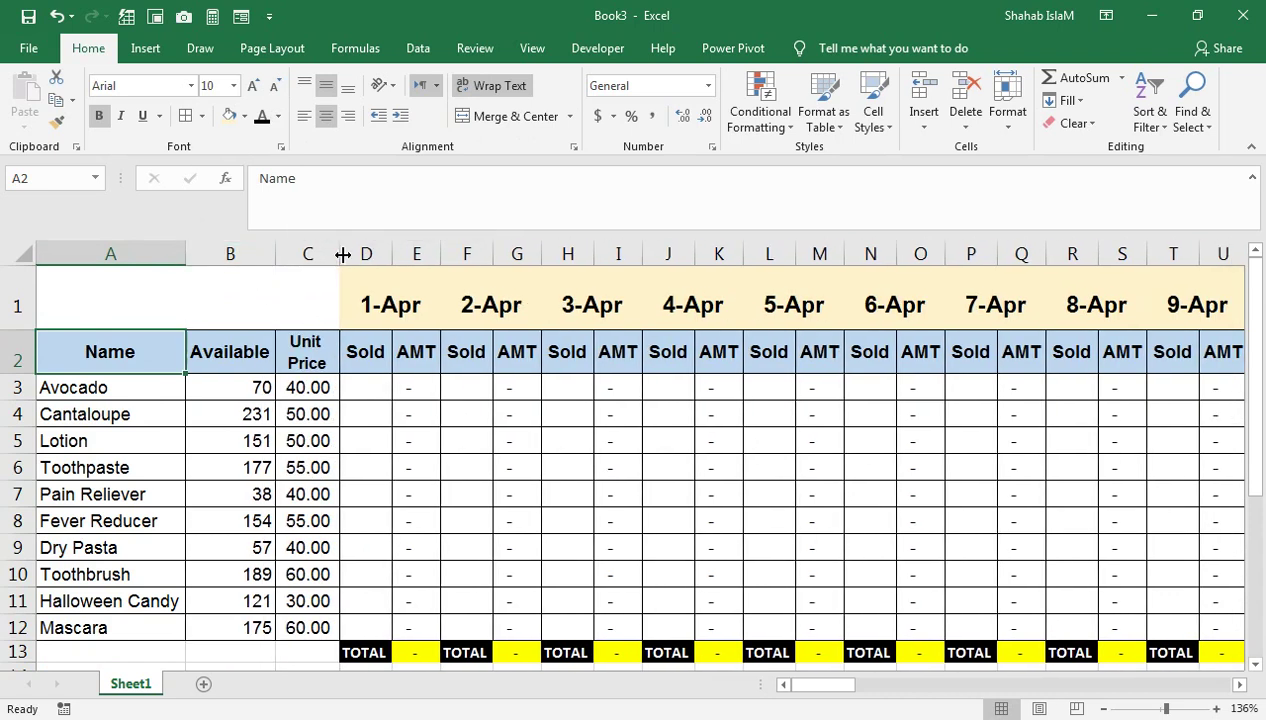
# Enter 5 as the quantity of Avocado sold on 1-Apr in D3
pyautogui.click(370, 434)
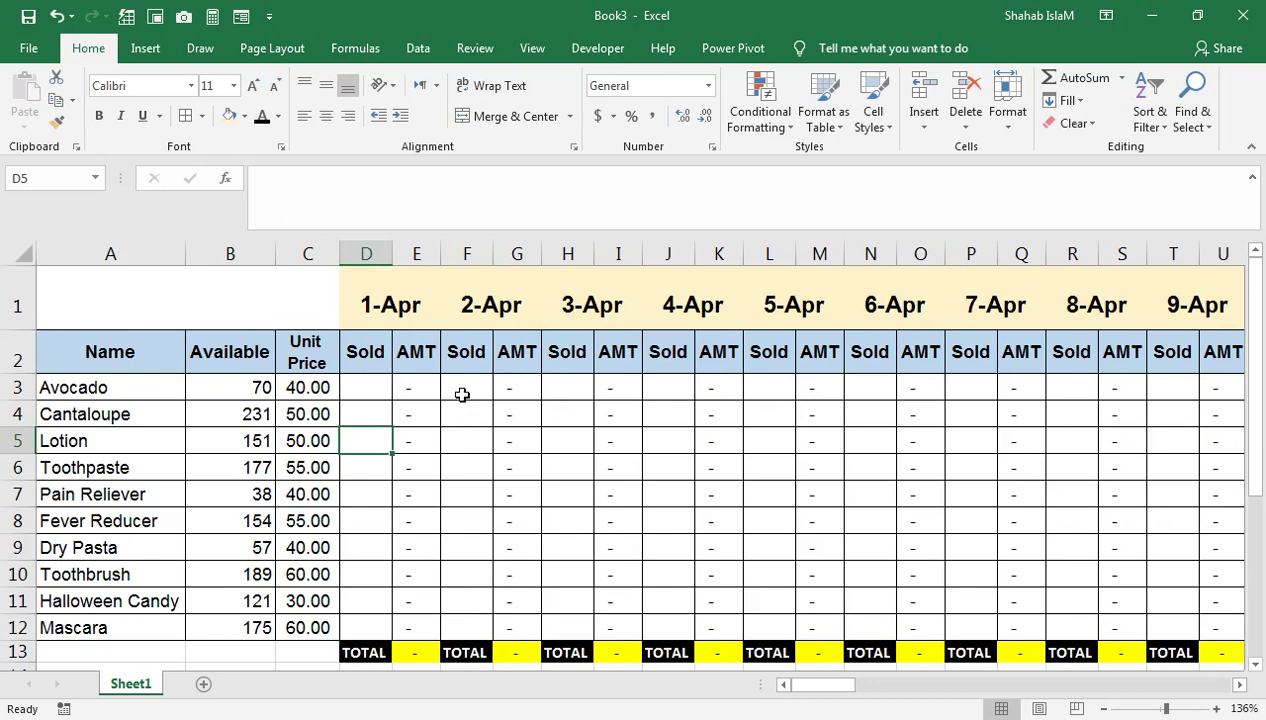
pyautogui.press('Up')
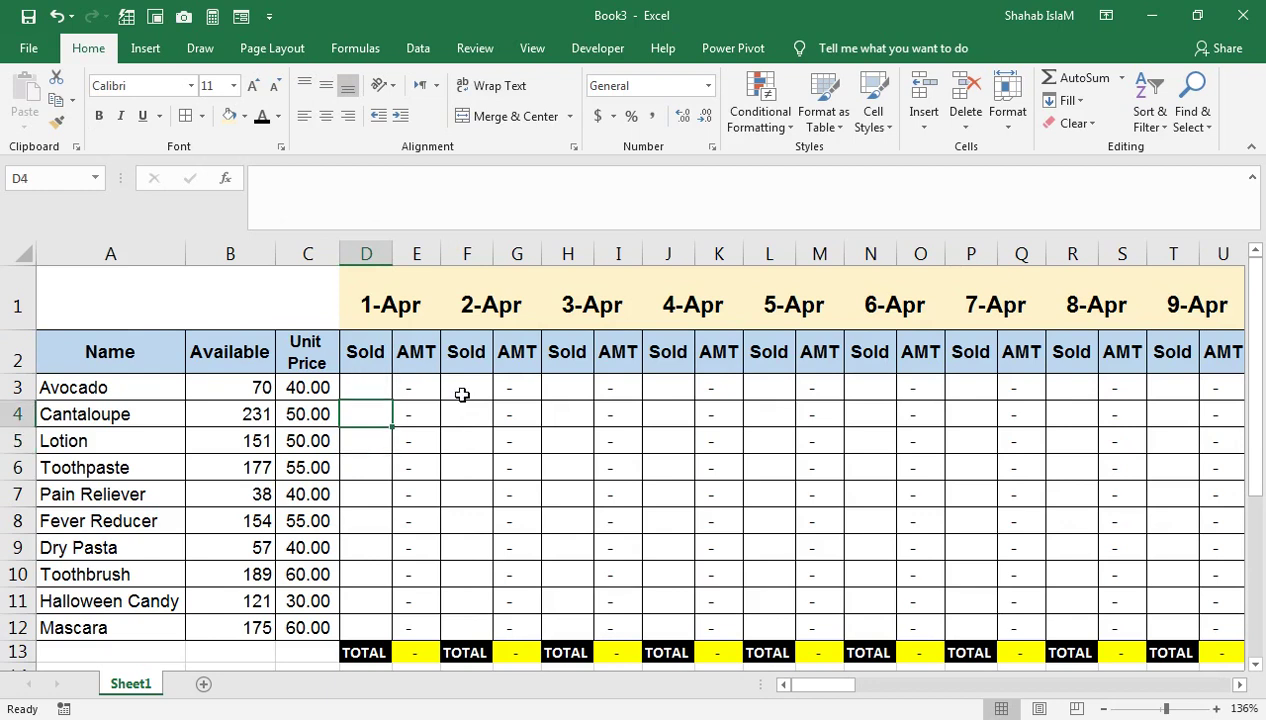
pyautogui.press('Up')
pyautogui.write('5')
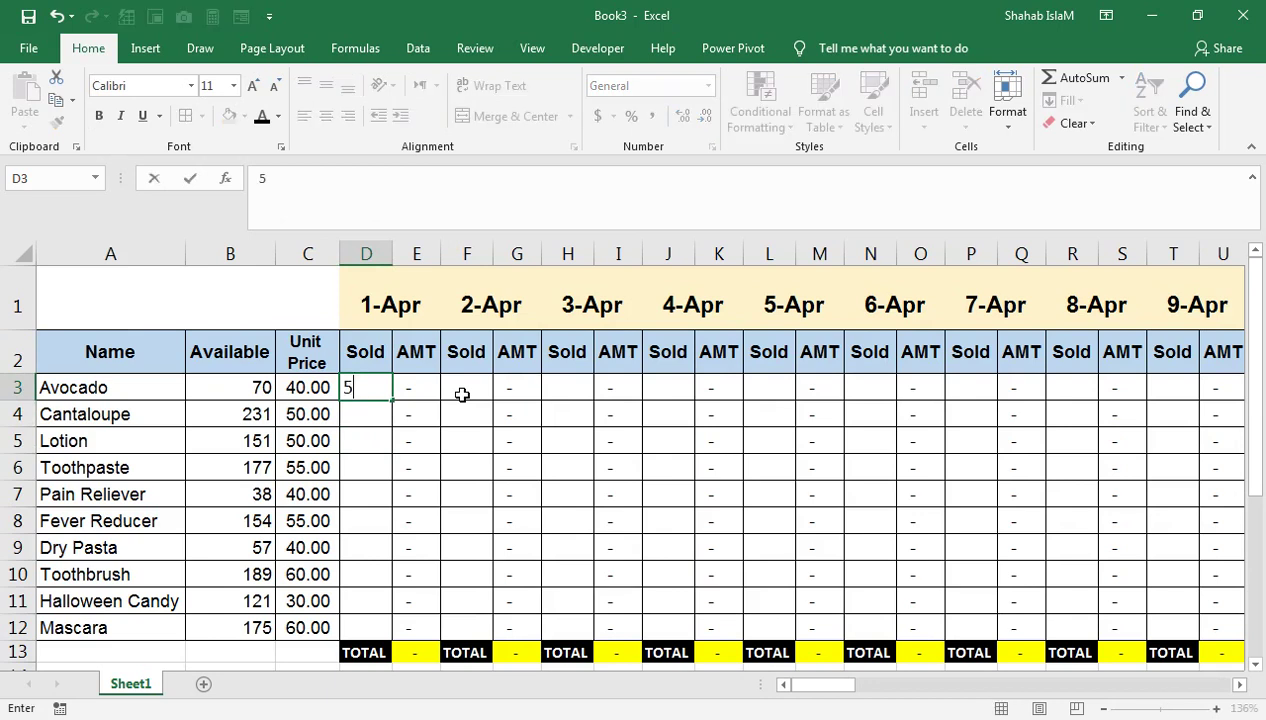
pyautogui.press('Tab')
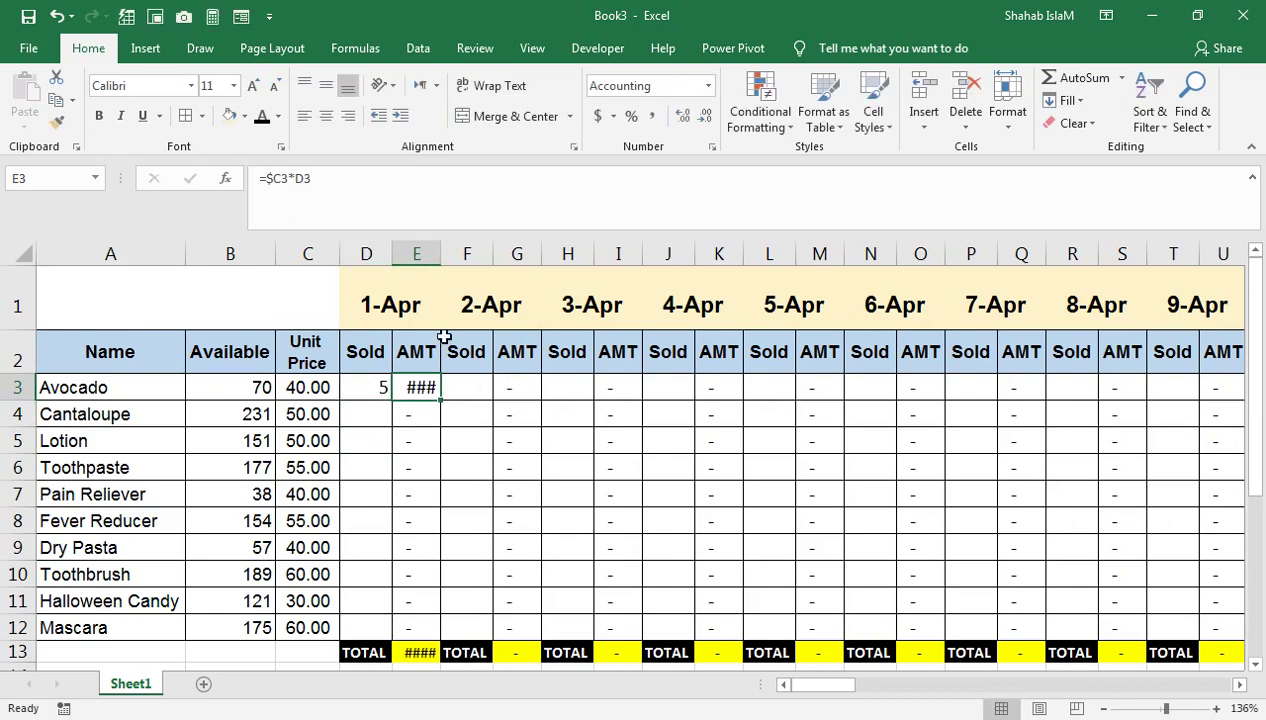
pyautogui.moveTo(420, 253); pyautogui.dragTo(1260, 250)
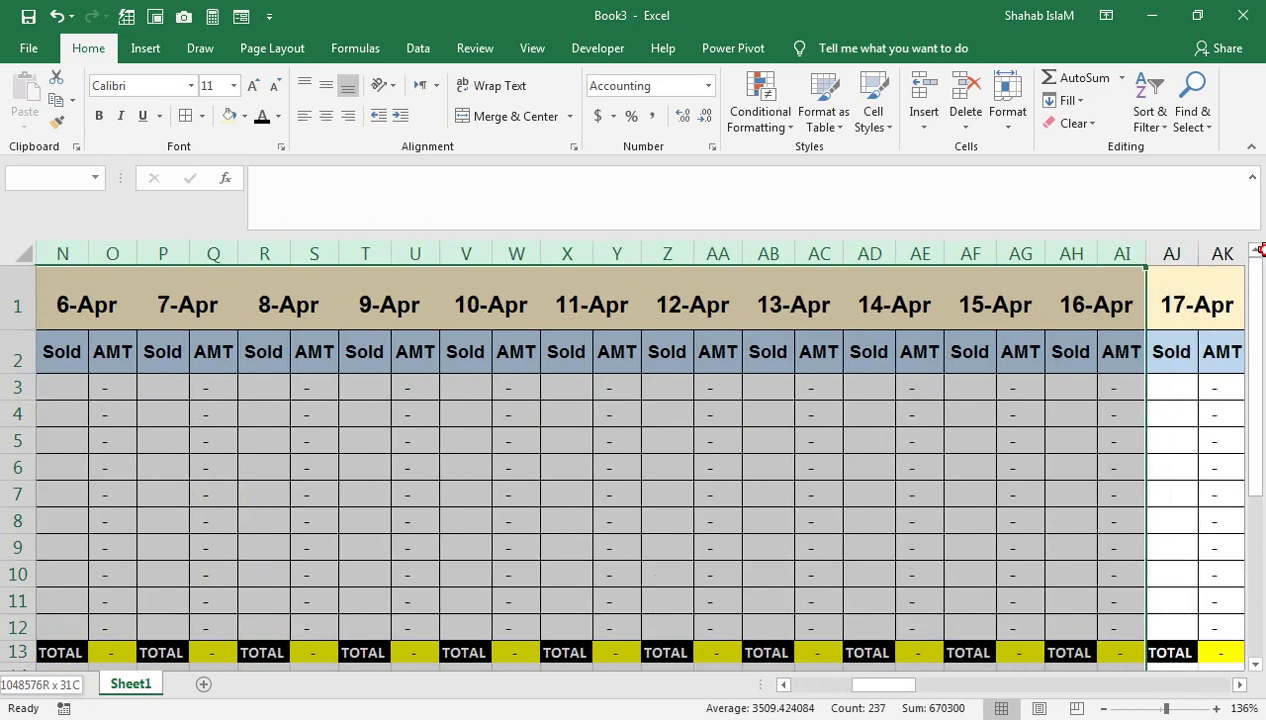
pyautogui.moveTo(1252, 309); pyautogui.dragTo(1085, 315)
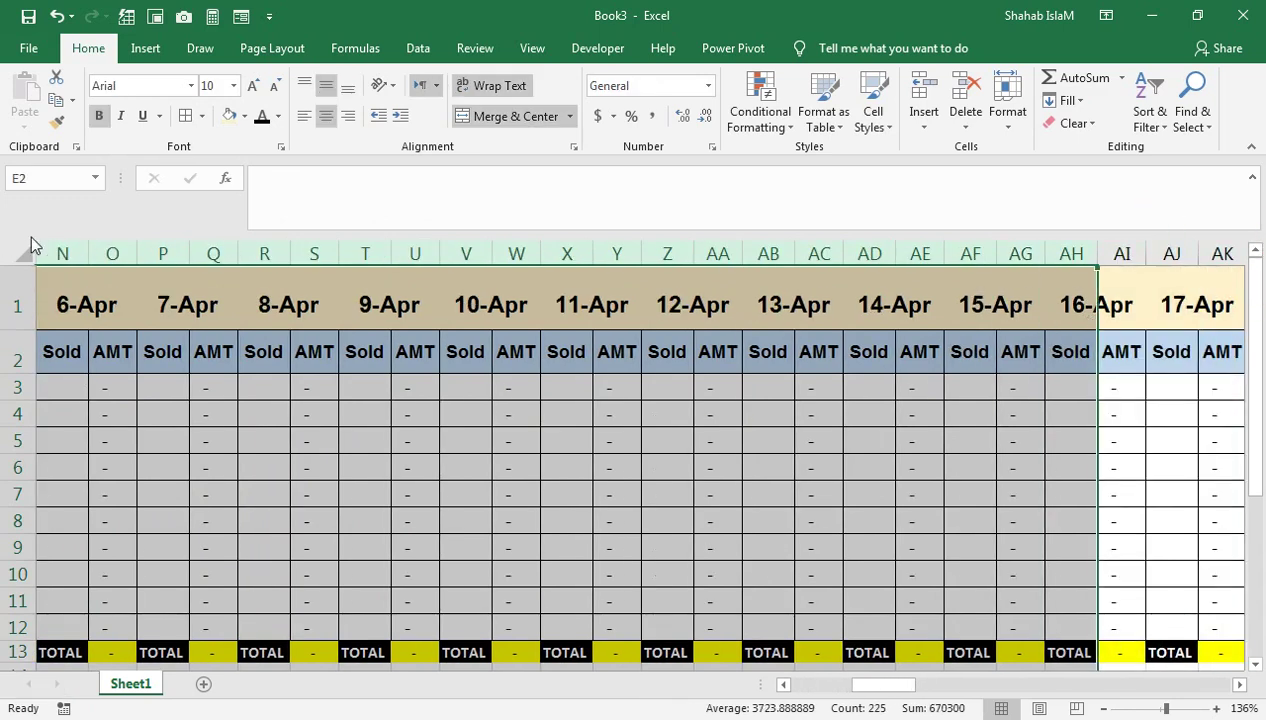
pyautogui.moveTo(116, 377); pyautogui.dragTo(4, 307)
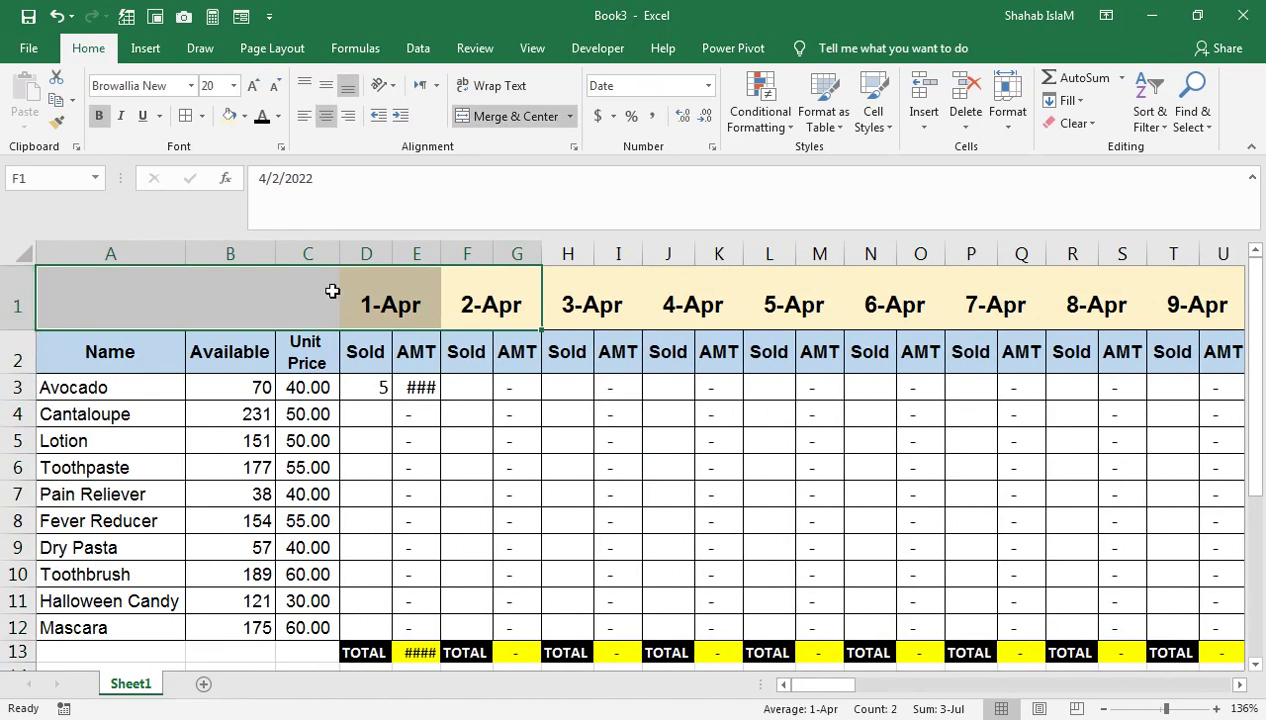
# Format columns D to BK with font size 9, autofitted widths and horizontally centred contents
pyautogui.moveTo(366, 256); pyautogui.dragTo(1186, 410)
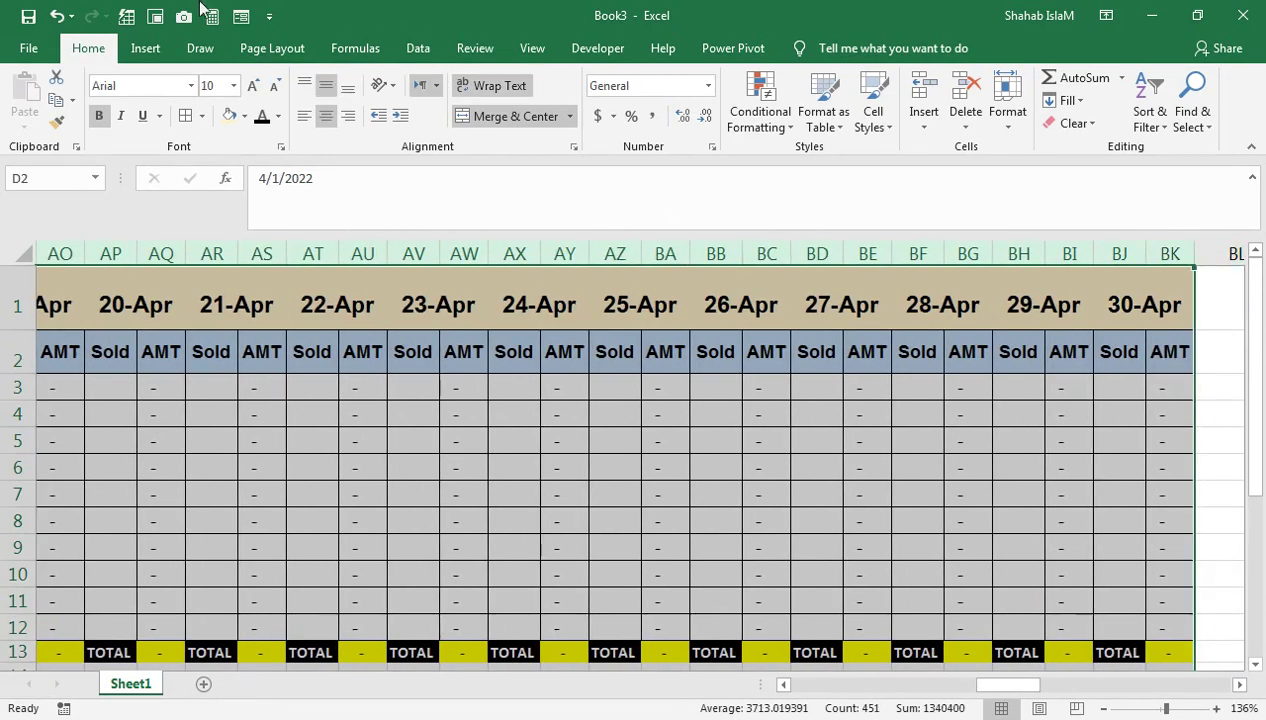
pyautogui.click(272, 86)
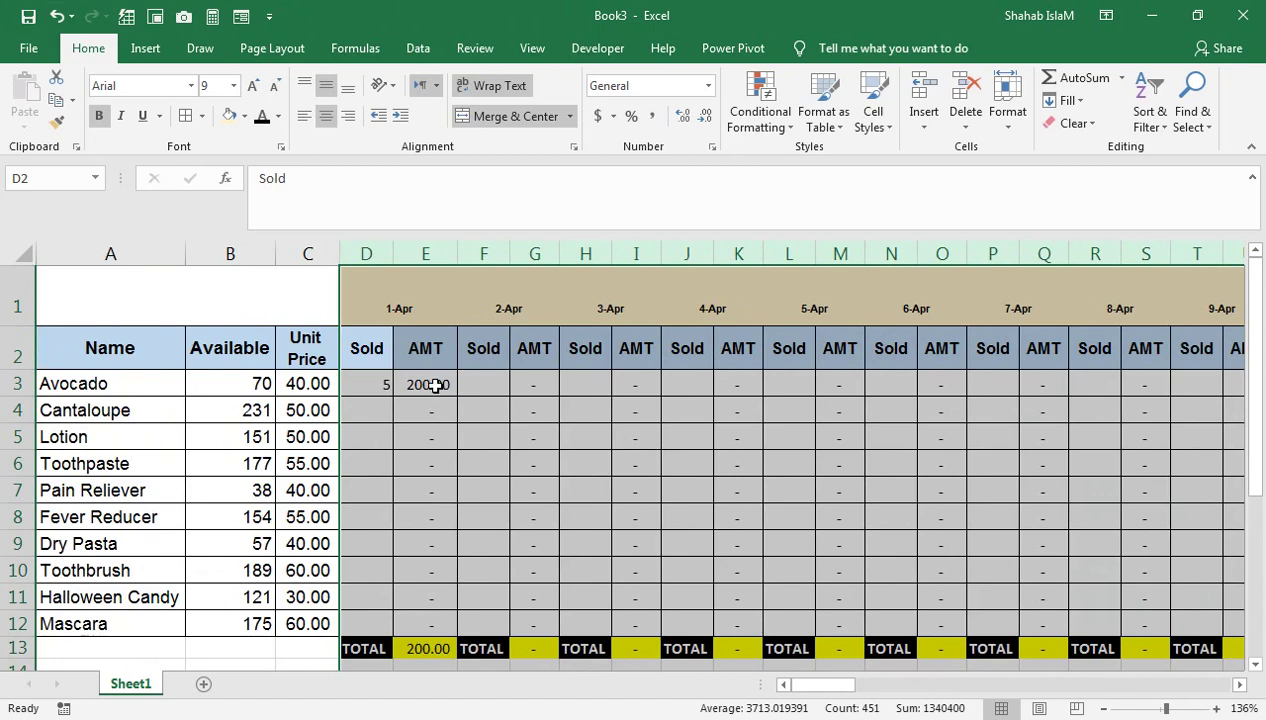
pyautogui.click(330, 124)
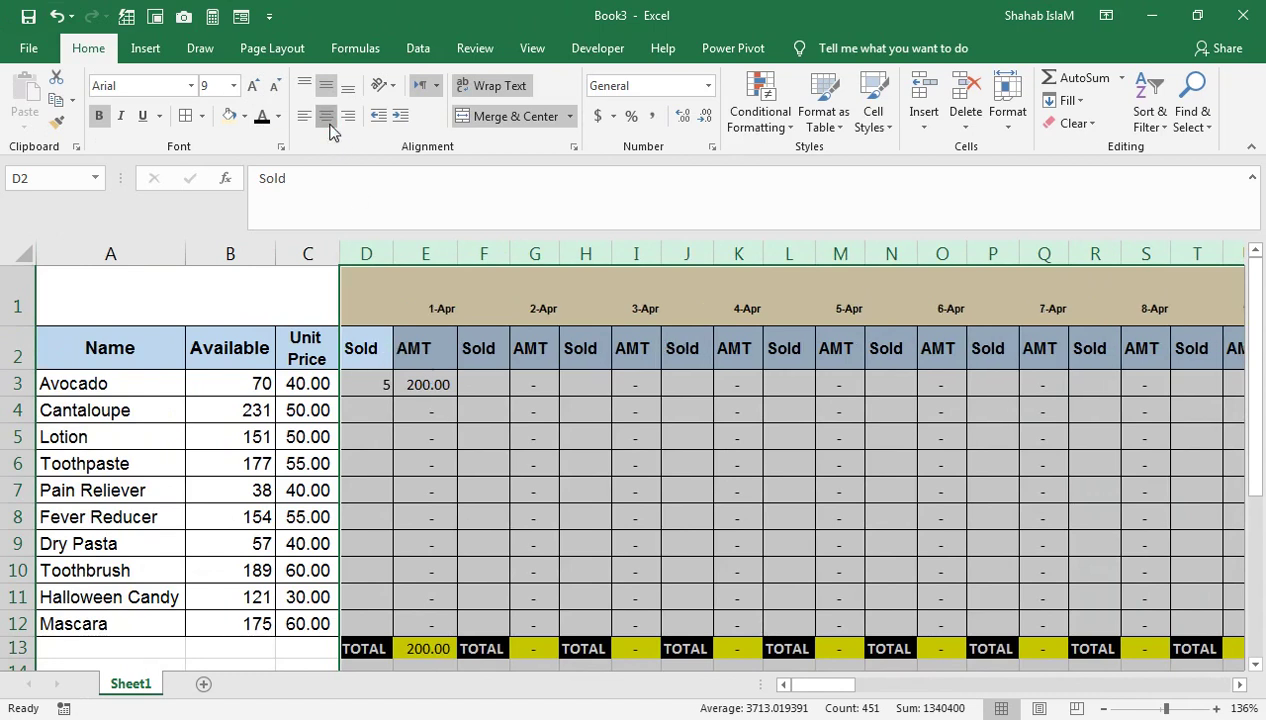
pyautogui.click(330, 124)
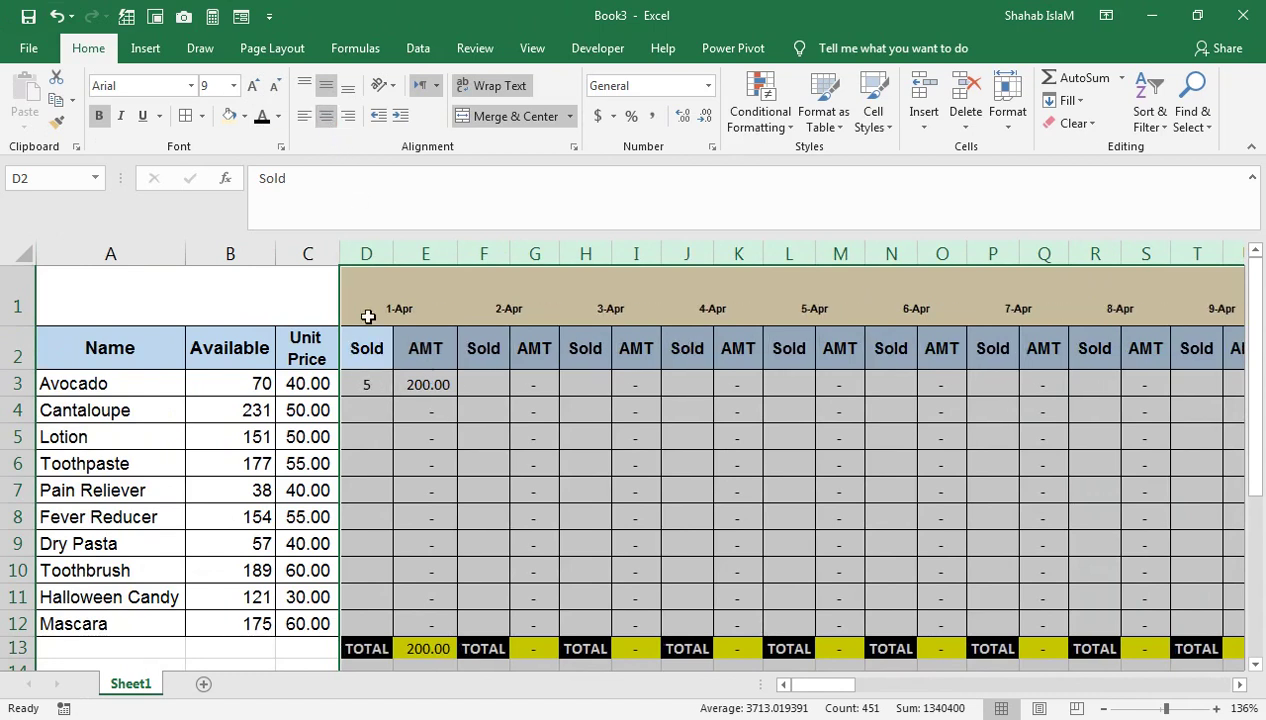
# Enter the 1-Apr Sold quantities in D4 to D8, Cantaloupe to Fever Reducer, as 2, 5, 3, 8 and 7
pyautogui.click(372, 384)
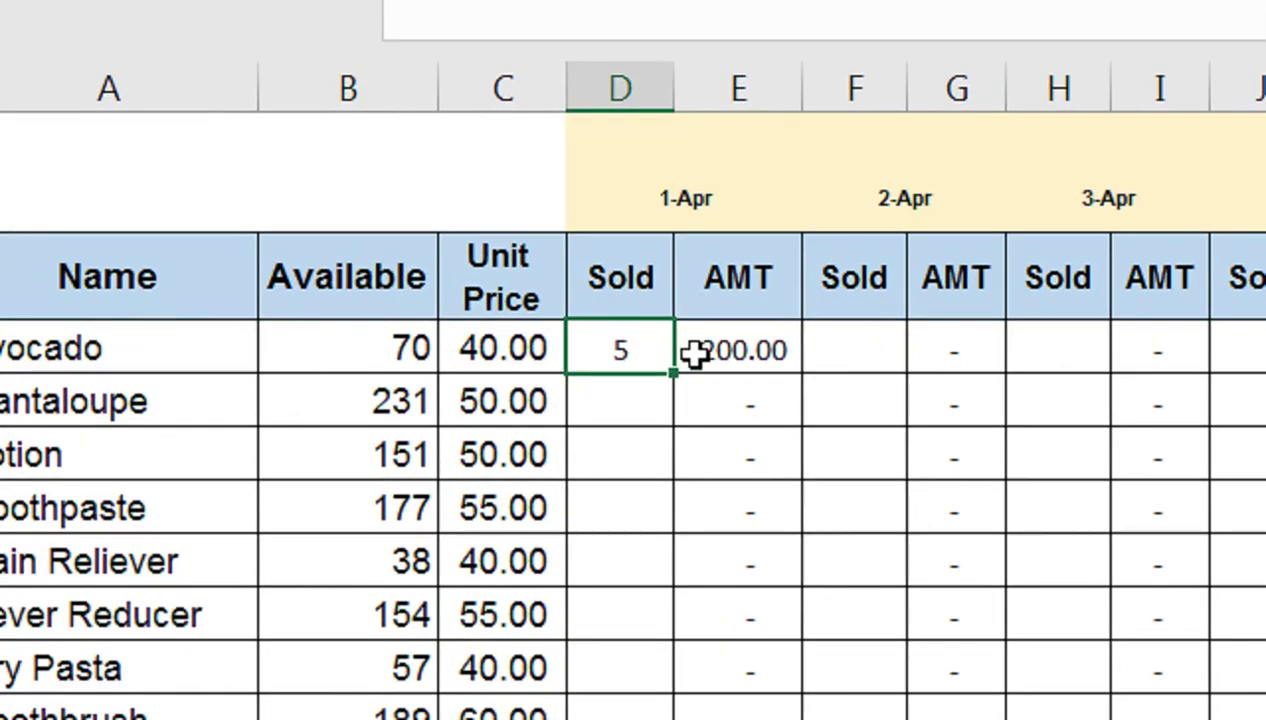
pyautogui.click(643, 413)
pyautogui.write('2')
pyautogui.press('Return')
pyautogui.press('Return')
pyautogui.press('Up')
pyautogui.write('5')
pyautogui.press('Return')
pyautogui.write('3')
pyautogui.press('Return')
pyautogui.write('8')
pyautogui.press('Return')
pyautogui.write('7')
pyautogui.press('Return')
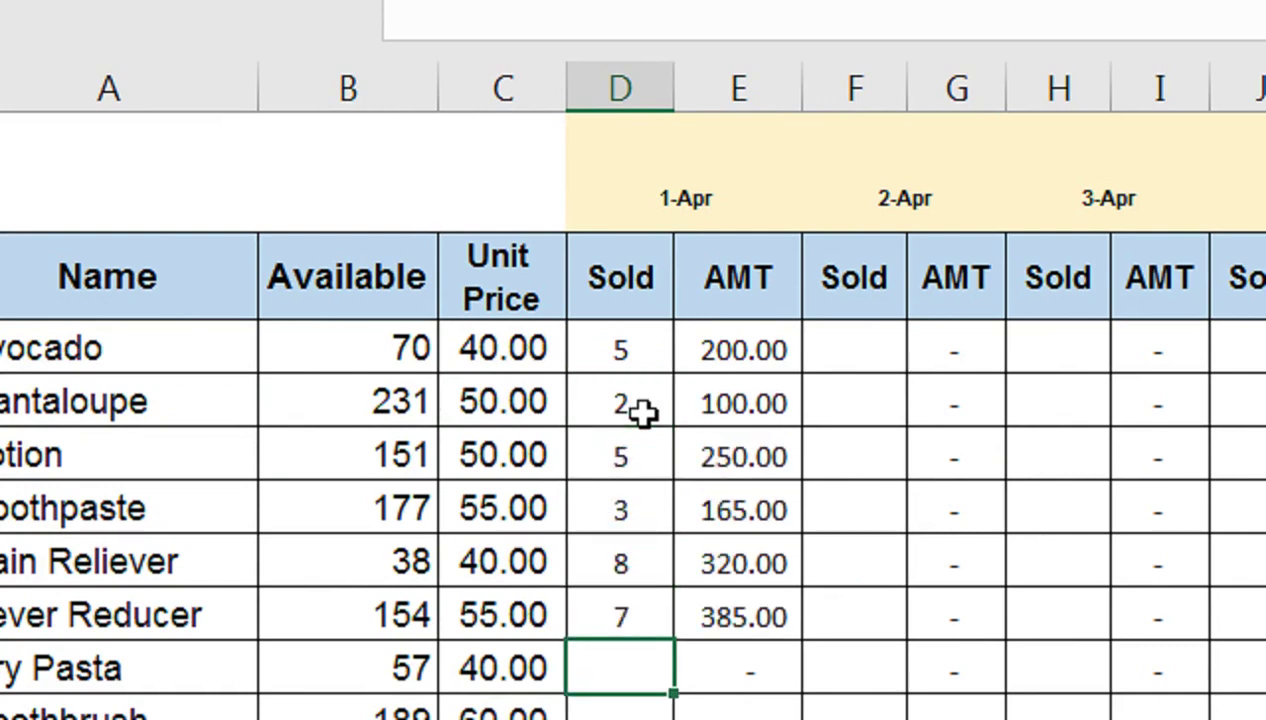
# Enter the 1-Apr Sold quantities in D9 to D12, Dry Pasta to Mascara, as 9, 10, 10 and 12
pyautogui.press('Return')
pyautogui.write('10')
pyautogui.press('Return')
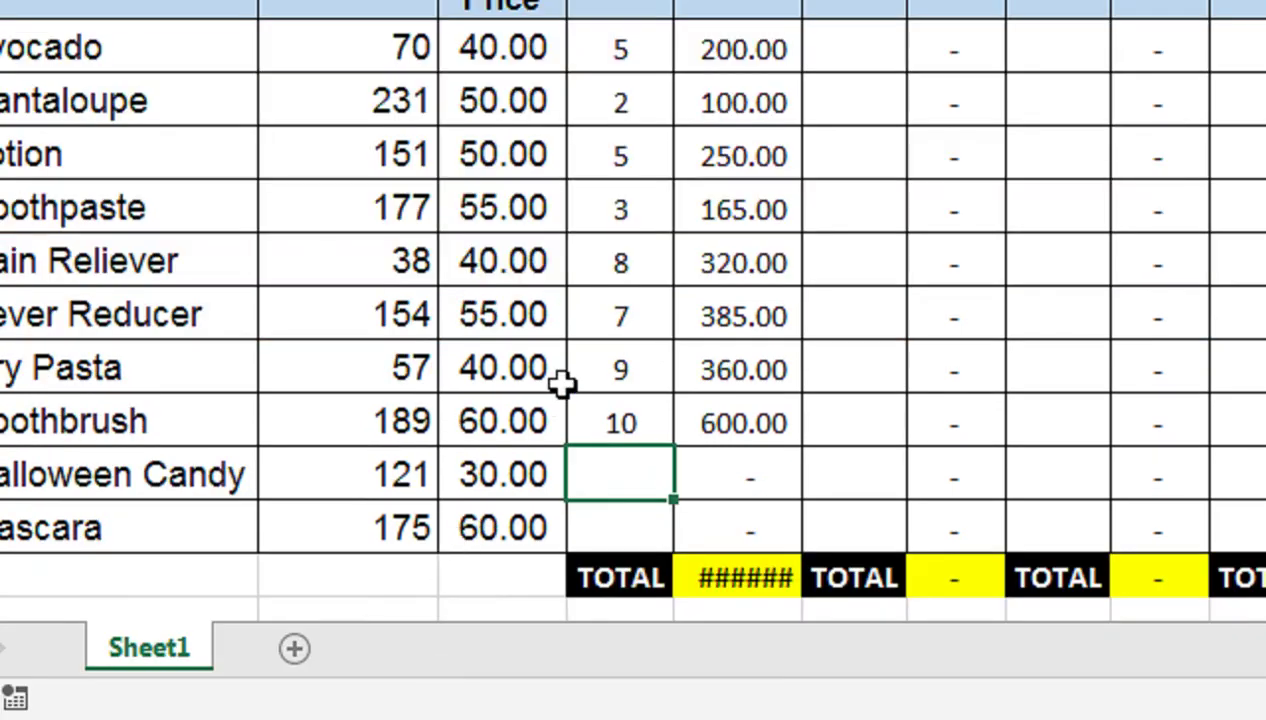
pyautogui.write('10')
pyautogui.press('Return')
pyautogui.write('12')
pyautogui.press('Return')
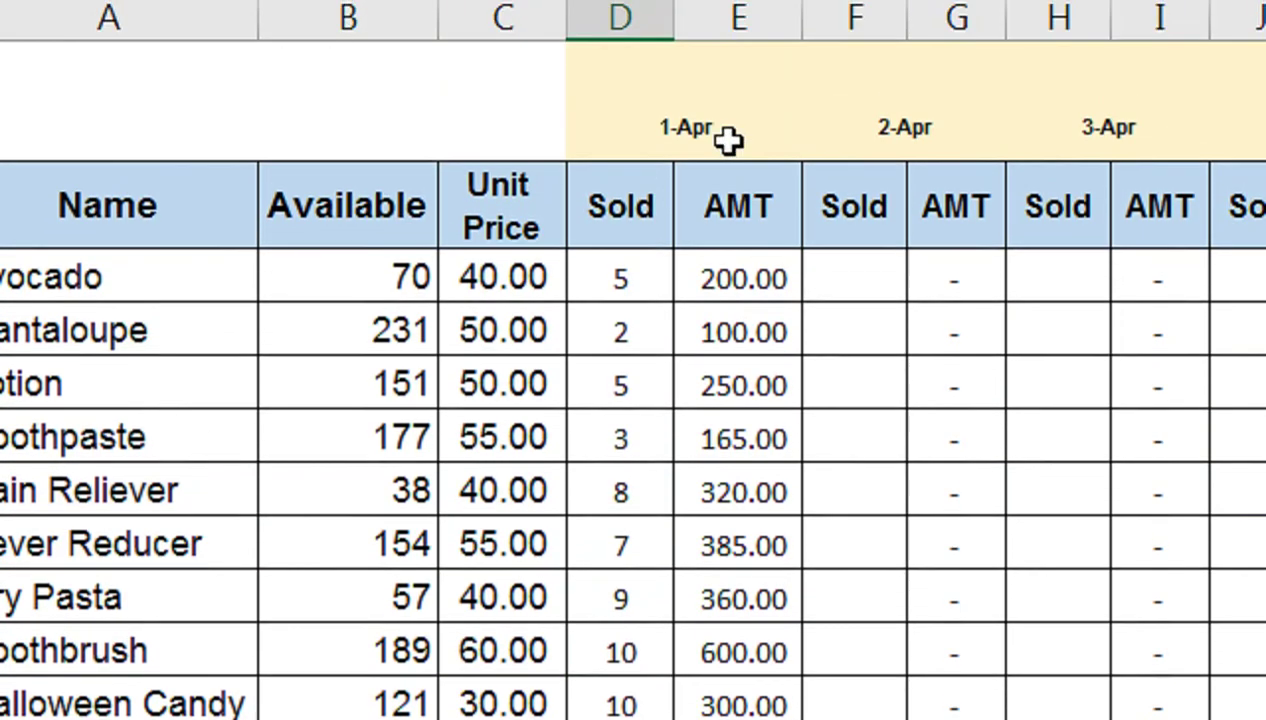
# Set the font size of the date headings in row 1 to 20
pyautogui.click(725, 178)
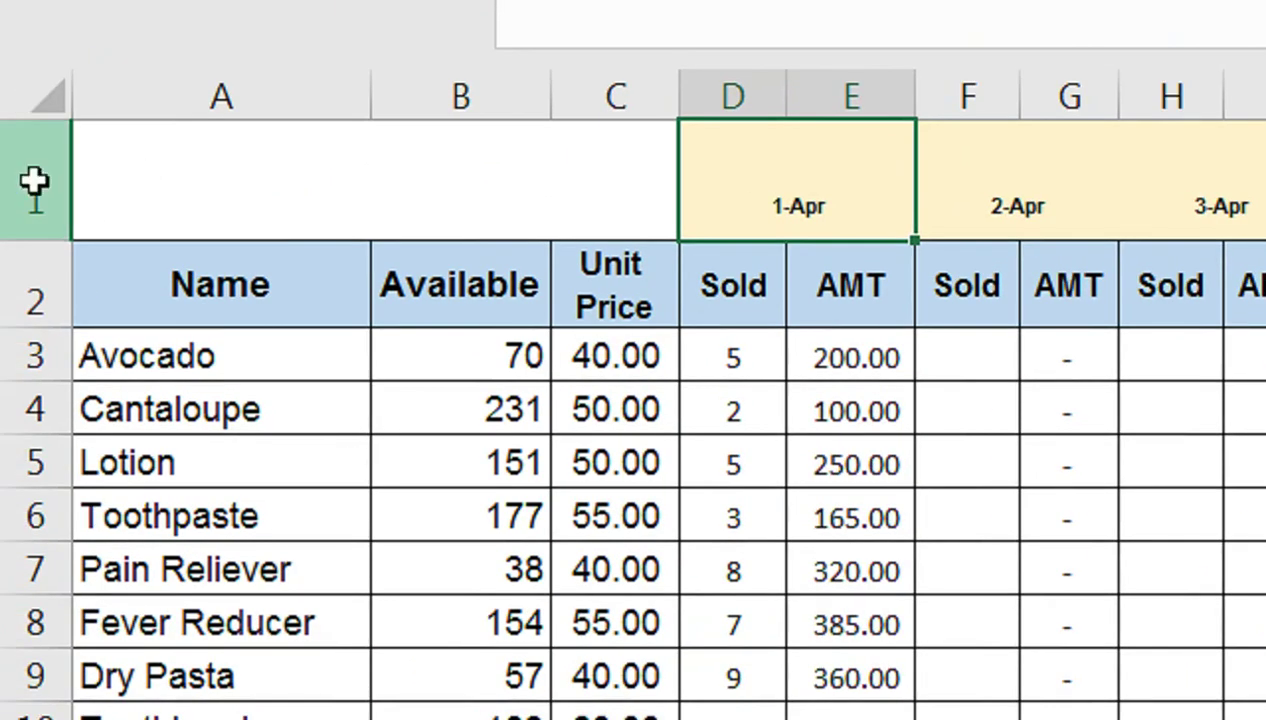
pyautogui.click(22, 180)
pyautogui.click(503, 172)
pyautogui.click(503, 172)
pyautogui.click(503, 172)
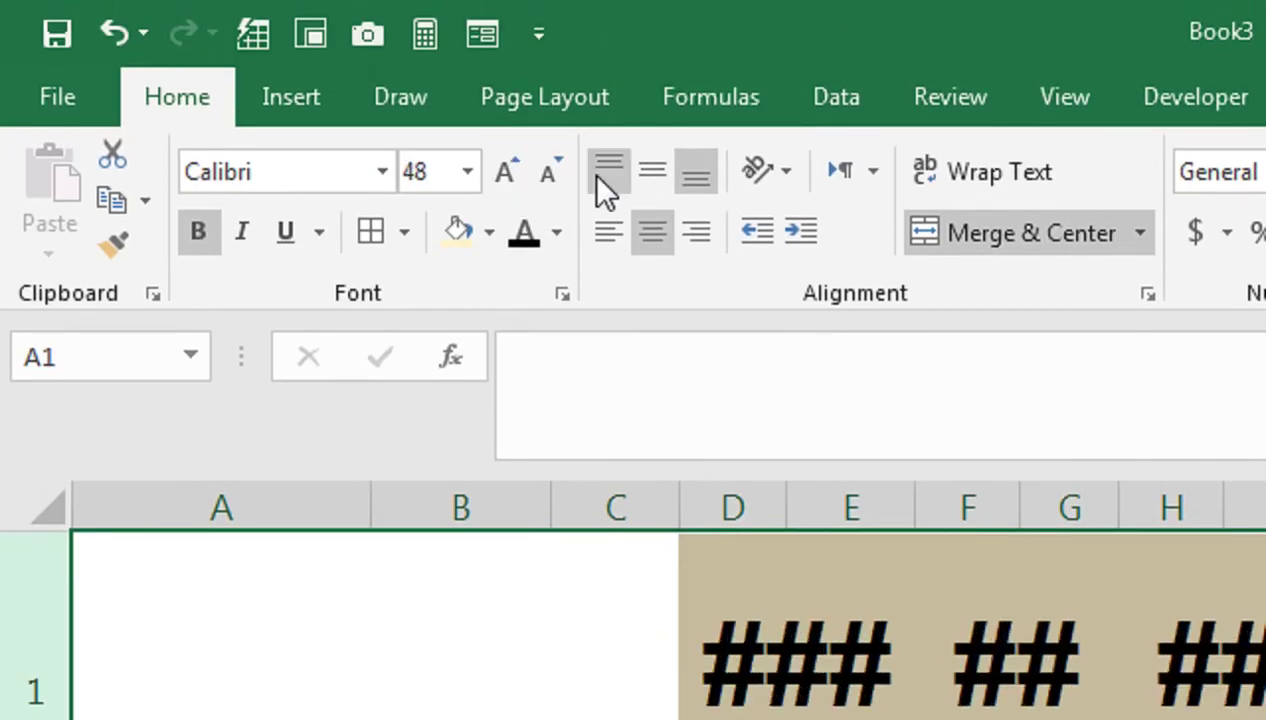
pyautogui.click(555, 175)
pyautogui.click(555, 175)
pyautogui.click(555, 175)
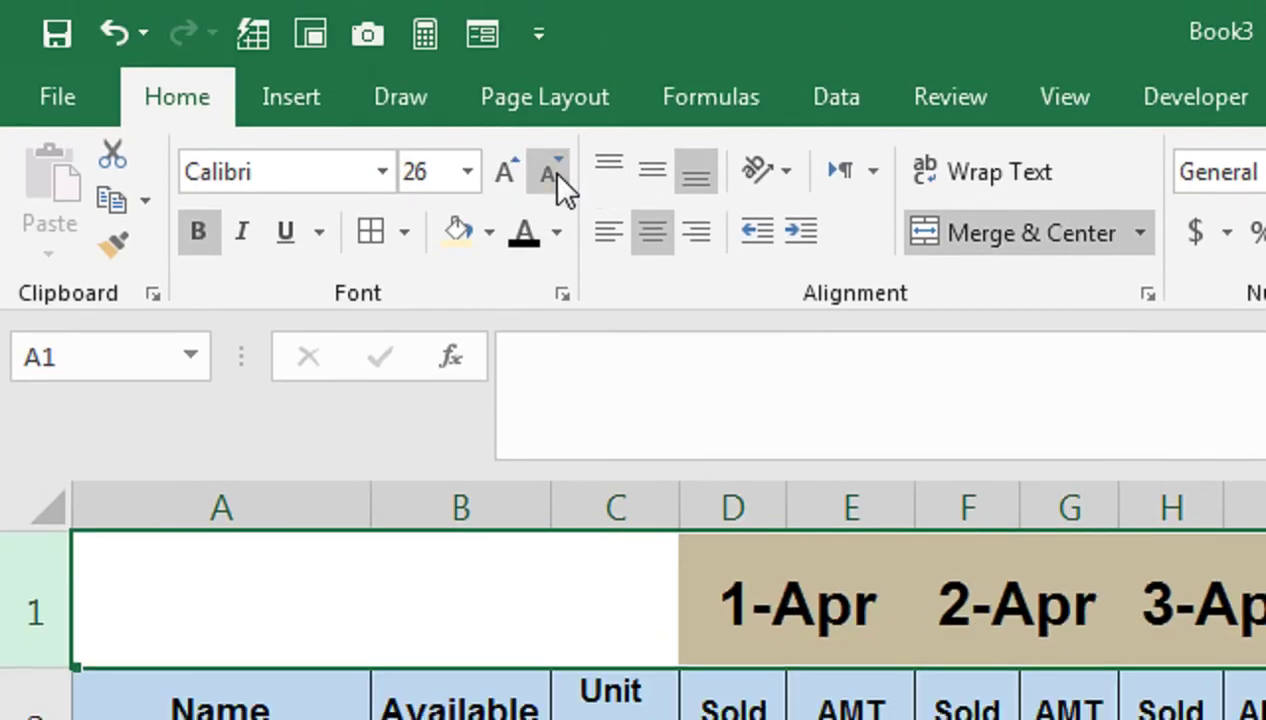
pyautogui.click(555, 175)
pyautogui.click(555, 175)
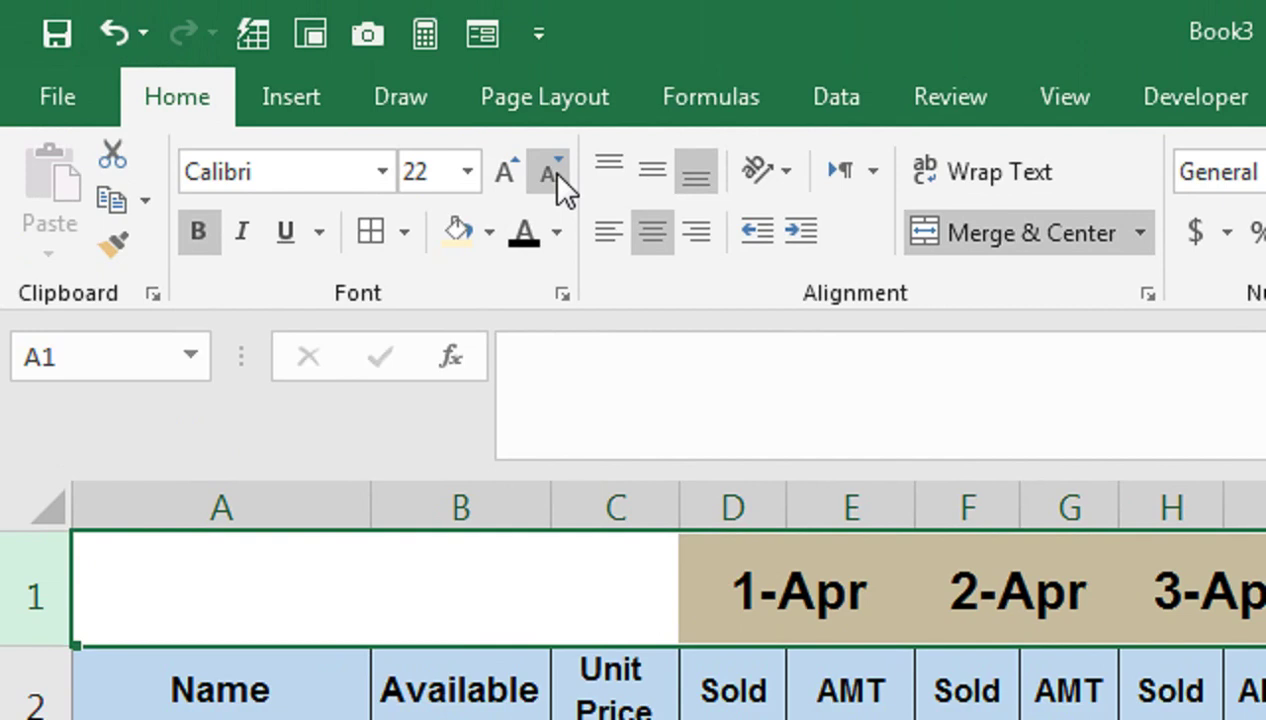
pyautogui.click(555, 175)
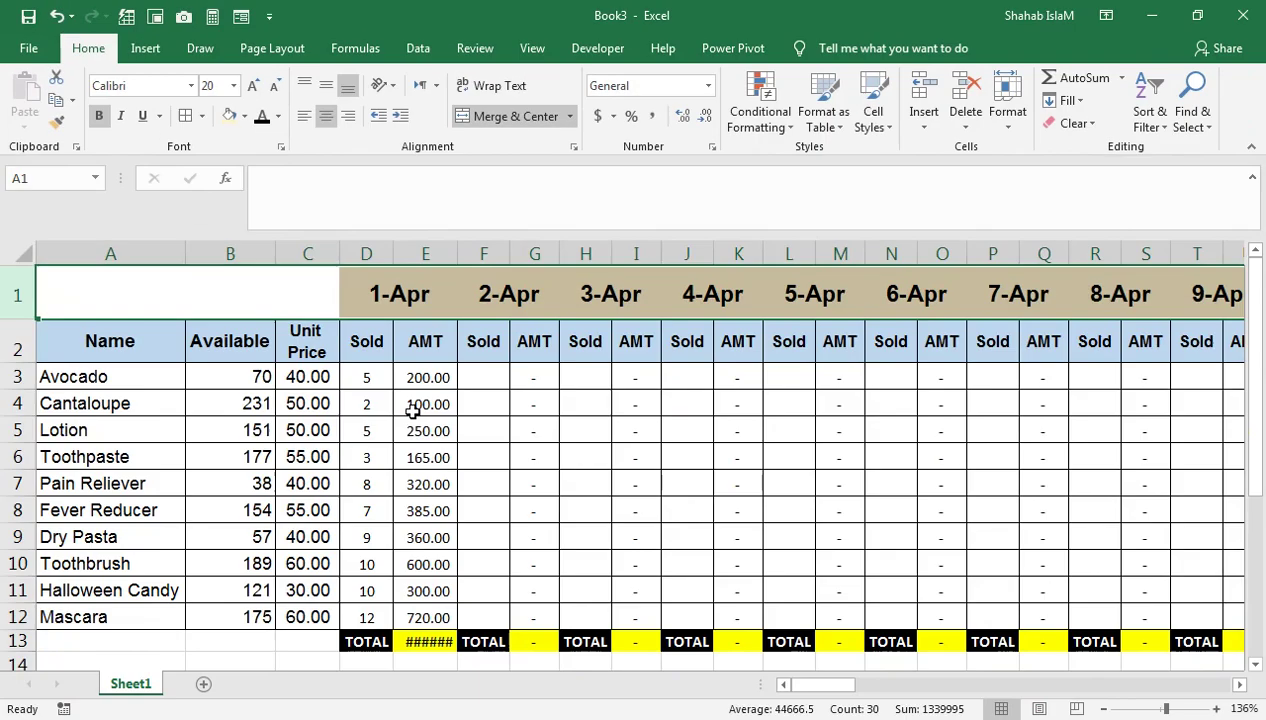
# Reduce the font size of the TOTAL row 13 and widen column E to fit its total
pyautogui.click(410, 404)
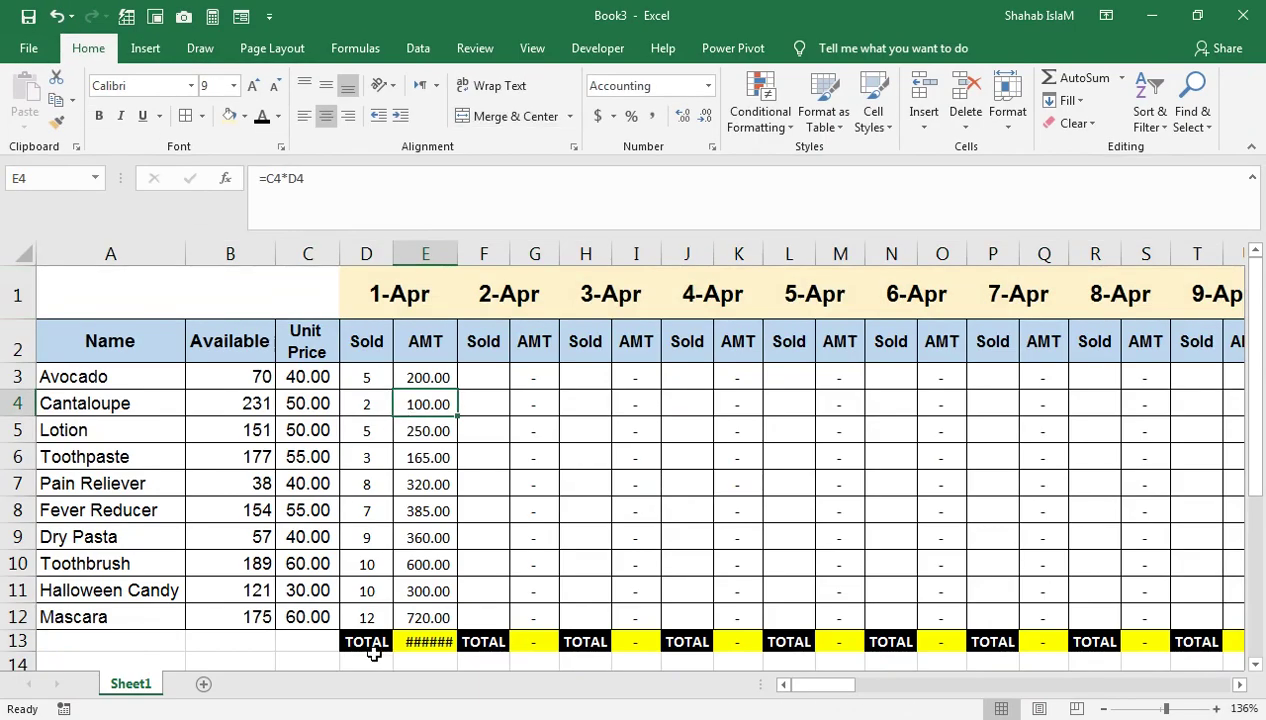
pyautogui.click(18, 641)
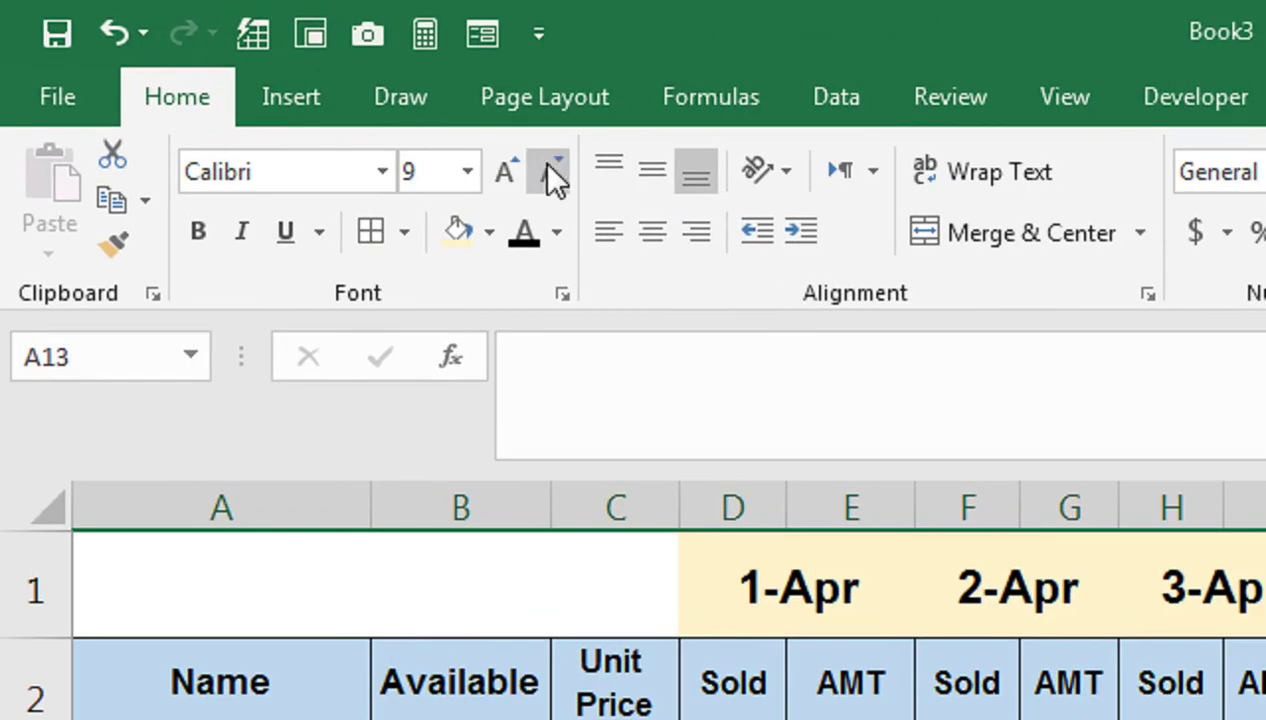
pyautogui.click(555, 175)
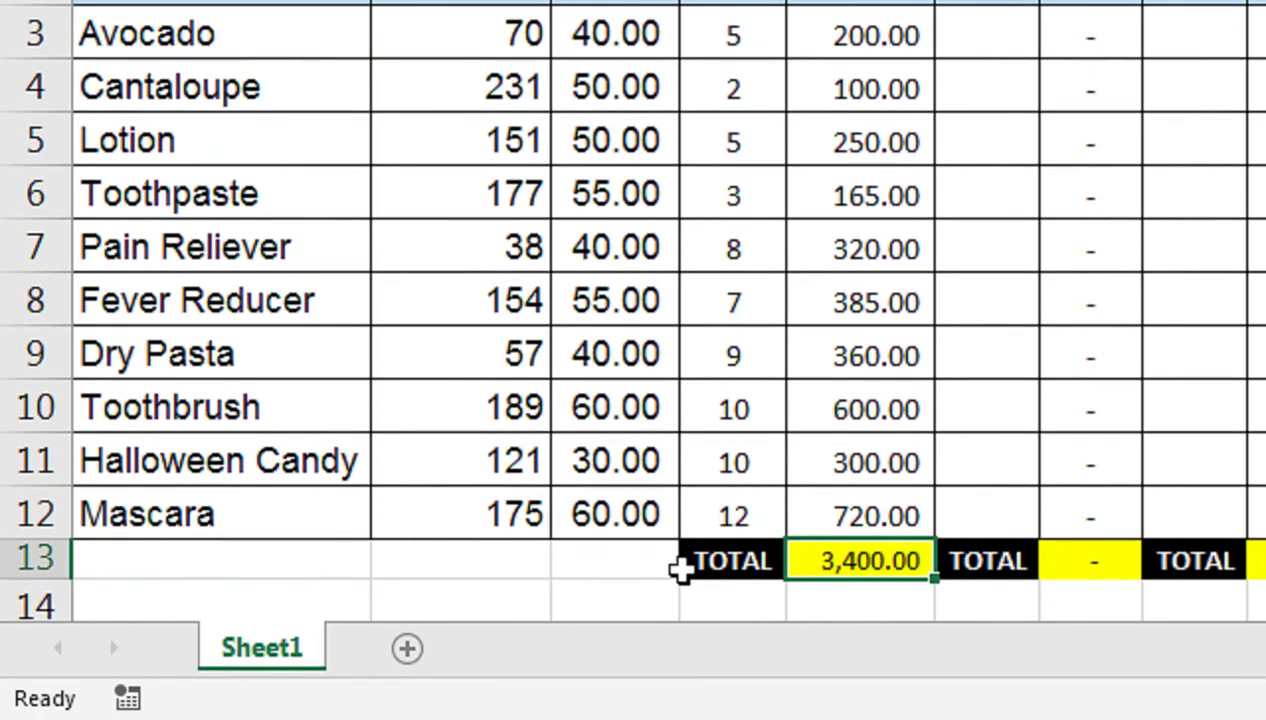
# Add an Expense line below the 1-Apr TOTAL, with the label in D14 and -1000 in E14
pyautogui.click(738, 598)
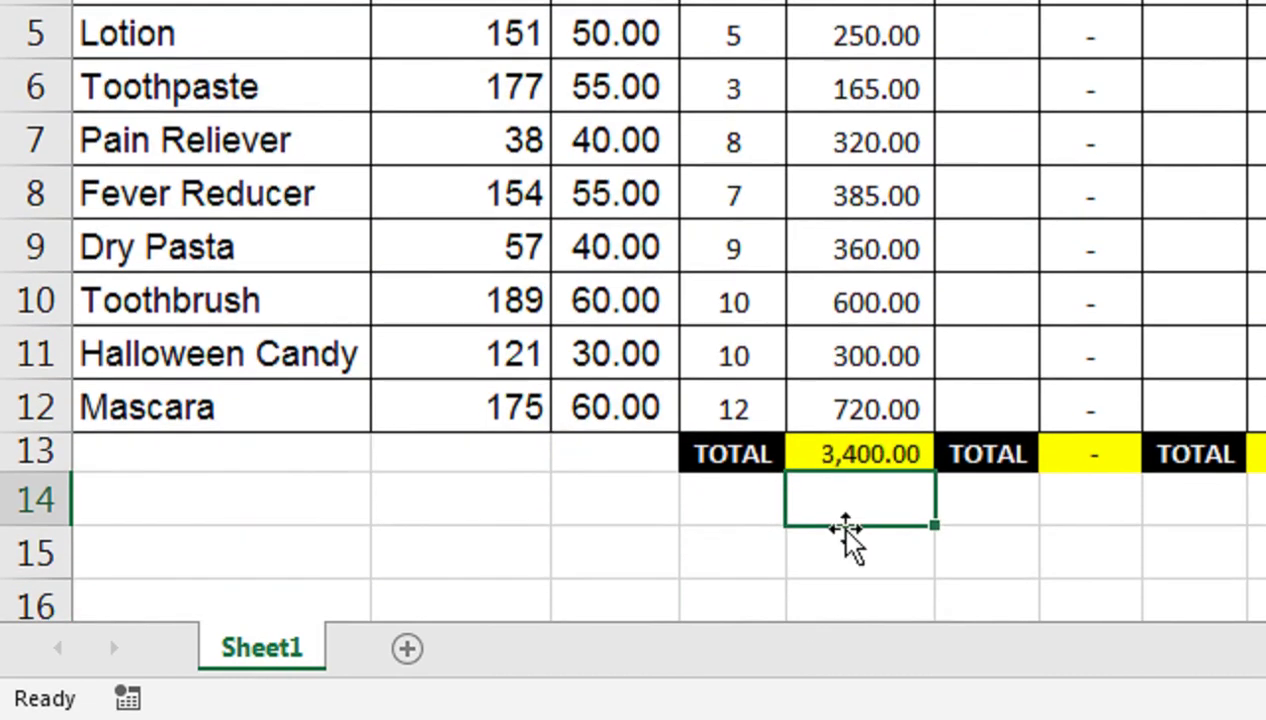
pyautogui.click(763, 502)
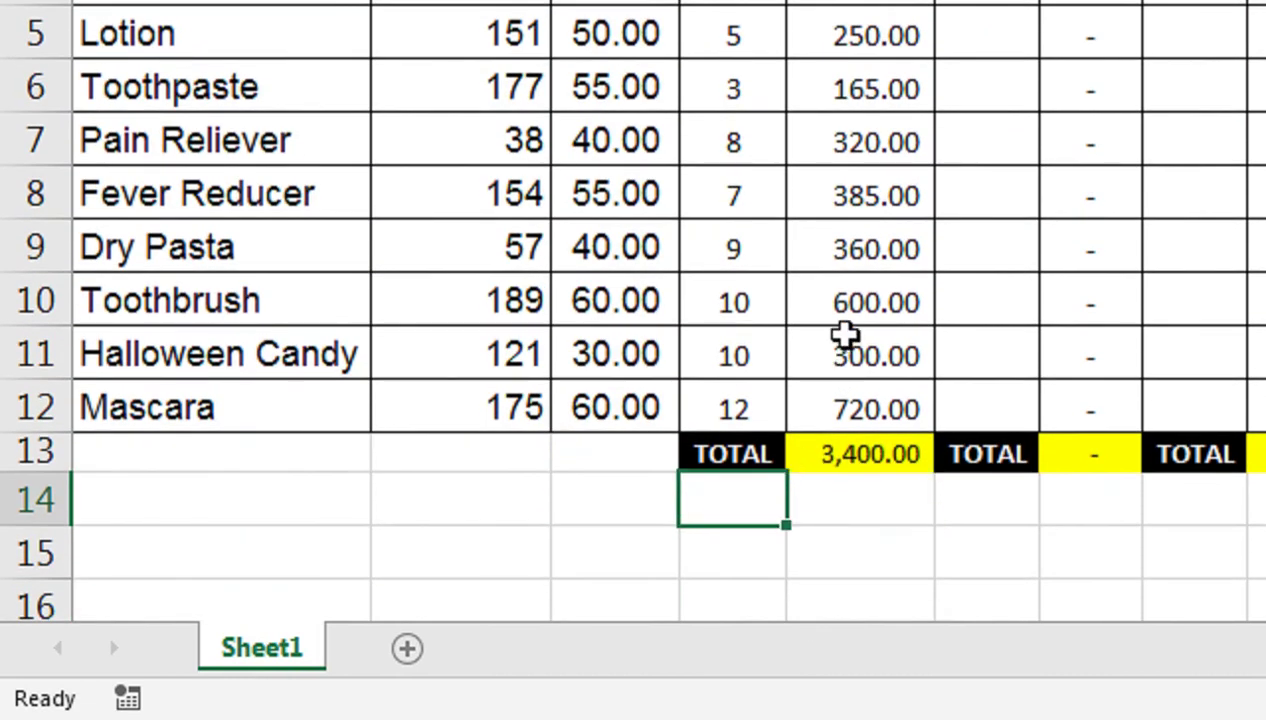
pyautogui.write('eXPENSE')
pyautogui.press('Return')
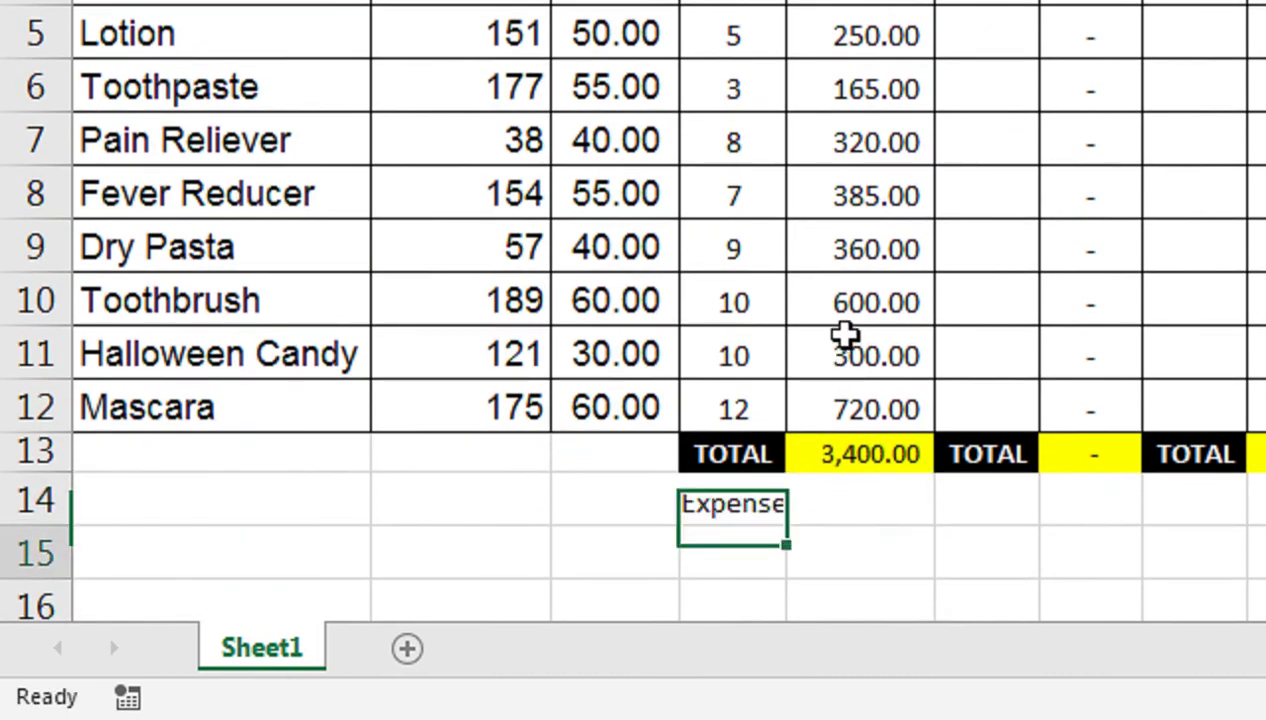
pyautogui.press('Up')
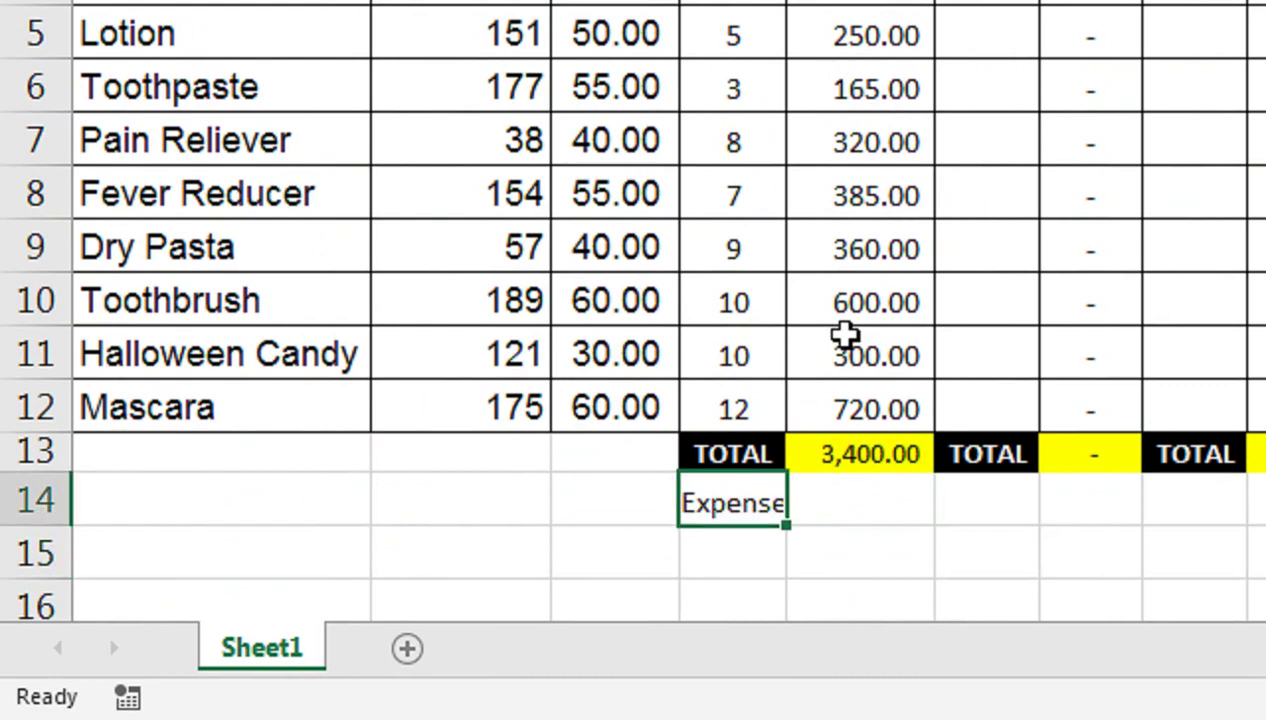
pyautogui.press('Right')
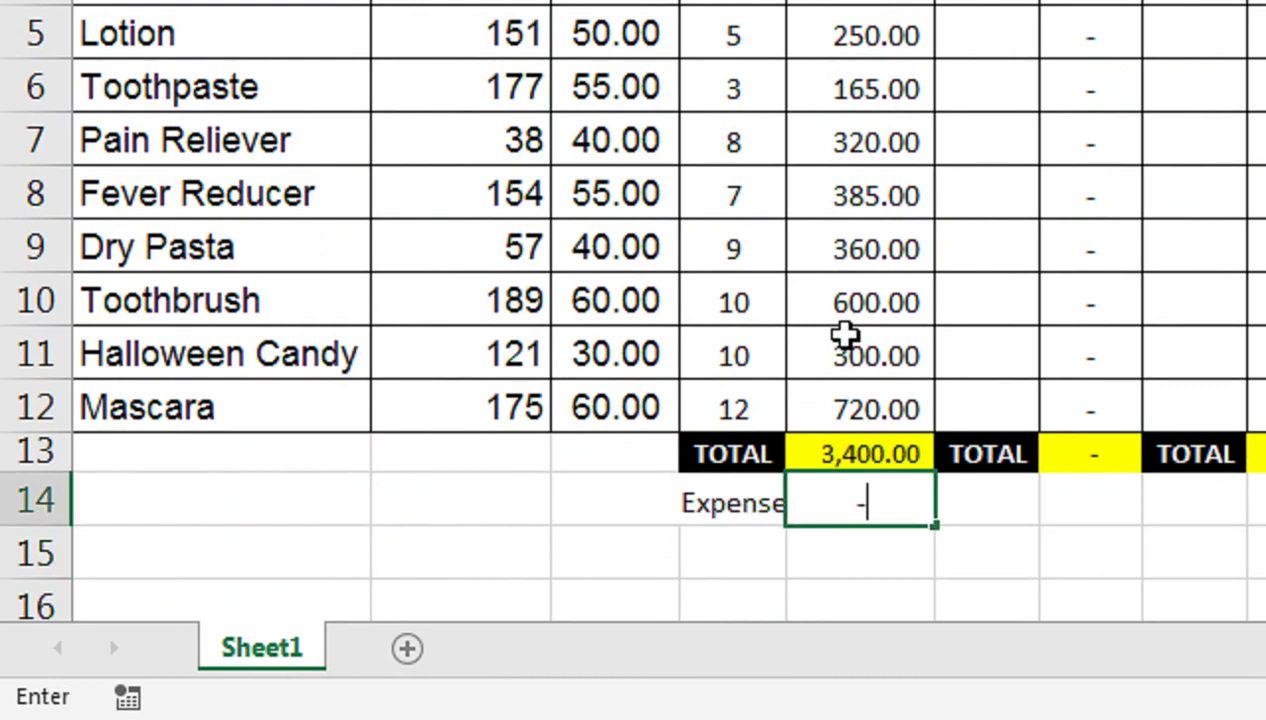
pyautogui.write('-1000')
pyautogui.press('Return')
# Enter the label N-Income in D15, below Expense
pyautogui.press('Left')
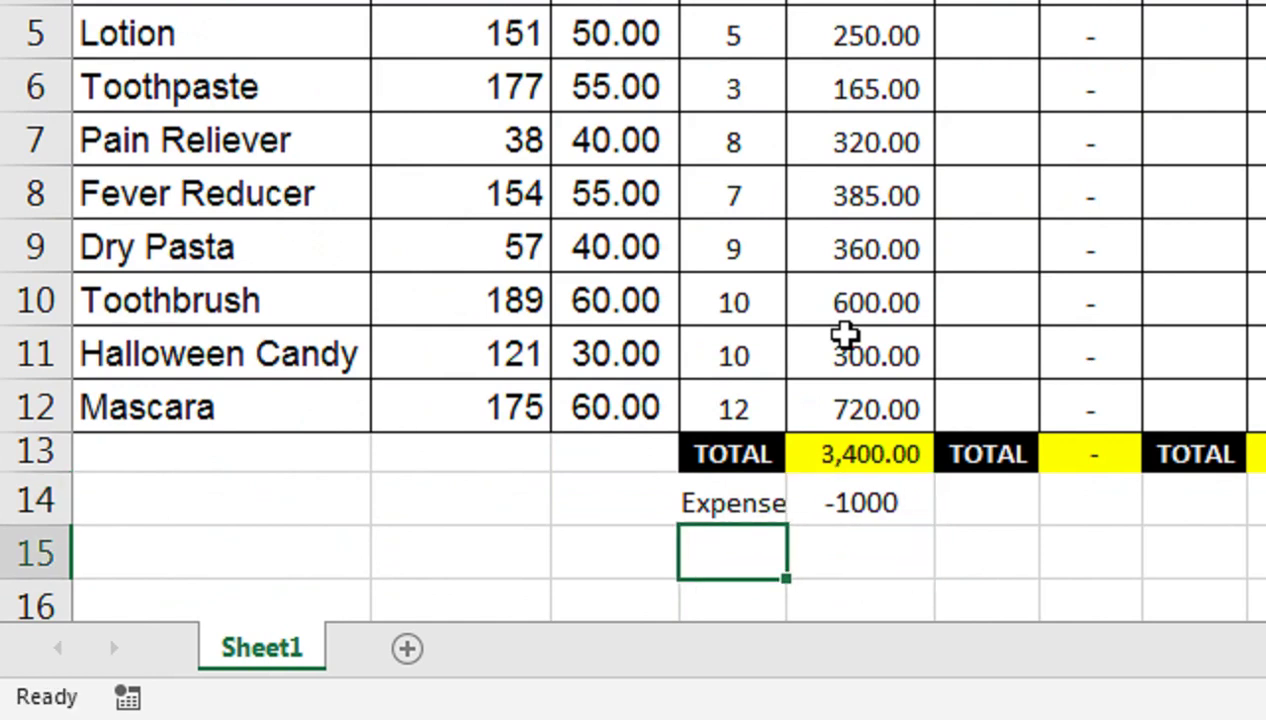
pyautogui.write('n')
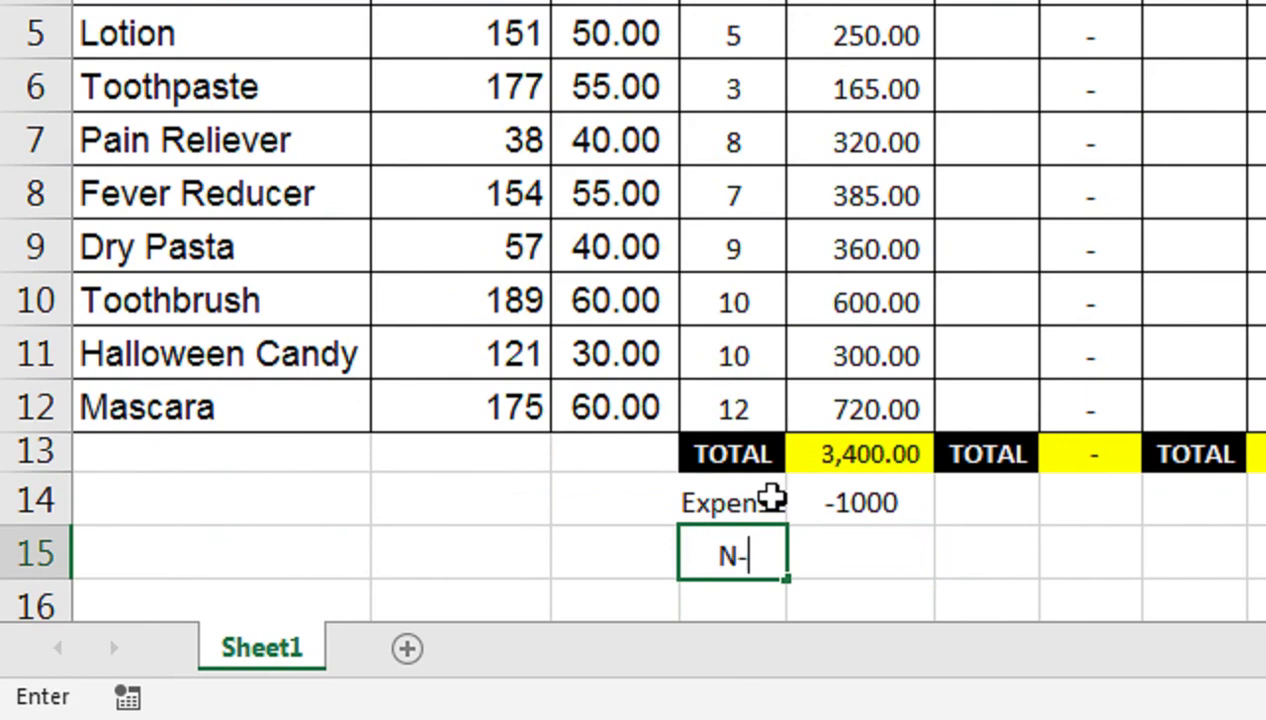
pyautogui.write('-Ic')
pyautogui.press('BackSpace')
pyautogui.write('ncome')
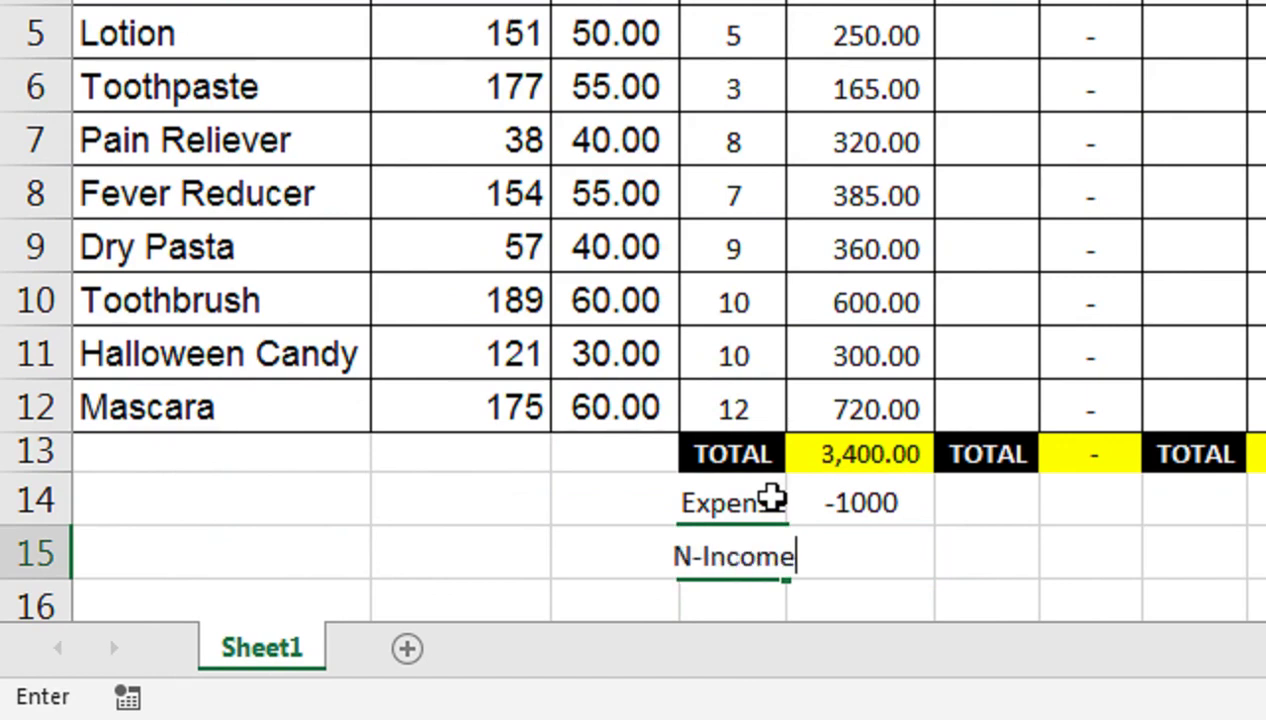
pyautogui.press('Return')
# Shorten the label in D15 to N-Inc
pyautogui.click(772, 494)
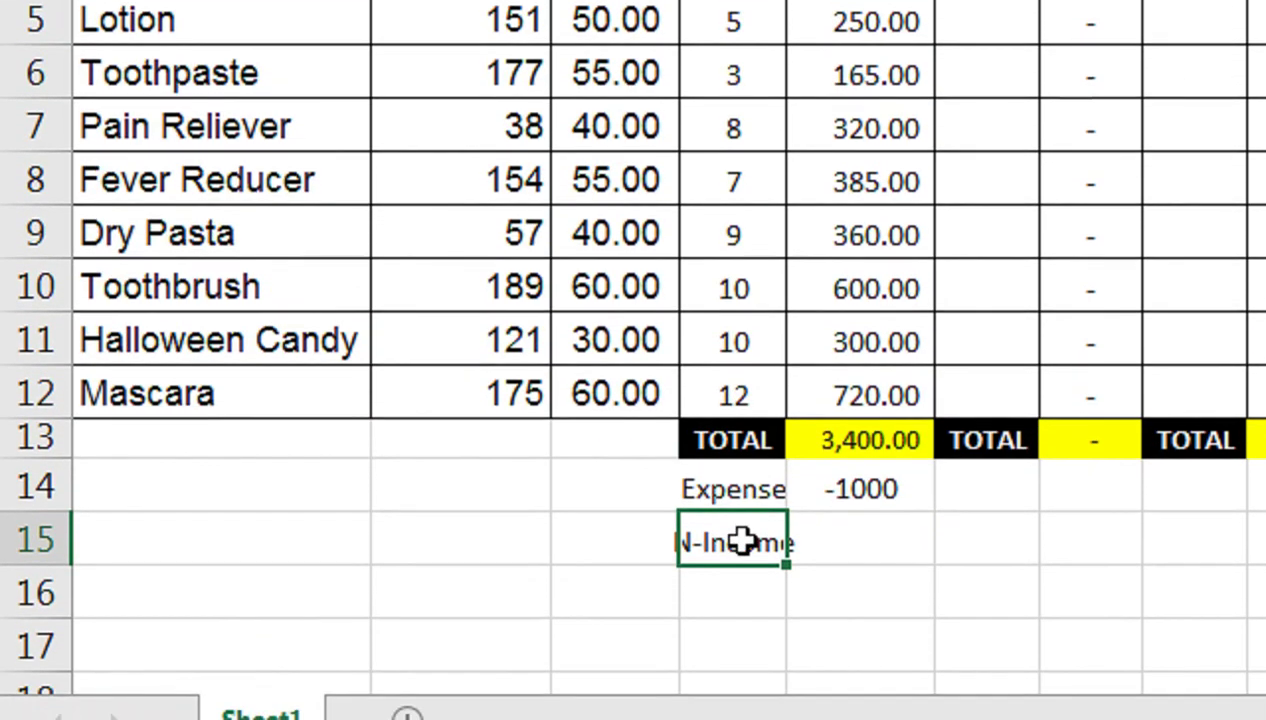
pyautogui.doubleClick(740, 541)
pyautogui.press('BackSpace')
pyautogui.press('BackSpace')
pyautogui.press('BackSpace')
pyautogui.press('BackSpace')
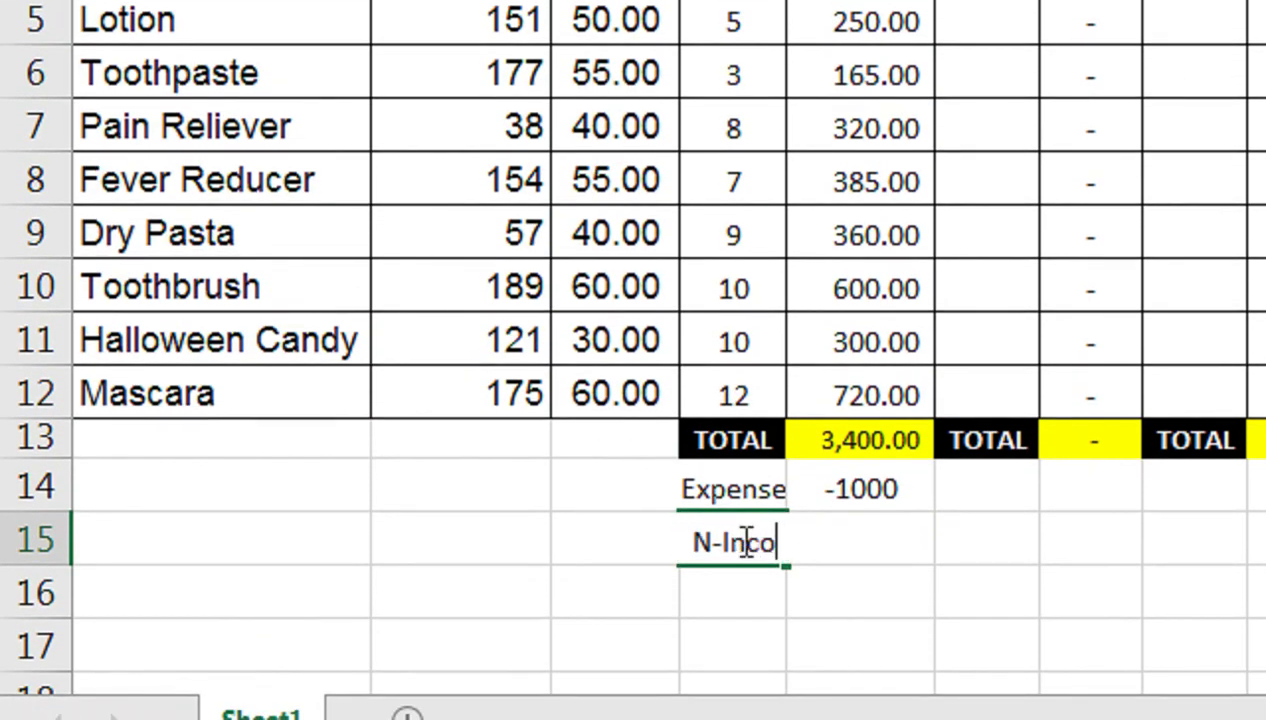
pyautogui.click(840, 572)
# Calculate the 1-Apr net income in E15 with a SUM of E13:E14
pyautogui.click(841, 530)
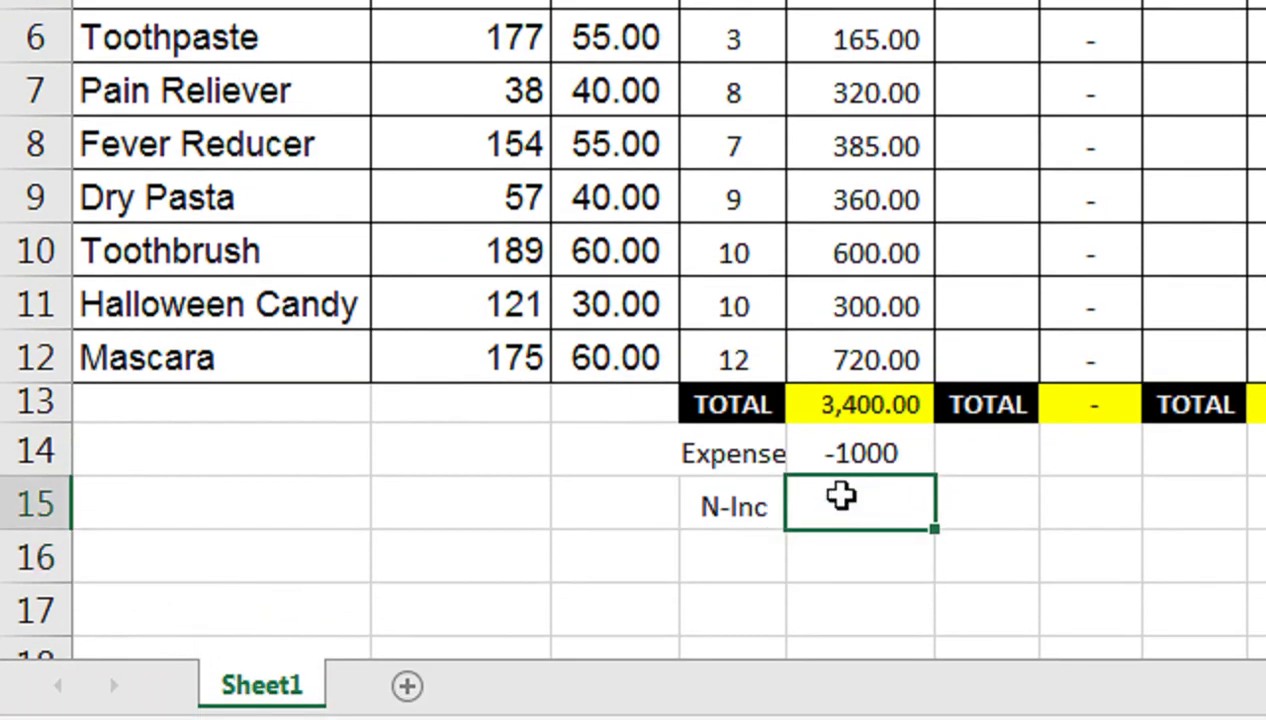
pyautogui.write('=sum')
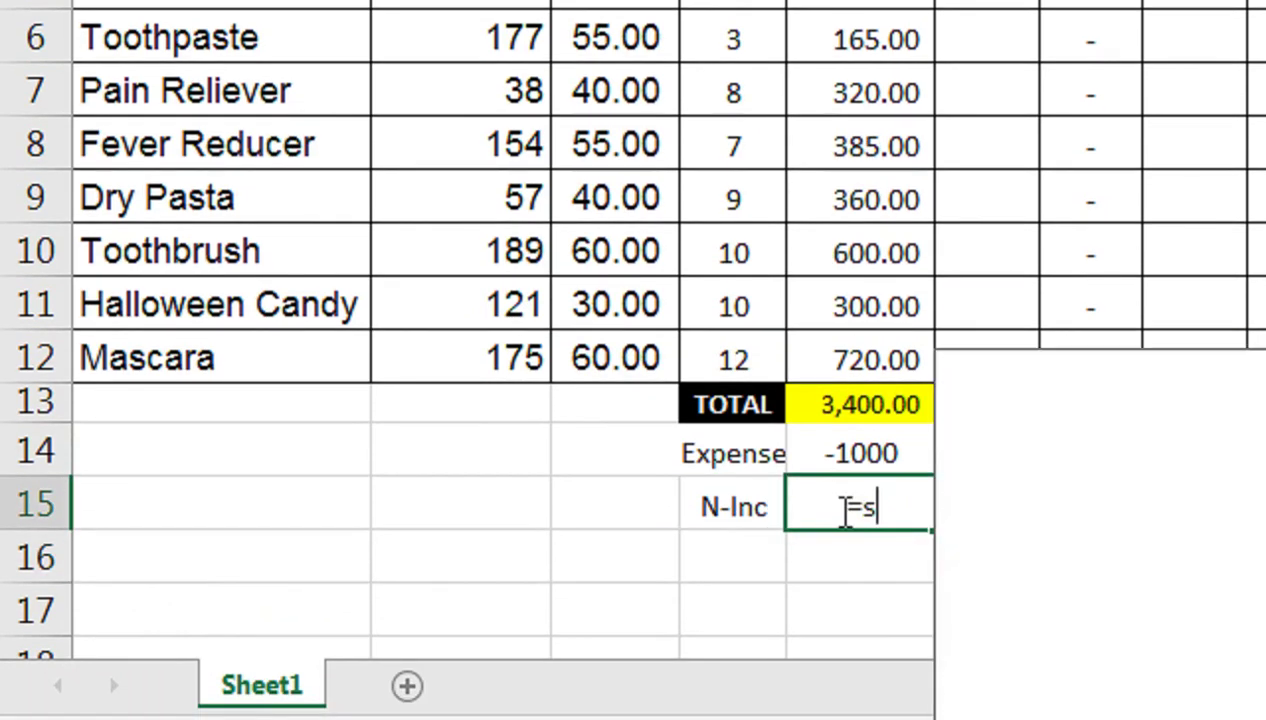
pyautogui.press('Tab')
pyautogui.press('Up')
pyautogui.press('Up')
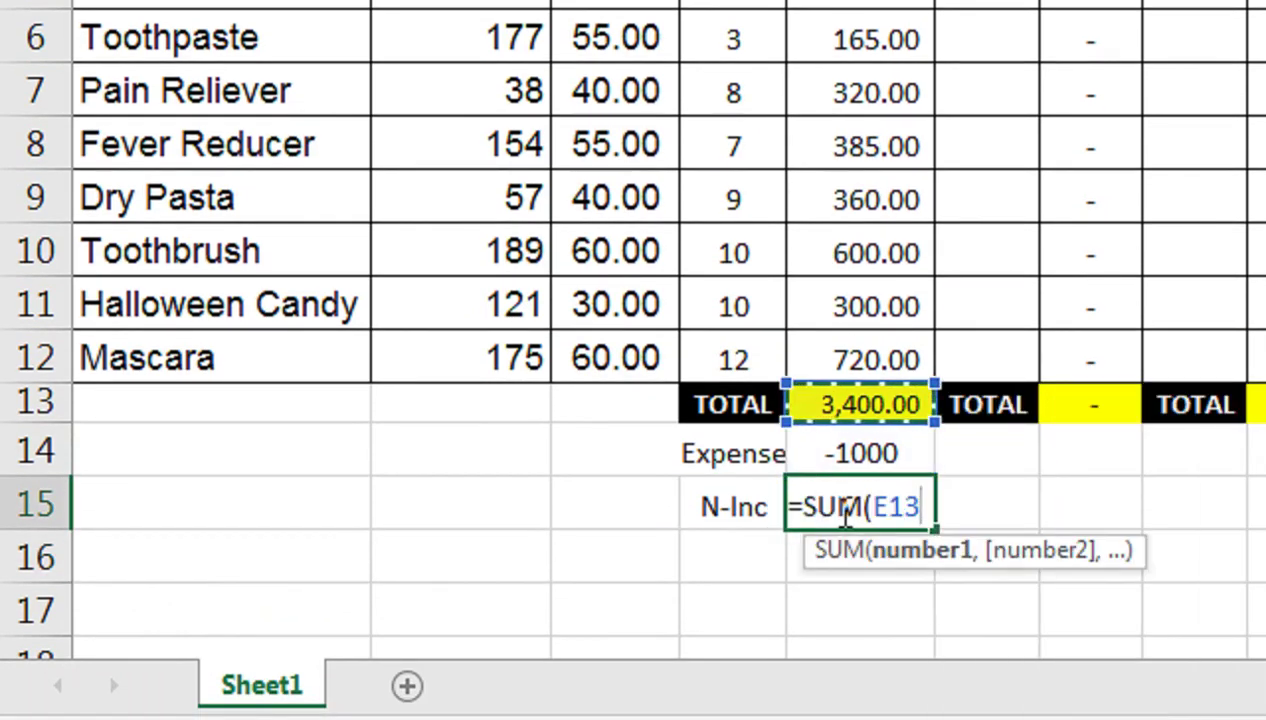
pyautogui.hotkey('shift', 'Down')
pyautogui.press('Return')
pyautogui.click(842, 508)
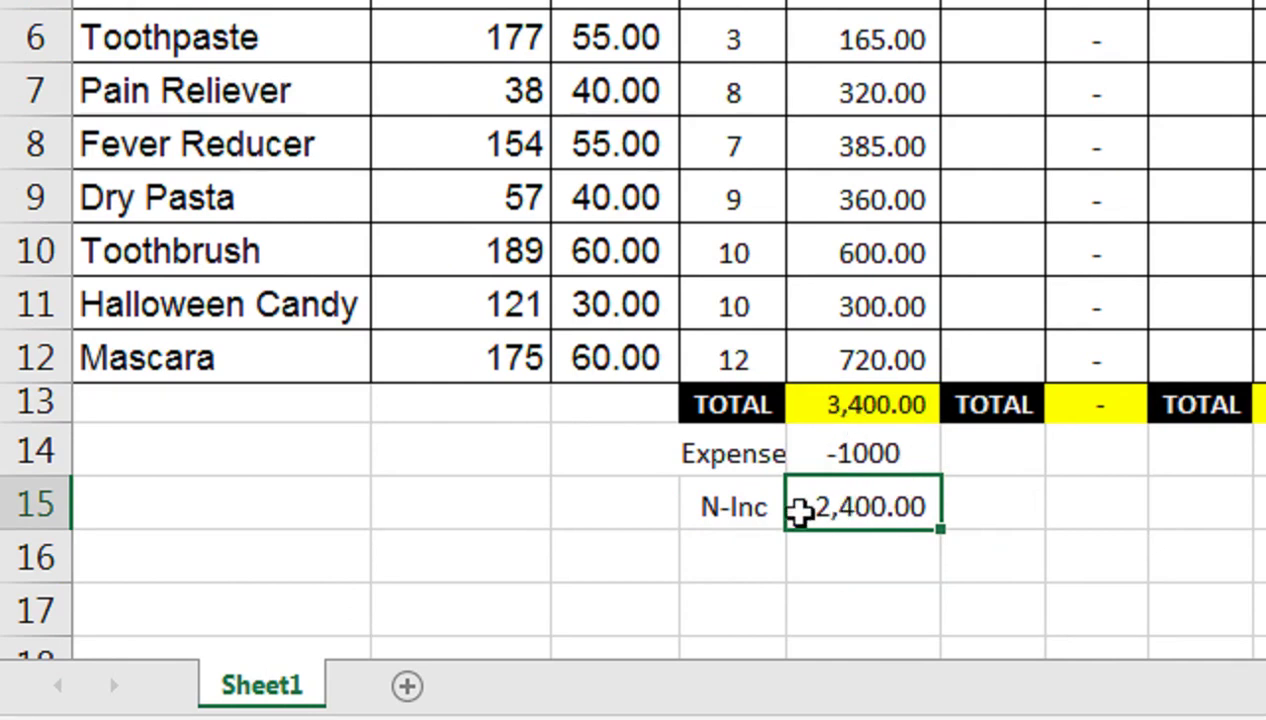
# Fill the Expense label in D14 with dark red, make its text white, and autofit column D
pyautogui.moveTo(775, 458); pyautogui.dragTo(760, 495)
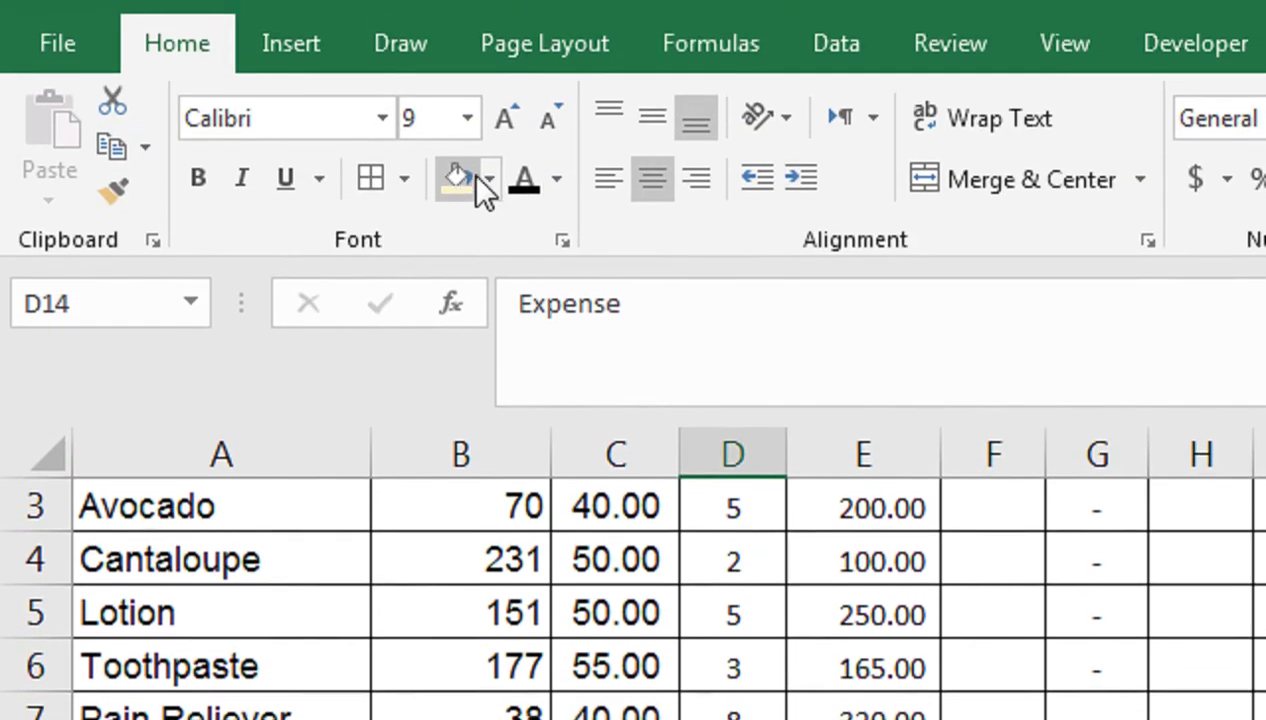
pyautogui.click(489, 86)
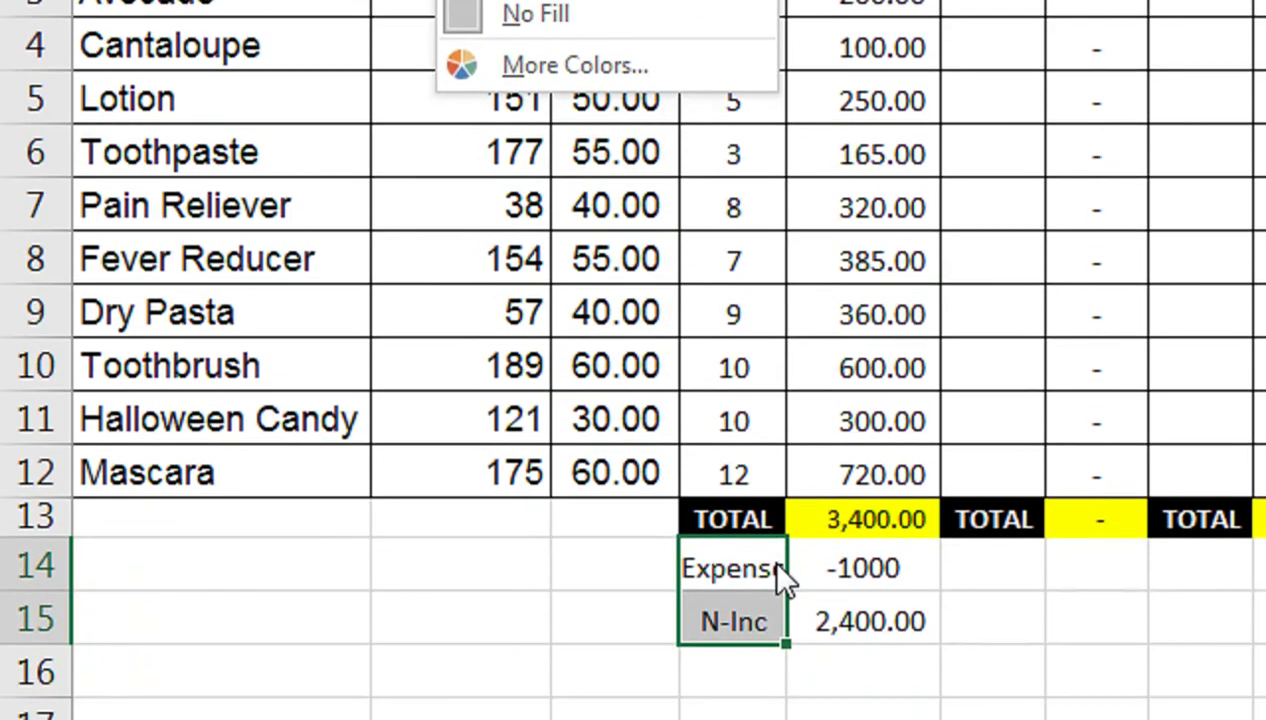
pyautogui.press('Escape')
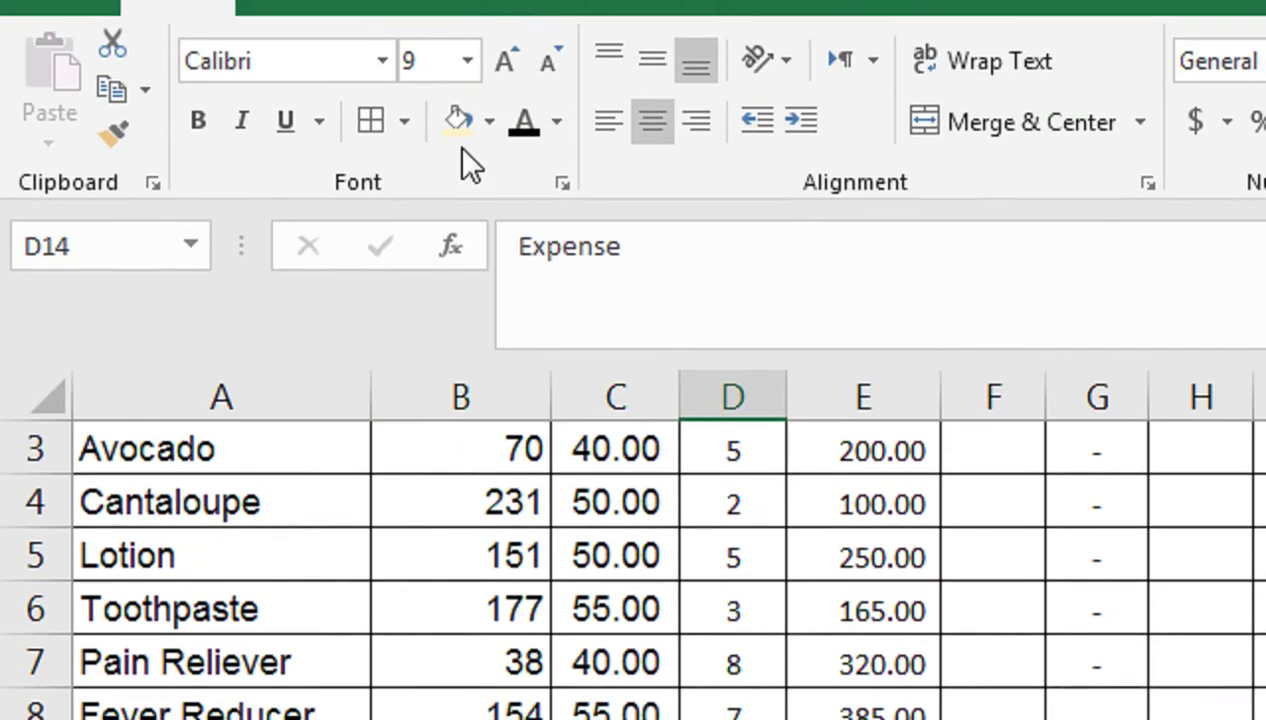
pyautogui.click(490, 182)
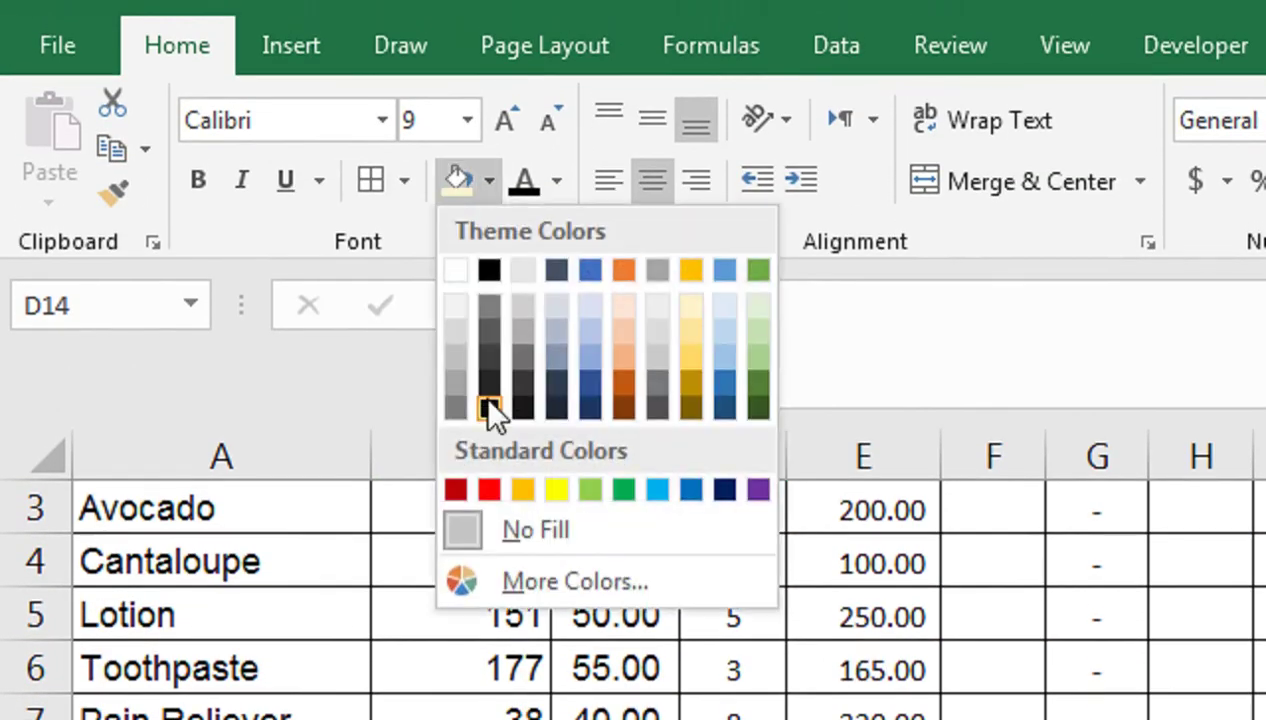
pyautogui.click(455, 488)
pyautogui.click(557, 182)
pyautogui.click(557, 320)
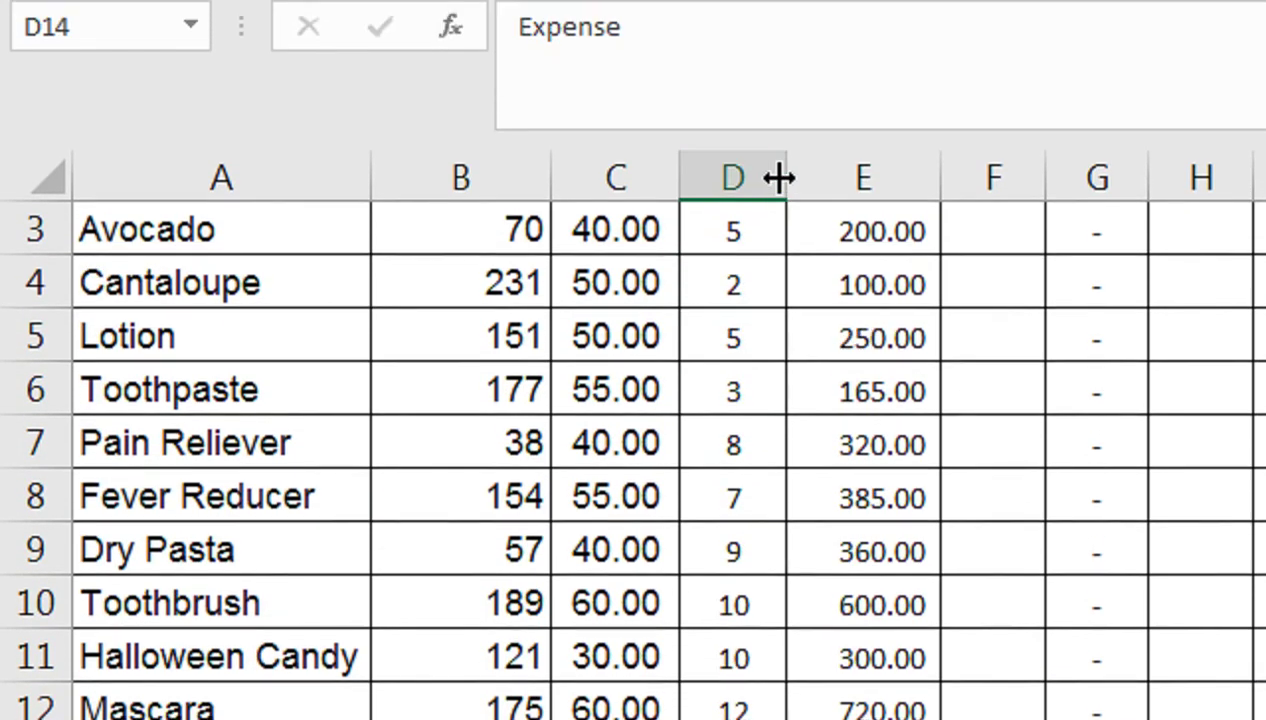
pyautogui.doubleClick(786, 460)
# Fill the N-Inc label in D15 with the standard light green
pyautogui.click(763, 579)
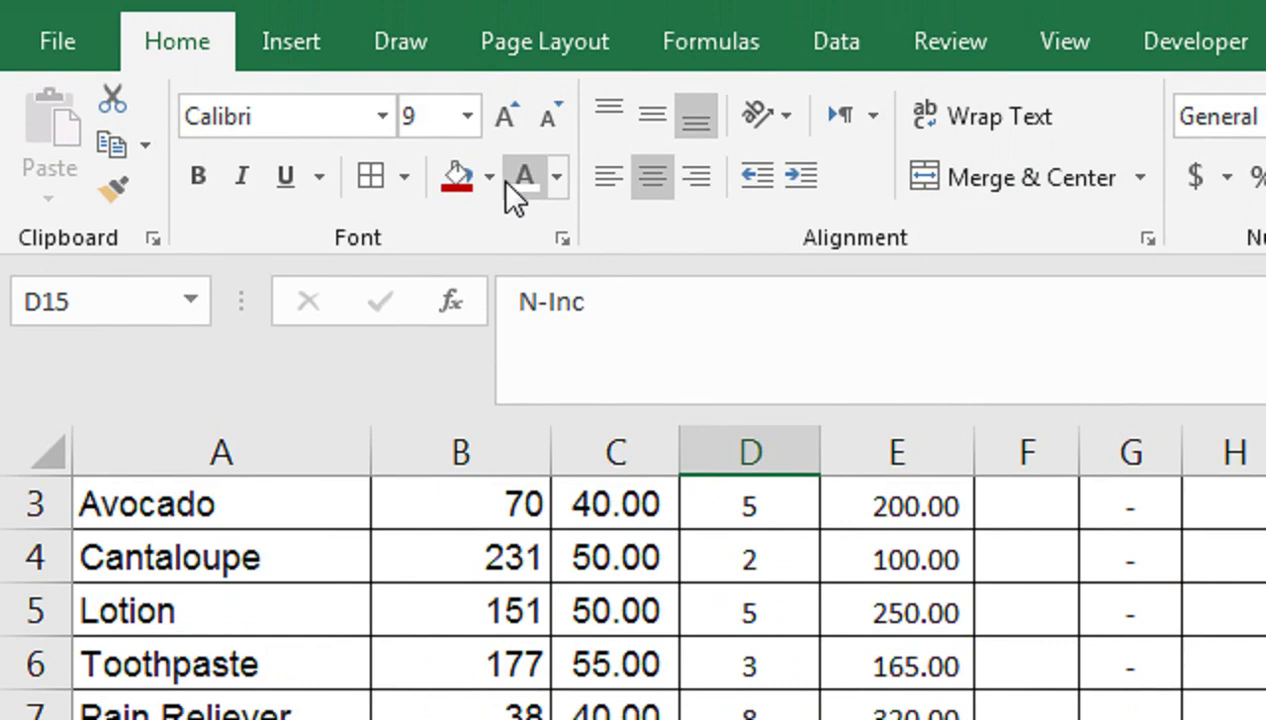
pyautogui.click(490, 178)
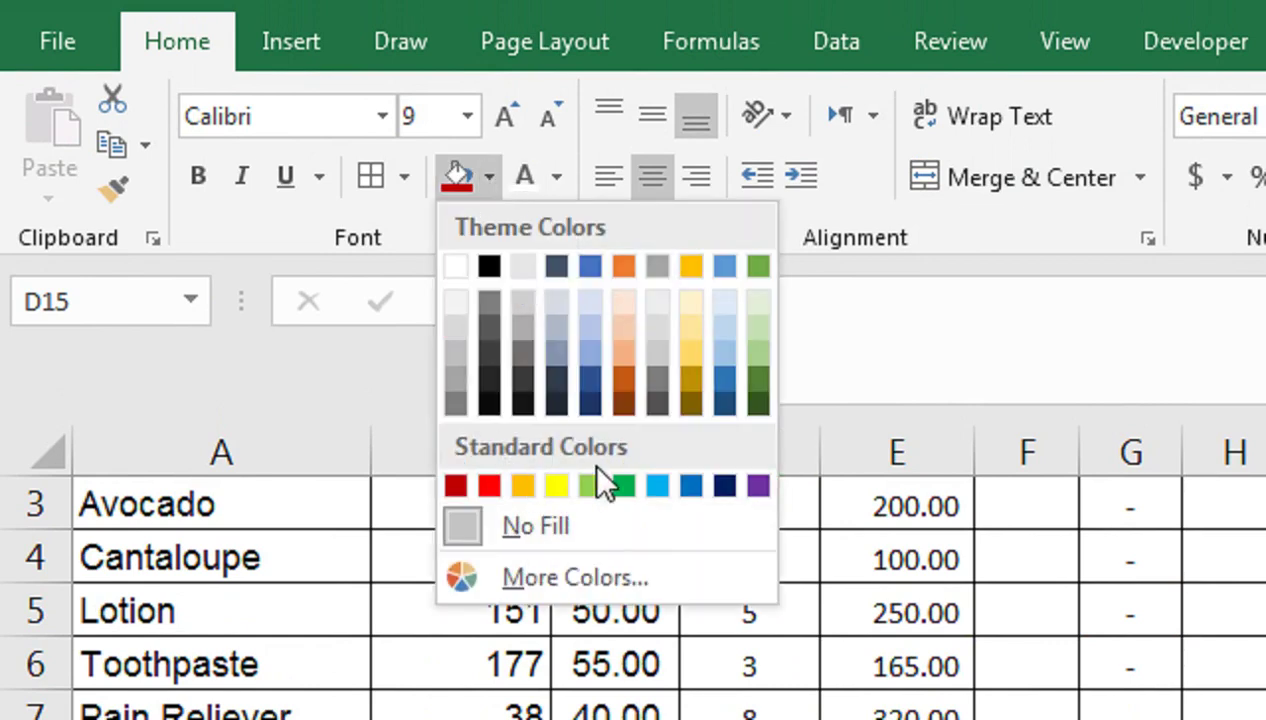
pyautogui.click(590, 486)
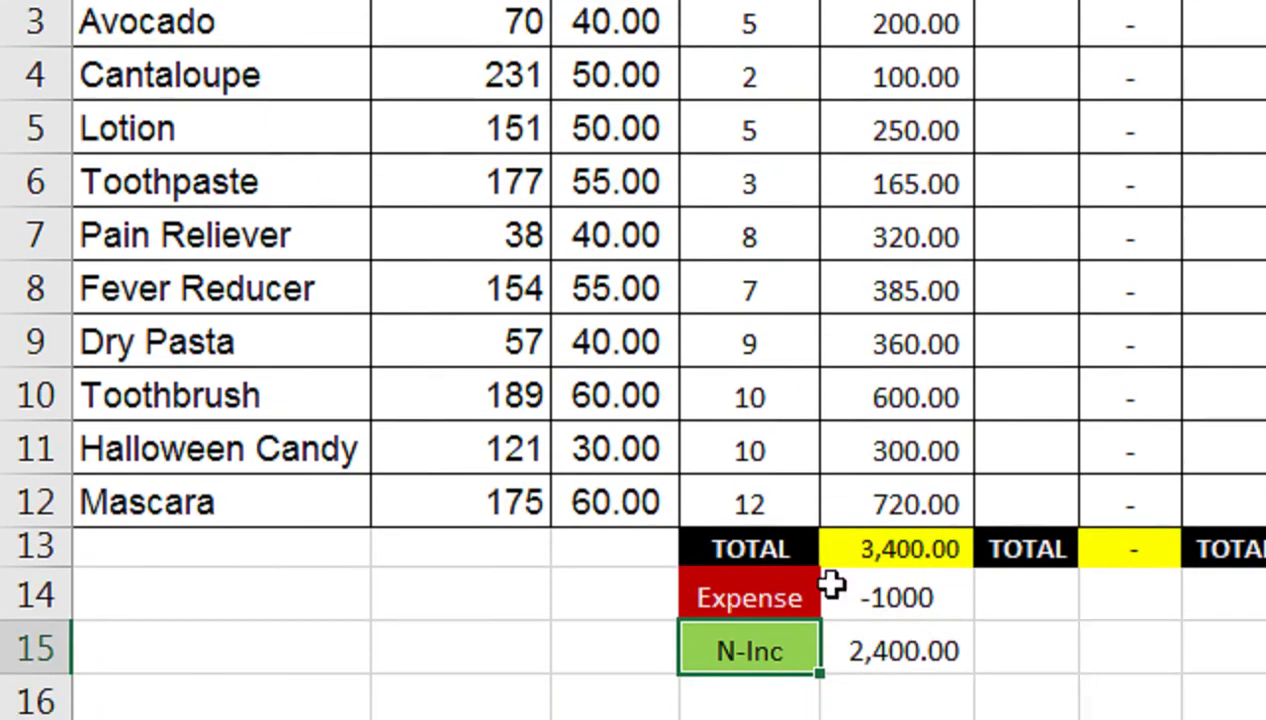
# Apply all borders to the 1-Apr expense and net income values in E14:E15
pyautogui.moveTo(865, 558); pyautogui.dragTo(865, 565)
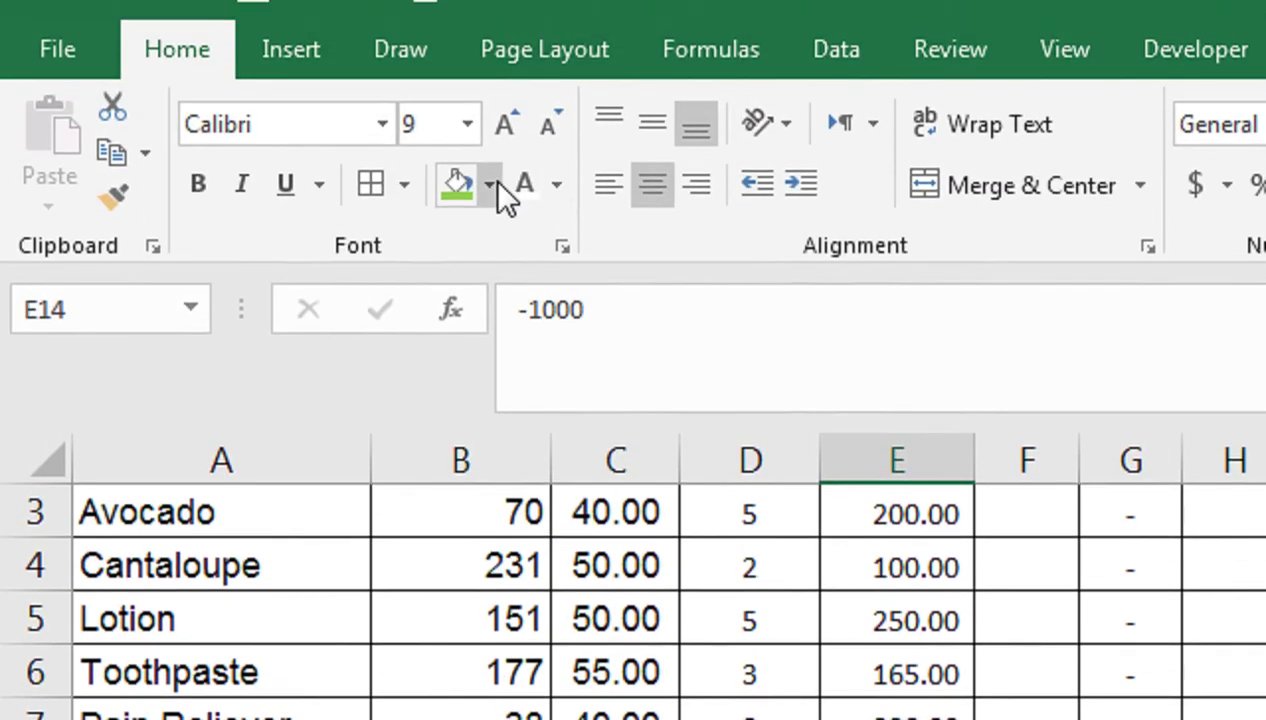
pyautogui.click(489, 107)
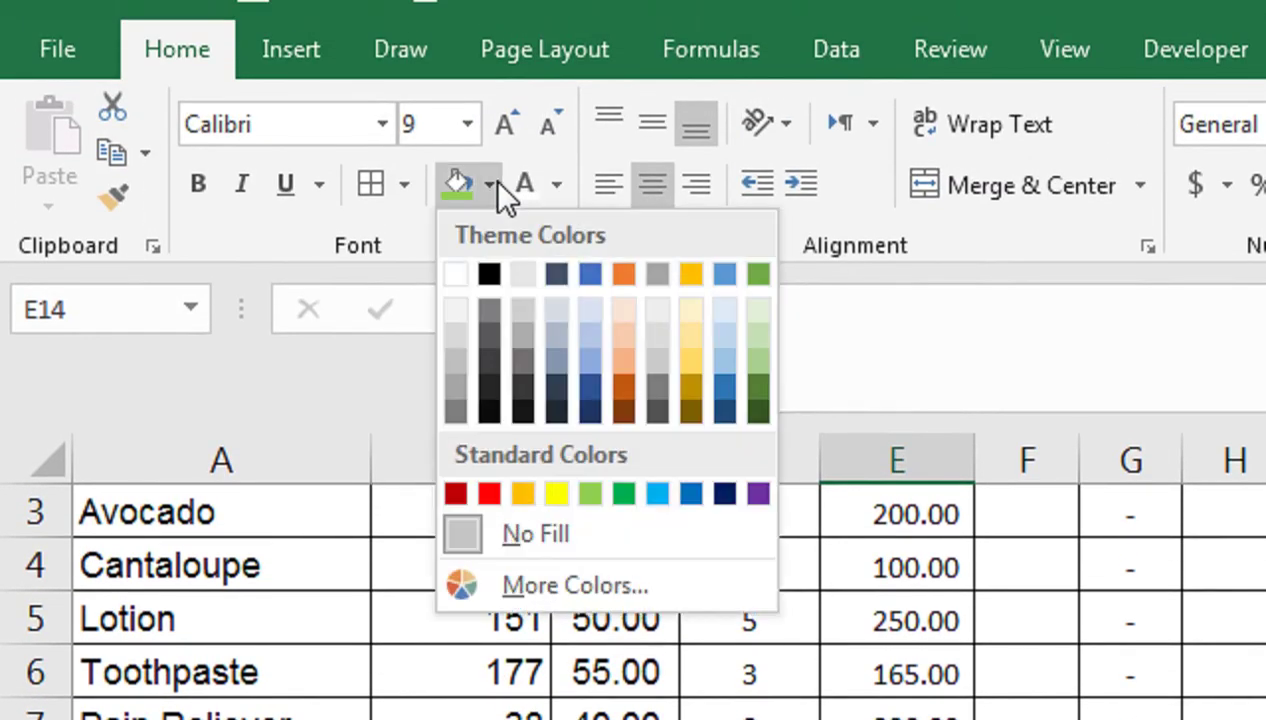
pyautogui.click(404, 184)
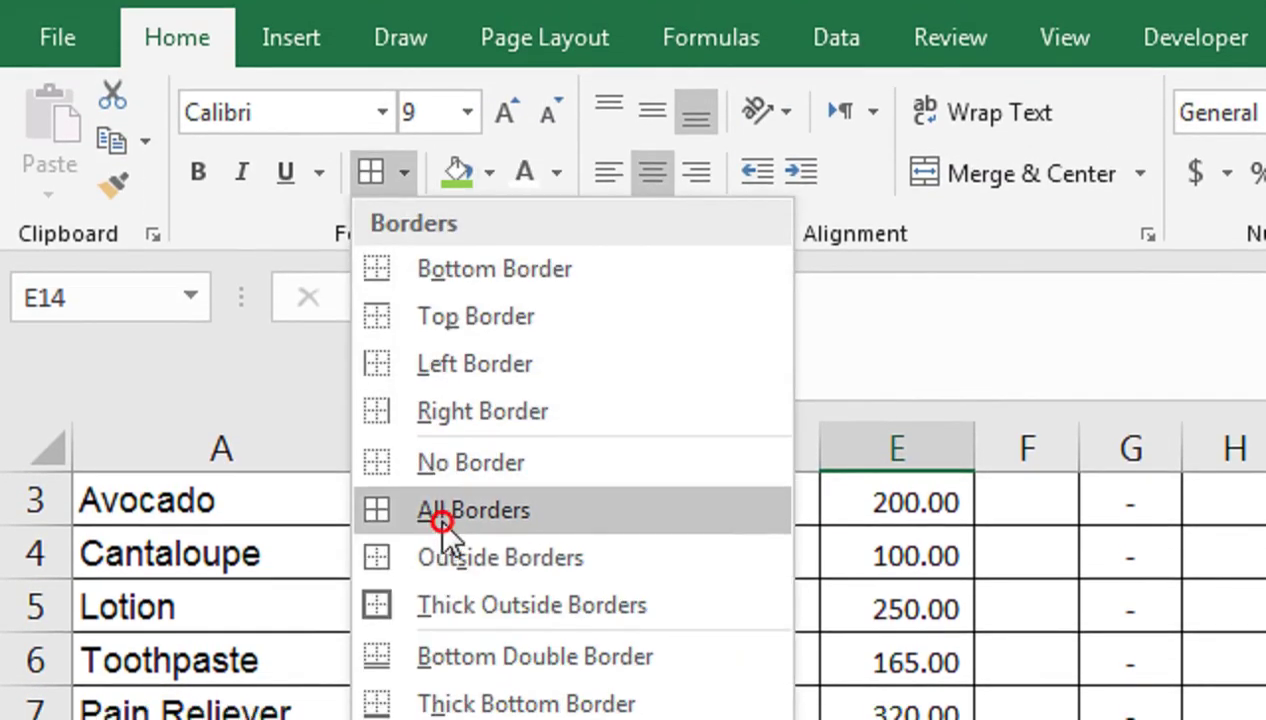
pyautogui.click(438, 511)
# Merge each of the TOTAL, Expense and N-Inc rows across columns A to D in A13:D15 and enlarge their font
pyautogui.moveTo(595, 605); pyautogui.dragTo(217, 670)
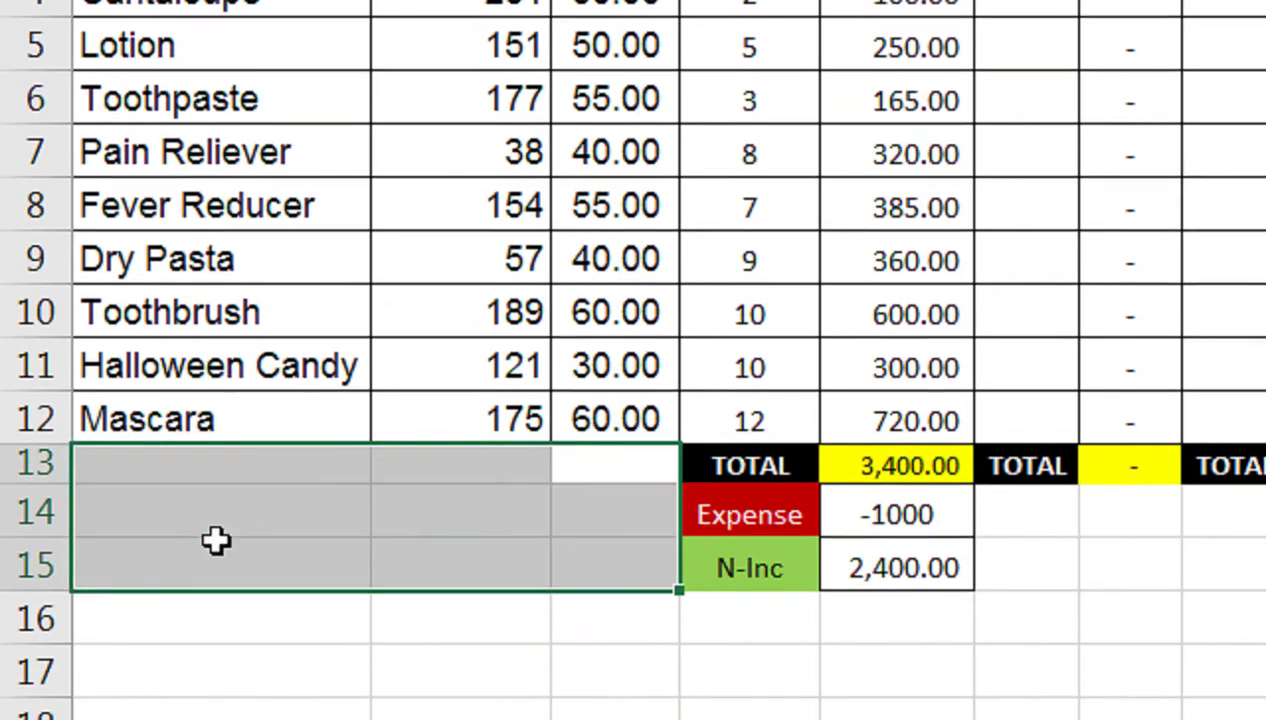
pyautogui.keyDown('ctrl'); pyautogui.click(706, 469); pyautogui.keyUp('ctrl')
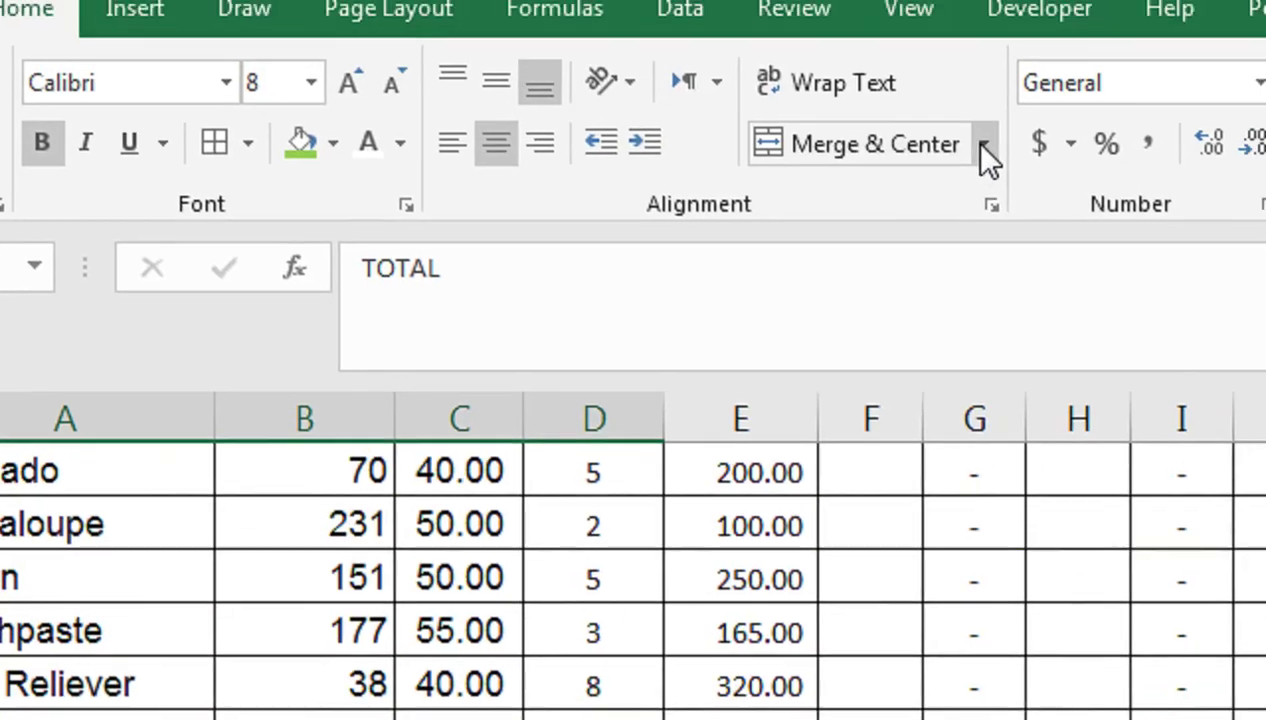
pyautogui.click(985, 150)
pyautogui.click(975, 240)
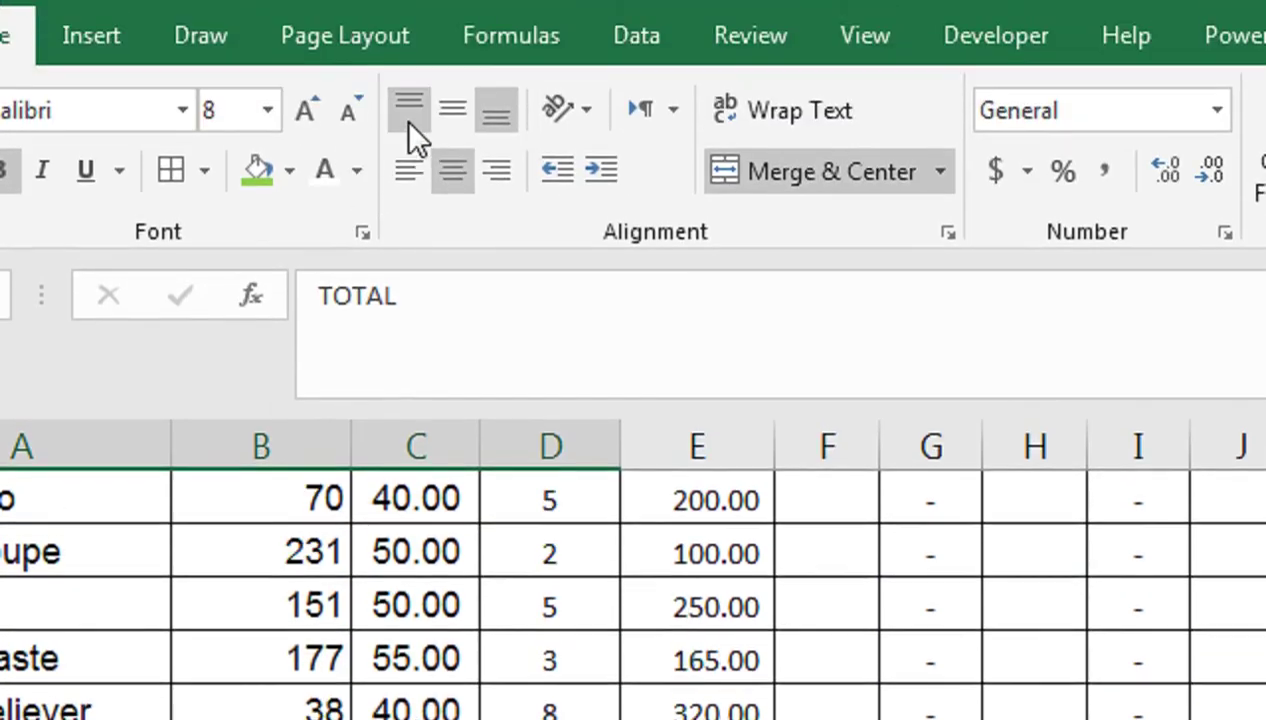
pyautogui.click(328, 186)
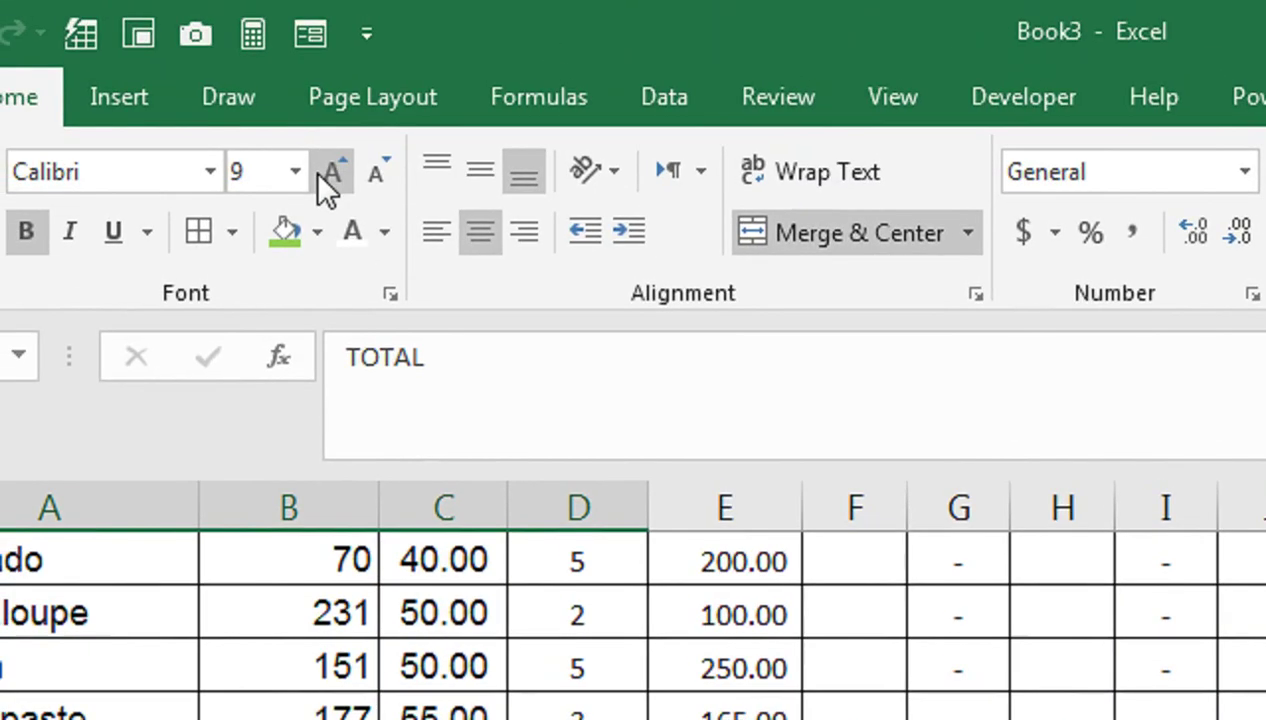
pyautogui.click(318, 172)
pyautogui.click(318, 172)
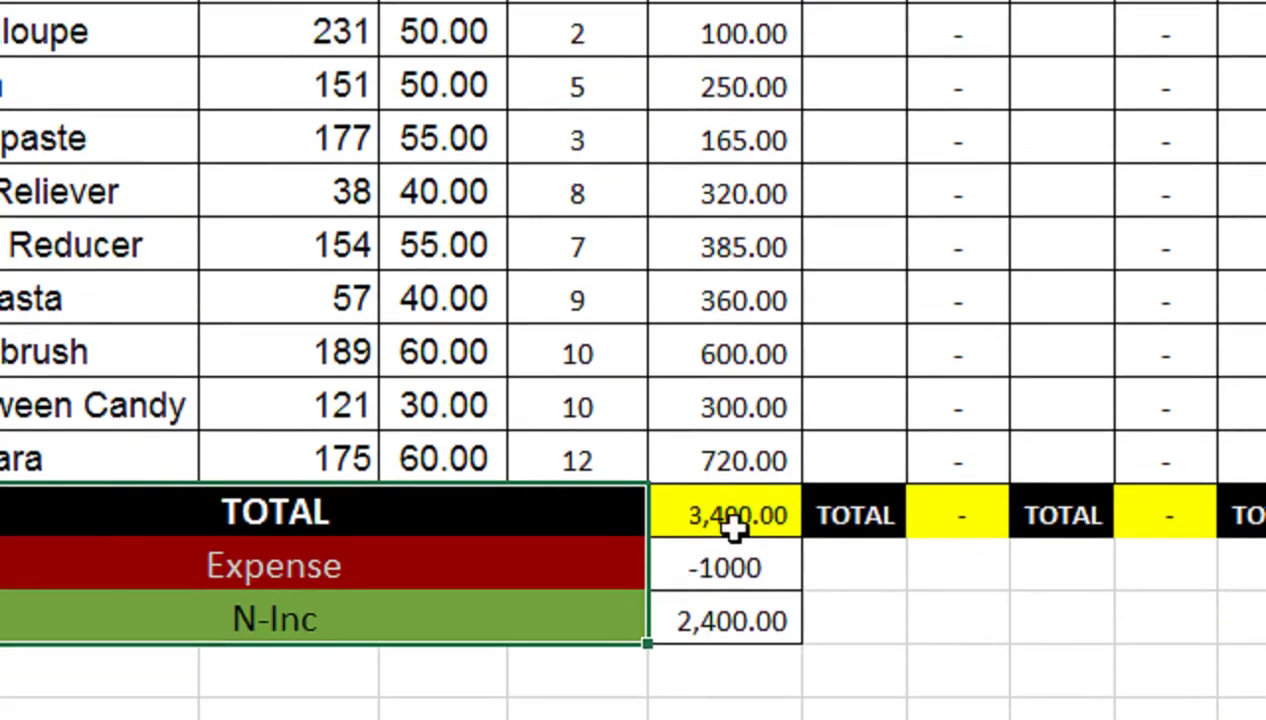
pyautogui.click(737, 711)
pyautogui.moveTo(741, 554); pyautogui.dragTo(750, 567)
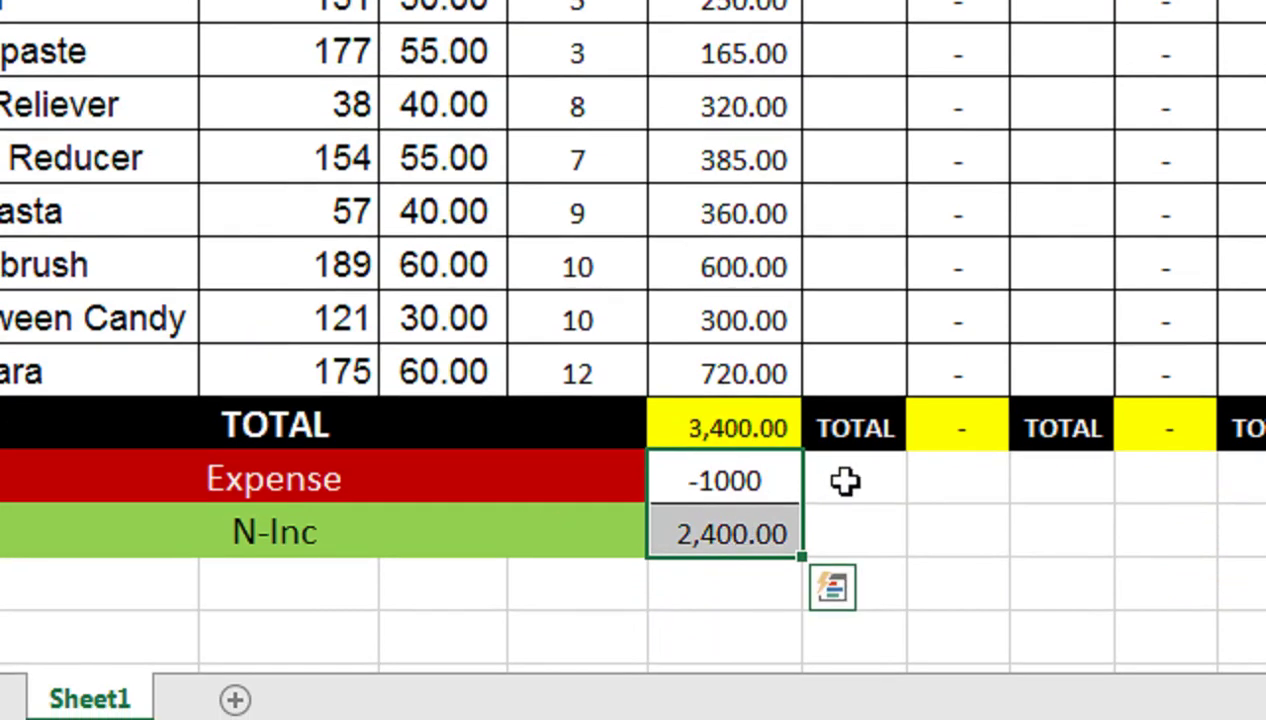
pyautogui.moveTo(938, 470); pyautogui.dragTo(945, 506)
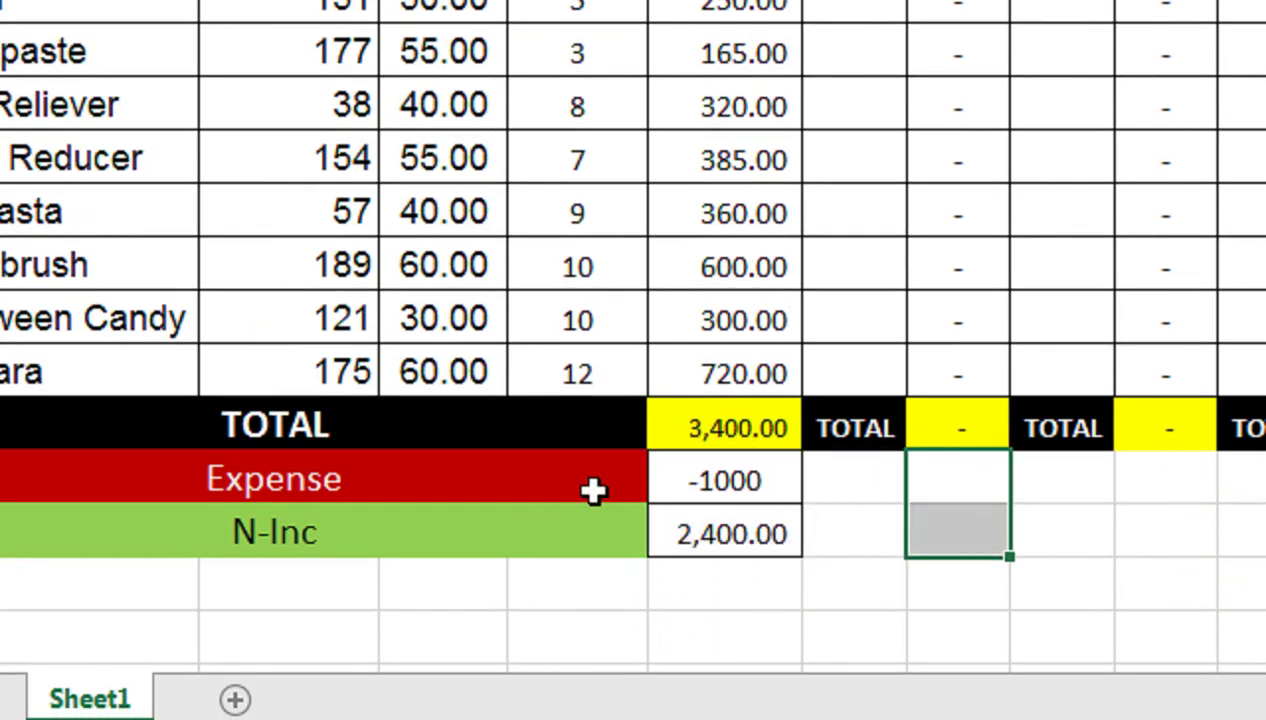
pyautogui.click(391, 473)
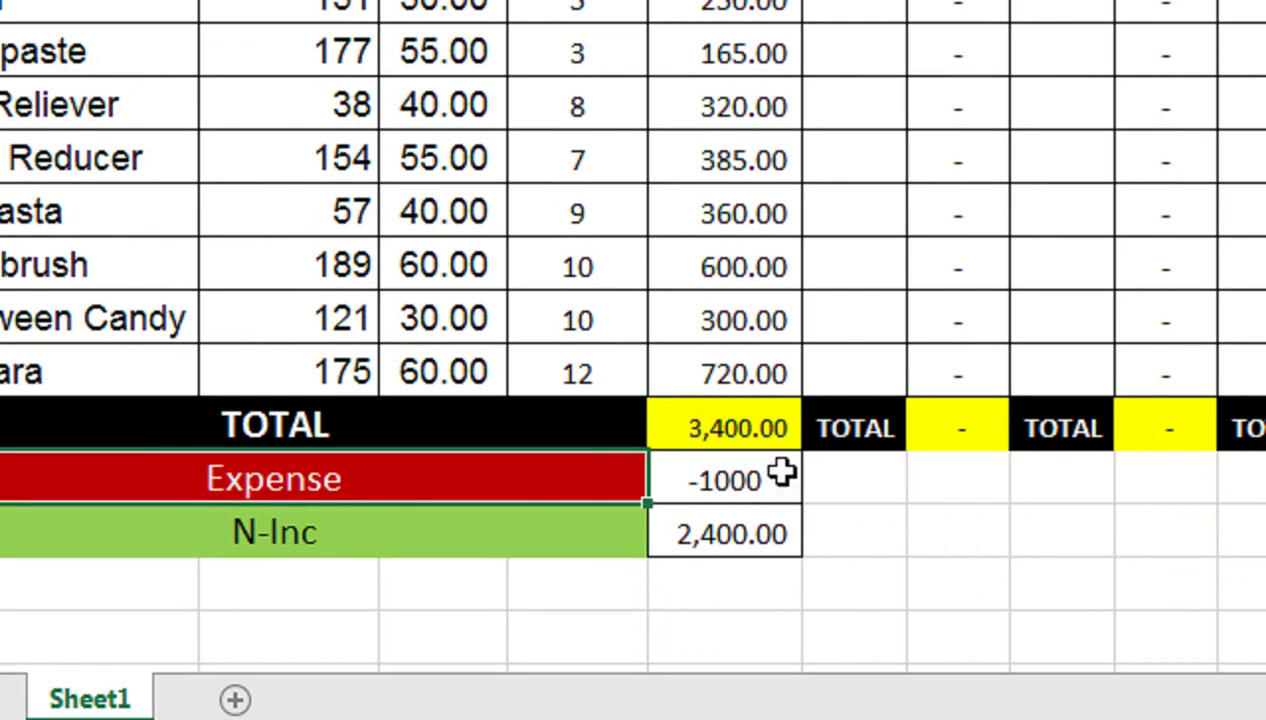
# Enter the labels Expesne in F14 and N-Inc in F15, and widen column F to fit them
pyautogui.click(866, 474)
pyautogui.write('Expense')
pyautogui.press('Return')
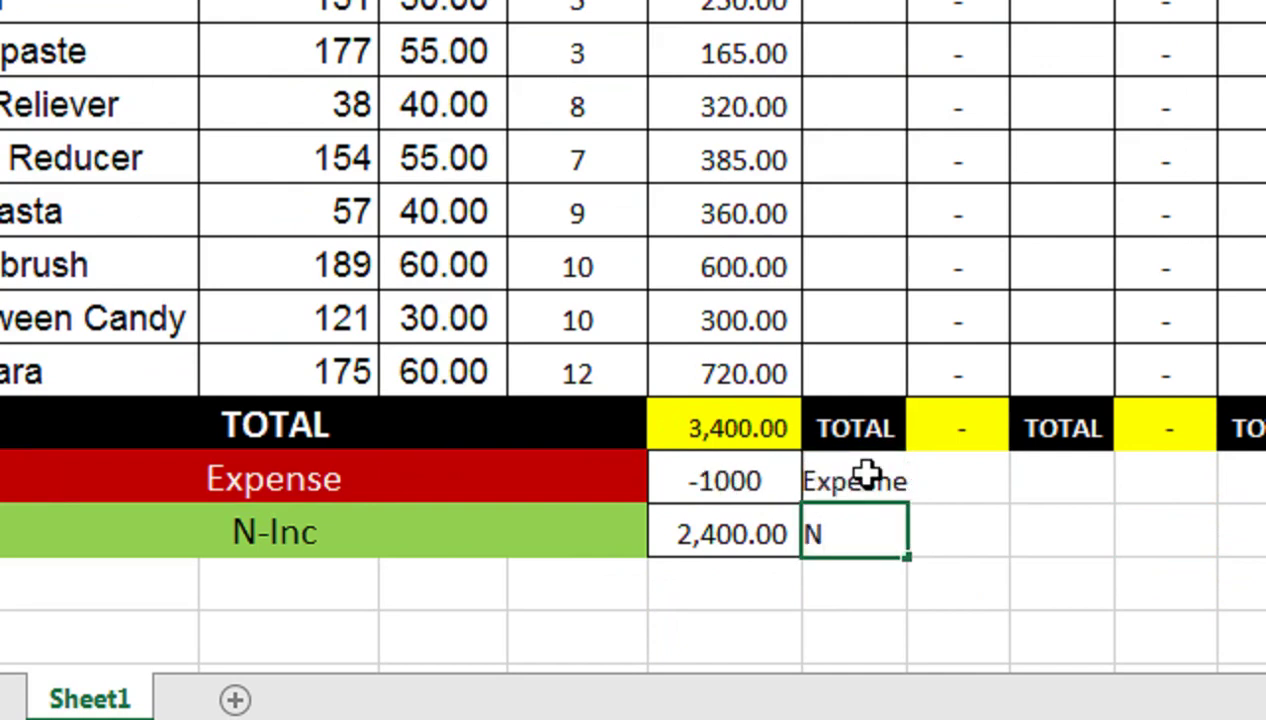
pyautogui.write('N-Inc')
pyautogui.press('Return')
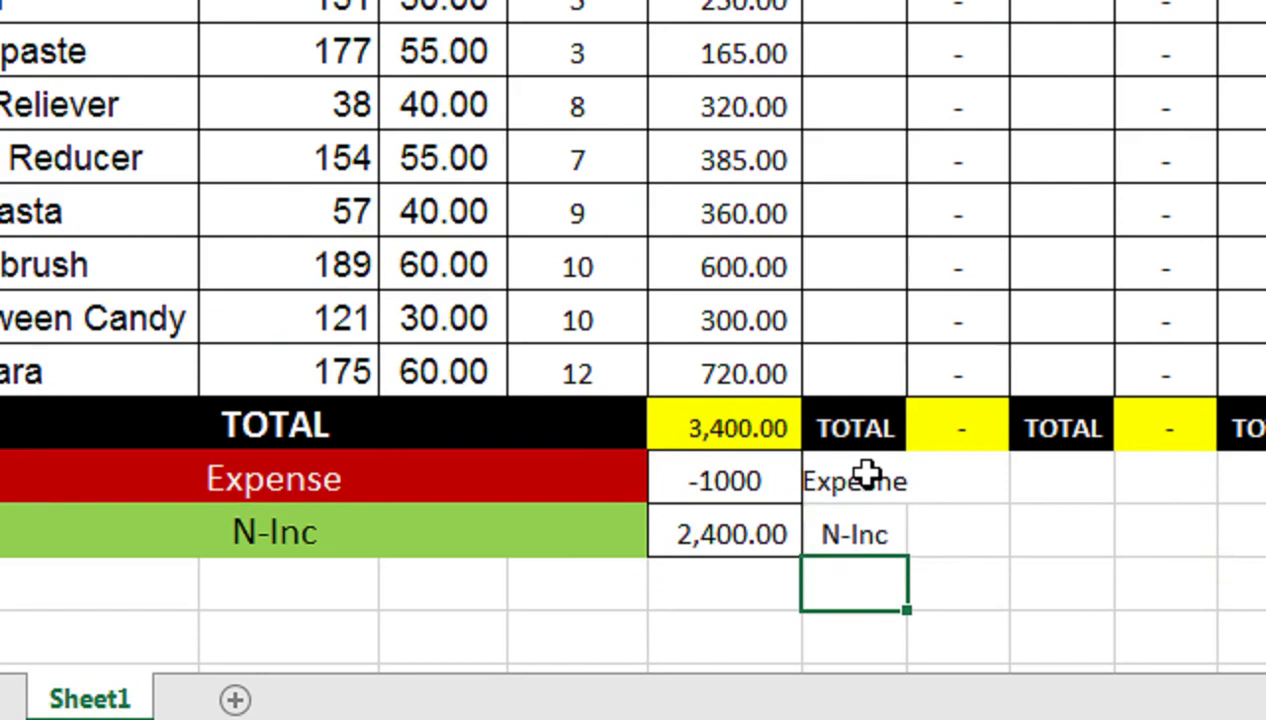
pyautogui.moveTo(905, 155); pyautogui.dragTo(941, 155)
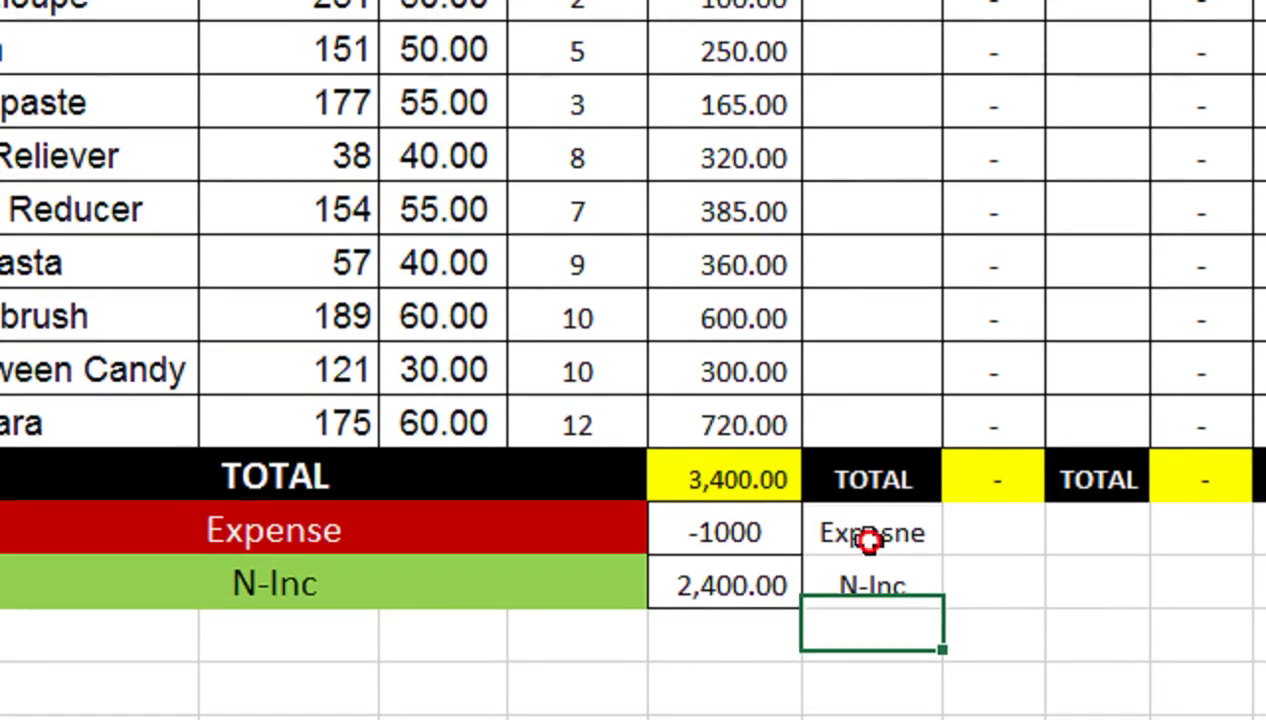
# Fill the F14 label with dark red and make its text white, and fill the N-Inc label in F15 with light green
pyautogui.click(870, 582)
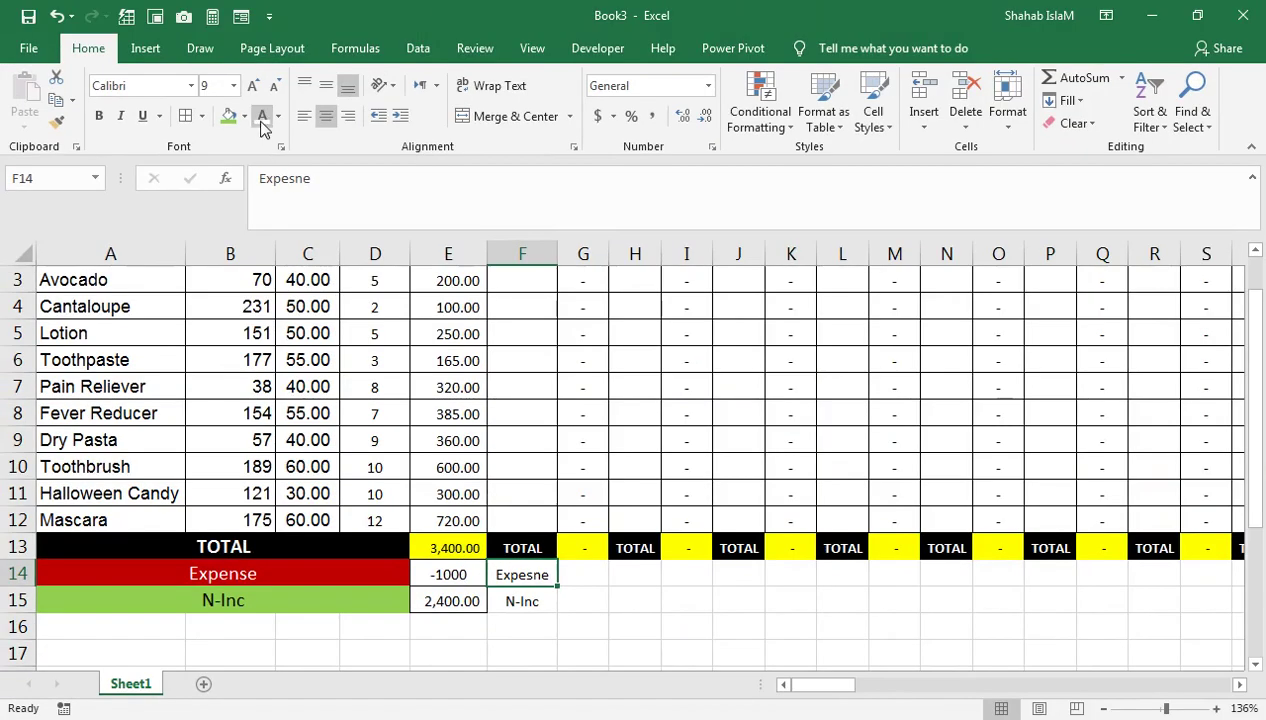
pyautogui.click(244, 116)
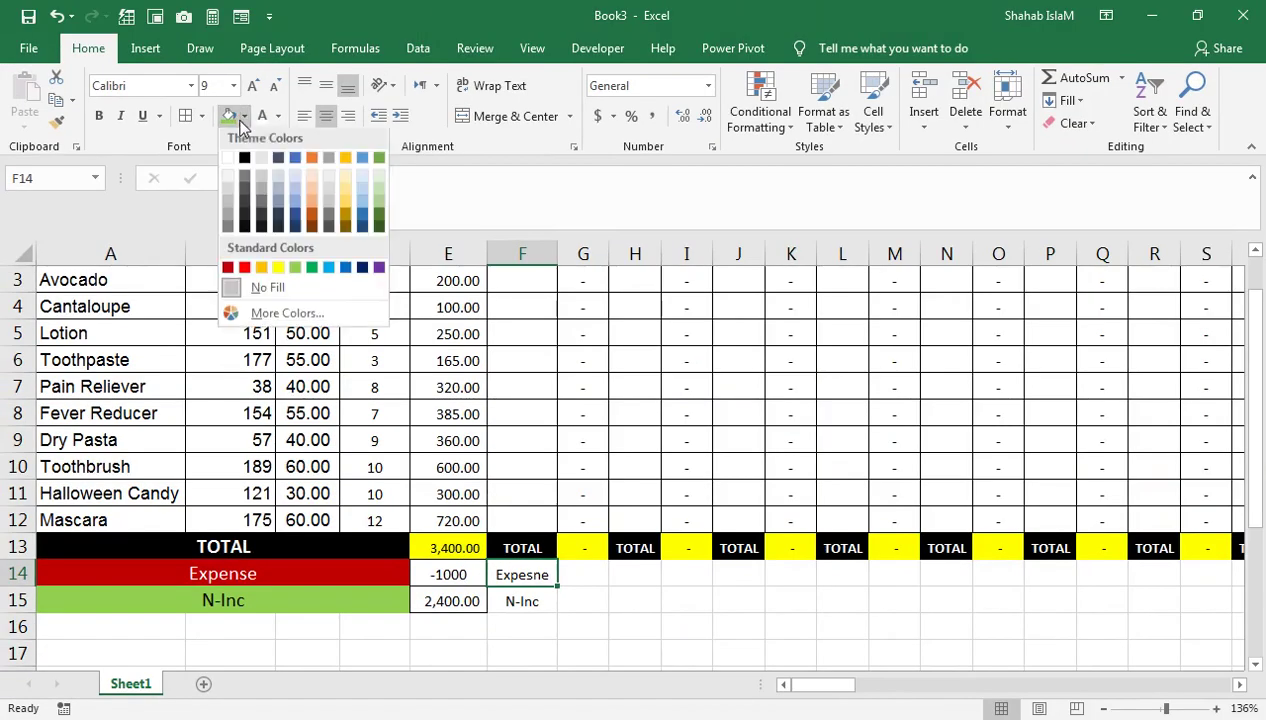
pyautogui.click(227, 271)
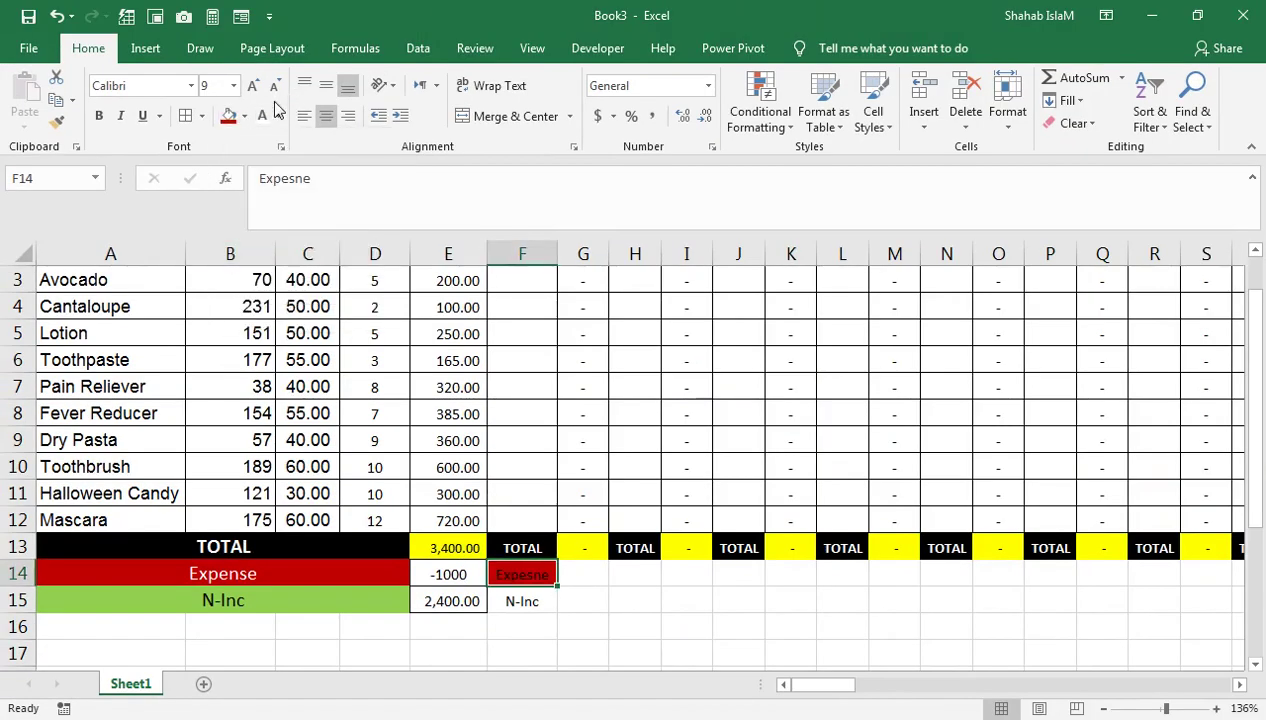
pyautogui.click(511, 598)
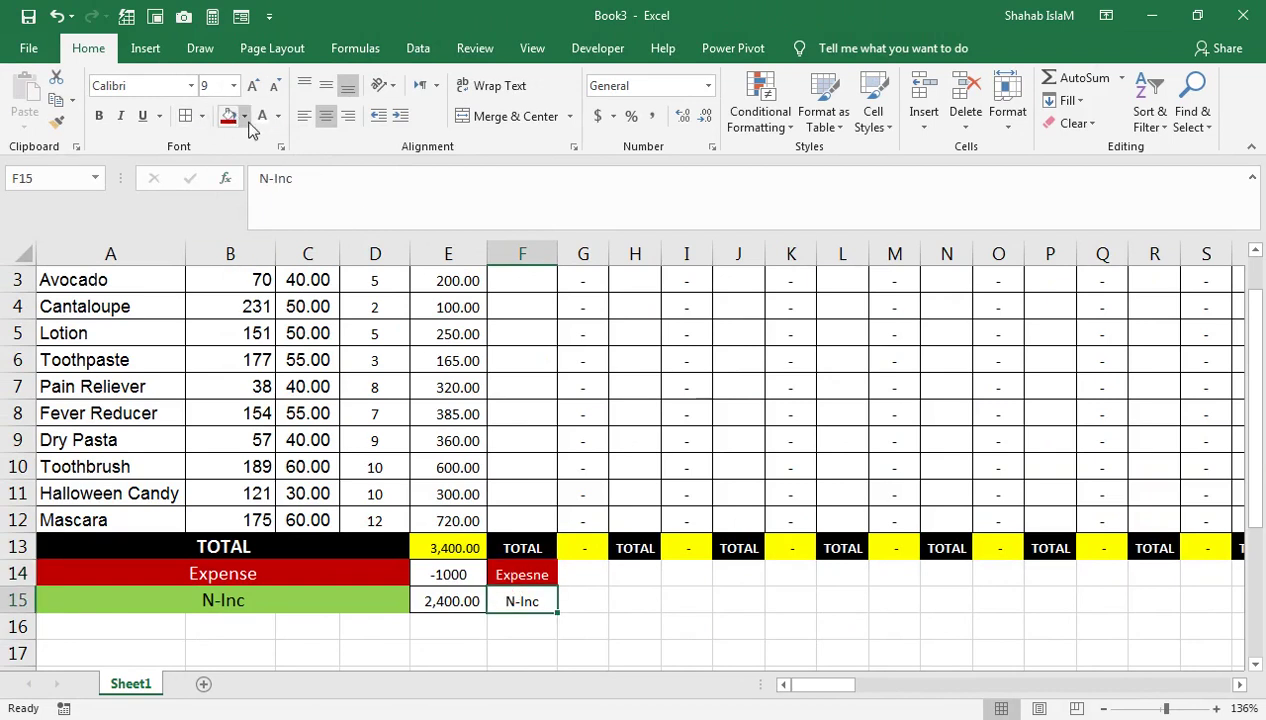
pyautogui.click(244, 116)
pyautogui.click(294, 270)
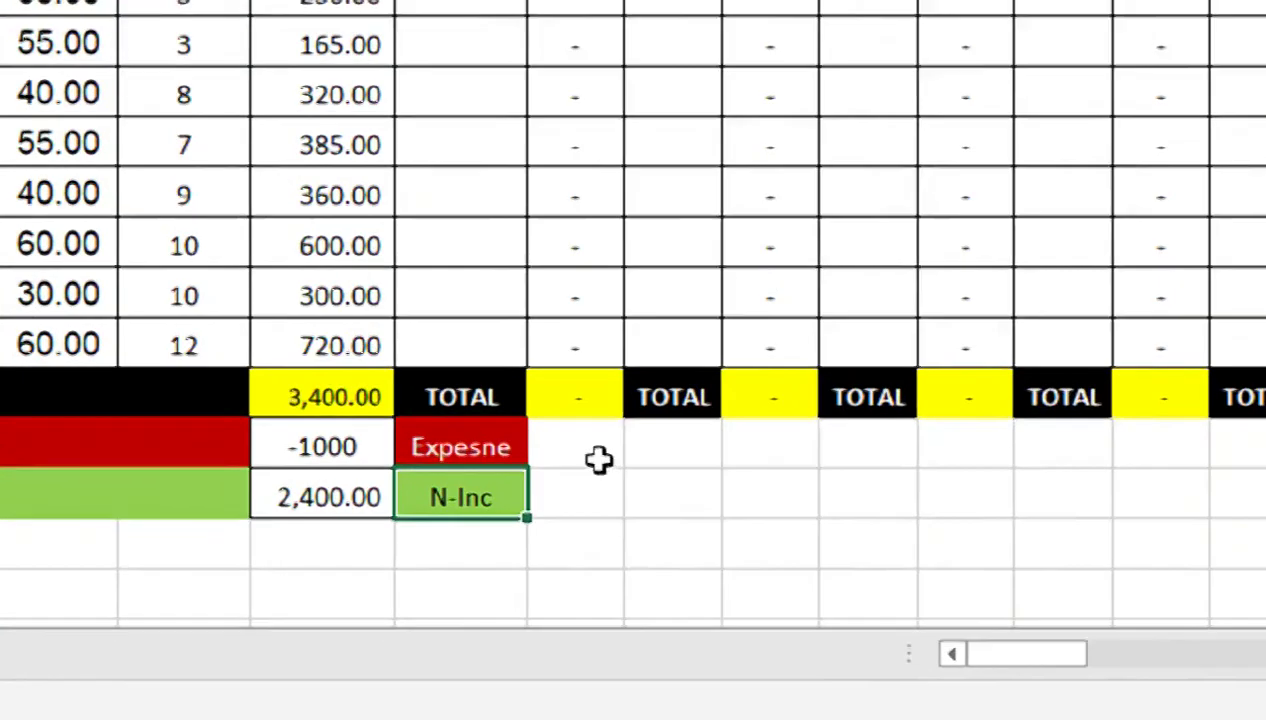
# Enter 2-Apr sold quantities 2, 3 and 5 in F3:F5 and autofit column G
pyautogui.click(593, 583)
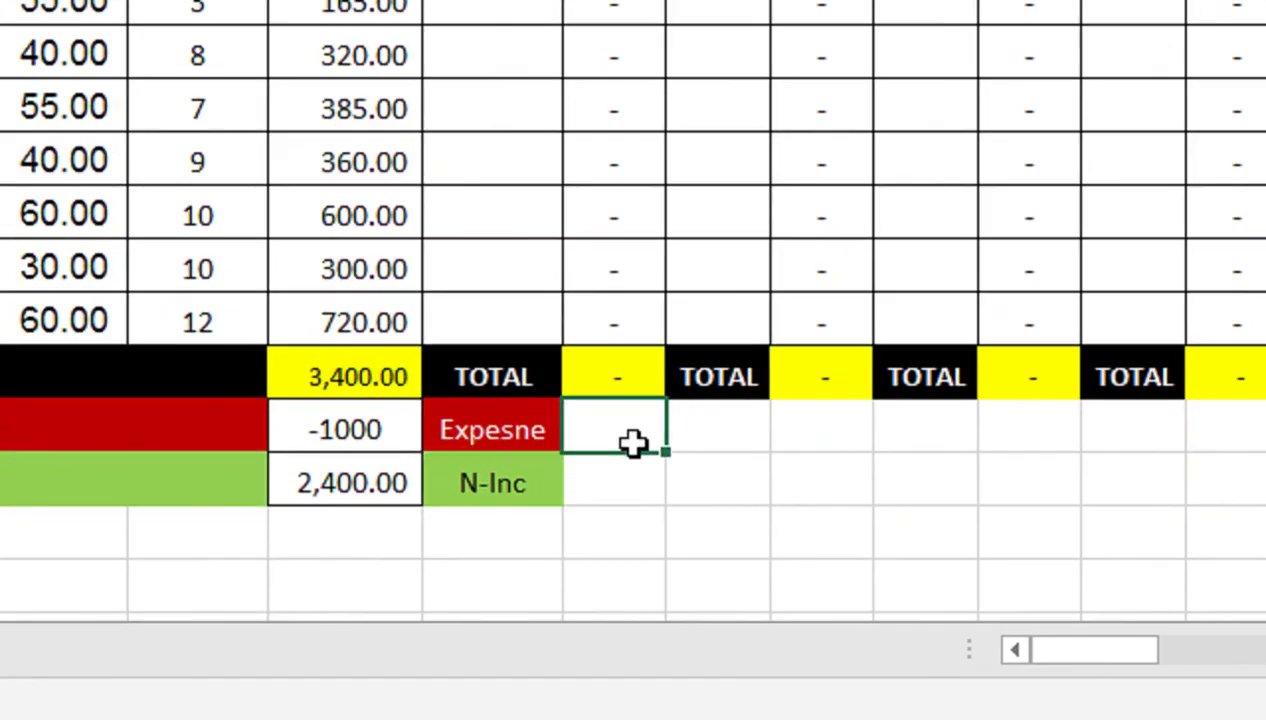
pyautogui.click(503, 124)
pyautogui.click(520, 435)
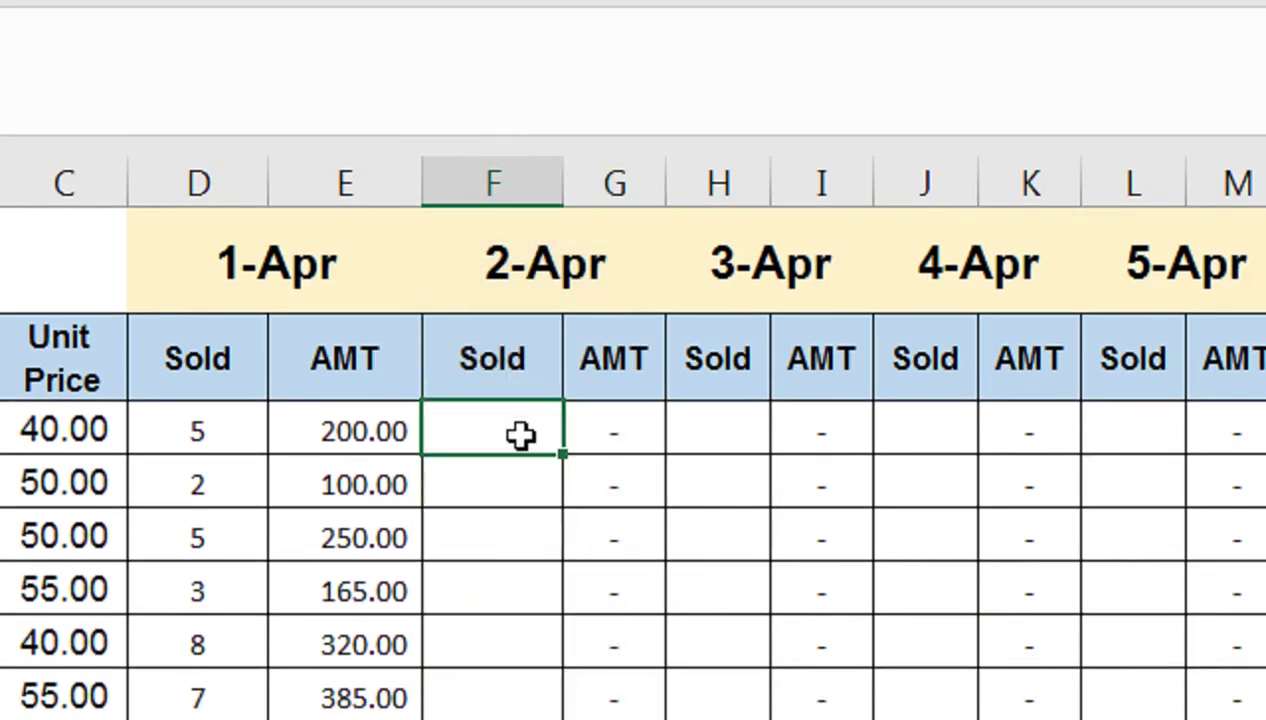
pyautogui.write('2')
pyautogui.press('Return')
pyautogui.write('3')
pyautogui.press('Return')
pyautogui.write('5')
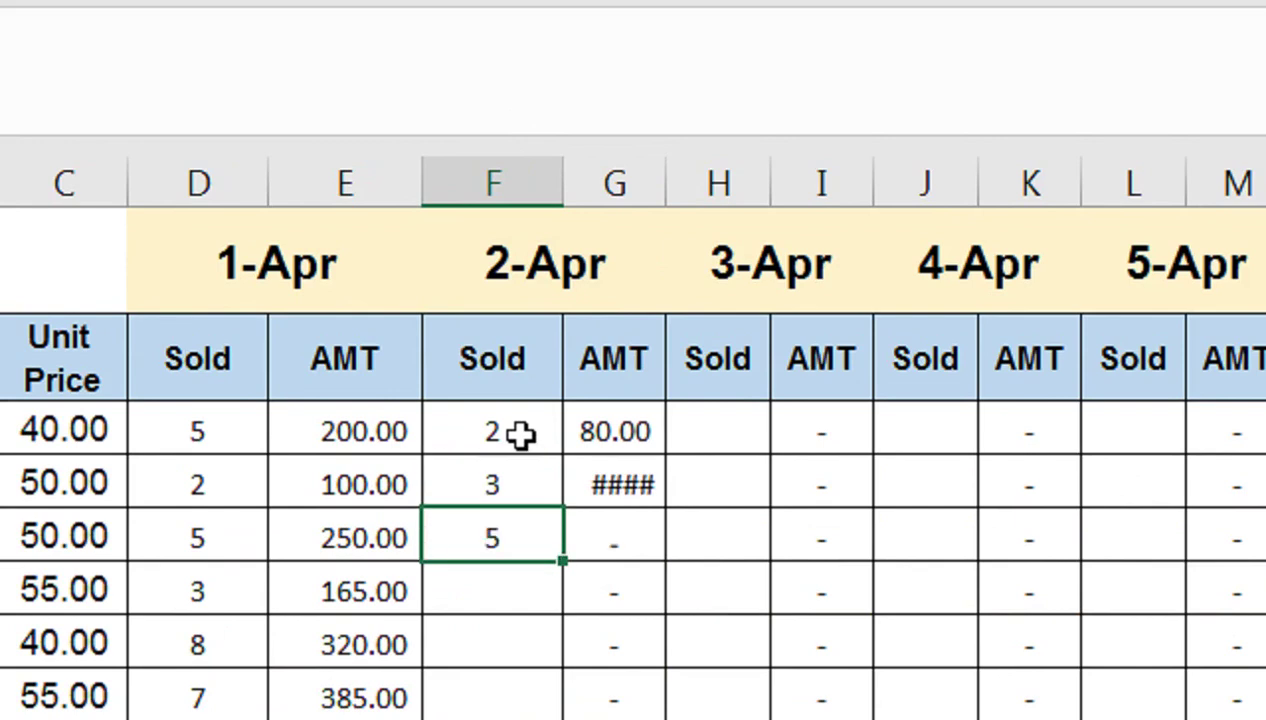
pyautogui.press('Return')
pyautogui.click(590, 184)
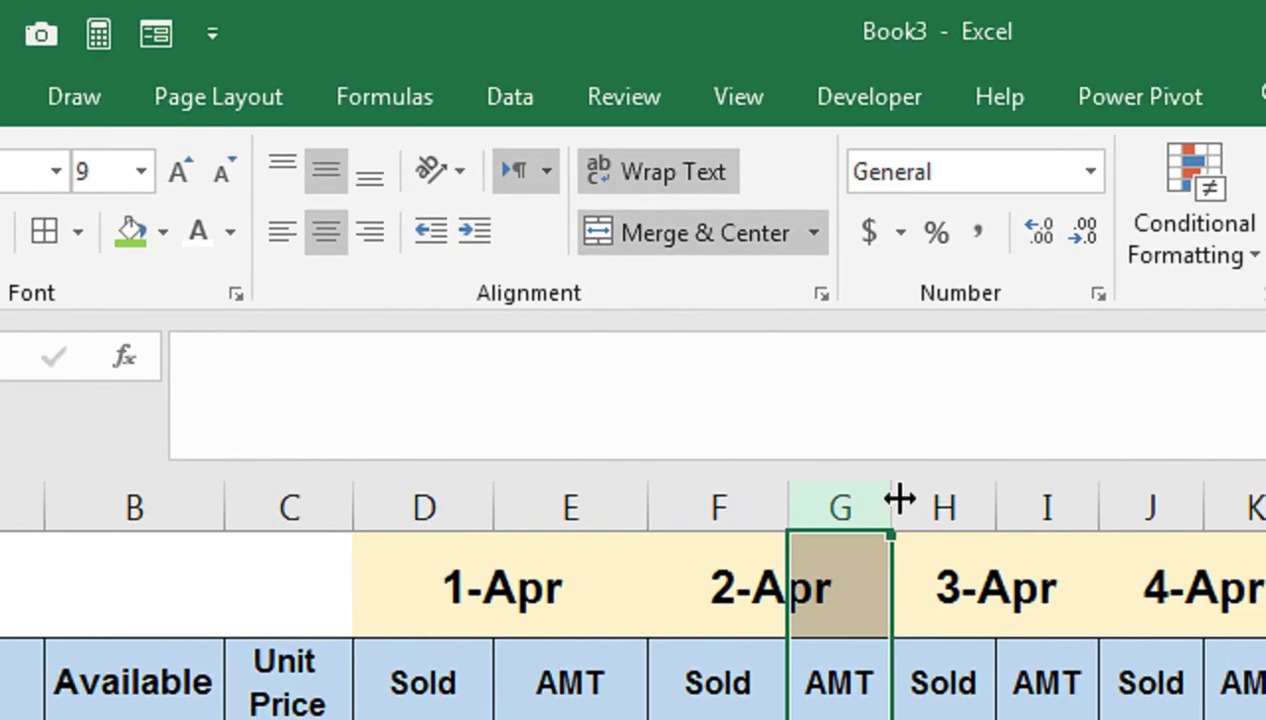
pyautogui.doubleClick(897, 500)
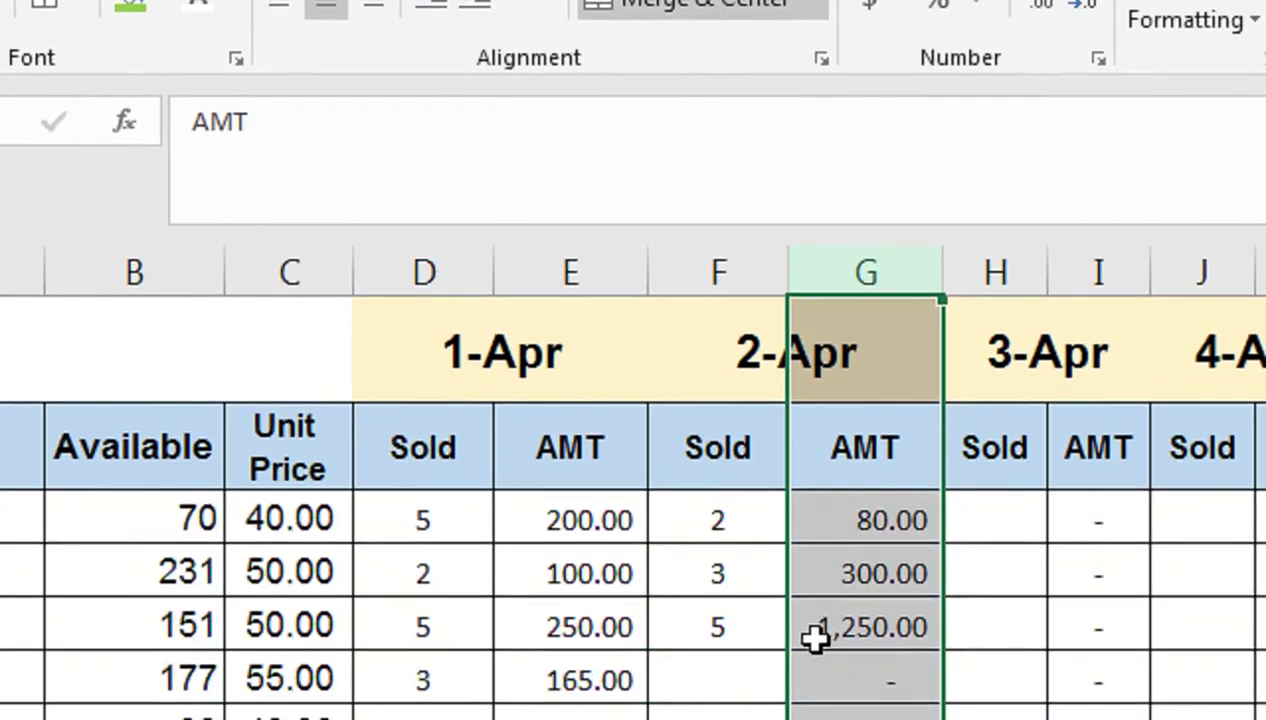
# Enter the remaining 2-Apr sold quantities 2, 4, 3, 4, 5, 10 and 4 in F6:F12
pyautogui.click(735, 520)
pyautogui.write('2')
pyautogui.press('Return')
pyautogui.press('Down')
pyautogui.write('3')
pyautogui.hotkey('ctrl', 'Return')
pyautogui.press('Up')
pyautogui.write('4')
pyautogui.press('Return')
pyautogui.press('Down')
pyautogui.press('Down')
pyautogui.press('Up')
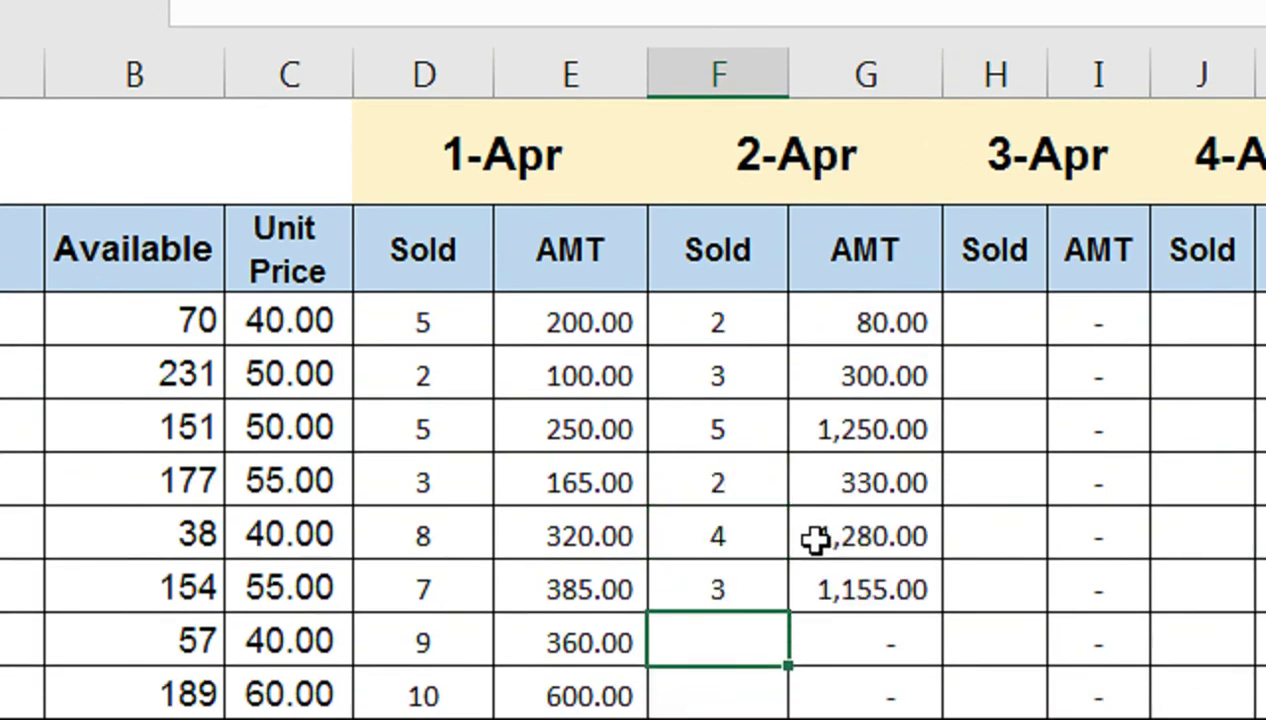
pyautogui.write('4')
pyautogui.press('Return')
pyautogui.write('5')
pyautogui.press('Return')
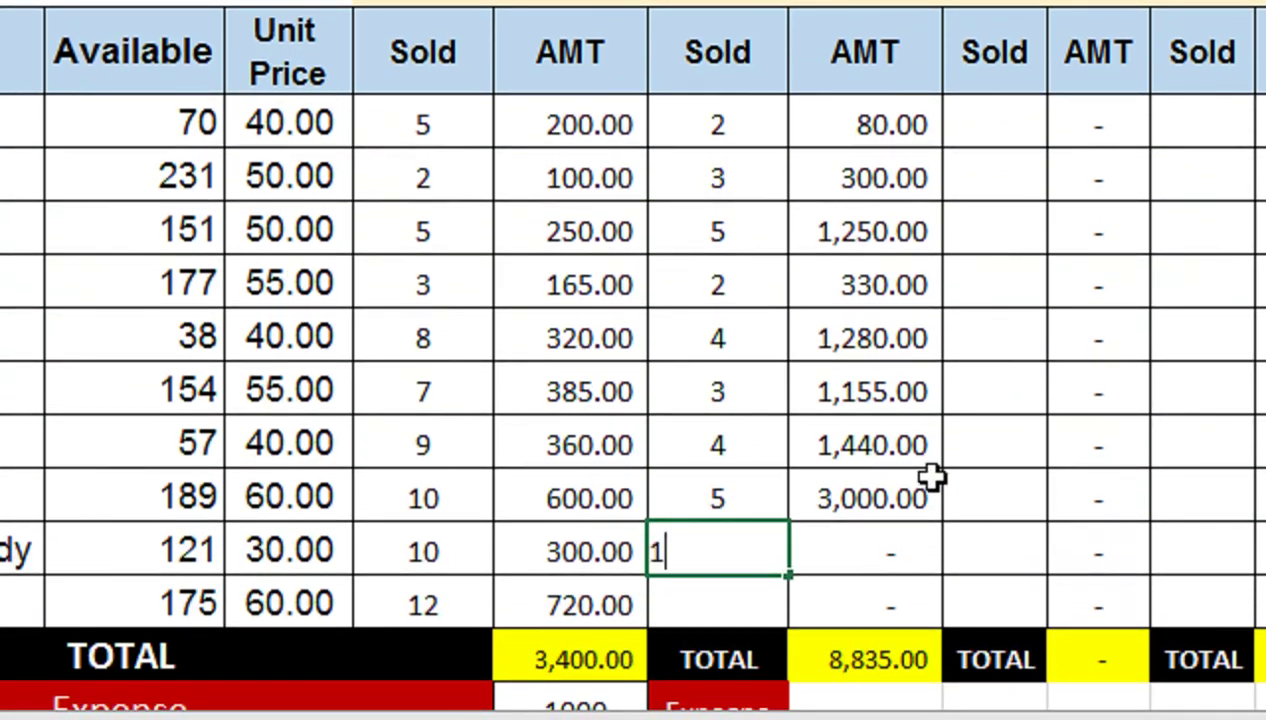
pyautogui.press('Return')
pyautogui.write('4')
pyautogui.press('Return')
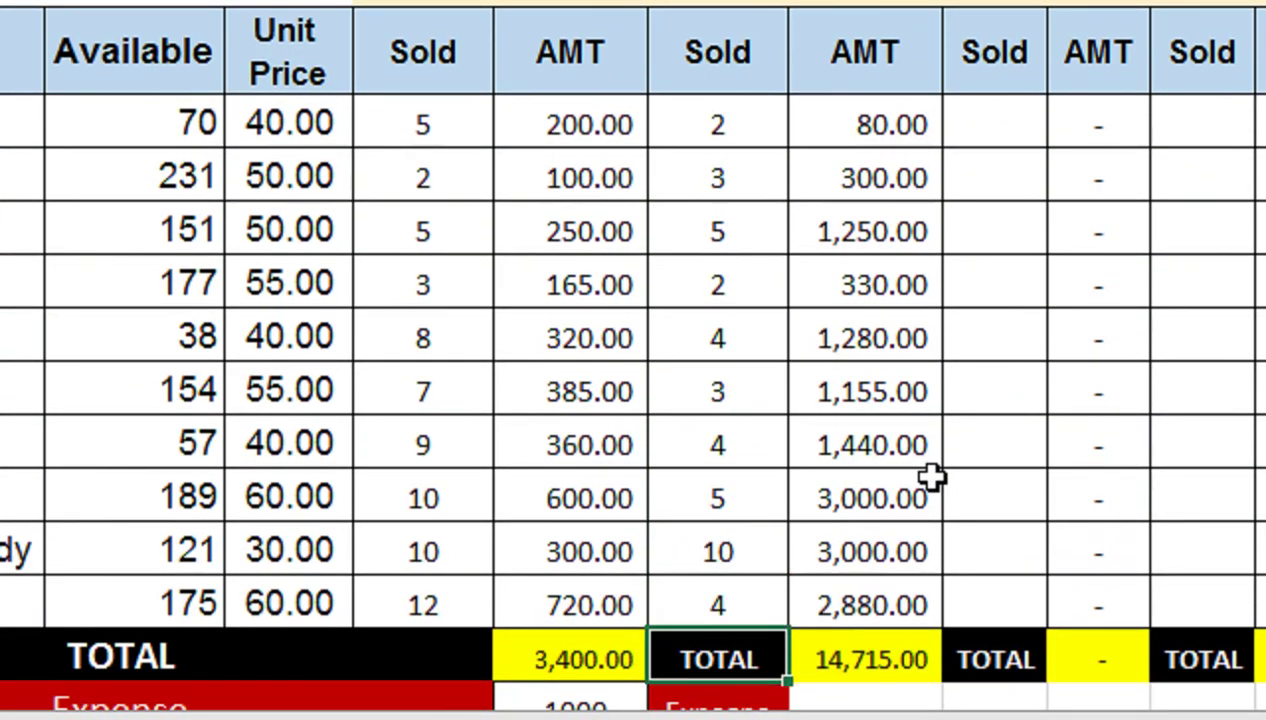
# Enter the 2-Apr expense as -2000 in G14
pyautogui.moveTo(887, 690); pyautogui.dragTo(887, 628)
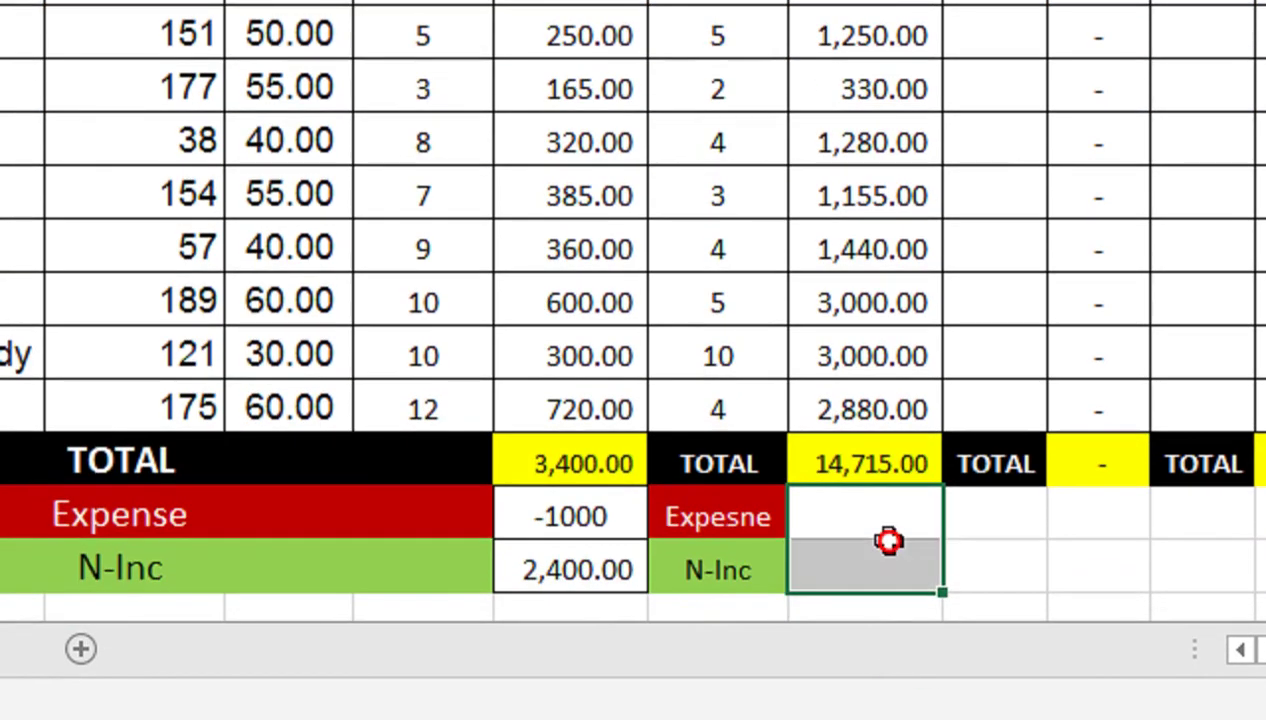
pyautogui.moveTo(889, 521); pyautogui.dragTo(885, 505)
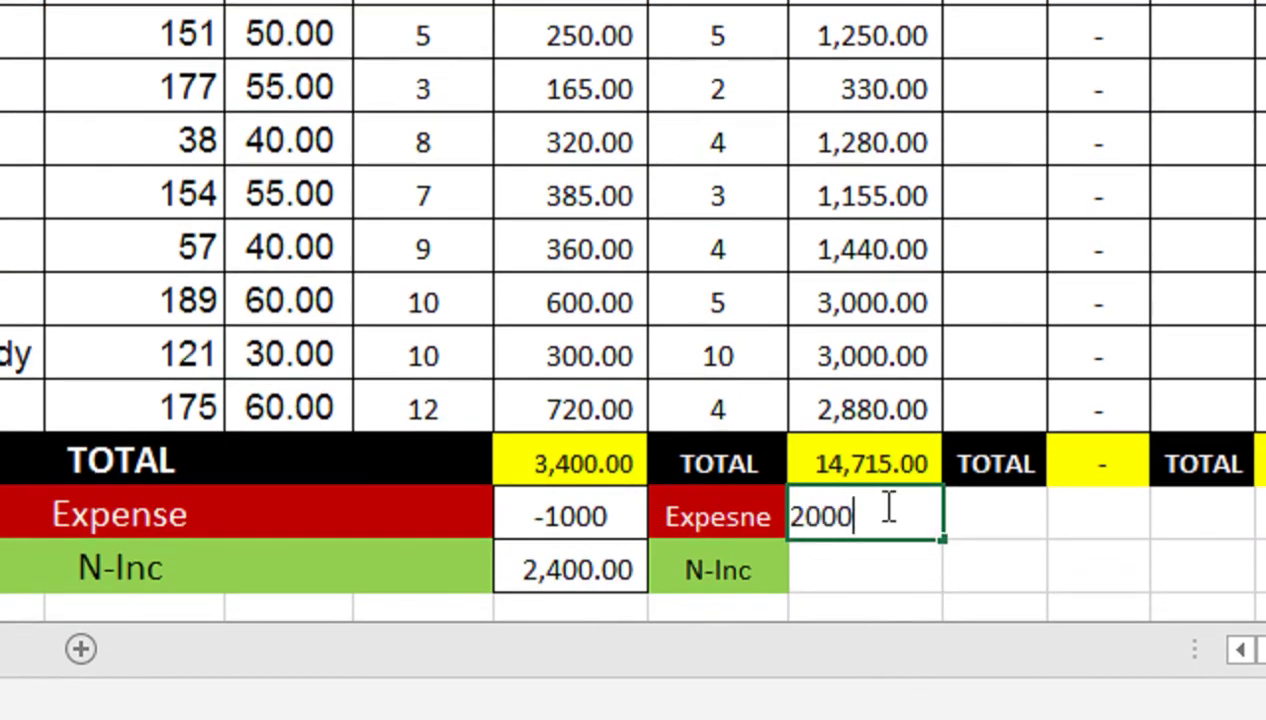
pyautogui.press('Escape')
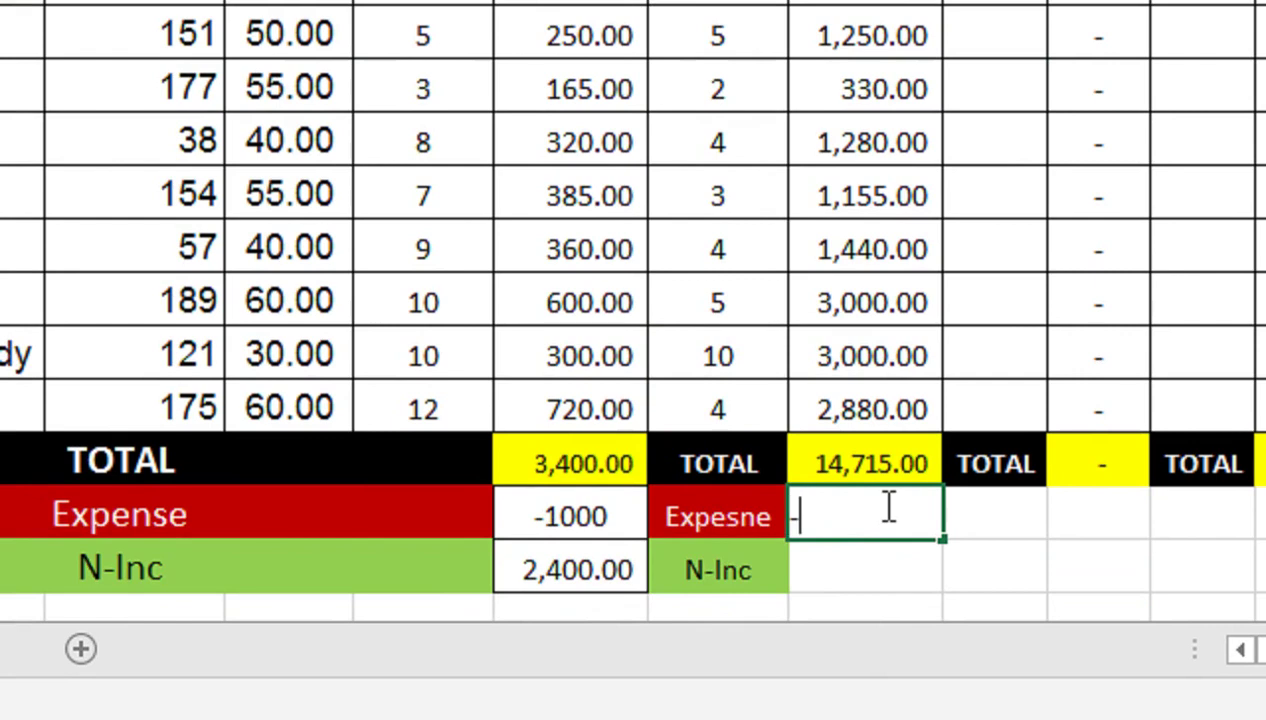
pyautogui.press('Return')
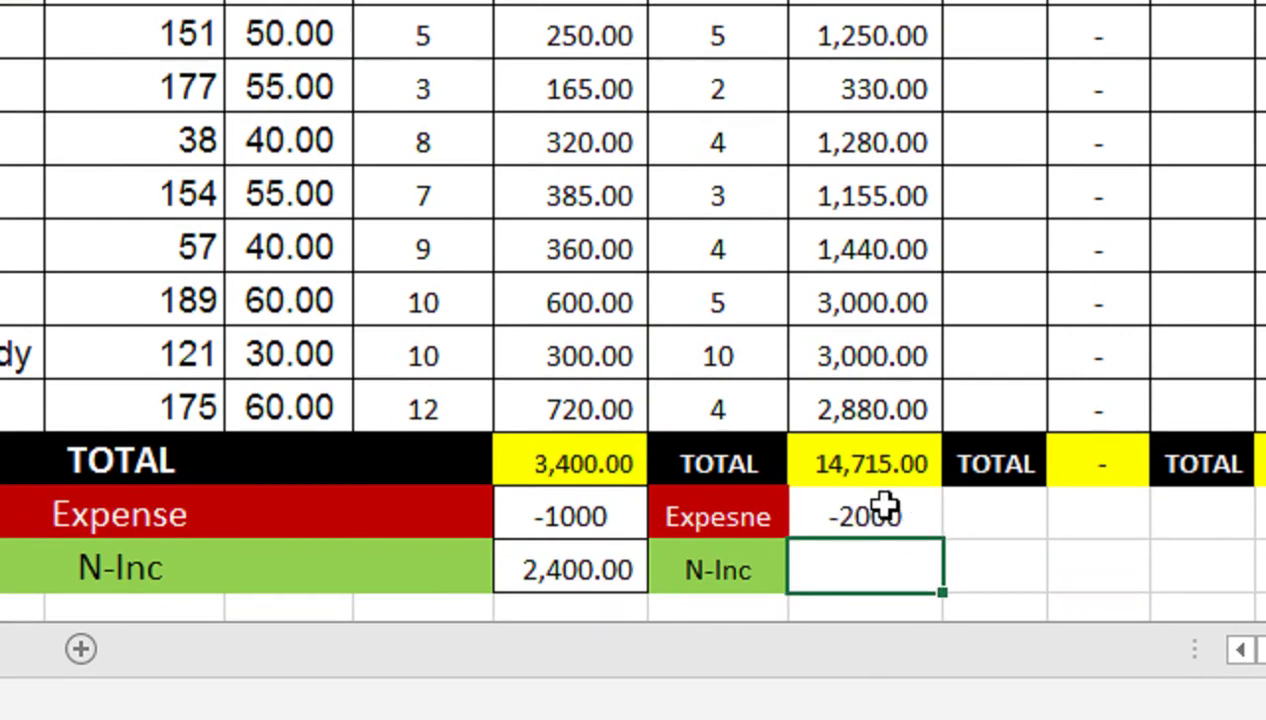
# Calculate the 2-Apr net income in G15 with a SUM of G13:G14
pyautogui.hotkey('alt', '=')
pyautogui.hotkey('shift', 'Up')
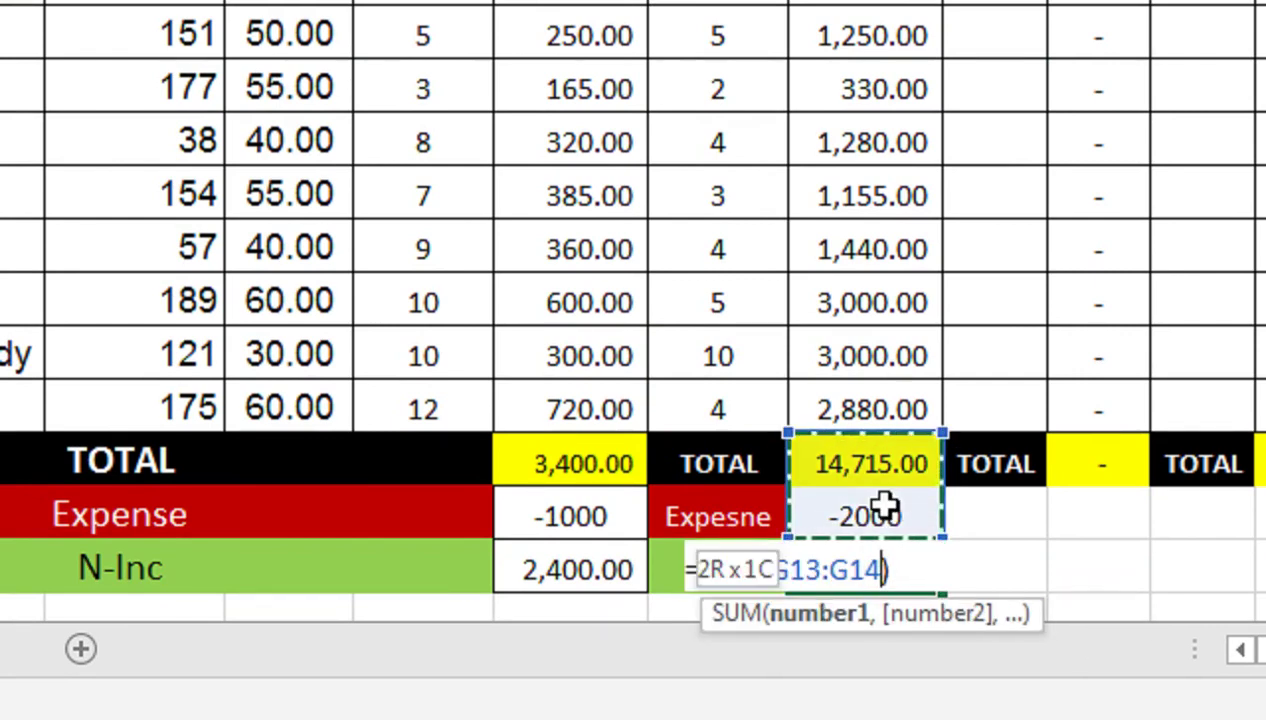
pyautogui.press('Return')
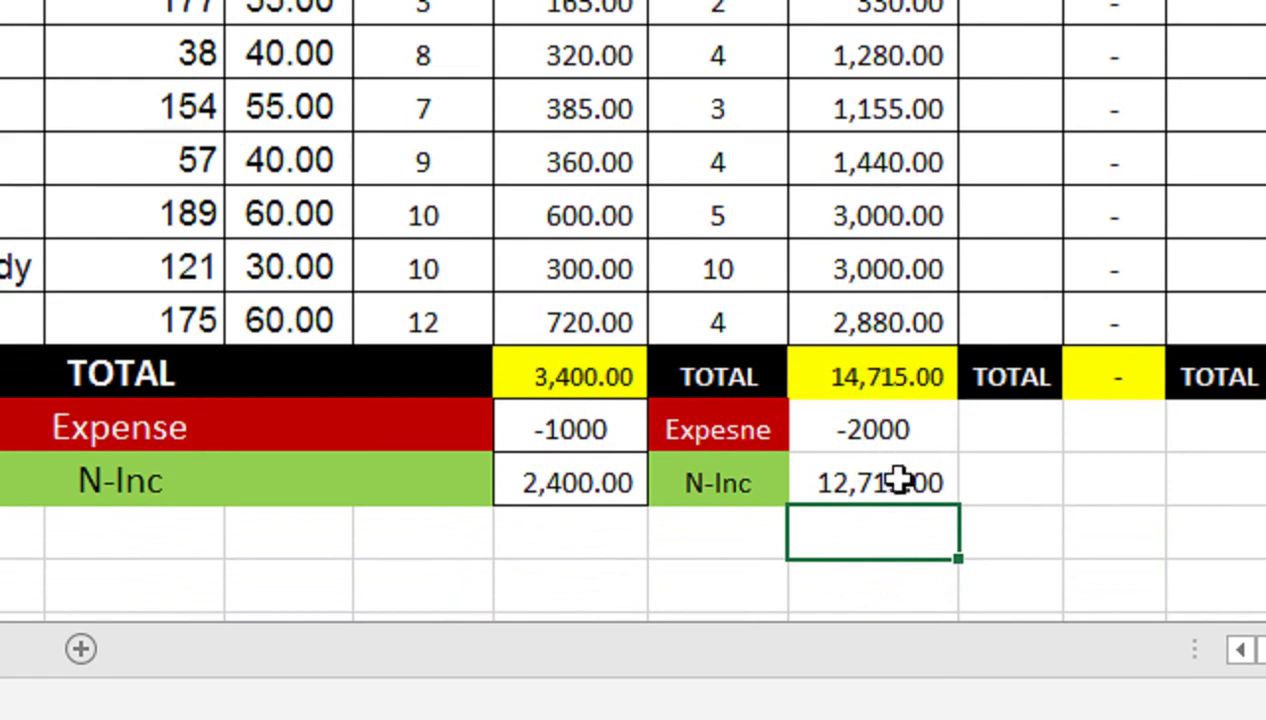
# Fill the 2-Apr expense and net income block F14:G15 across to the 3-Apr columns H14:I15
pyautogui.click(897, 483)
pyautogui.moveTo(726, 426); pyautogui.dragTo(805, 466)
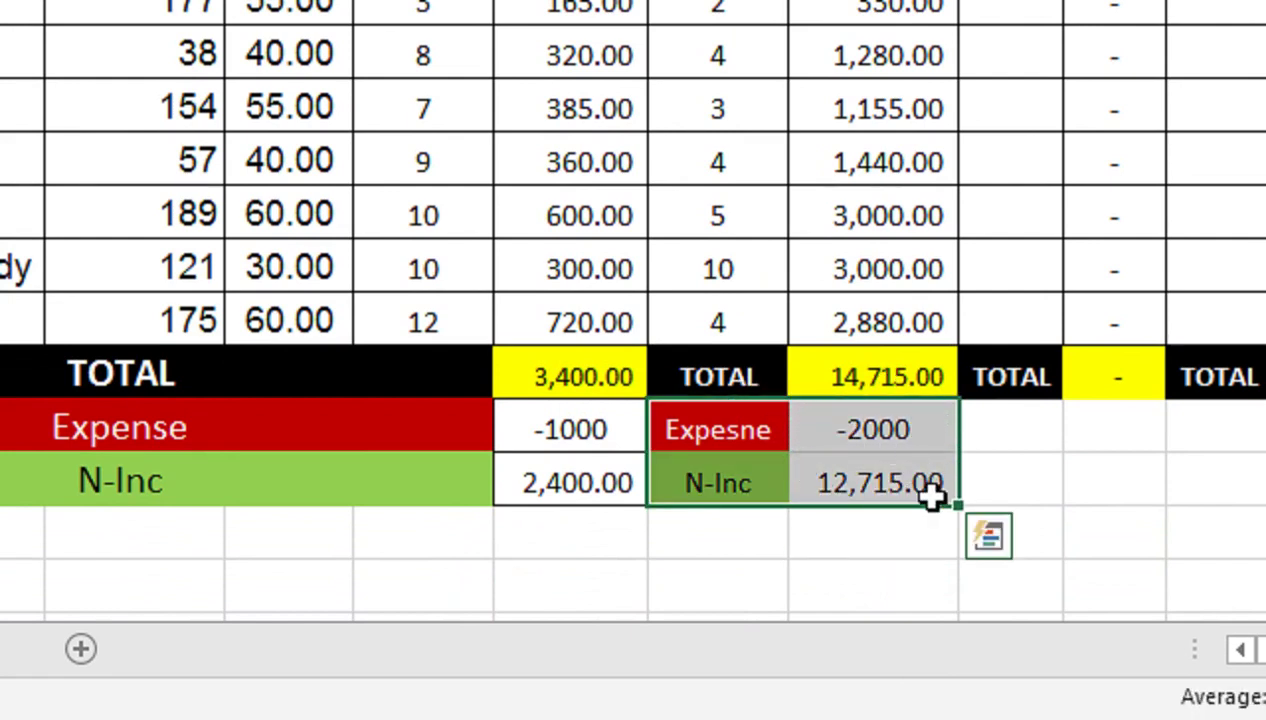
pyautogui.moveTo(957, 504); pyautogui.dragTo(1166, 508)
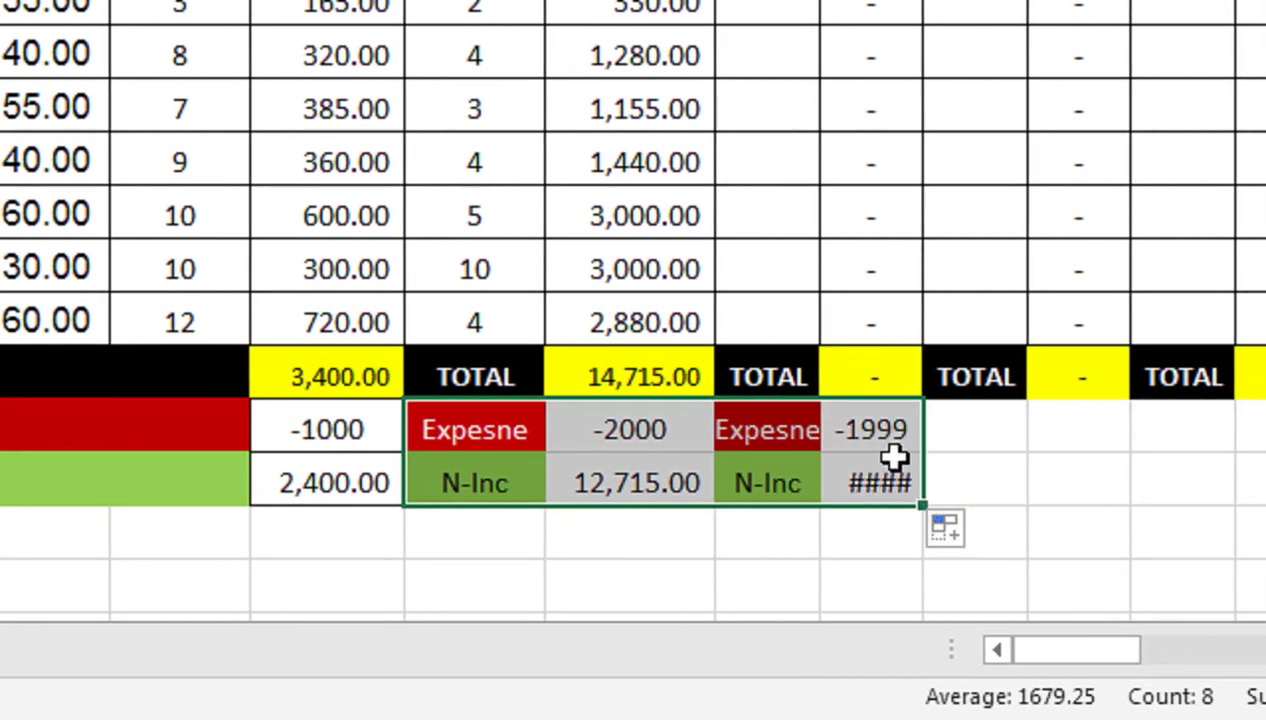
# Undo the fill into H14:I15 and clear the 2-Apr expense amount from G14
pyautogui.click(670, 430)
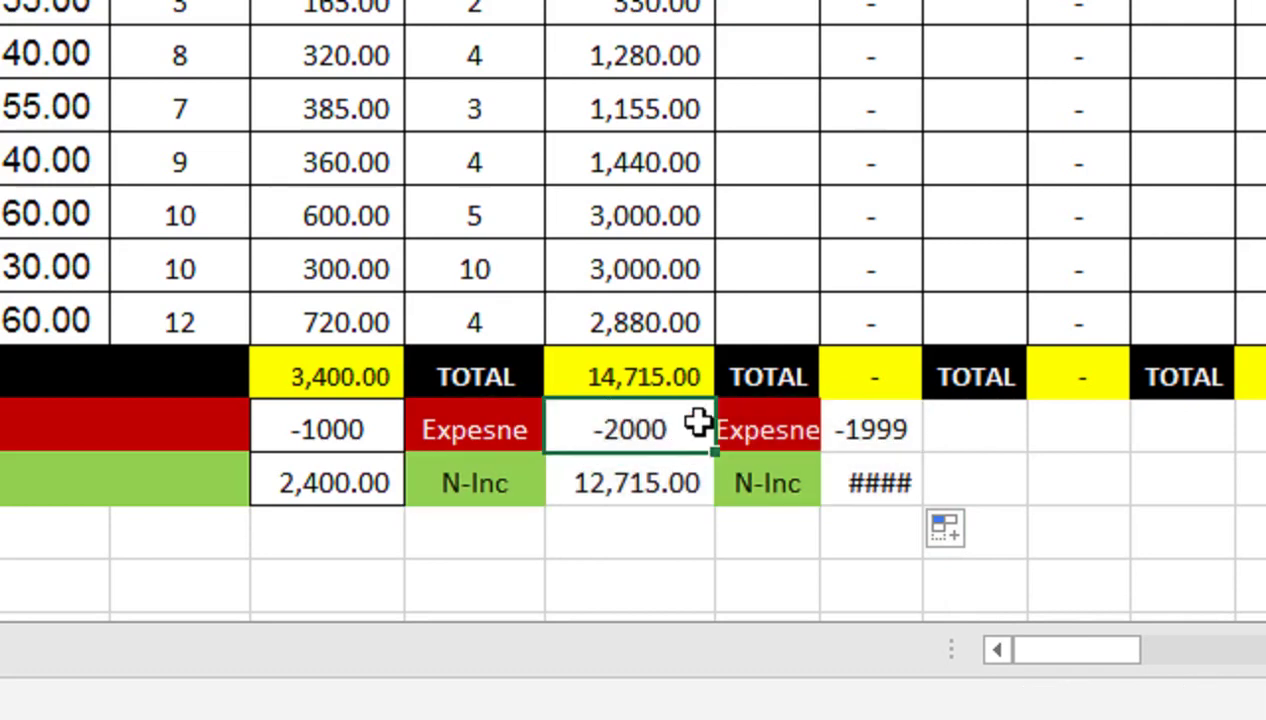
pyautogui.hotkey('ctrl', 'z')
pyautogui.click(684, 424)
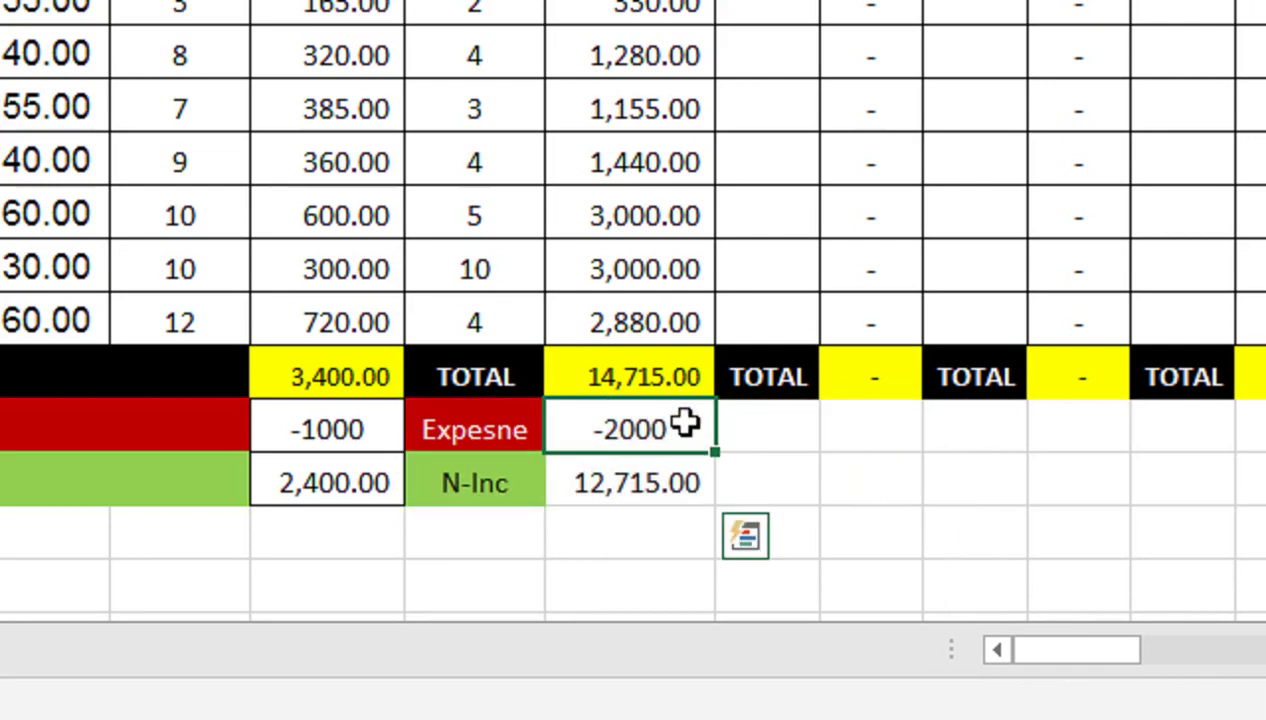
pyautogui.press('Delete')
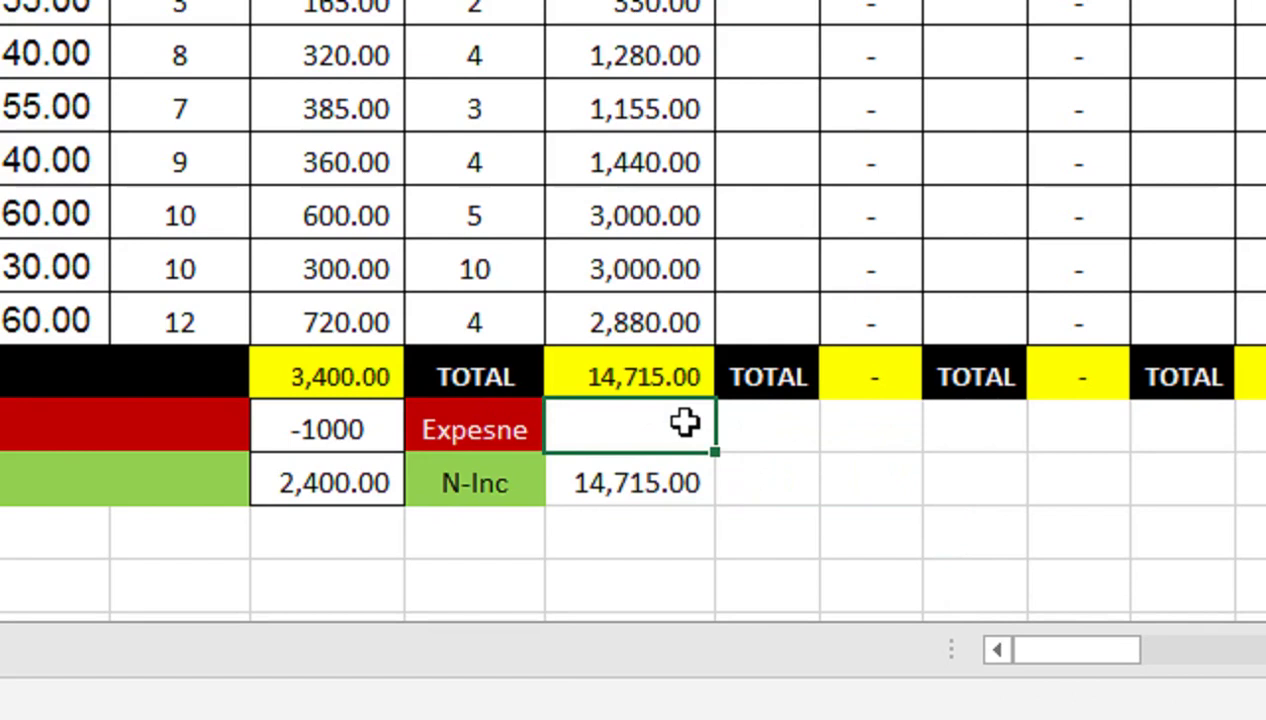
pyautogui.click(619, 487)
pyautogui.doubleClick(619, 487)
pyautogui.press('Return')
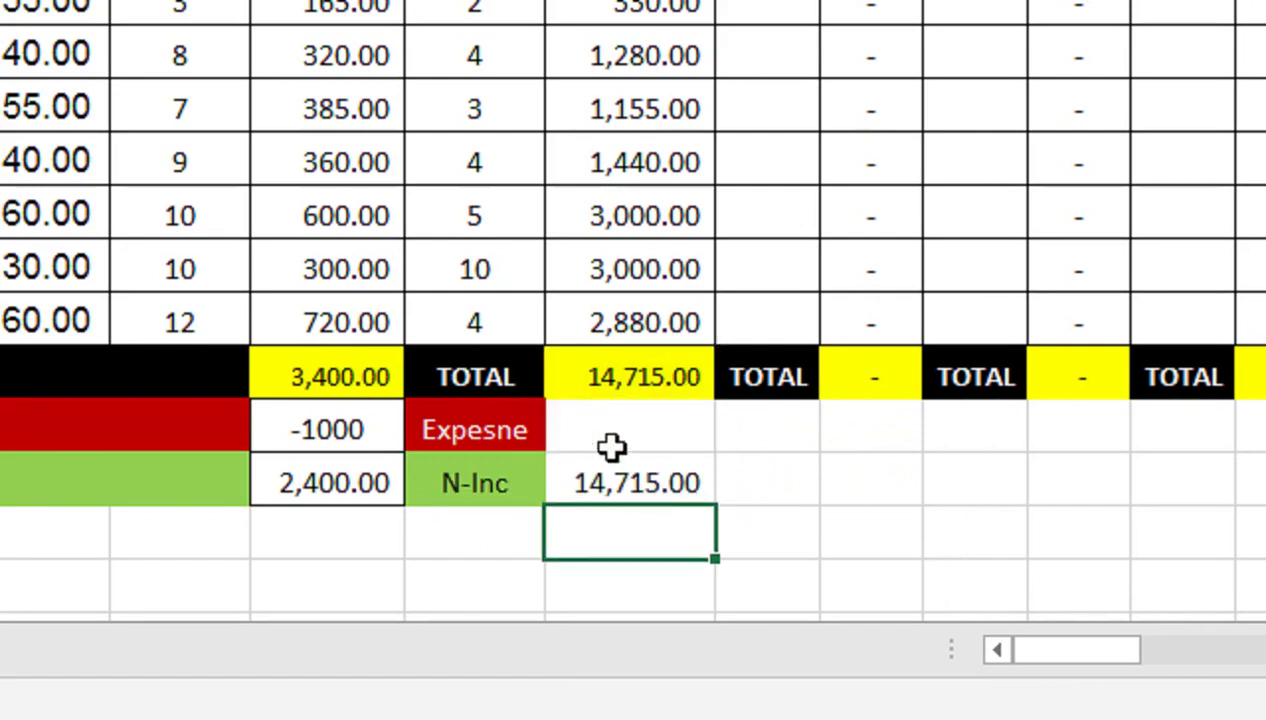
# Fill the expense and net income block F14:G15 across through BK15 under 30-Apr, widening column H
pyautogui.moveTo(540, 420); pyautogui.dragTo(625, 470)
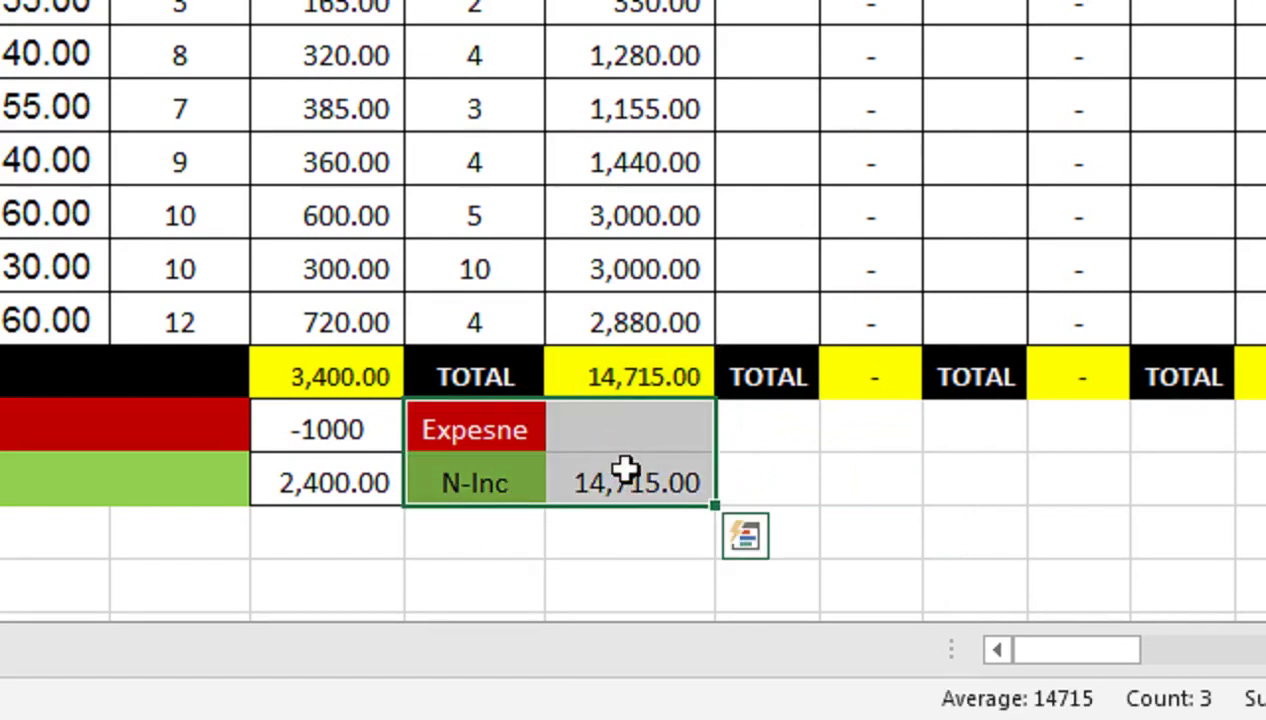
pyautogui.moveTo(716, 507); pyautogui.dragTo(908, 470)
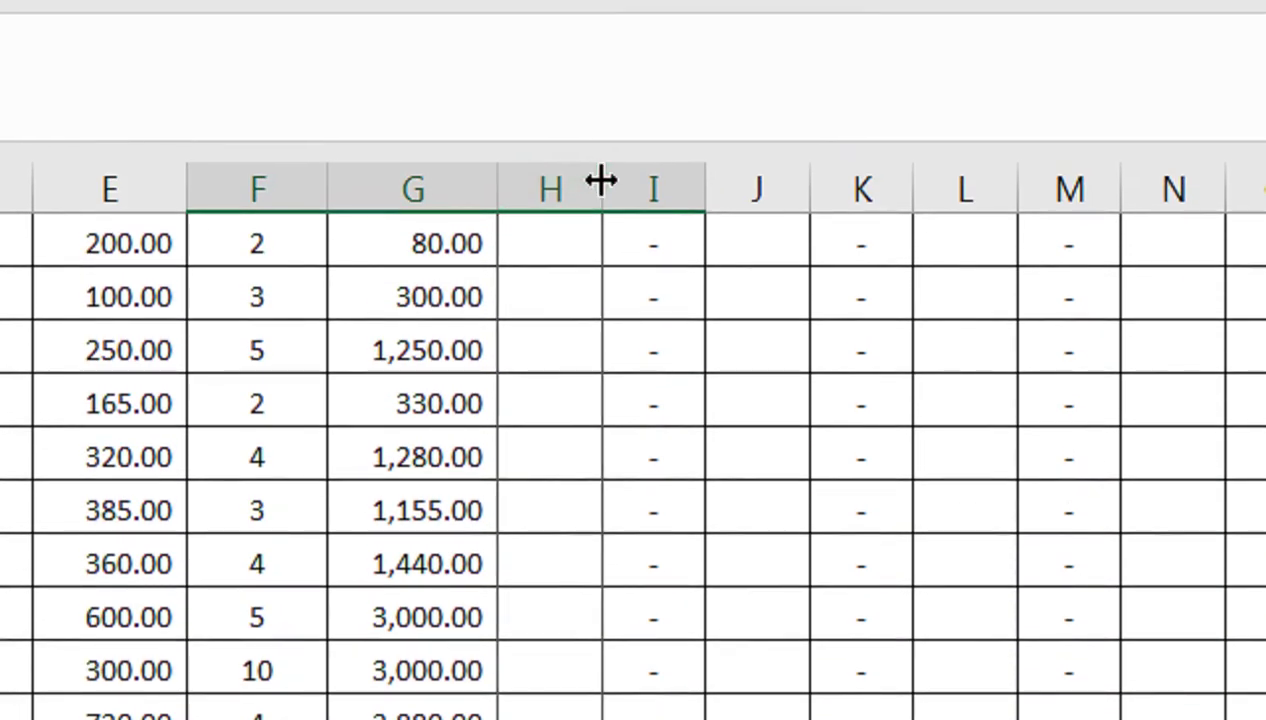
pyautogui.moveTo(600, 178); pyautogui.dragTo(638, 178)
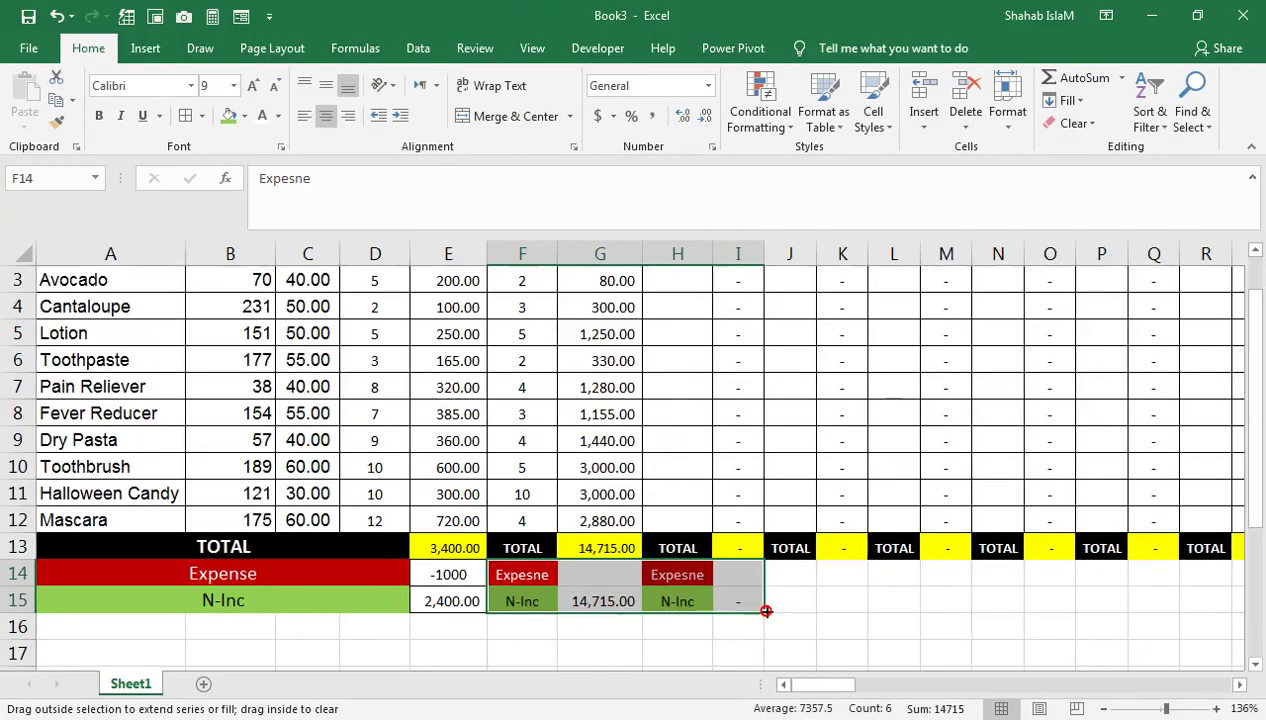
pyautogui.moveTo(745, 542); pyautogui.dragTo(1262, 500)
pyautogui.moveTo(1107, 504); pyautogui.dragTo(1100, 528)
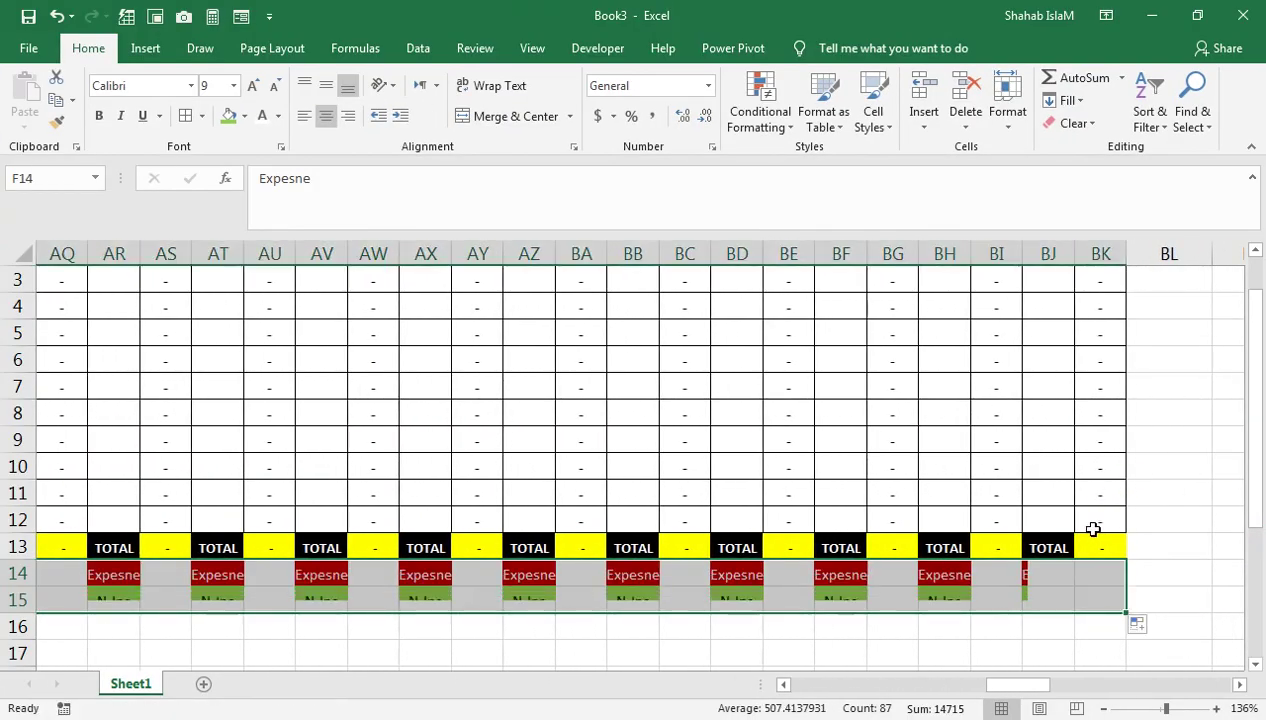
# Enter the 2-Apr expense as -2000 in G14
pyautogui.moveTo(993, 685); pyautogui.dragTo(777, 664)
pyautogui.click(436, 580)
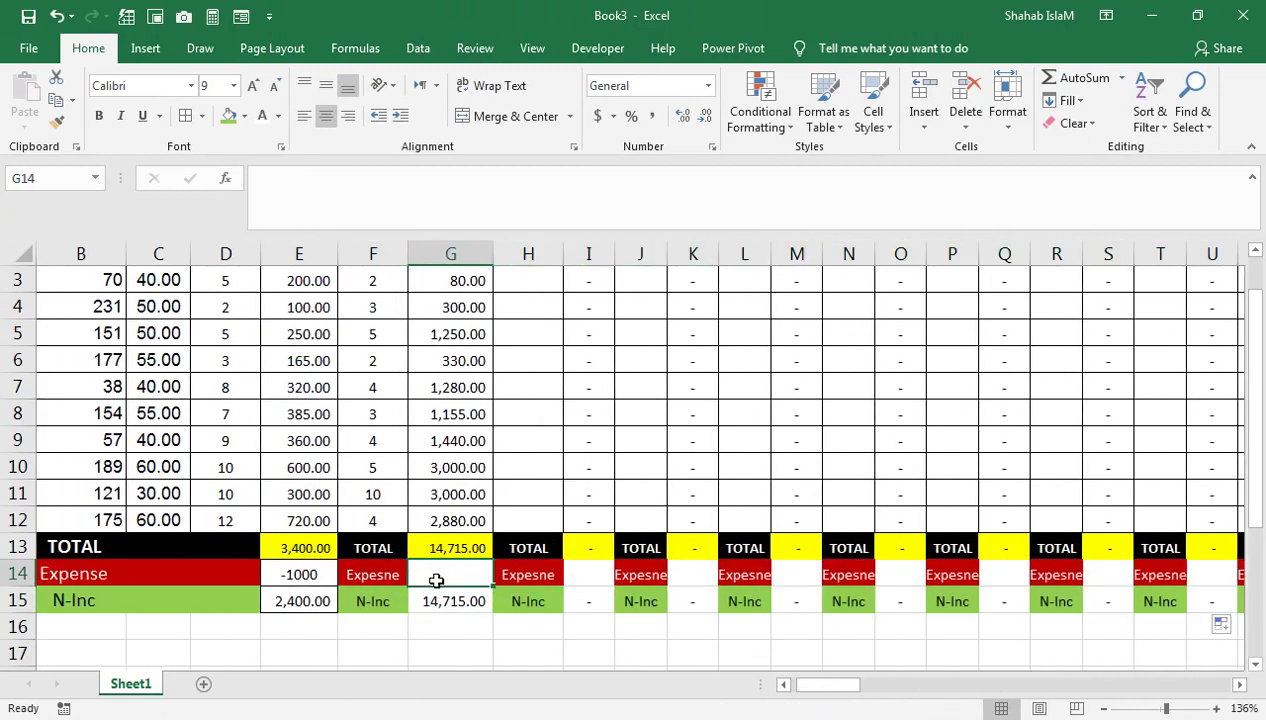
pyautogui.write('20')
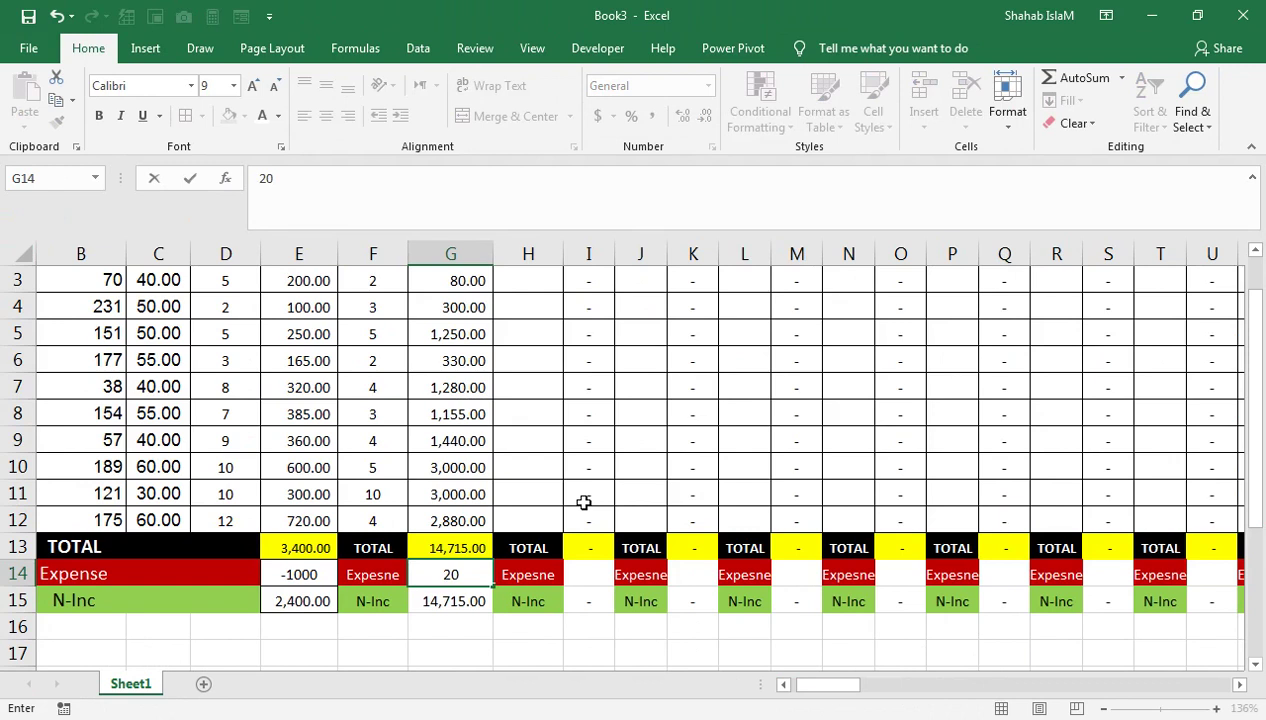
pyautogui.write('02000')
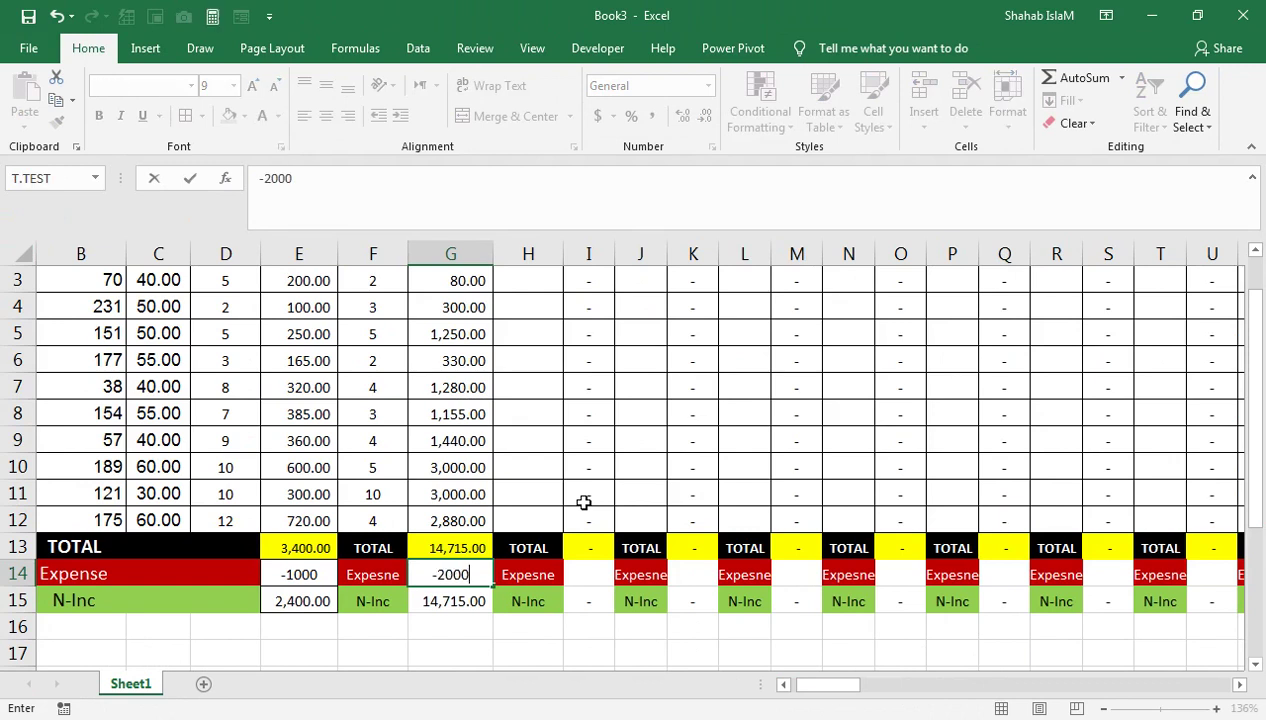
pyautogui.press('Return')
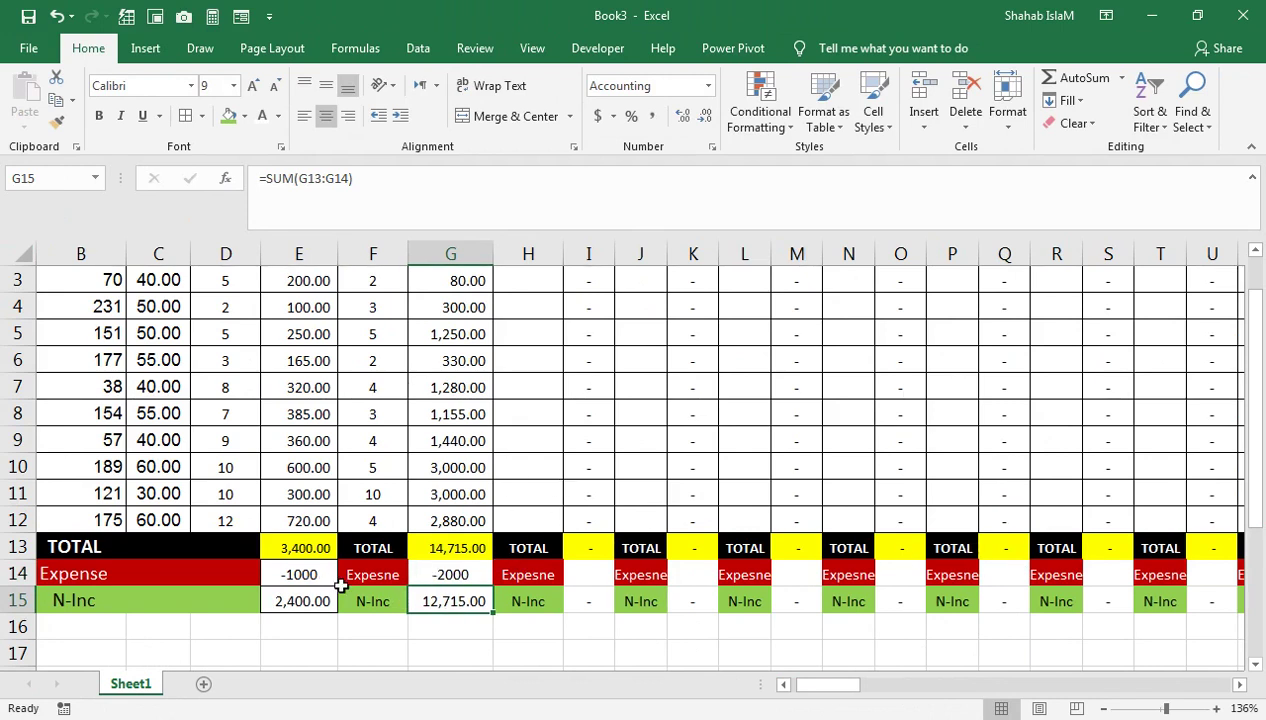
# Merge and center the blank cells A1:C1 above the Name, Available and Unit Price headers
pyautogui.moveTo(475, 402); pyautogui.dragTo(463, 199)
pyautogui.click(437, 297)
pyautogui.moveTo(205, 295); pyautogui.dragTo(35, 282)
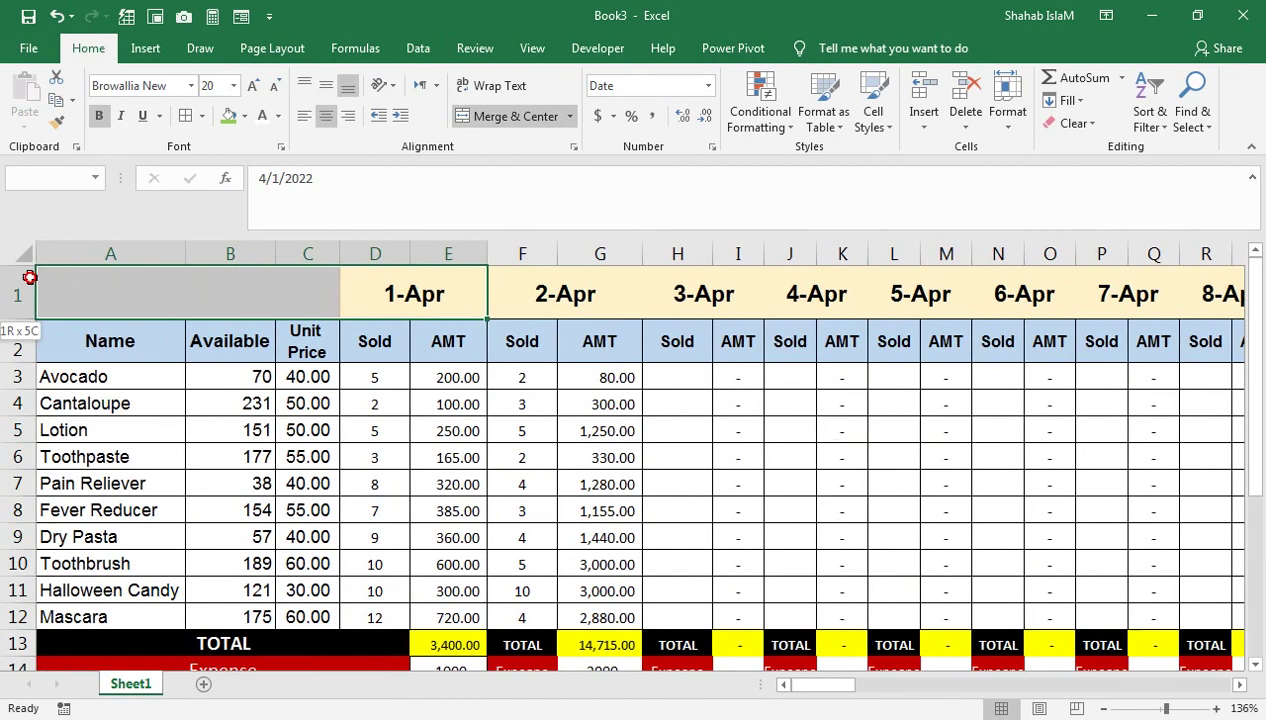
pyautogui.click(295, 427)
pyautogui.moveTo(295, 287); pyautogui.dragTo(23, 283)
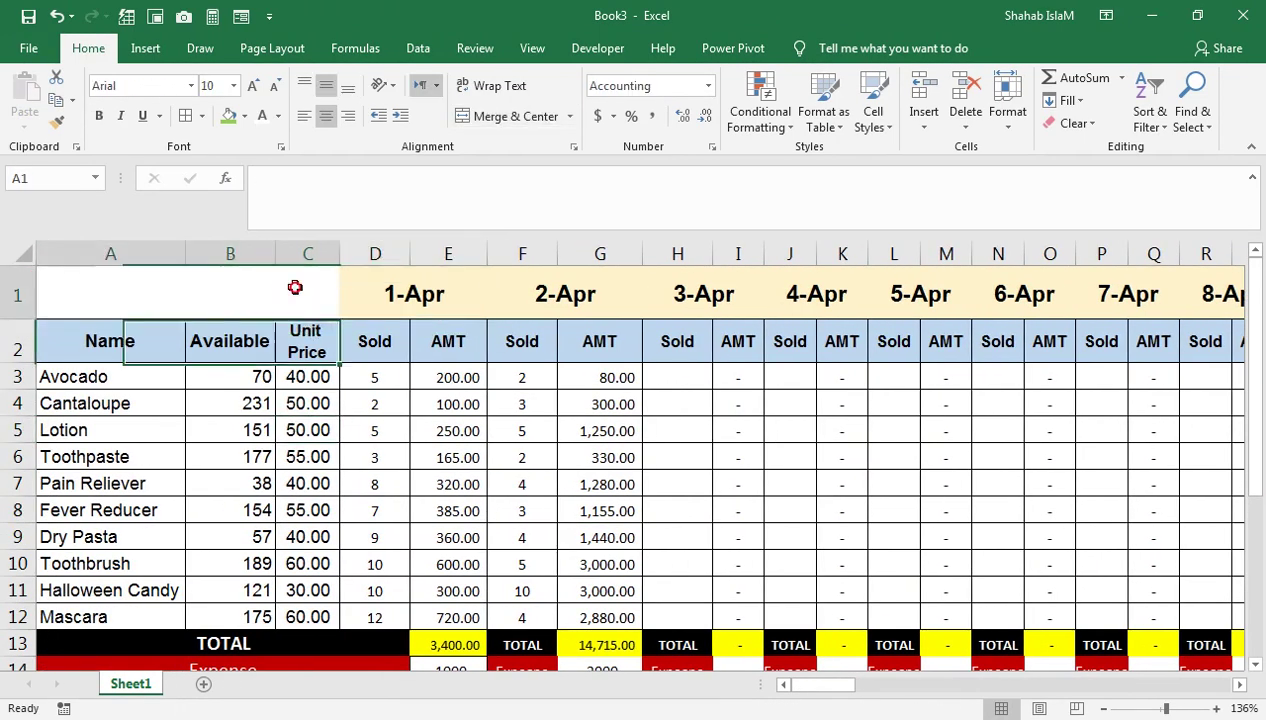
pyautogui.hotkey('alt', 'h')
pyautogui.press('m')
pyautogui.press('c')
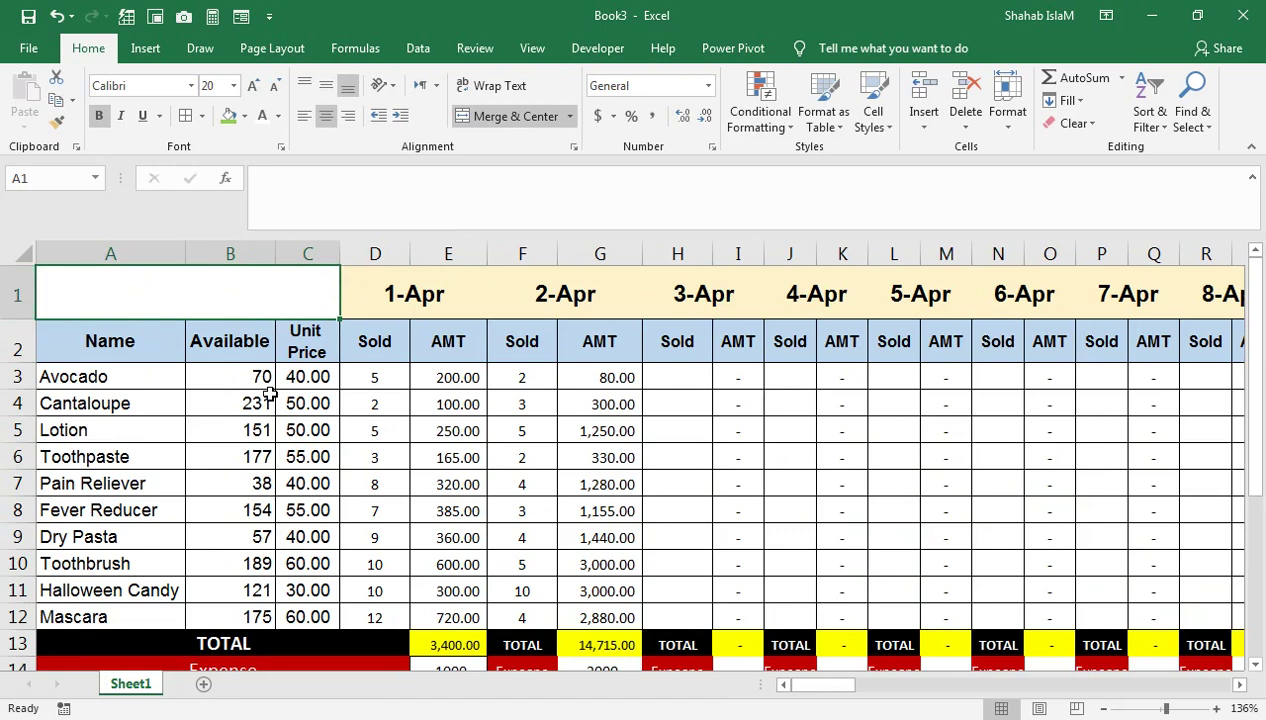
# Merge and center BL1:BM1 beside the 30-Apr heading and enter TOTAL in it
pyautogui.click(596, 429)
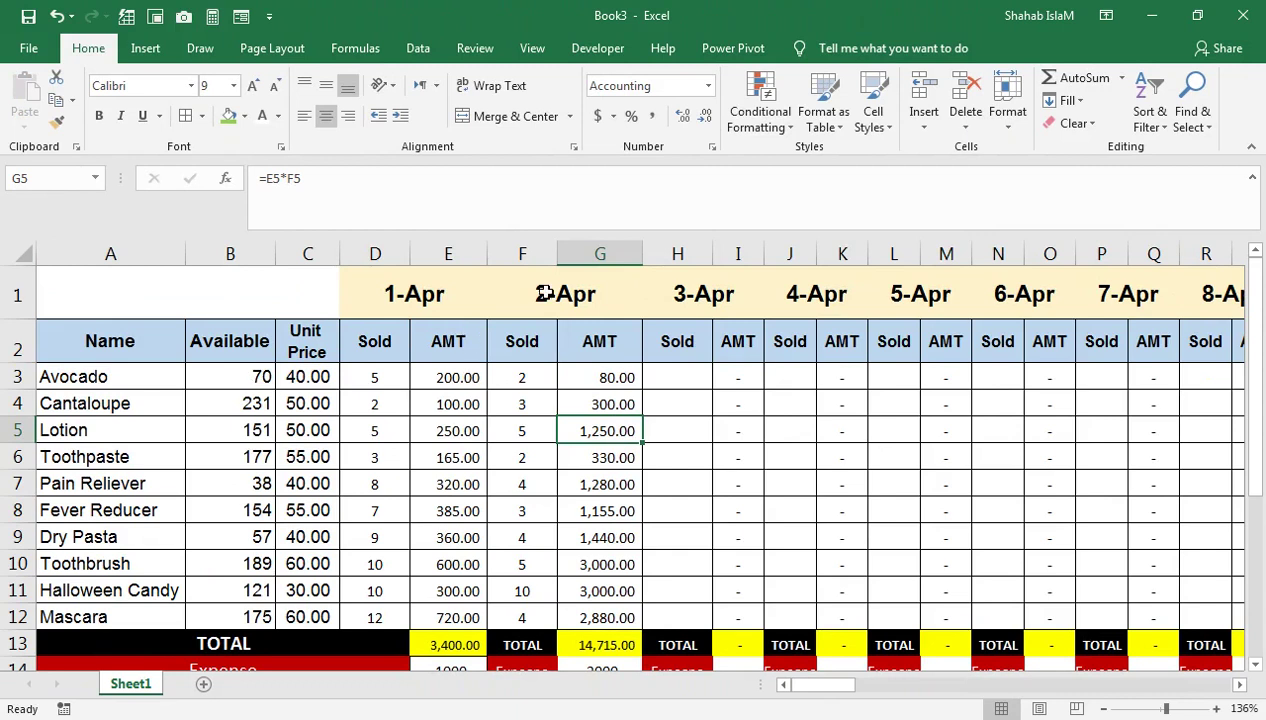
pyautogui.moveTo(799, 457); pyautogui.dragTo(1262, 201)
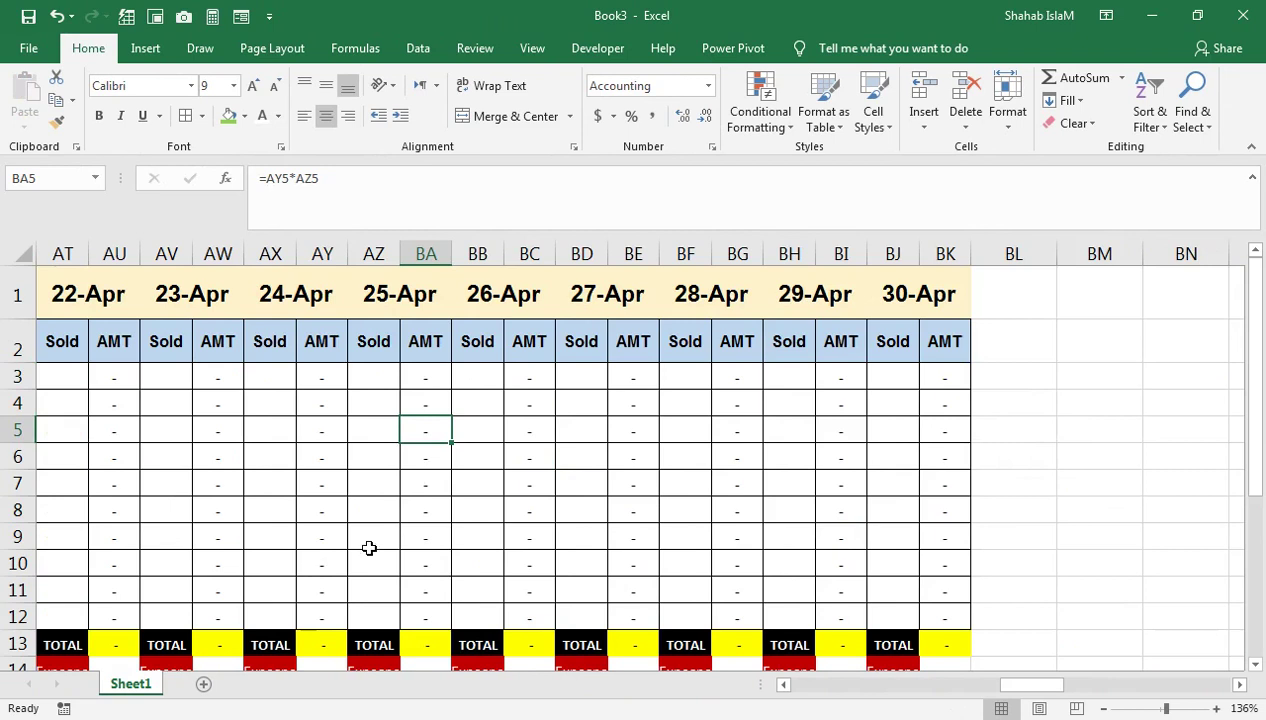
pyautogui.moveTo(1001, 310); pyautogui.dragTo(1068, 293)
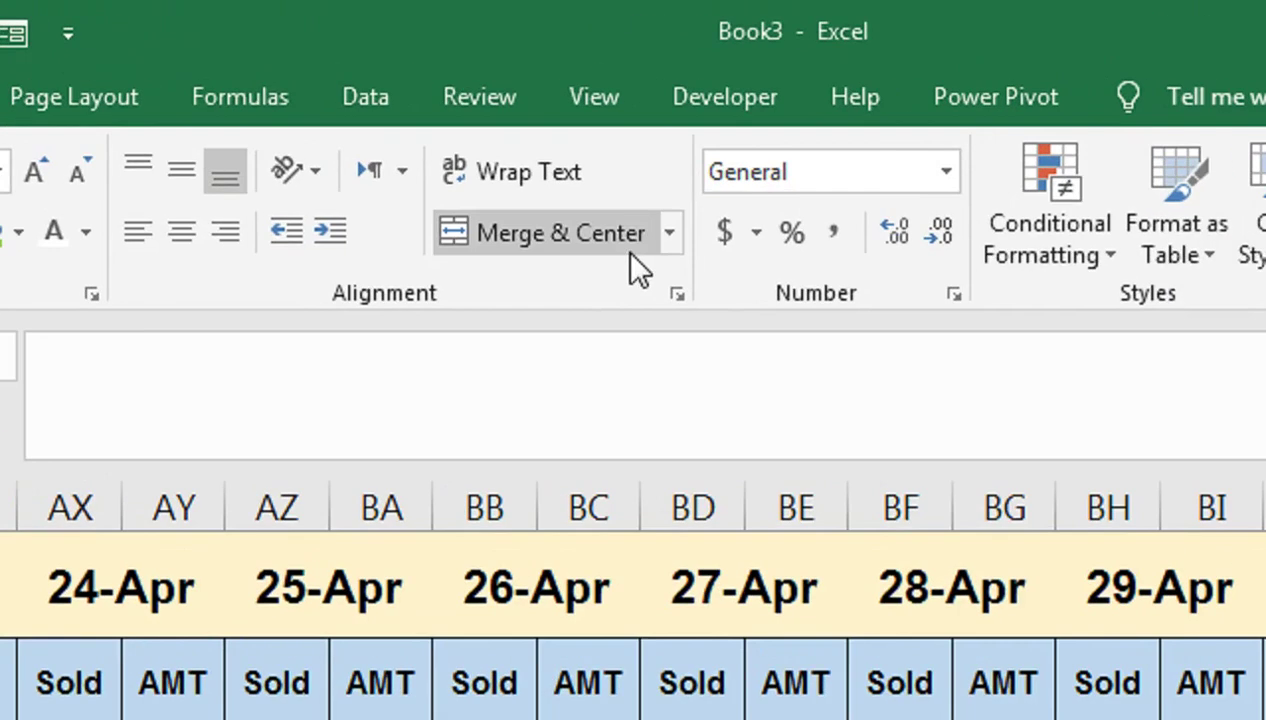
pyautogui.click(545, 120)
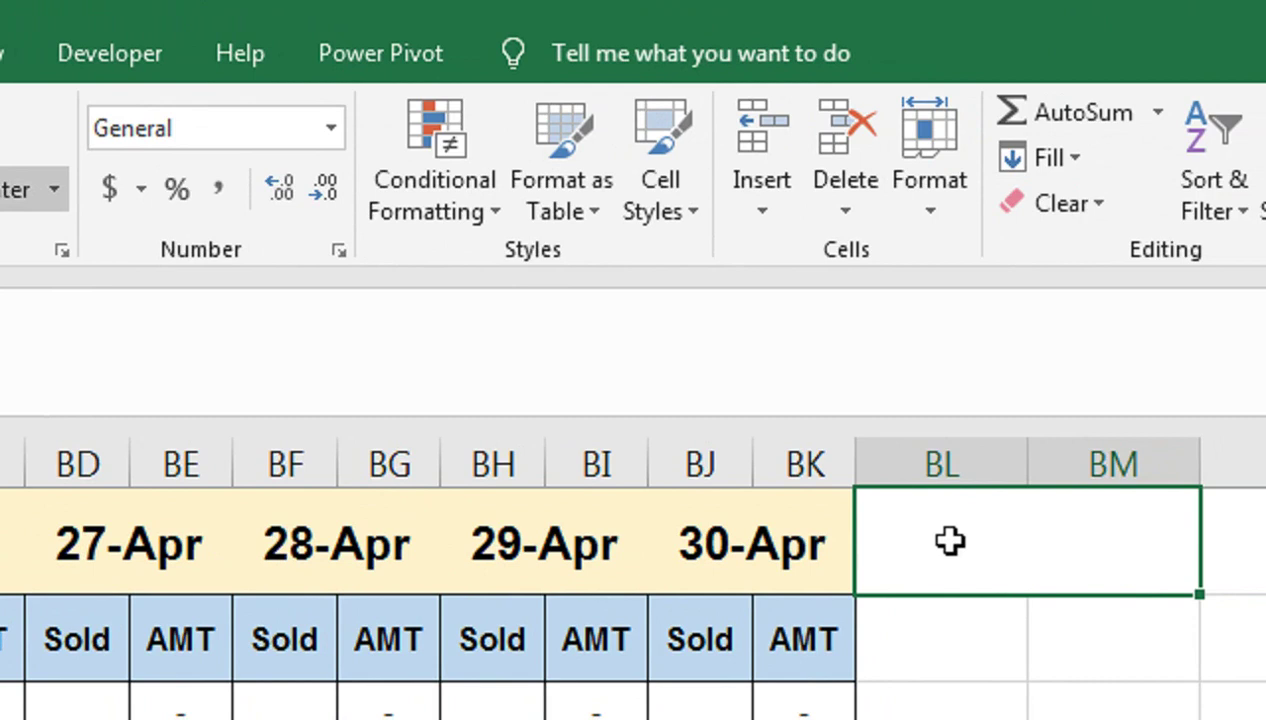
pyautogui.write('TOTAL')
pyautogui.press('Return')
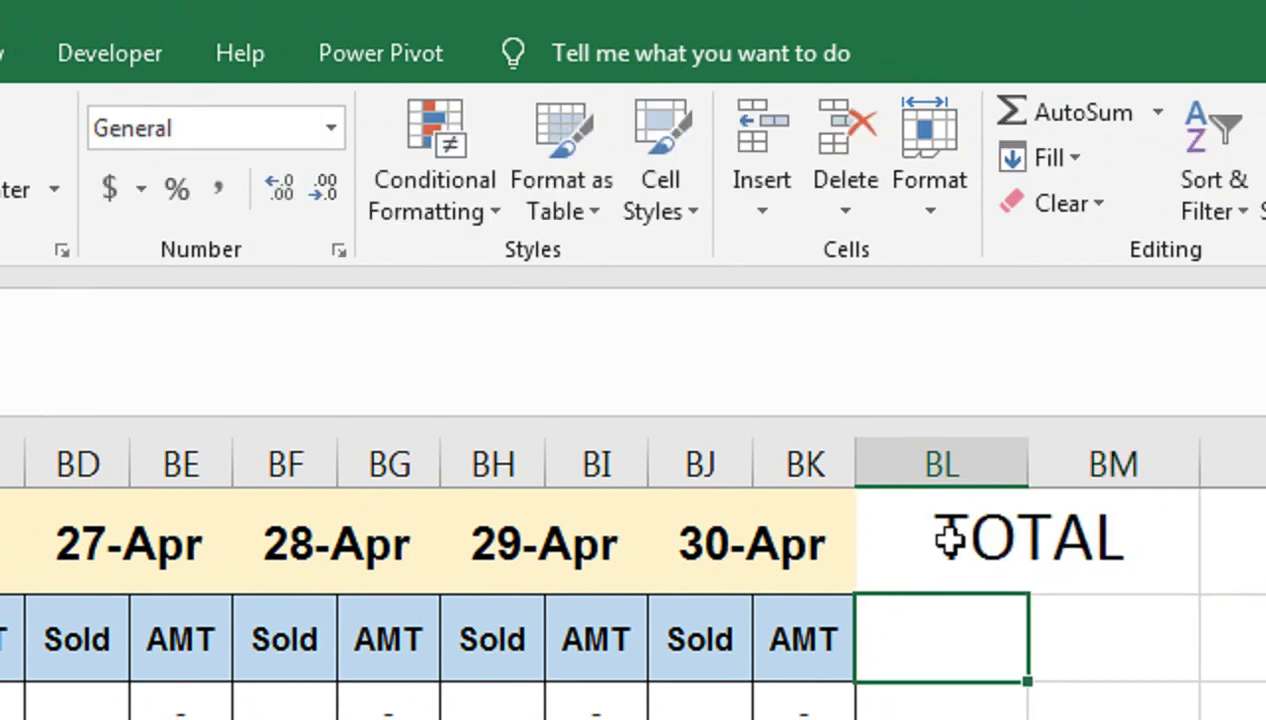
# Format the TOTAL heading in BL1 with black fill and bold white text
pyautogui.click(948, 540)
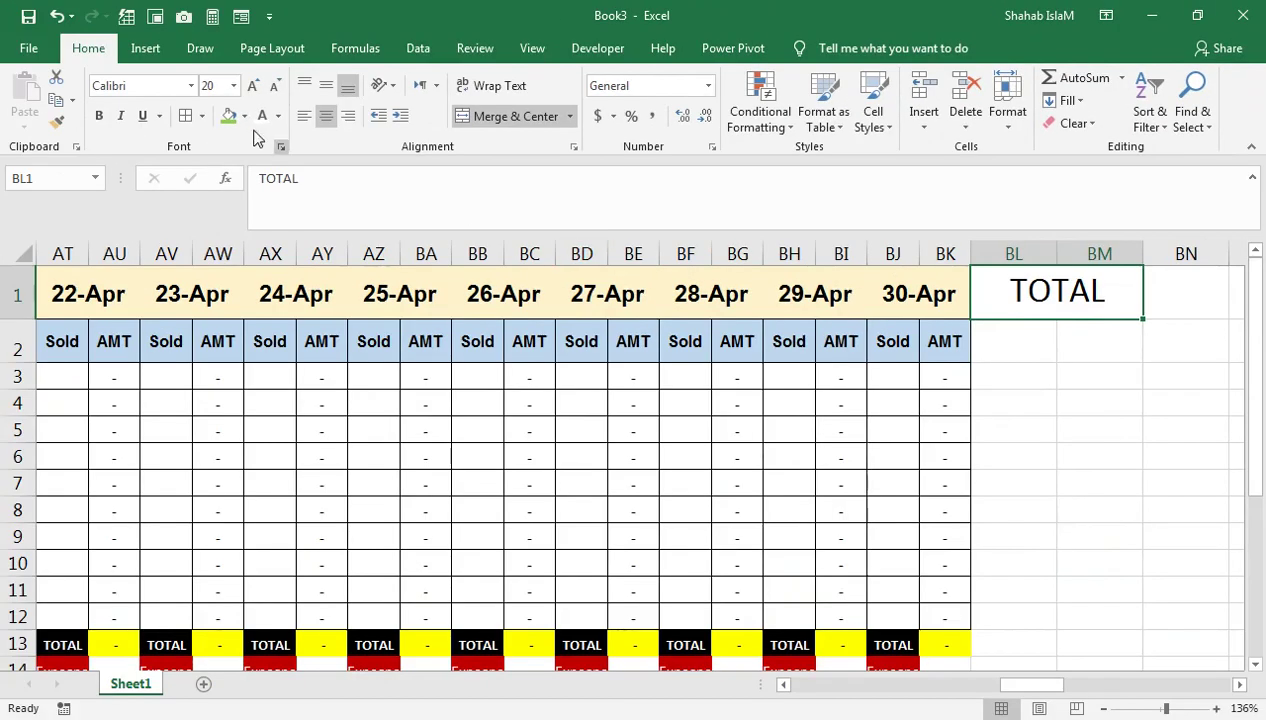
pyautogui.click(243, 116)
pyautogui.click(248, 162)
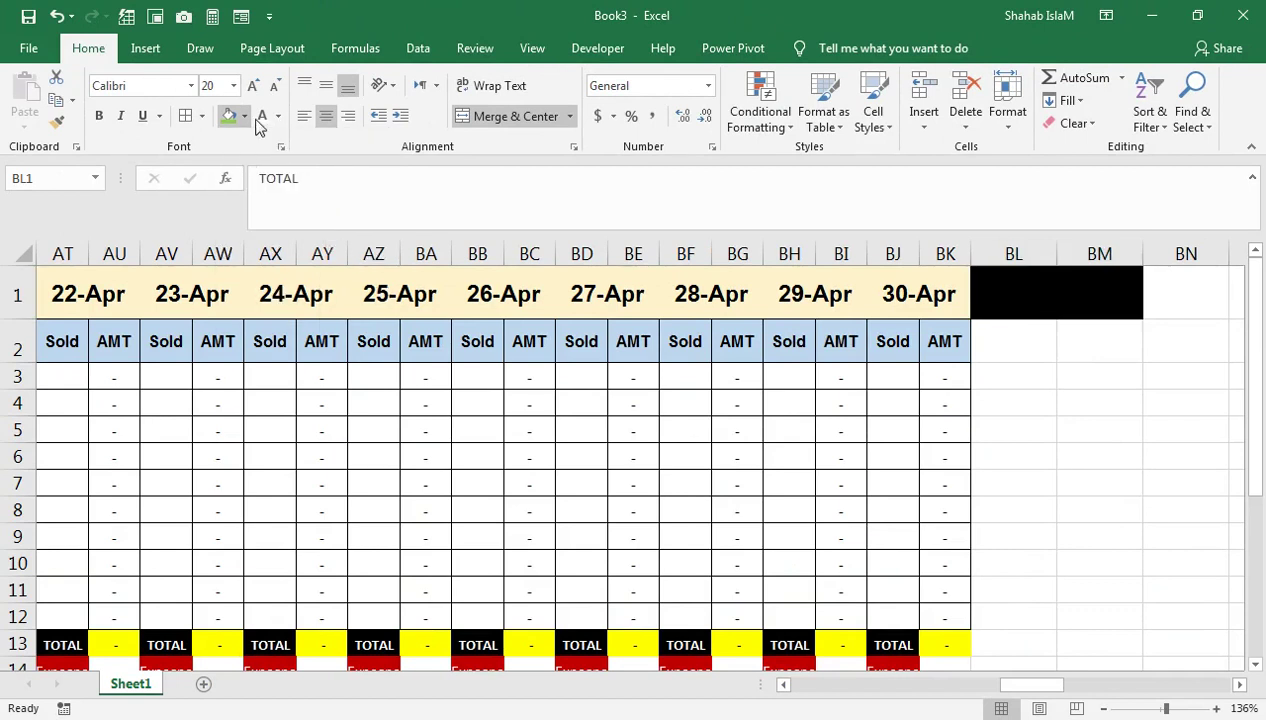
pyautogui.click(261, 116)
pyautogui.click(98, 116)
# Copy the blue header formatting from the 30-Apr Sold header to BL2:BM2 with Format Painter
pyautogui.click(900, 330)
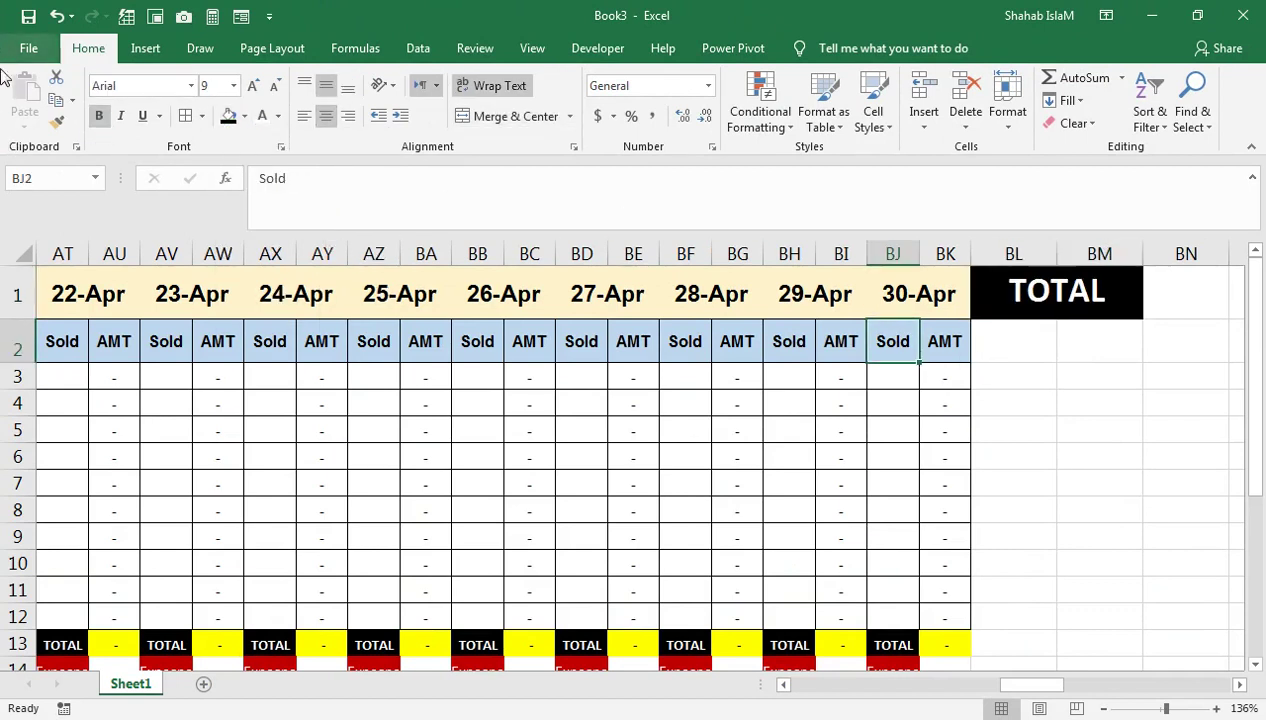
pyautogui.click(57, 121)
pyautogui.click(1020, 343)
# Enter the header T-Sold in BL2 under TOTAL
pyautogui.click(1019, 353)
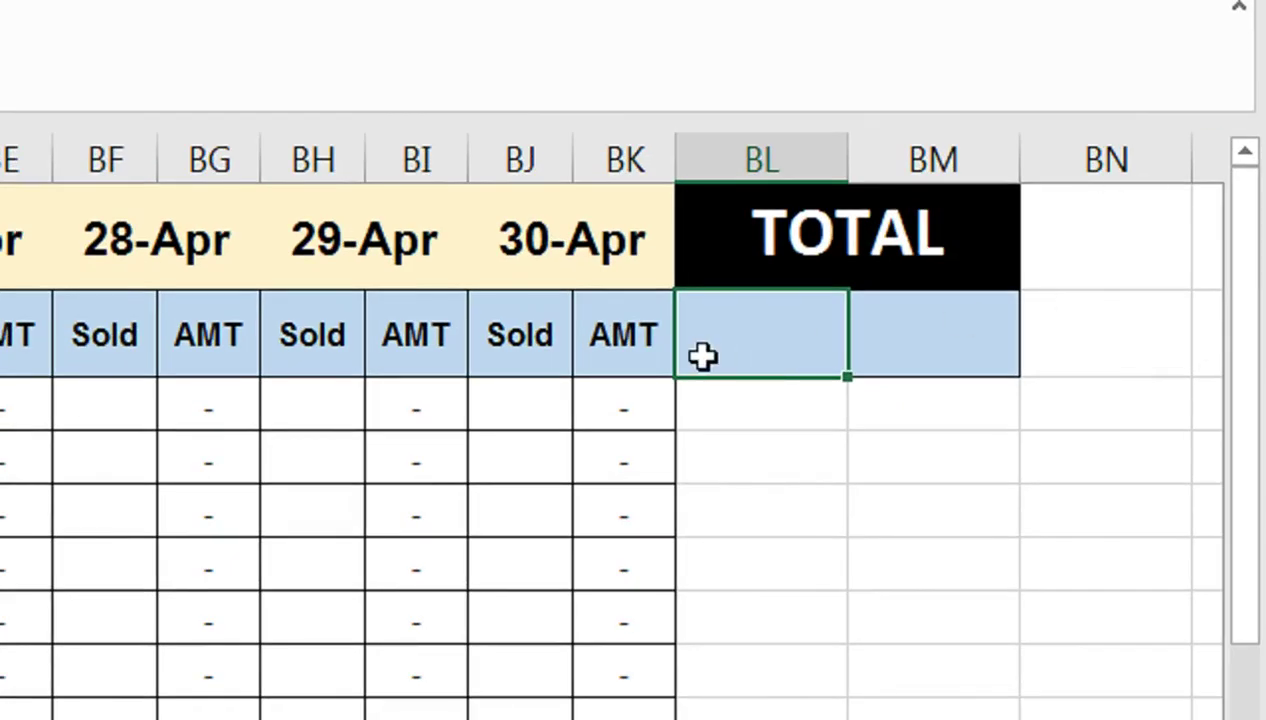
pyautogui.write('tt')
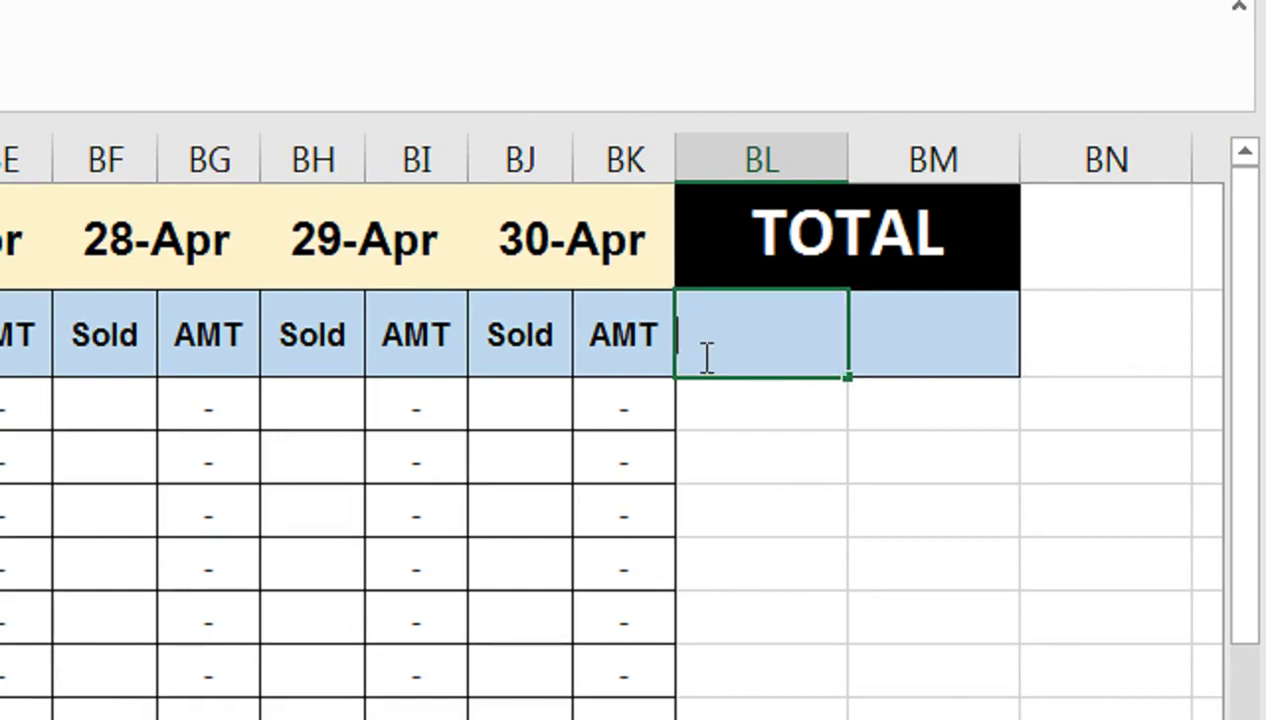
pyautogui.write('TOsold')
pyautogui.press('Tab')
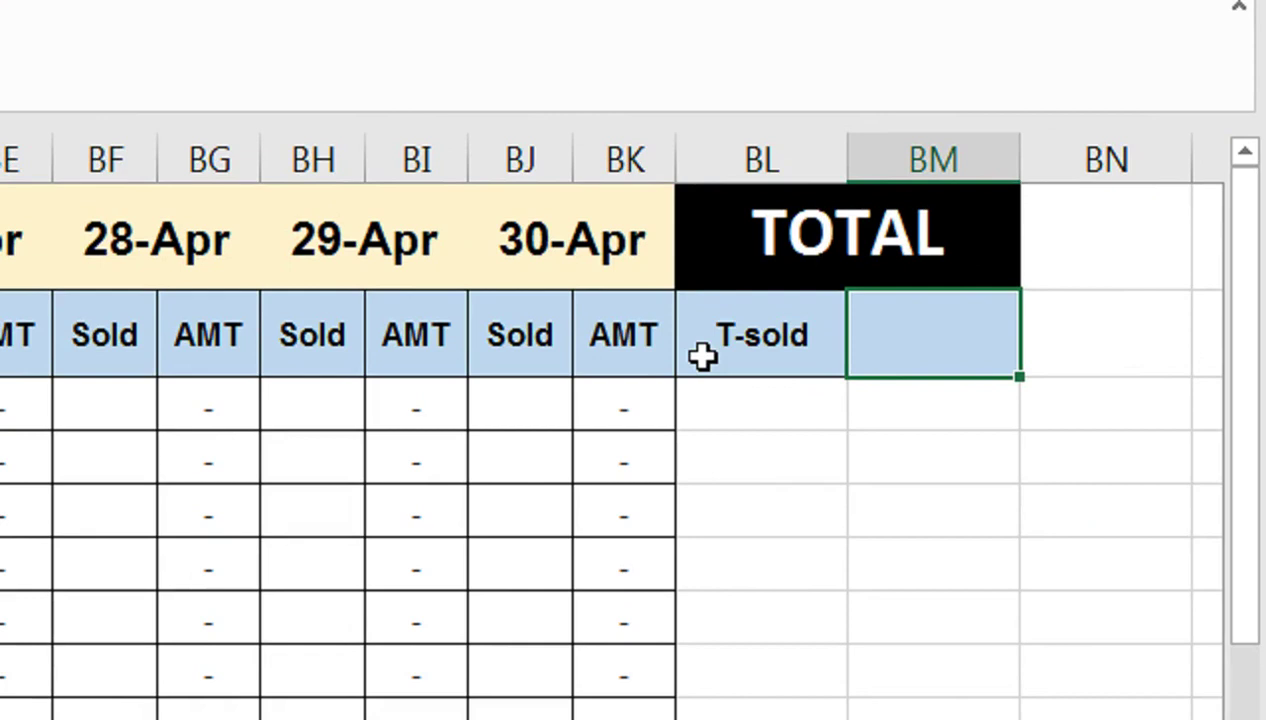
pyautogui.click(703, 356)
pyautogui.press('F2')
pyautogui.press('Left')
pyautogui.press('BackSpace')
pyautogui.write('S')
pyautogui.press('Tab')
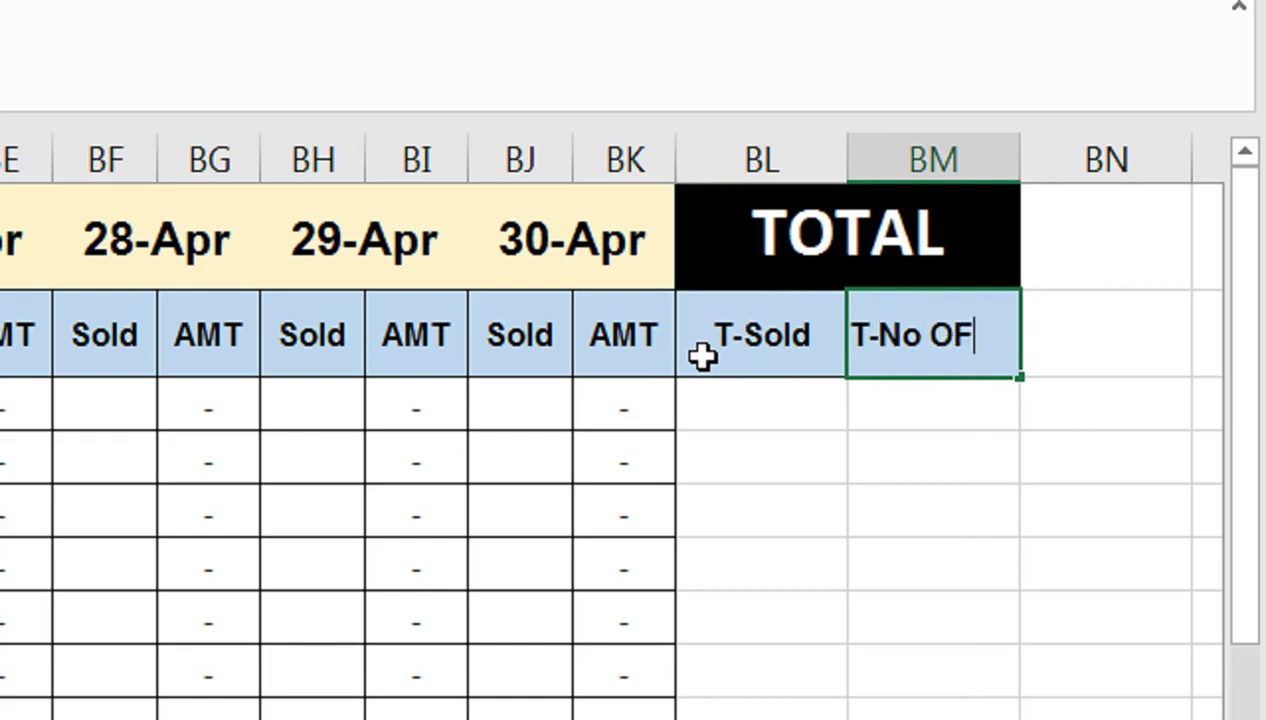
# Enter the header T-No OF Stock in BM2 and apply all borders to BL3:BM12
pyautogui.write('T-No OF Str')
pyautogui.press('BackSpace')
pyautogui.write('ock')
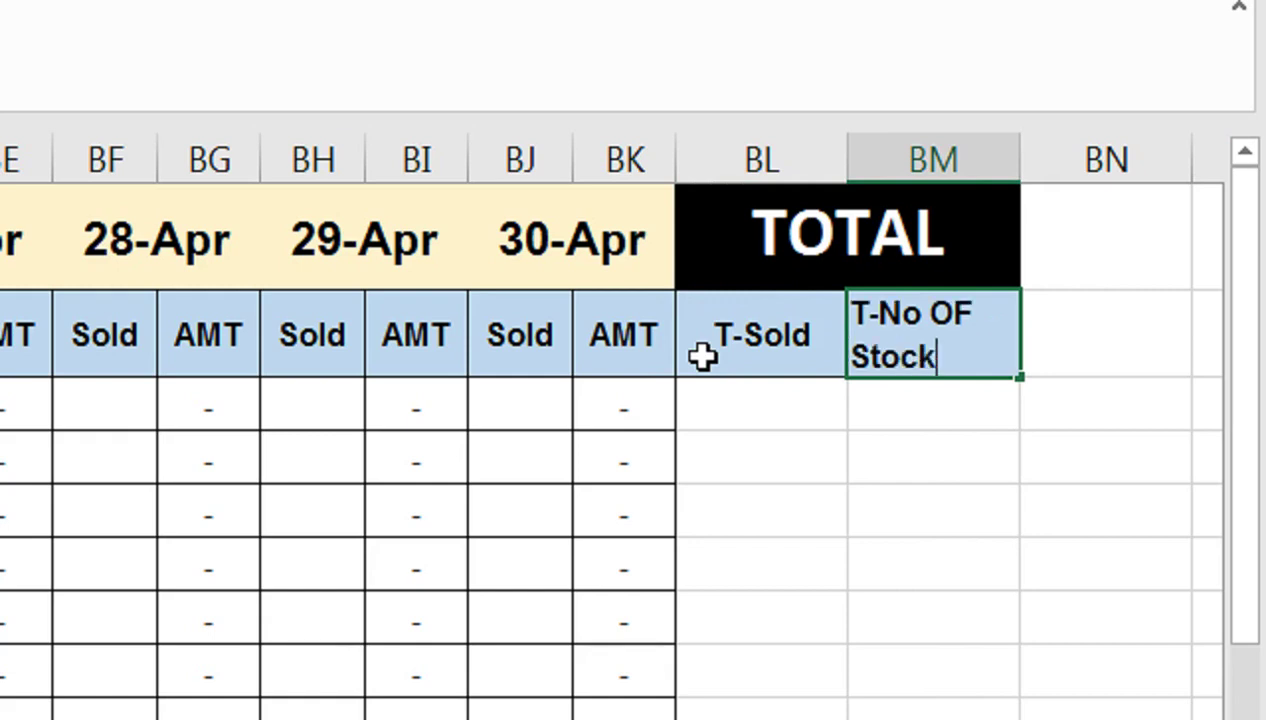
pyautogui.press('Return')
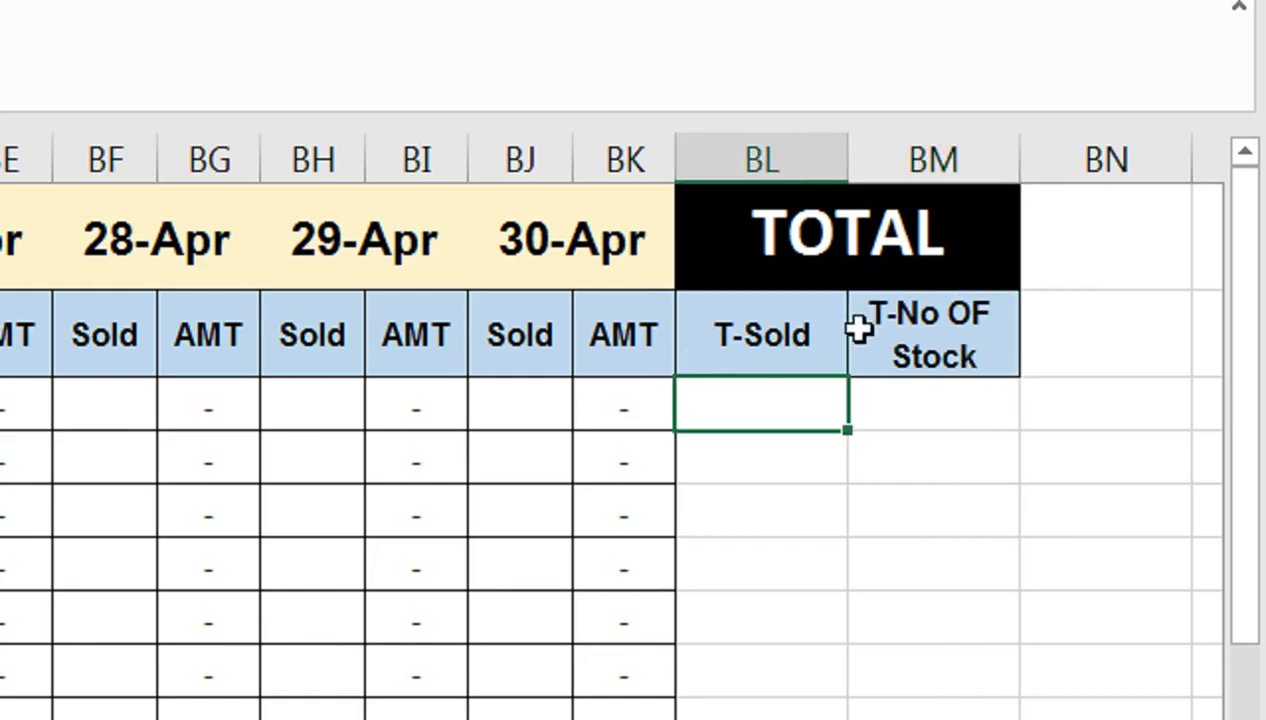
pyautogui.moveTo(864, 408); pyautogui.dragTo(757, 644)
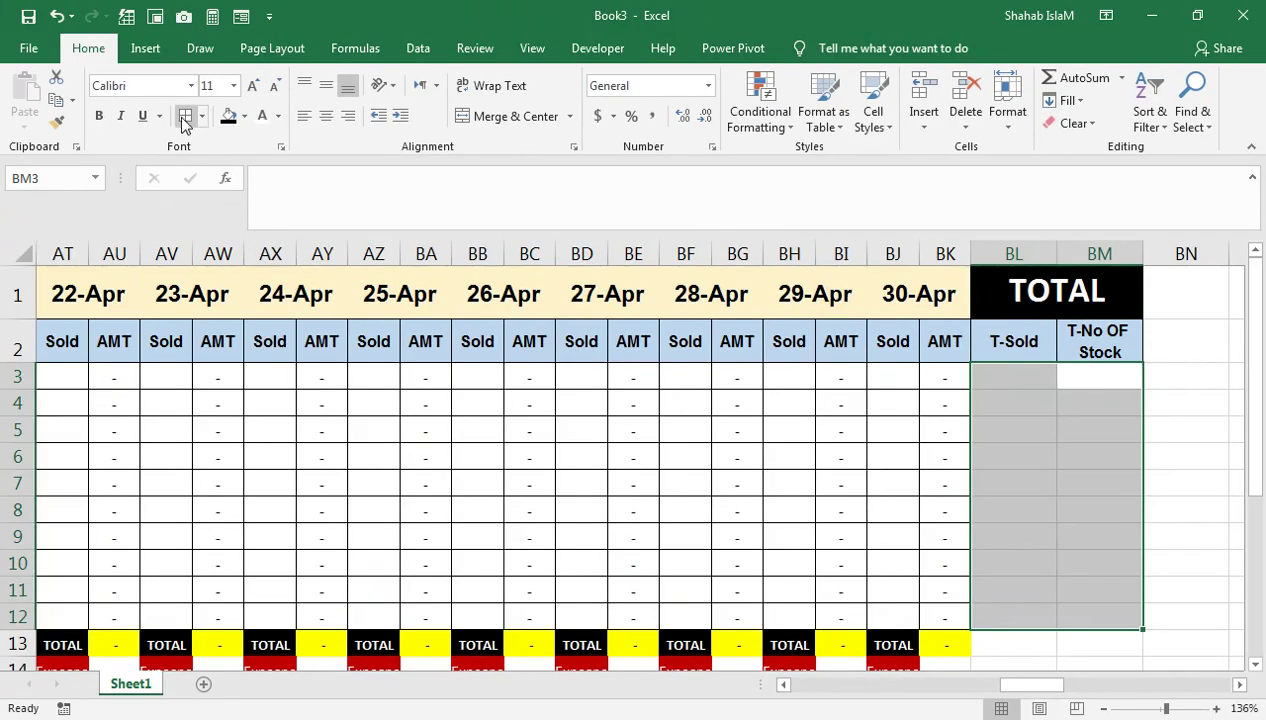
pyautogui.click(185, 117)
# Start a SUMIFS formula in BL3 under T-Sold with D3:BK3 as the sum range
pyautogui.click(1035, 382)
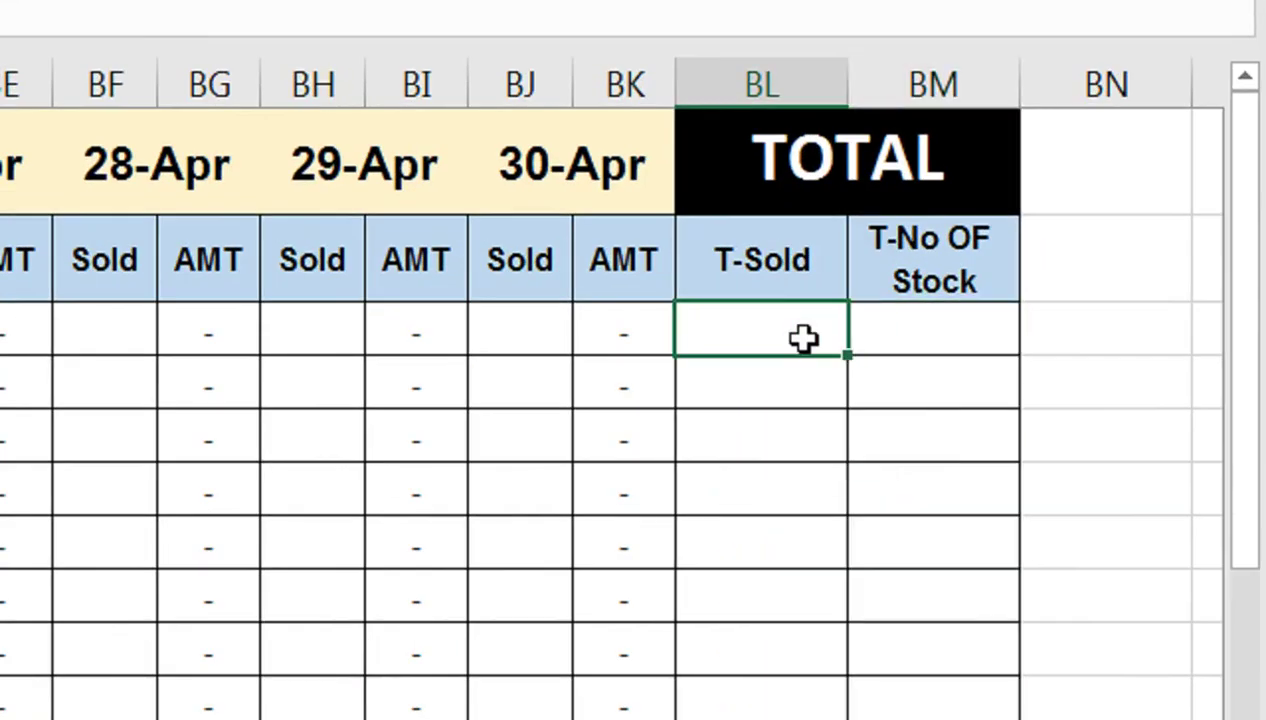
pyautogui.write('=sumif')
pyautogui.press('Tab')
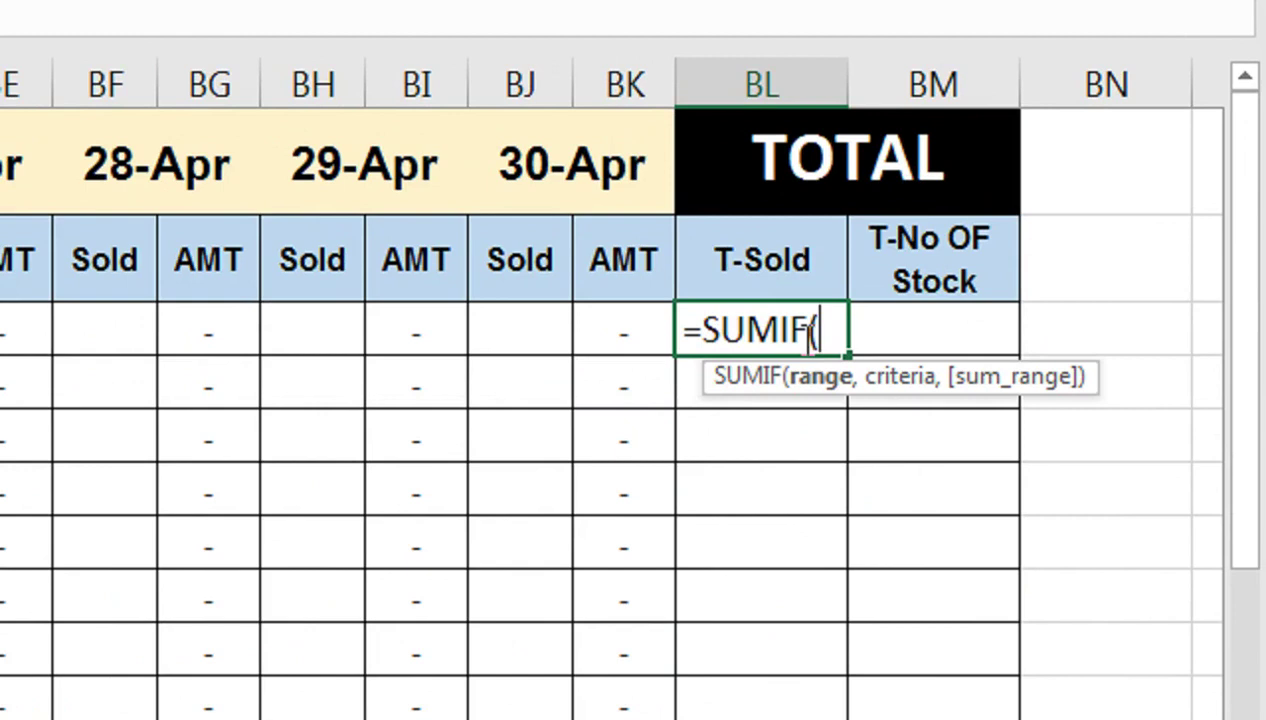
pyautogui.press('BackSpace')
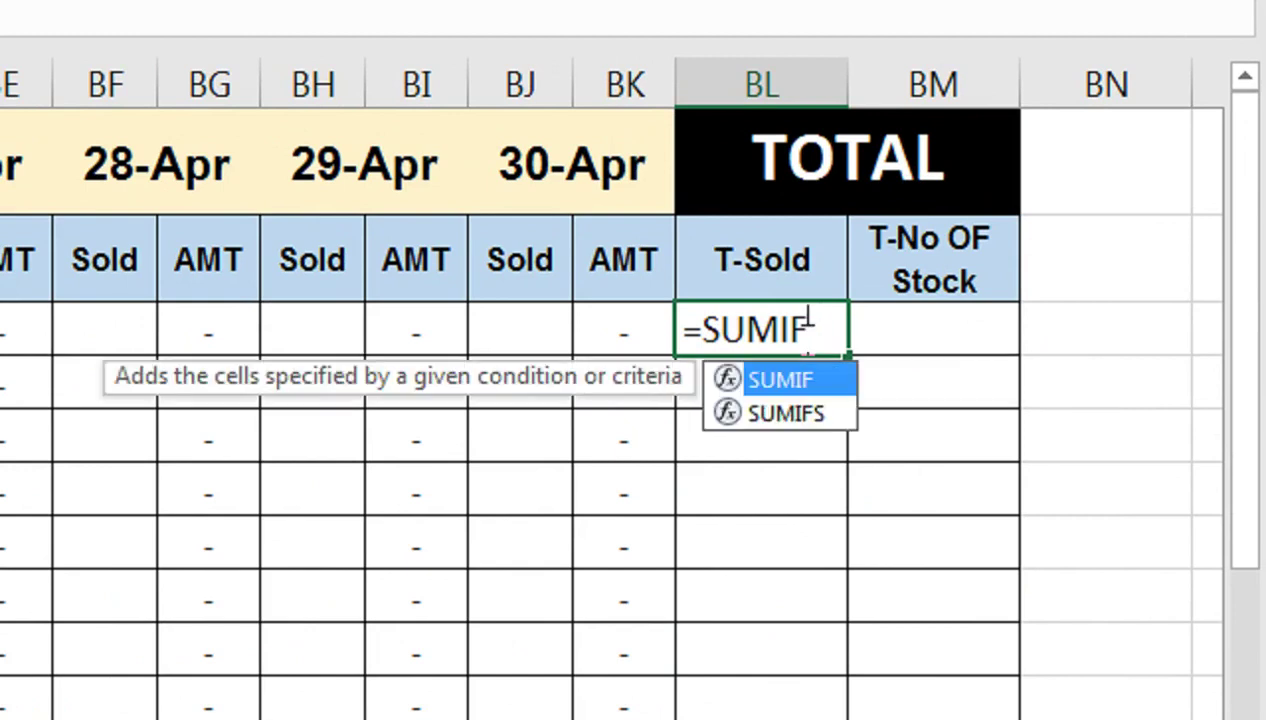
pyautogui.write('s')
pyautogui.press('Tab')
pyautogui.click(625, 322)
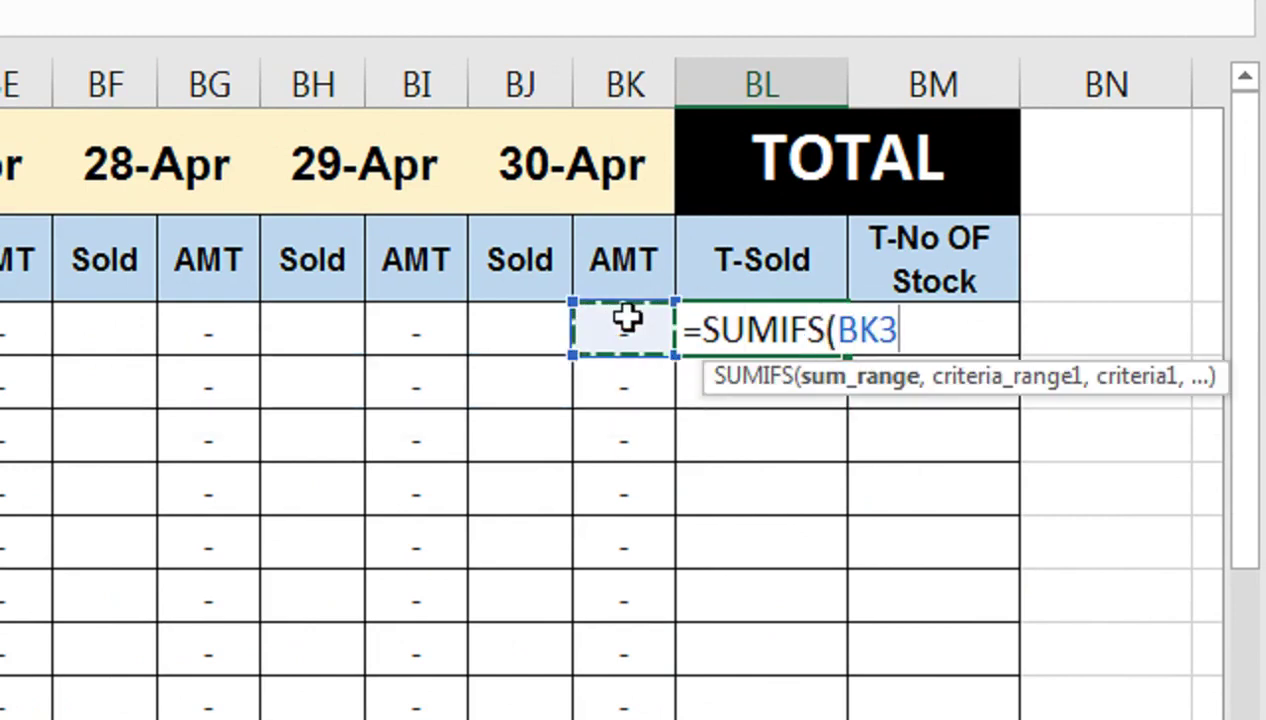
pyautogui.hotkey('ctrl', 'shift', 'Left')
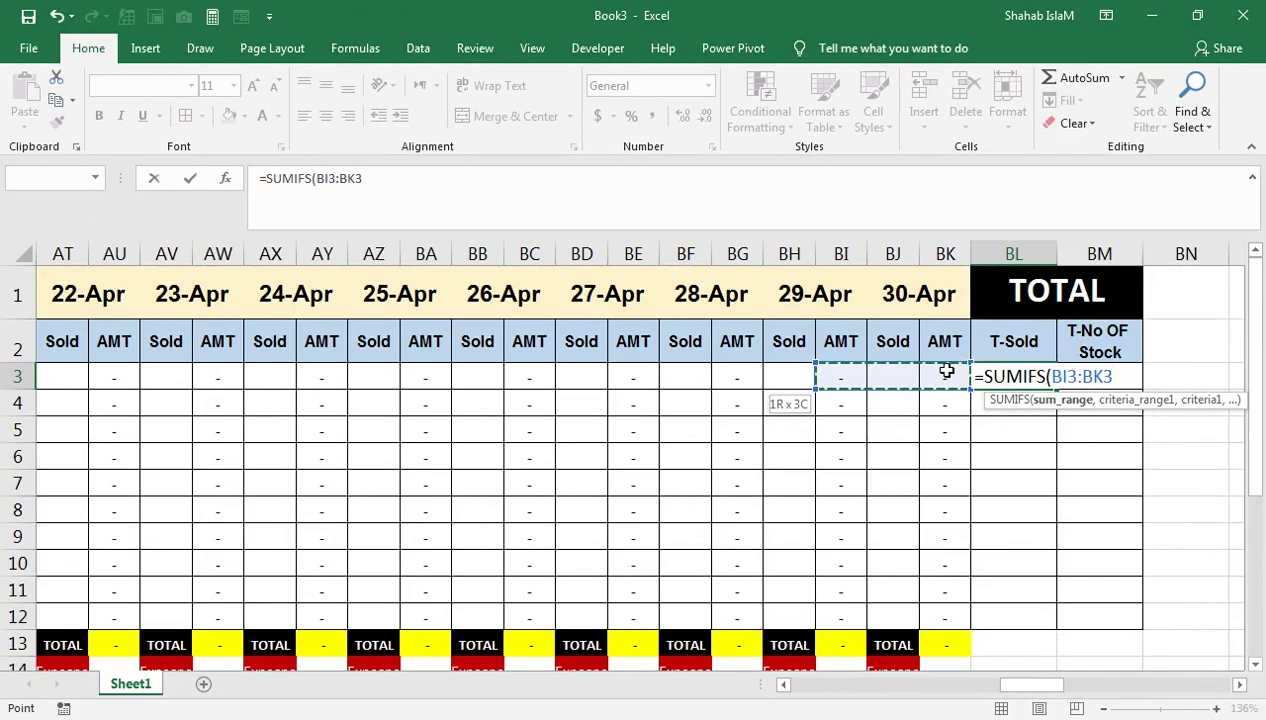
pyautogui.hotkey('ctrl', 'shift', 'Left')
pyautogui.hotkey('ctrl', 'shift', 'Left')
pyautogui.hotkey('ctrl', 'shift', 'Left')
pyautogui.hotkey('ctrl', 'shift', 'Left')
pyautogui.hotkey('ctrl', 'shift', 'Left')
pyautogui.hotkey('ctrl', 'shift', 'Left')
pyautogui.hotkey('ctrl', 'shift', 'Left')
pyautogui.hotkey('ctrl', 'shift', 'Left')
pyautogui.hotkey('ctrl', 'shift', 'Left')
pyautogui.hotkey('ctrl', 'shift', 'Left')
pyautogui.hotkey('ctrl', 'shift', 'Left')
pyautogui.hotkey('ctrl', 'shift', 'Left')
pyautogui.hotkey('ctrl', 'shift', 'Left')
pyautogui.hotkey('ctrl', 'shift', 'Left')
pyautogui.hotkey('ctrl', 'shift', 'Left')
pyautogui.hotkey('ctrl', 'shift', 'Left')
pyautogui.hotkey('ctrl', 'shift', 'Left')
pyautogui.hotkey('ctrl', 'shift', 'Left')
pyautogui.hotkey('ctrl', 'shift', 'Left')
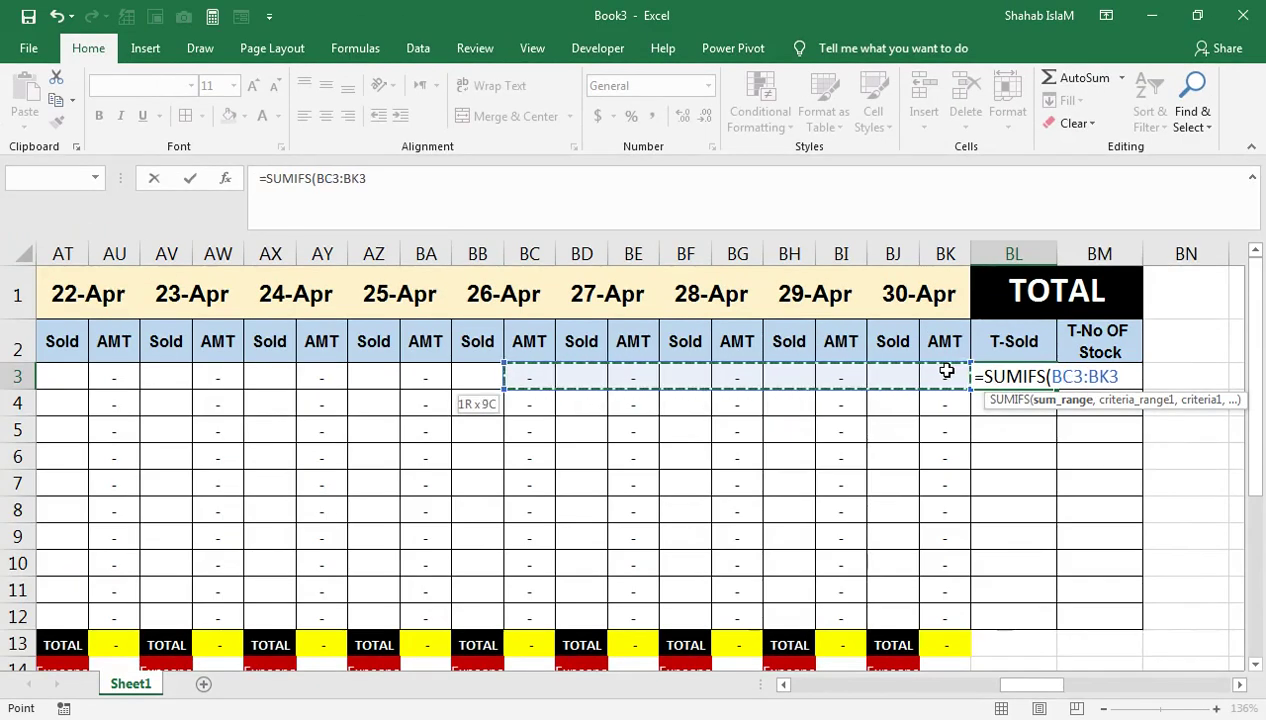
pyautogui.hotkey('ctrl', 'shift', 'Left')
pyautogui.hotkey('ctrl', 'shift', 'Left')
pyautogui.hotkey('ctrl', 'shift', 'Left')
pyautogui.hotkey('ctrl', 'shift', 'Left')
pyautogui.hotkey('ctrl', 'shift', 'Left')
pyautogui.hotkey('ctrl', 'shift', 'Left')
pyautogui.hotkey('ctrl', 'shift', 'Left')
pyautogui.hotkey('ctrl', 'shift', 'Left')
pyautogui.hotkey('ctrl', 'shift', 'Left')
pyautogui.hotkey('ctrl', 'shift', 'Left')
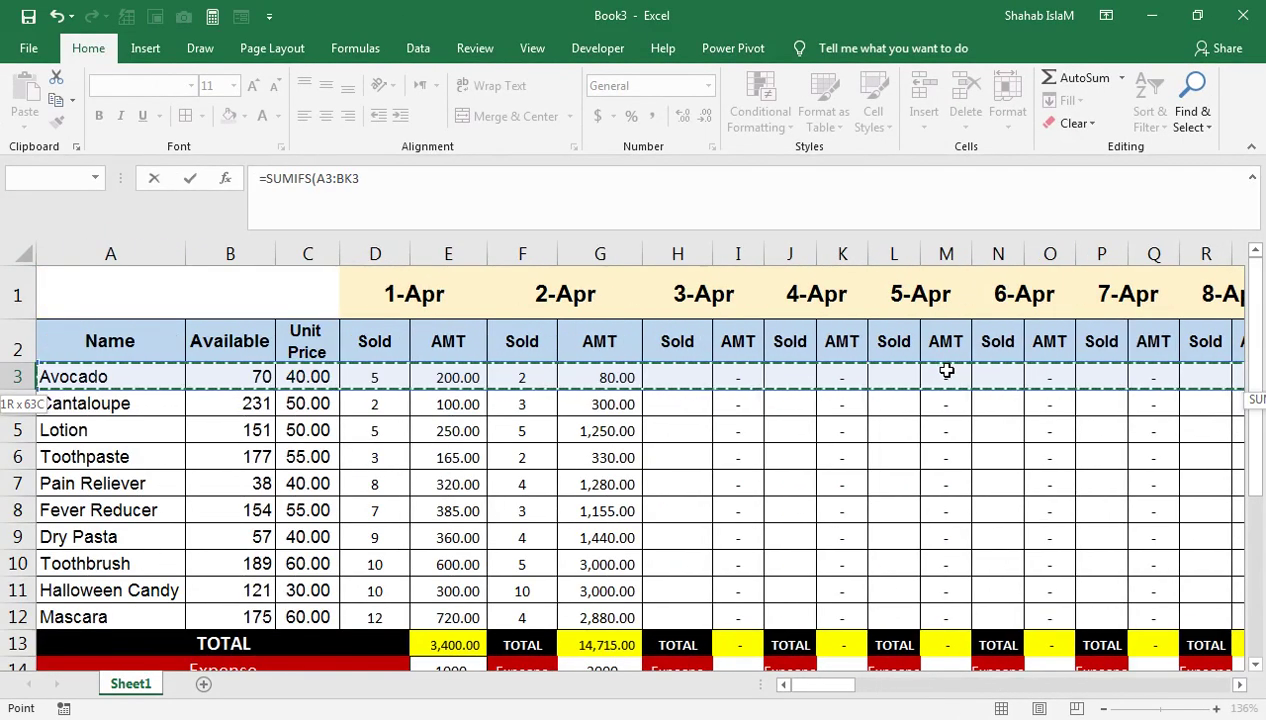
pyautogui.hotkey('shift', 'Left')
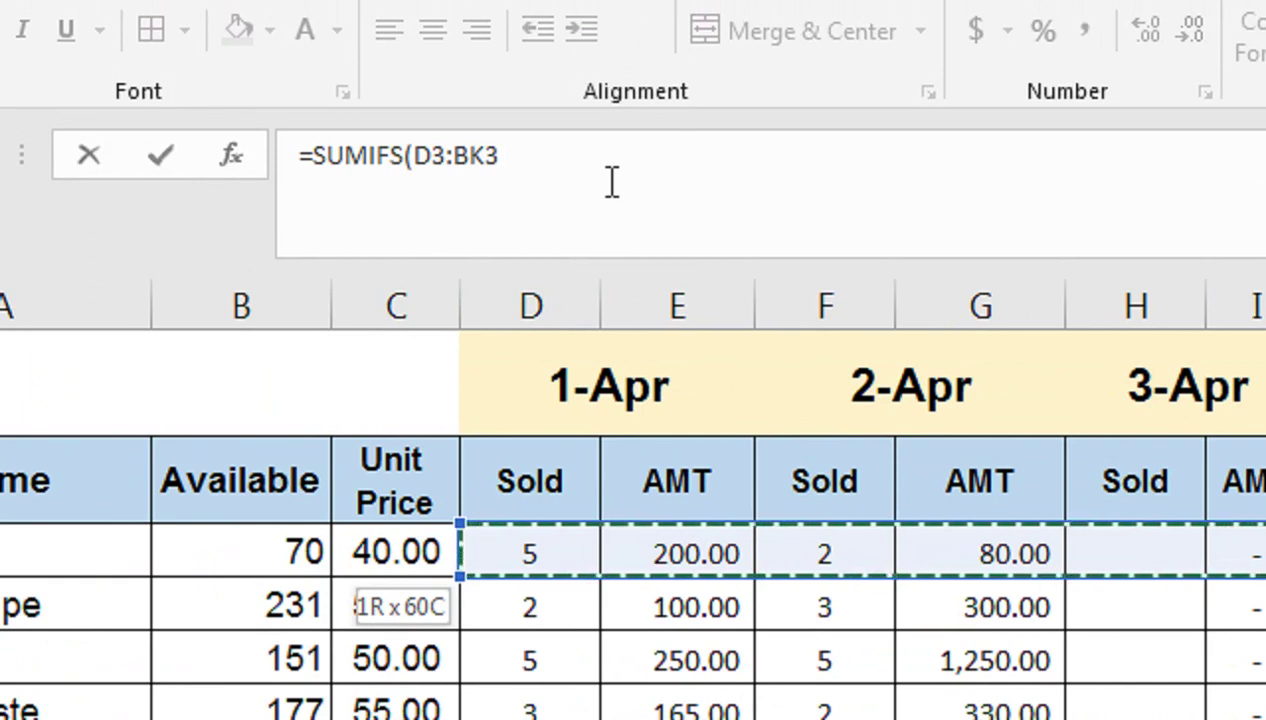
pyautogui.write(',')
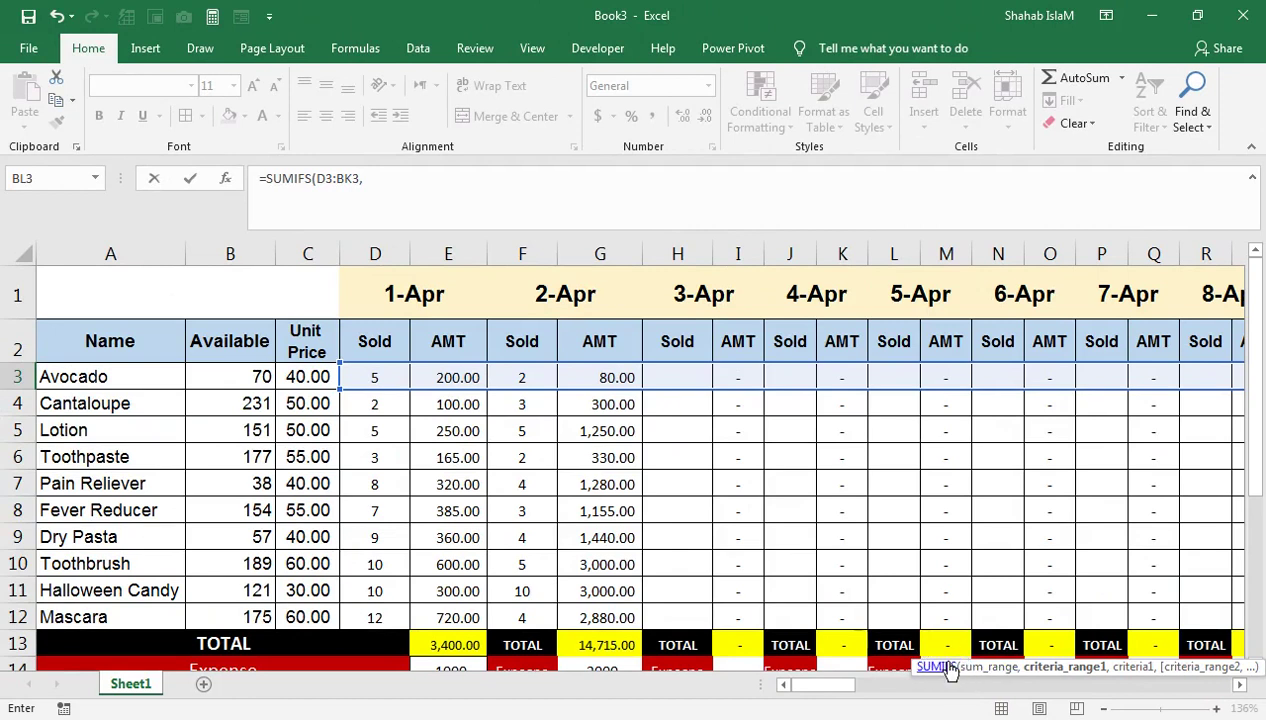
# Add the header row range D2:BK2 as the criteria range of the BL3 formula, locked as $D$2:$BK$2
pyautogui.moveTo(958, 670); pyautogui.dragTo(330, 220)
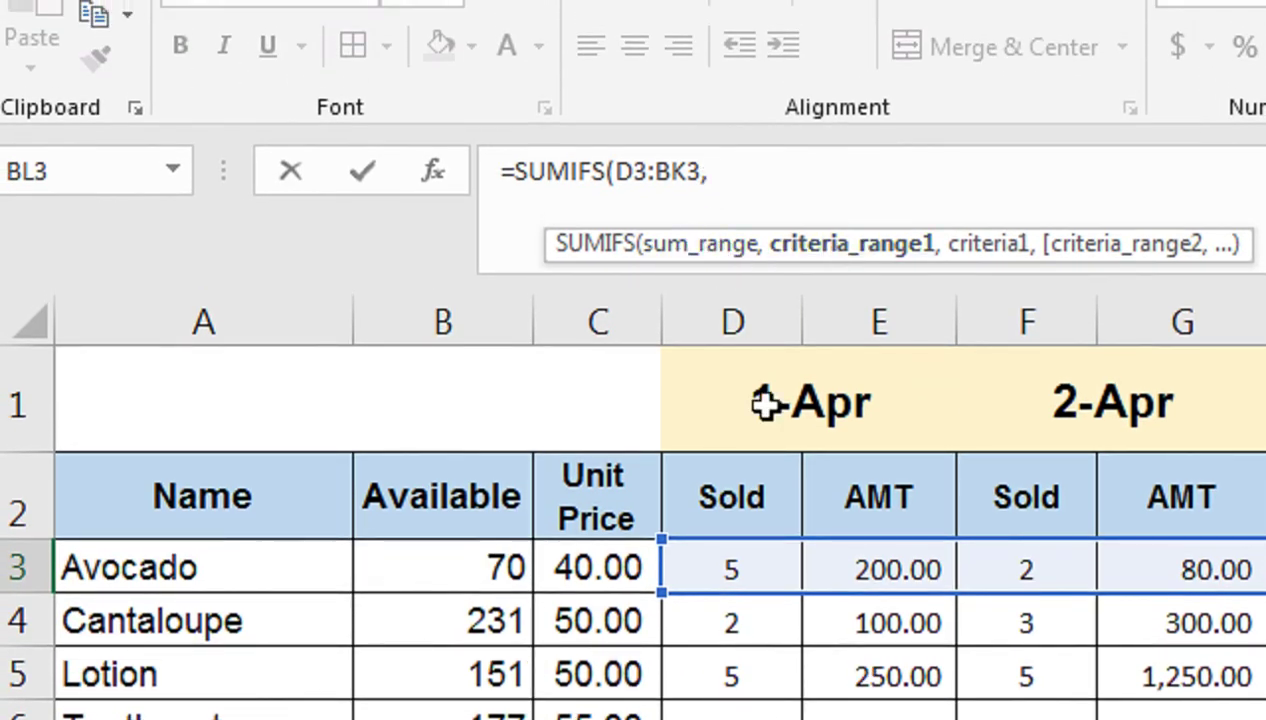
pyautogui.click(740, 494)
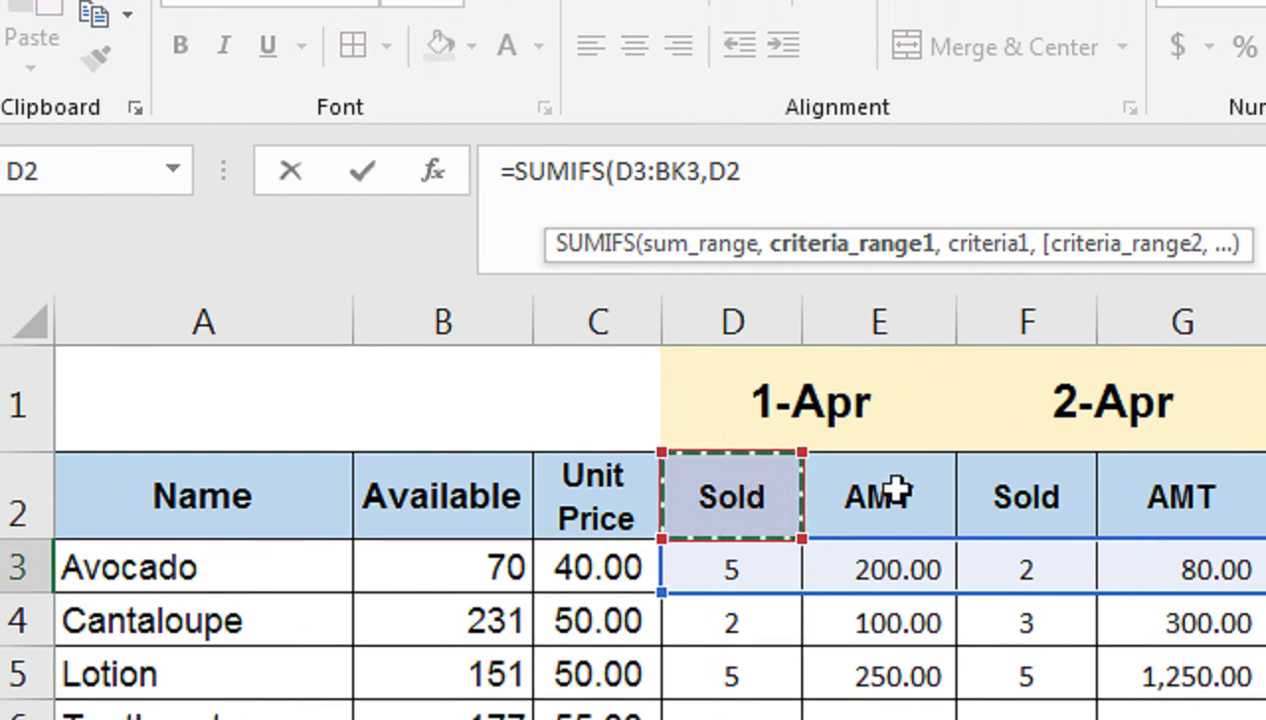
pyautogui.hotkey('ctrl', 'shift', 'Right')
pyautogui.hotkey('ctrl', 'shift', 'Right')
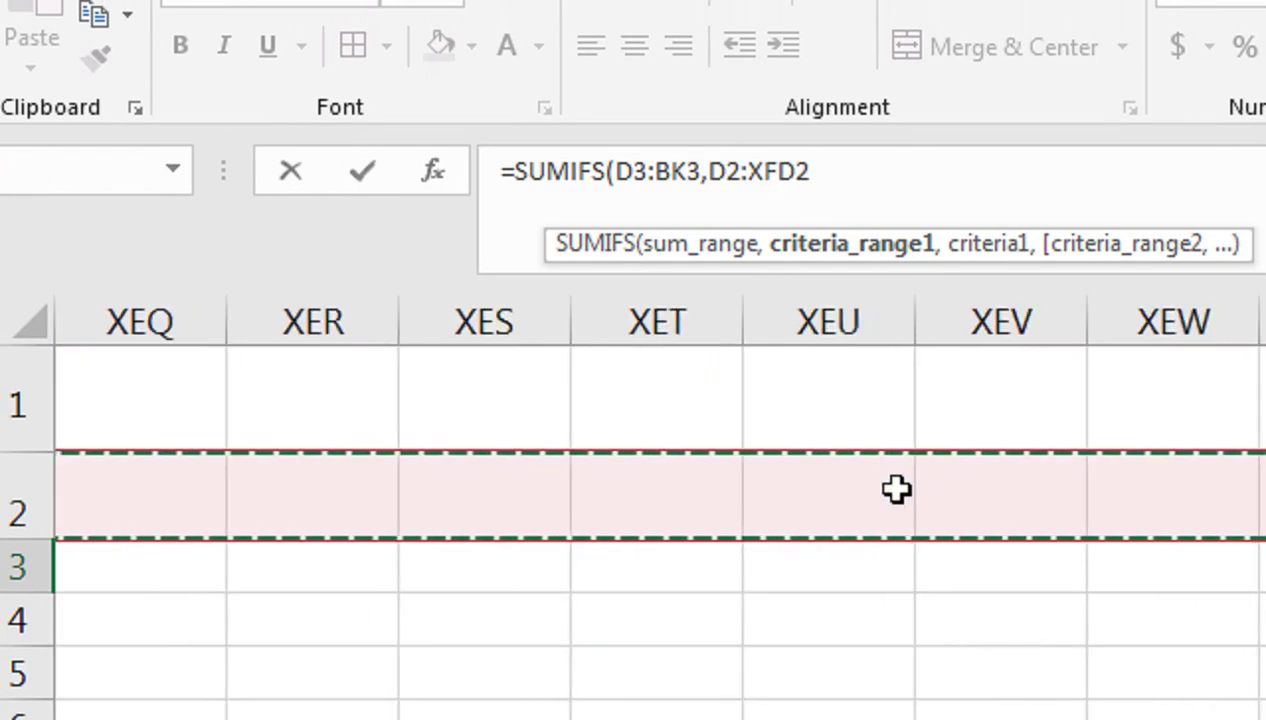
pyautogui.hotkey('ctrl', 'shift', 'Left')
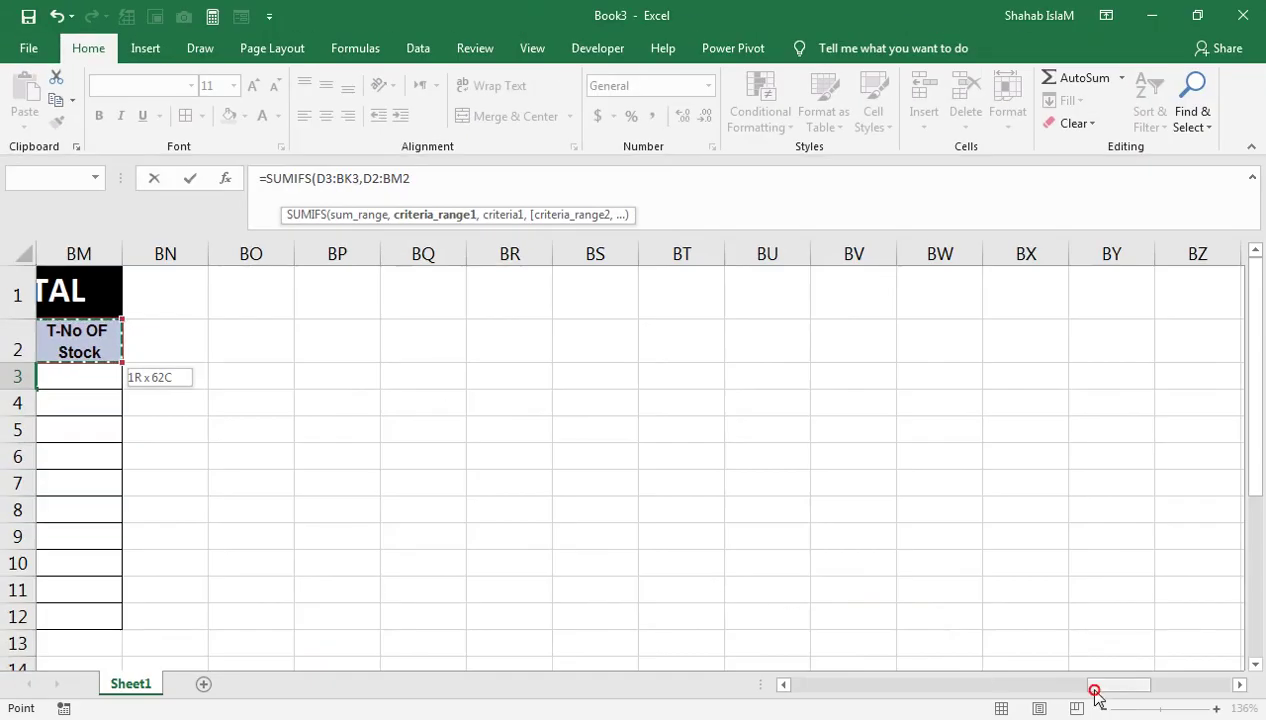
pyautogui.moveTo(1095, 690); pyautogui.dragTo(1047, 677)
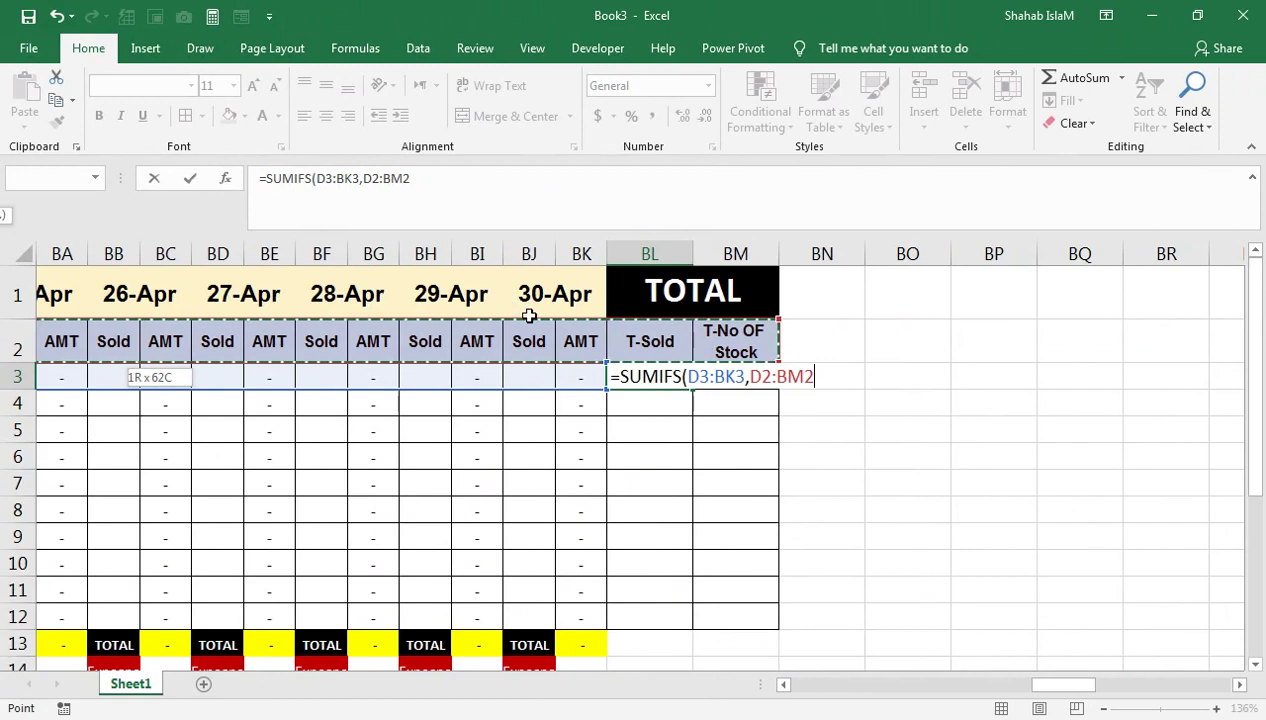
pyautogui.moveTo(538, 322); pyautogui.dragTo(452, 232)
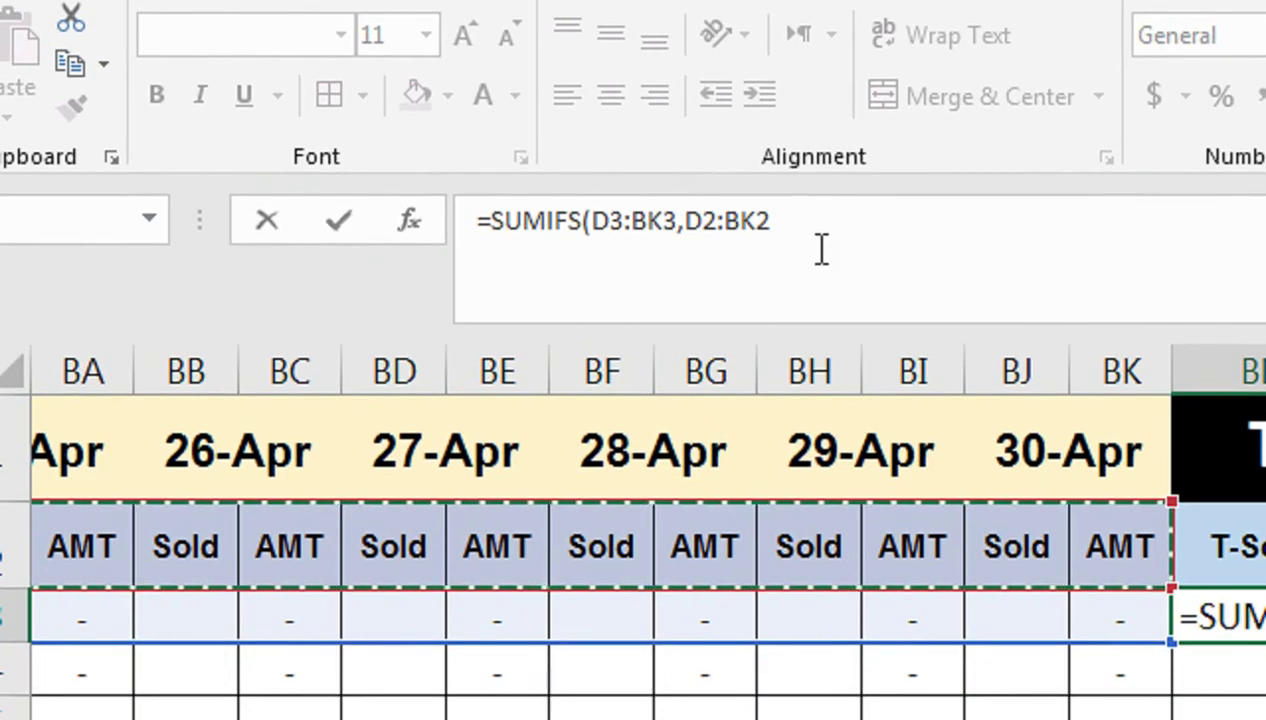
pyautogui.press('F4')
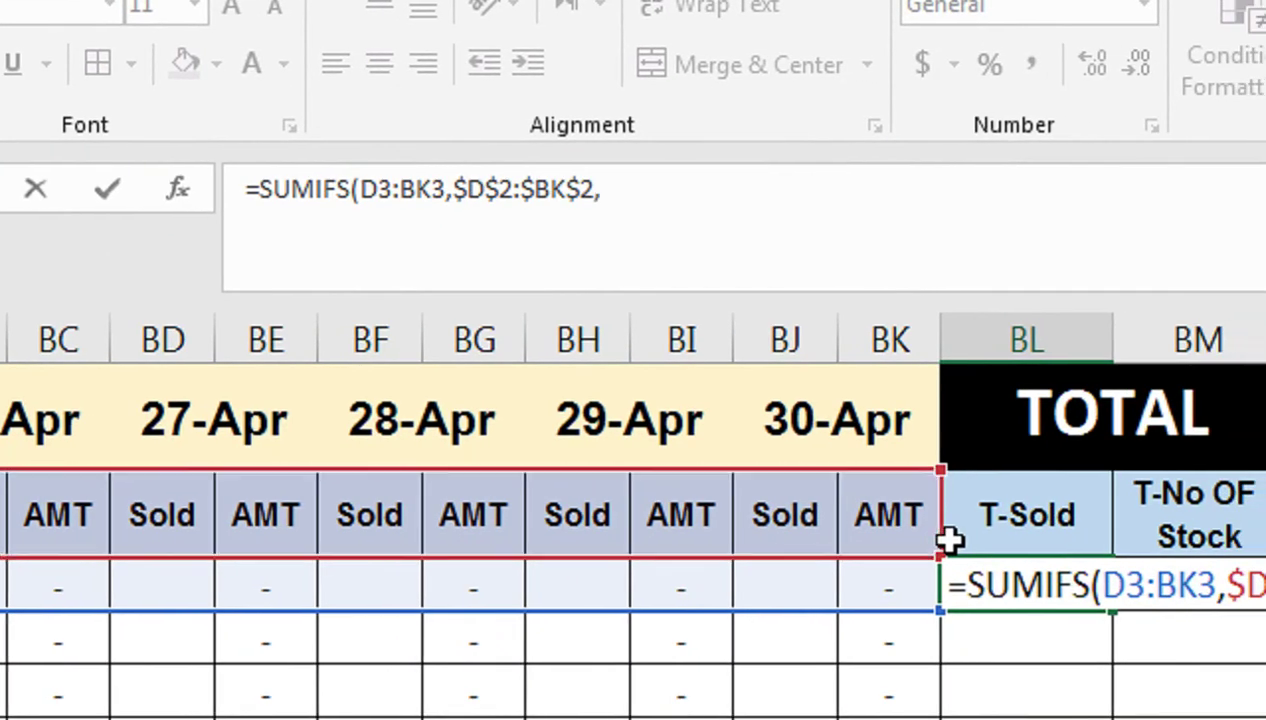
pyautogui.write(',')
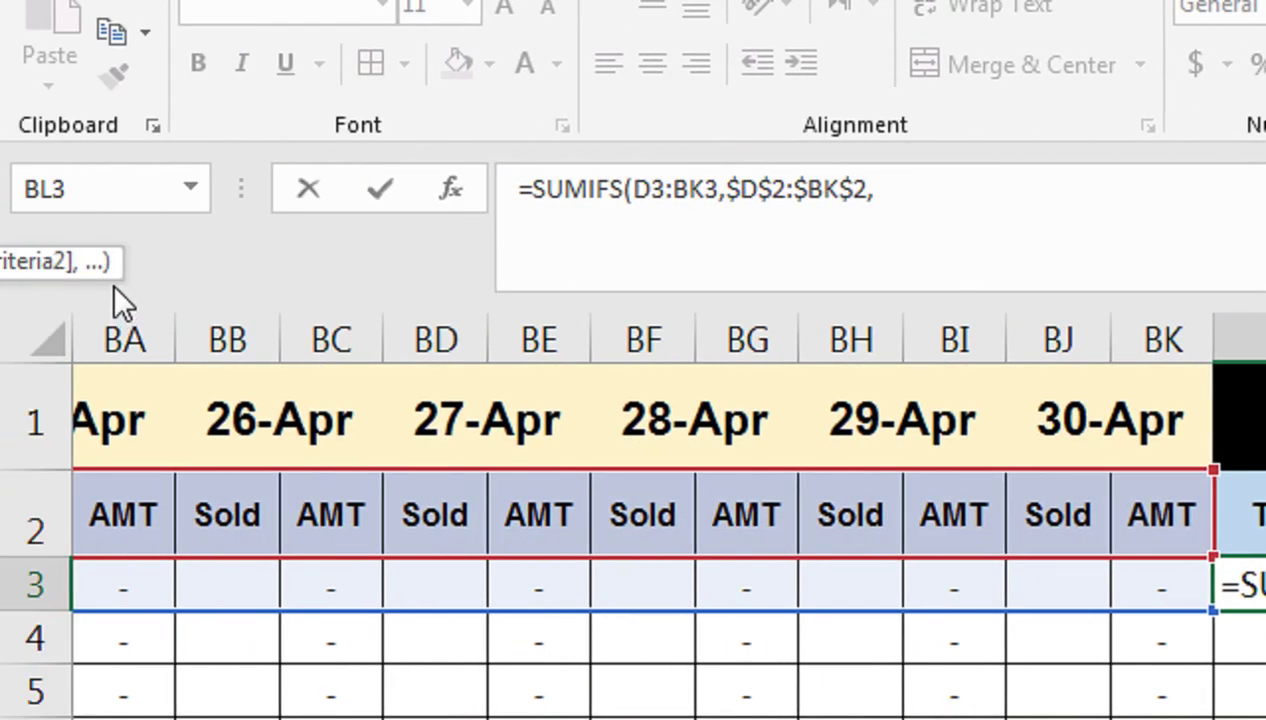
# Use the 30-Apr Sold header, locked as $BJ$2, as the criterion and enter the BL3 SUMIFS formula
pyautogui.moveTo(109, 265); pyautogui.dragTo(1145, 249)
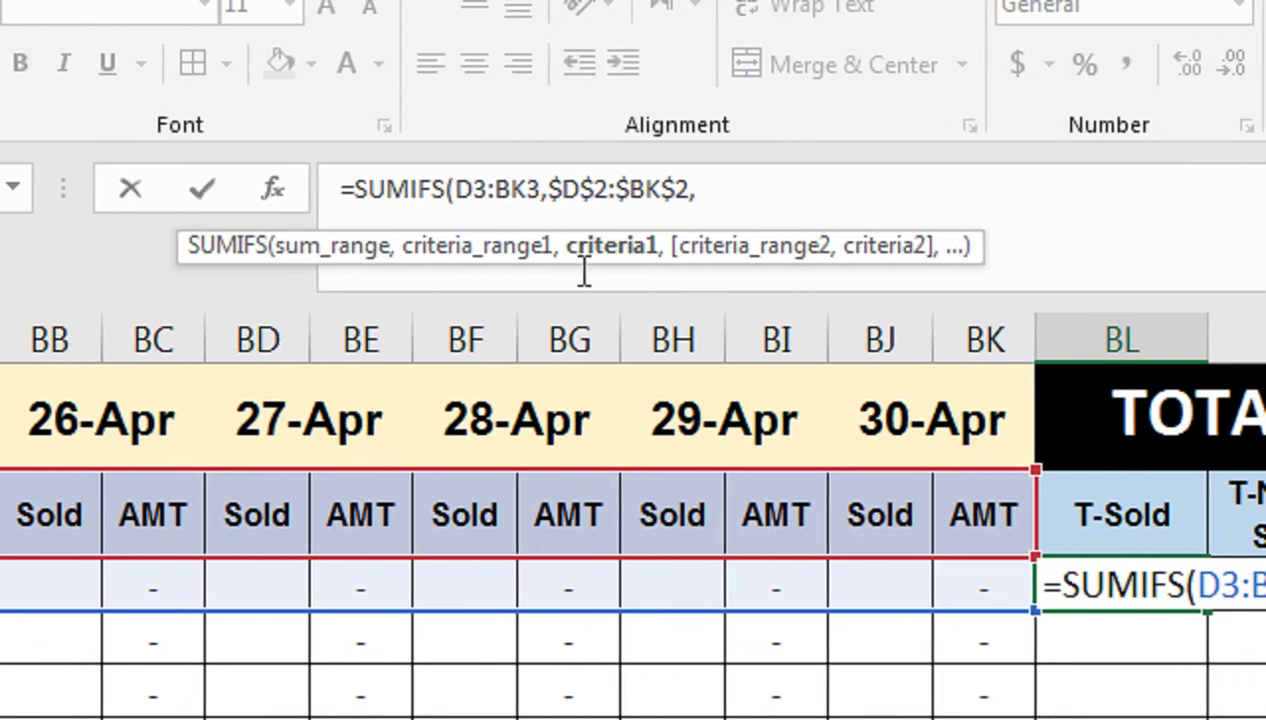
pyautogui.click(895, 513)
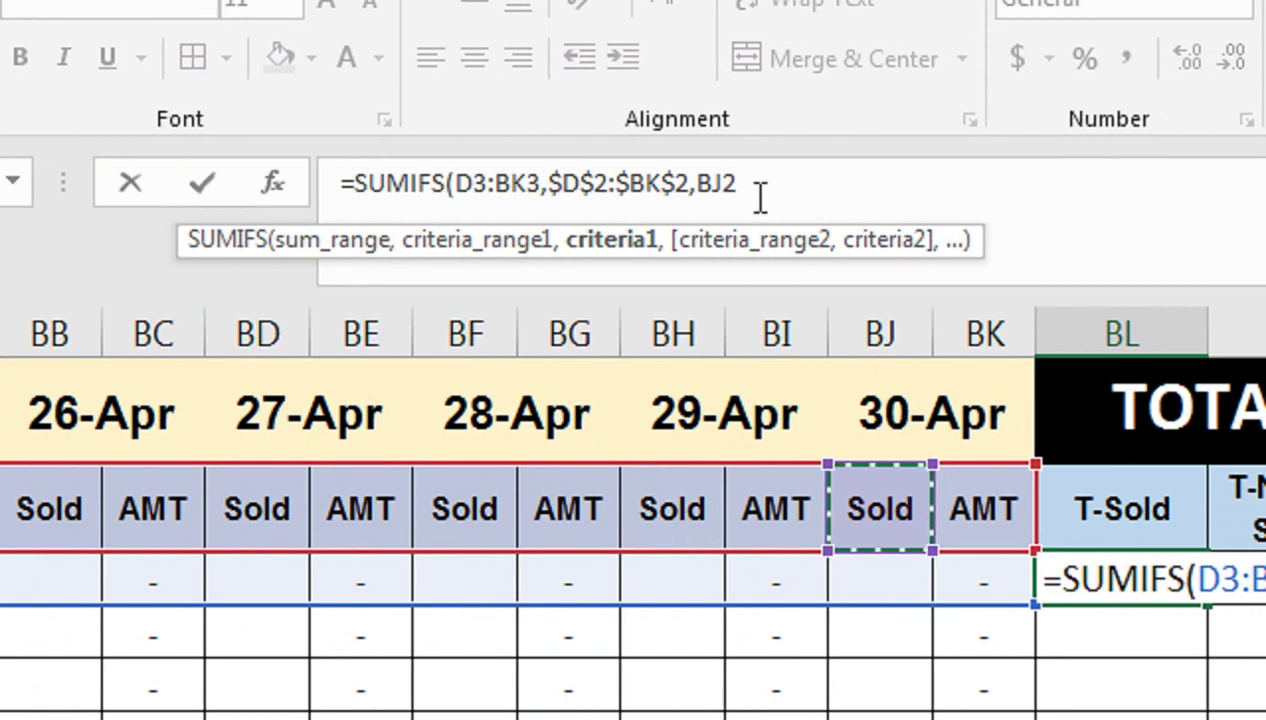
pyautogui.press('F4')
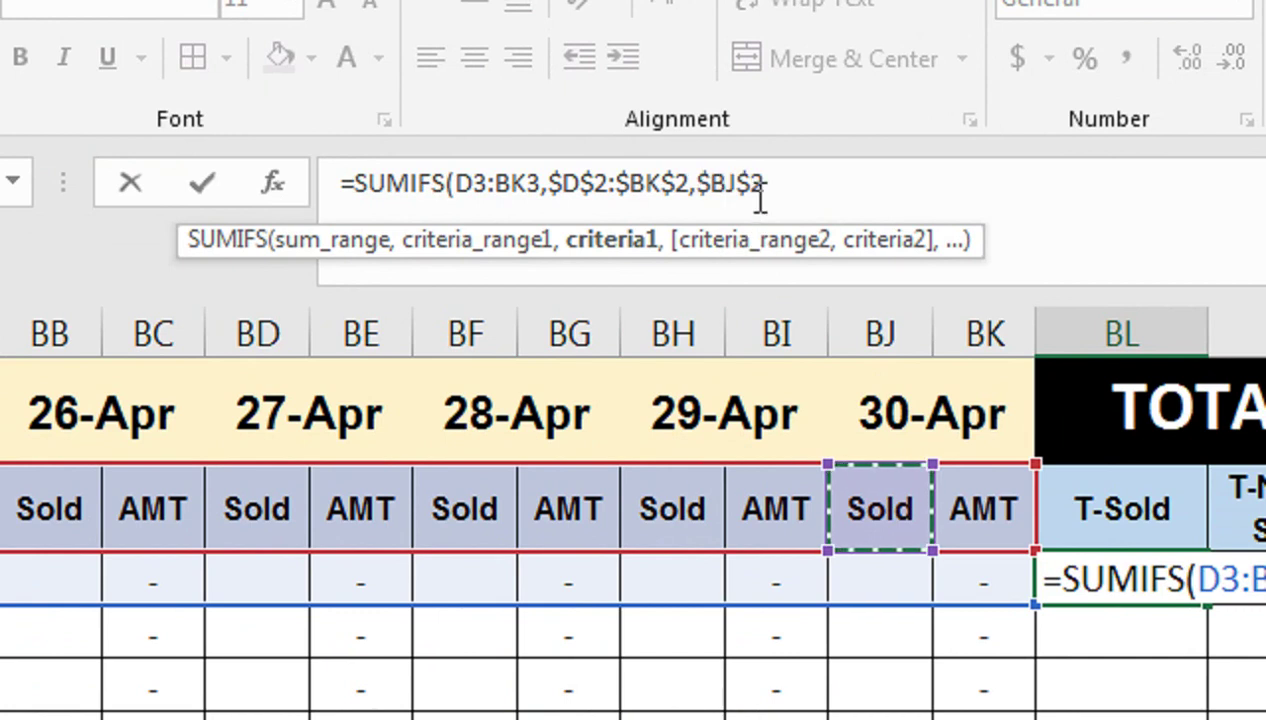
pyautogui.write(')')
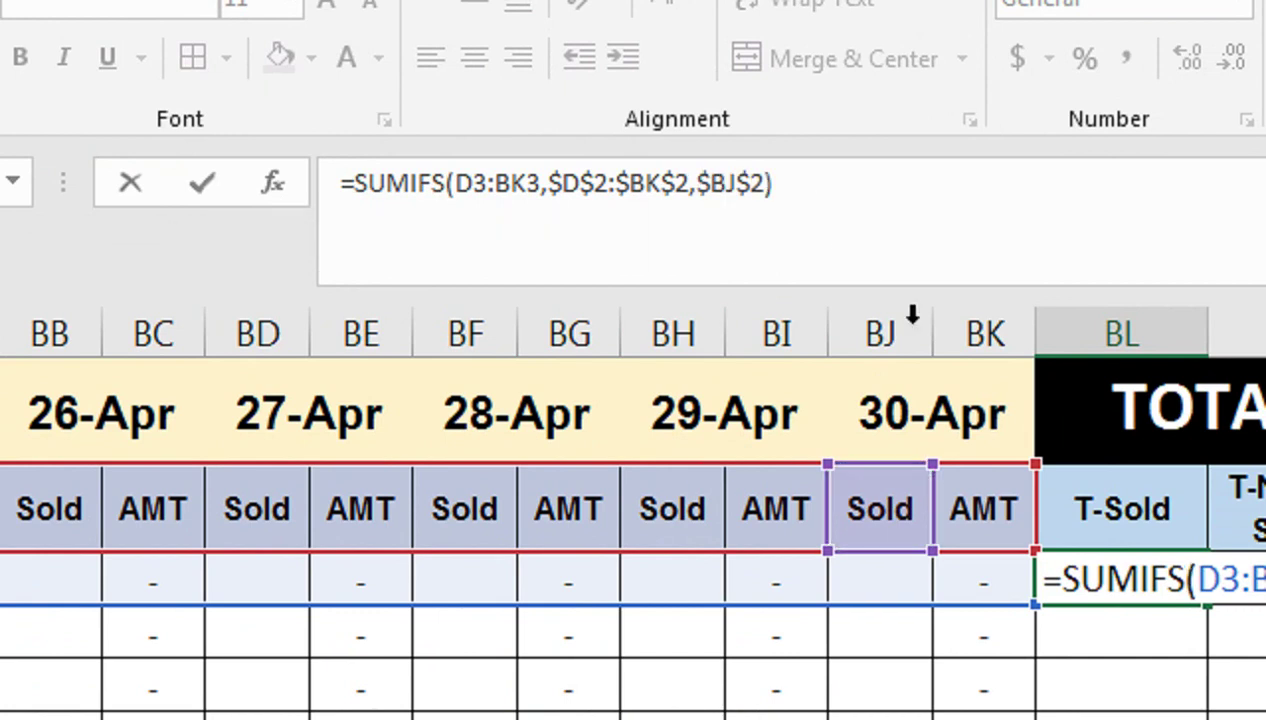
pyautogui.press('Return')
pyautogui.click(1146, 587)
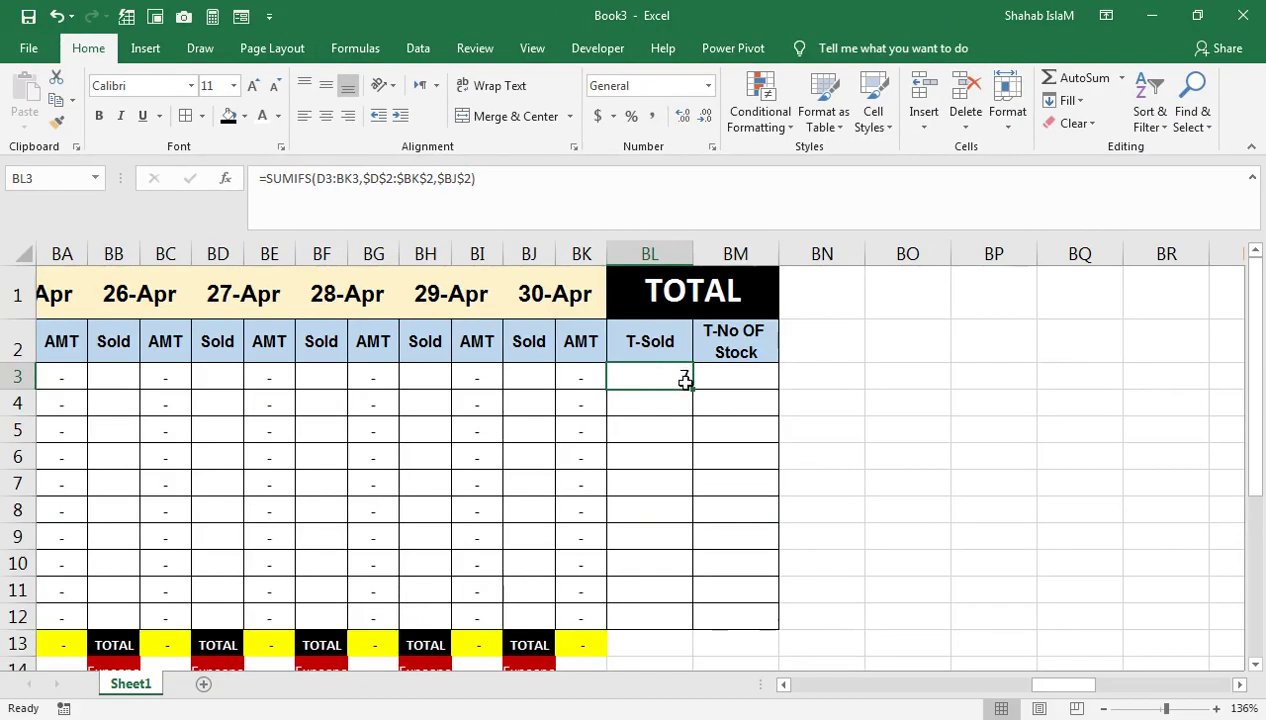
# Fill the T-Sold formula from BL3 down to BL12
pyautogui.click(698, 393)
pyautogui.click(684, 379)
pyautogui.moveTo(692, 388); pyautogui.dragTo(692, 620)
# Start a SUMIFS formula in H3 with D3:G3 as the sum range and D2:G2 as the criteria range
pyautogui.moveTo(1066, 690); pyautogui.dragTo(828, 690)
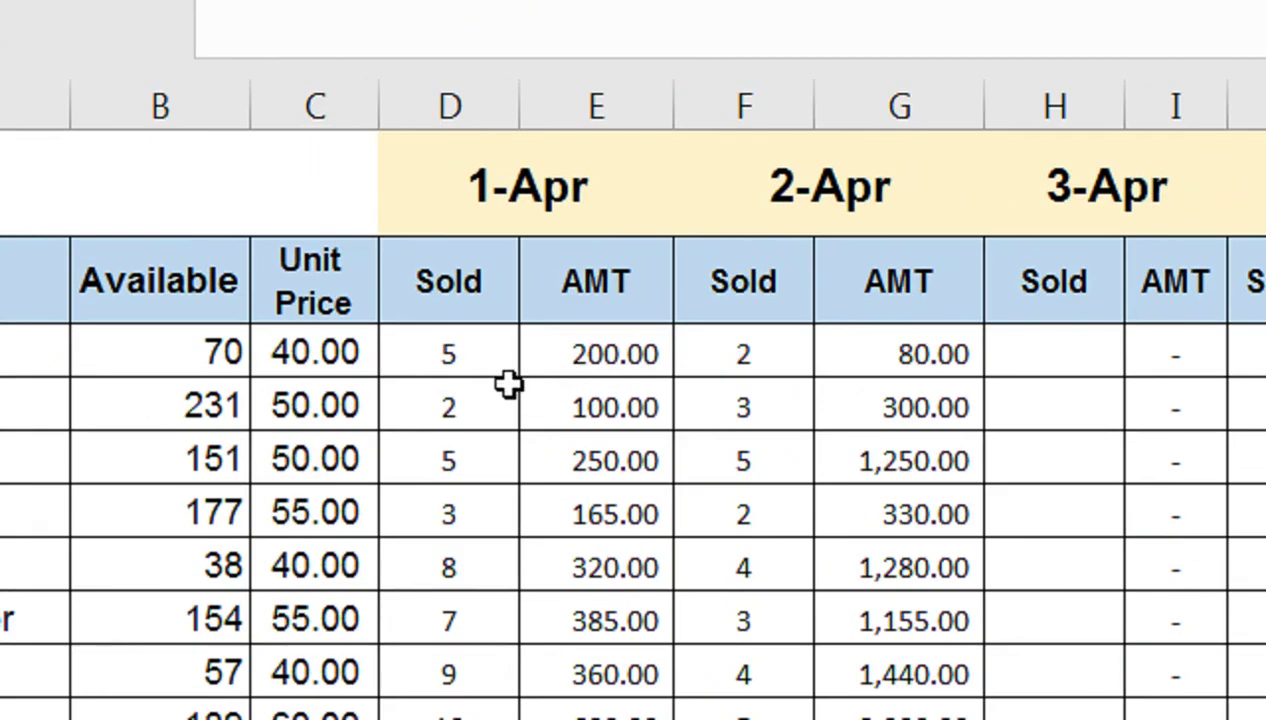
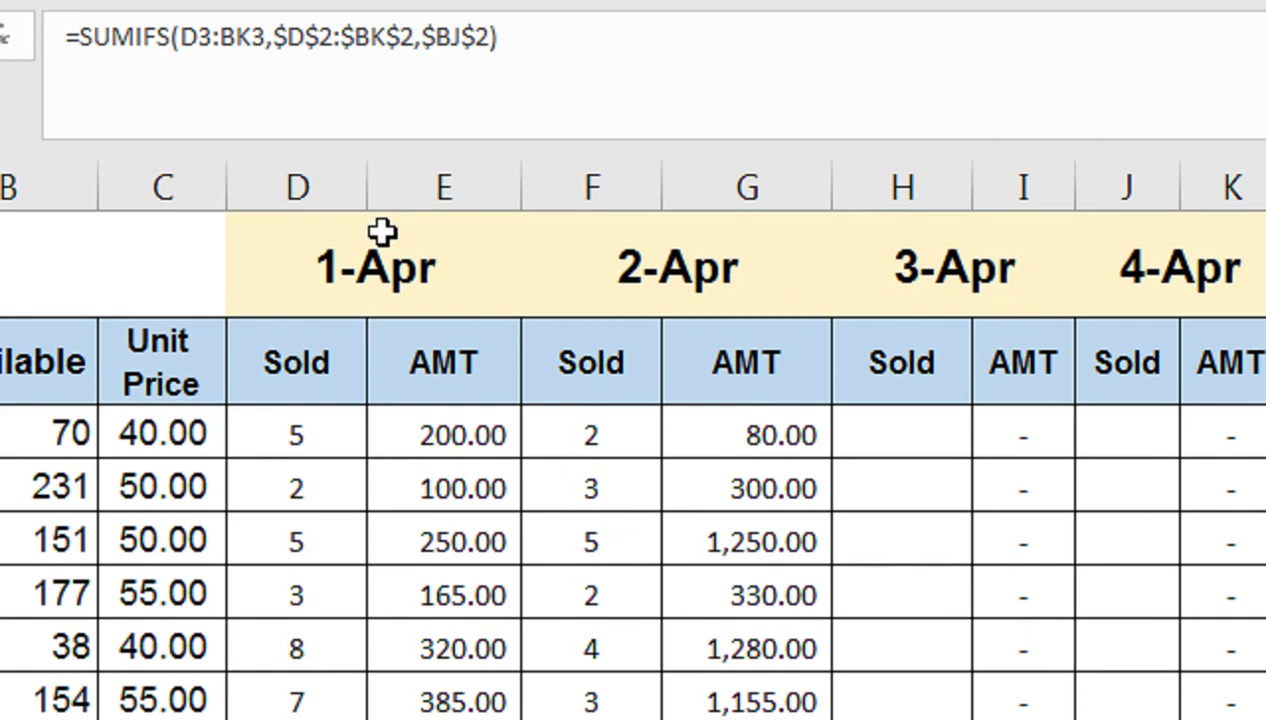
pyautogui.click(928, 450)
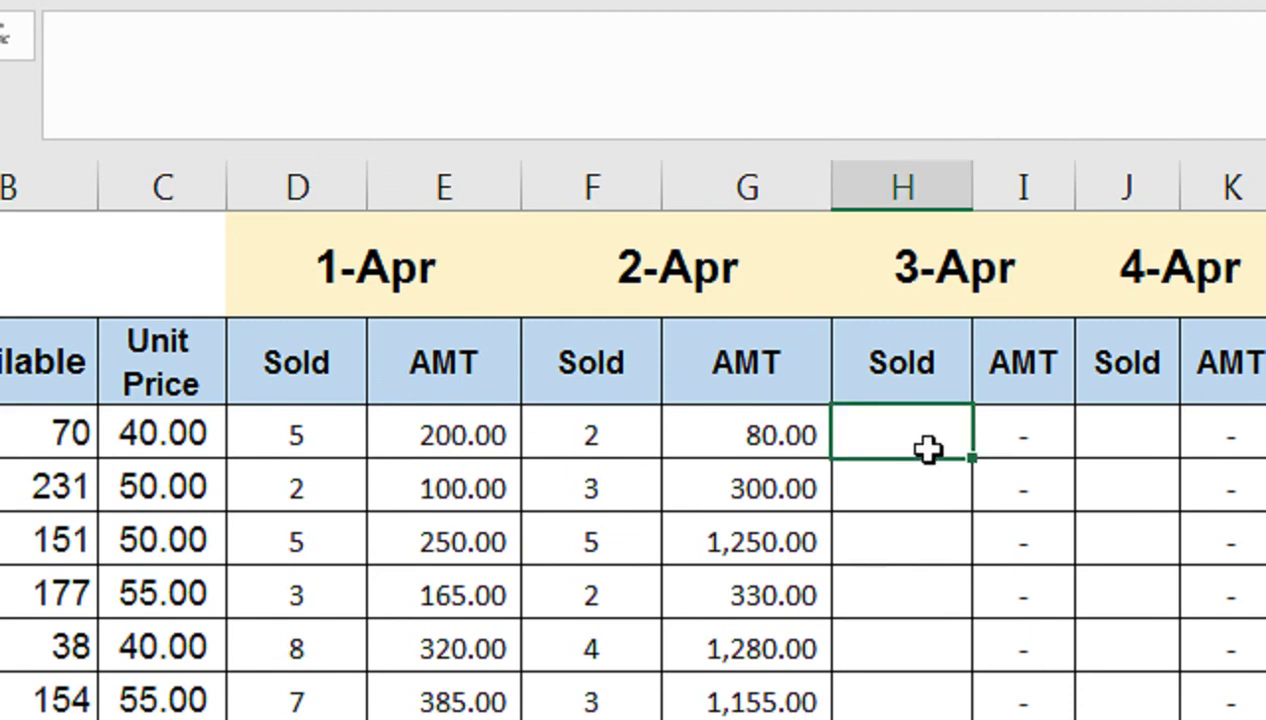
pyautogui.write('=sumi')
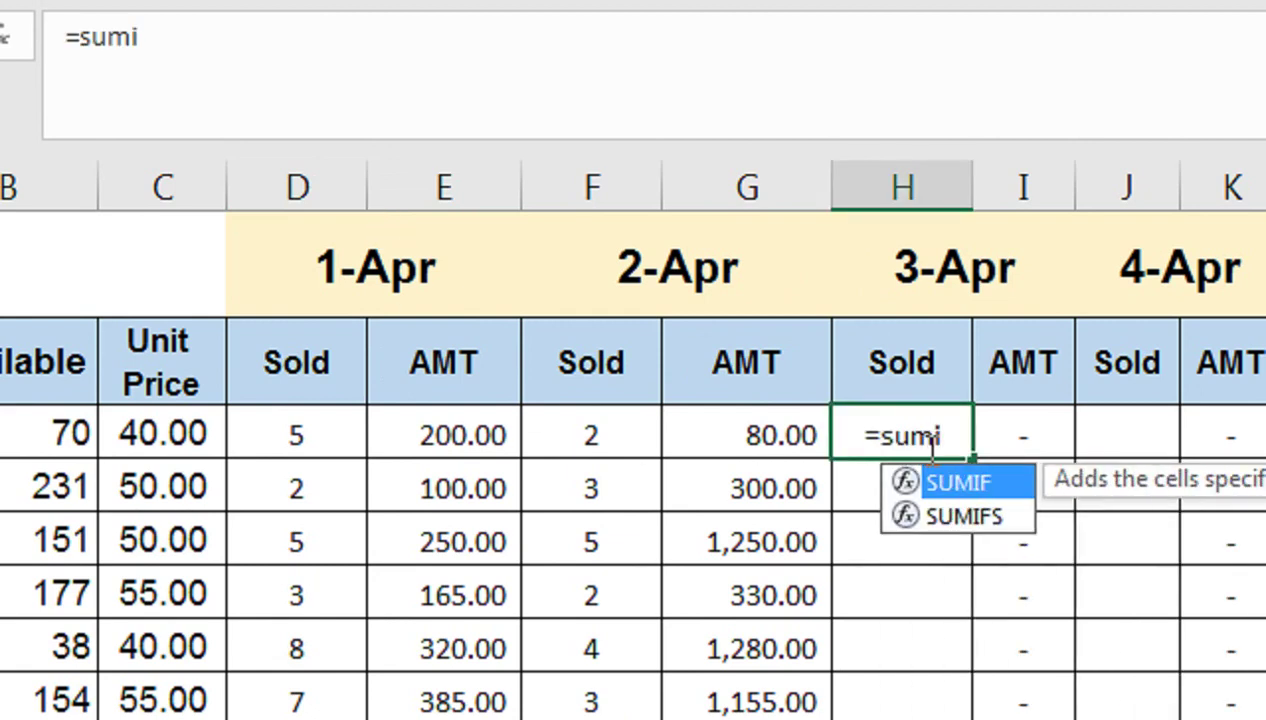
pyautogui.press('Down')
pyautogui.press('Tab')
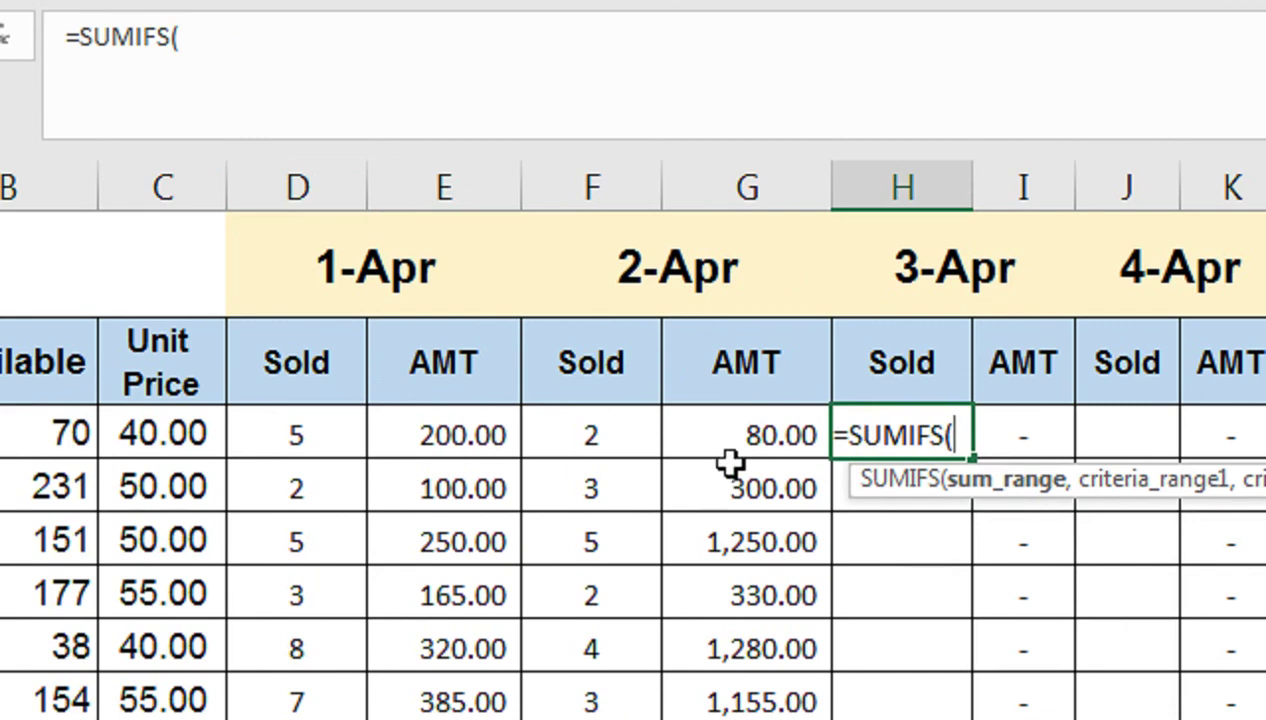
pyautogui.click(690, 437)
pyautogui.moveTo(690, 437); pyautogui.dragTo(320, 424)
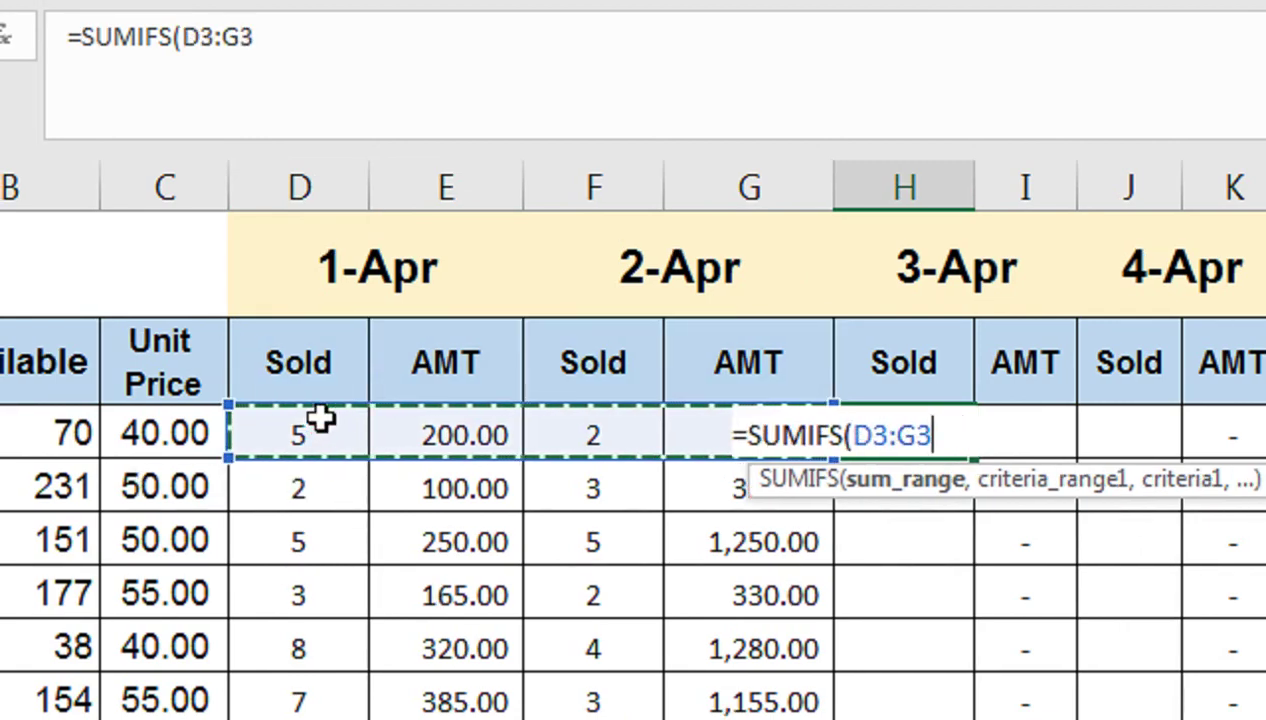
pyautogui.write(',')
pyautogui.moveTo(726, 342); pyautogui.dragTo(312, 365)
pyautogui.write(',')
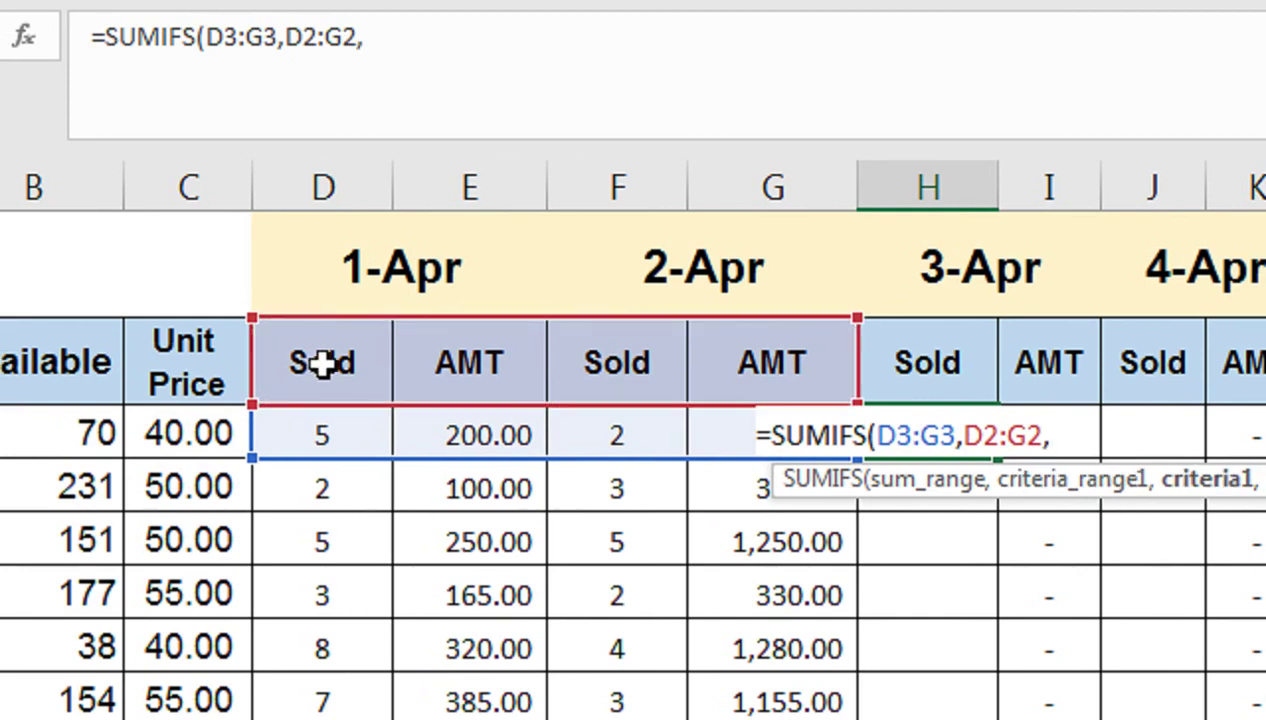
# Lock the H3 formula's criteria range as $D$2:$G$2, keeping the sum range D3:G3 relative
pyautogui.press('BackSpace')
pyautogui.press('F4')
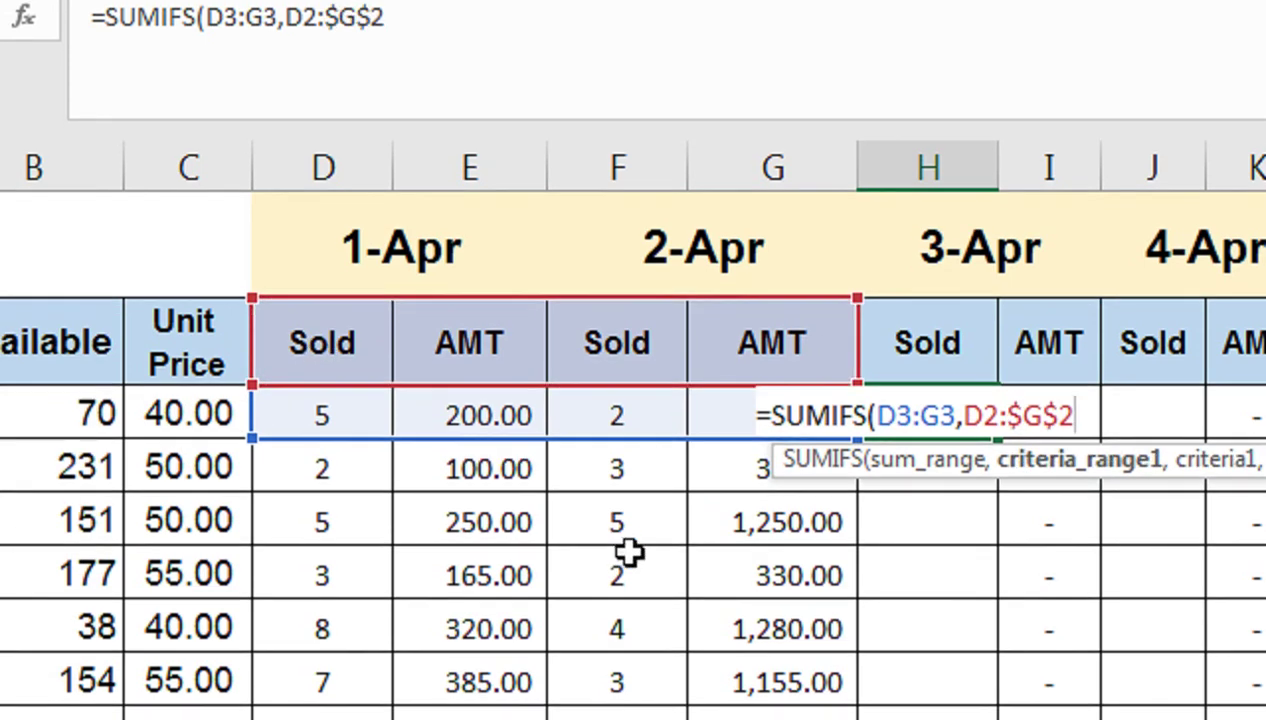
pyautogui.moveTo(963, 413); pyautogui.dragTo(1073, 410)
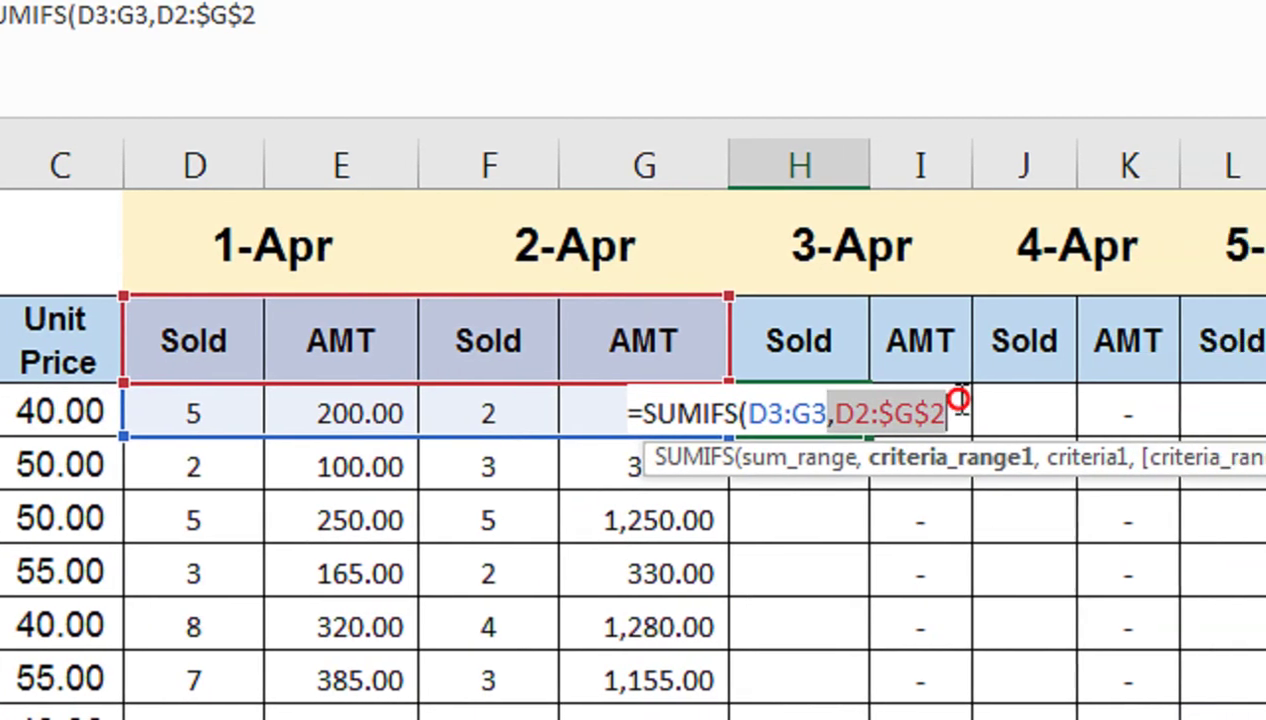
pyautogui.press('F4')
pyautogui.click(922, 396)
pyautogui.click(739, 397)
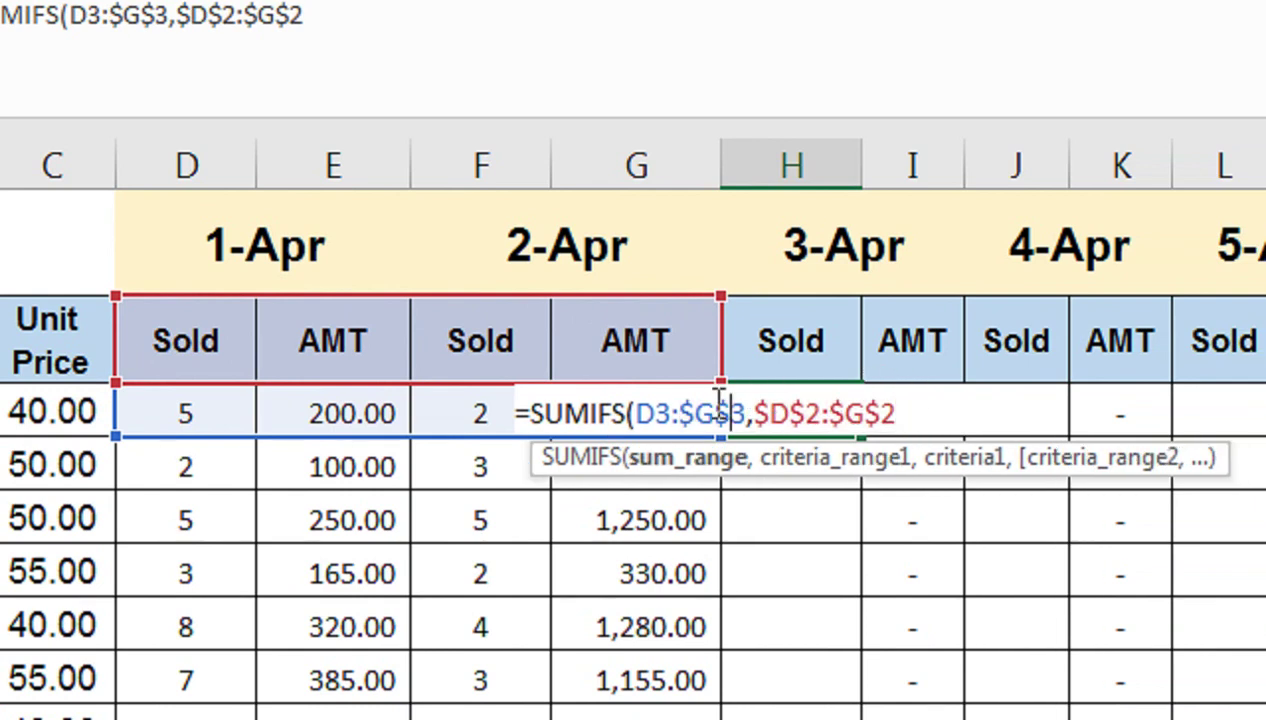
pyautogui.press('BackSpace')
pyautogui.press('Left')
pyautogui.press('Left')
pyautogui.press('Delete')
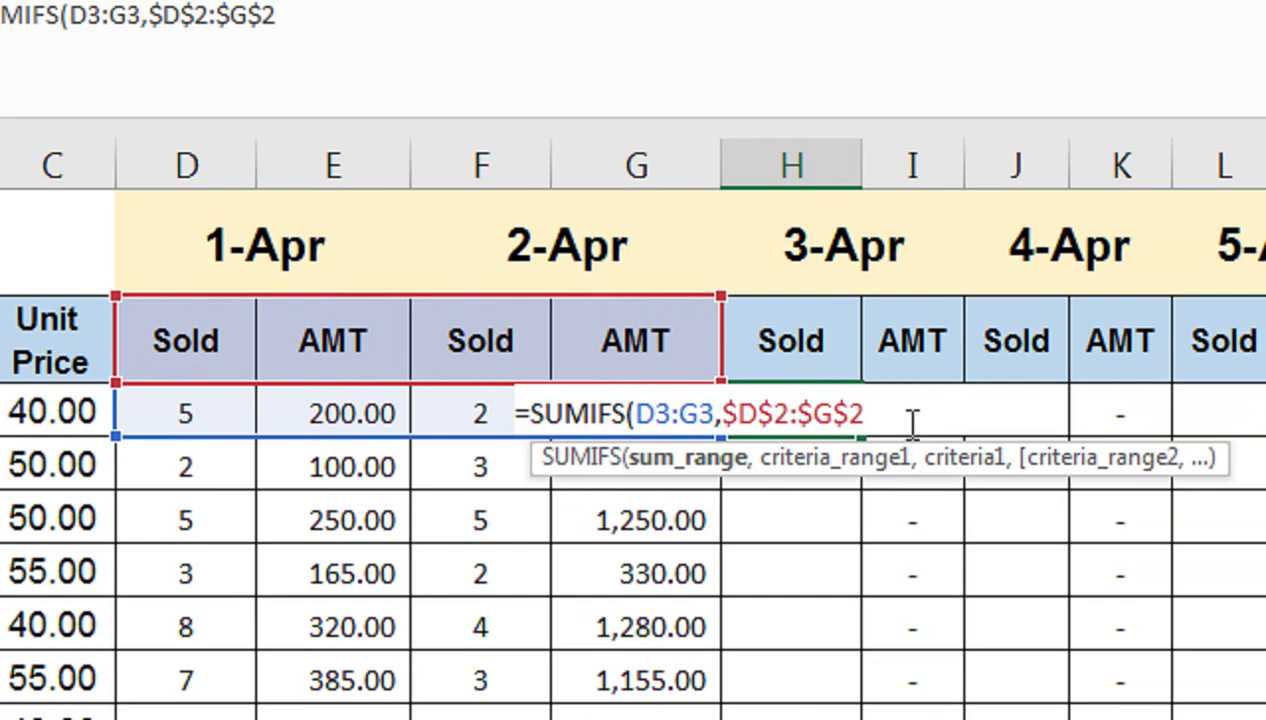
# Use the 2-Apr Sold header, locked as $F$2, as the criterion and enter the H3 SUMIFS formula
pyautogui.click(913, 421)
pyautogui.write(',')
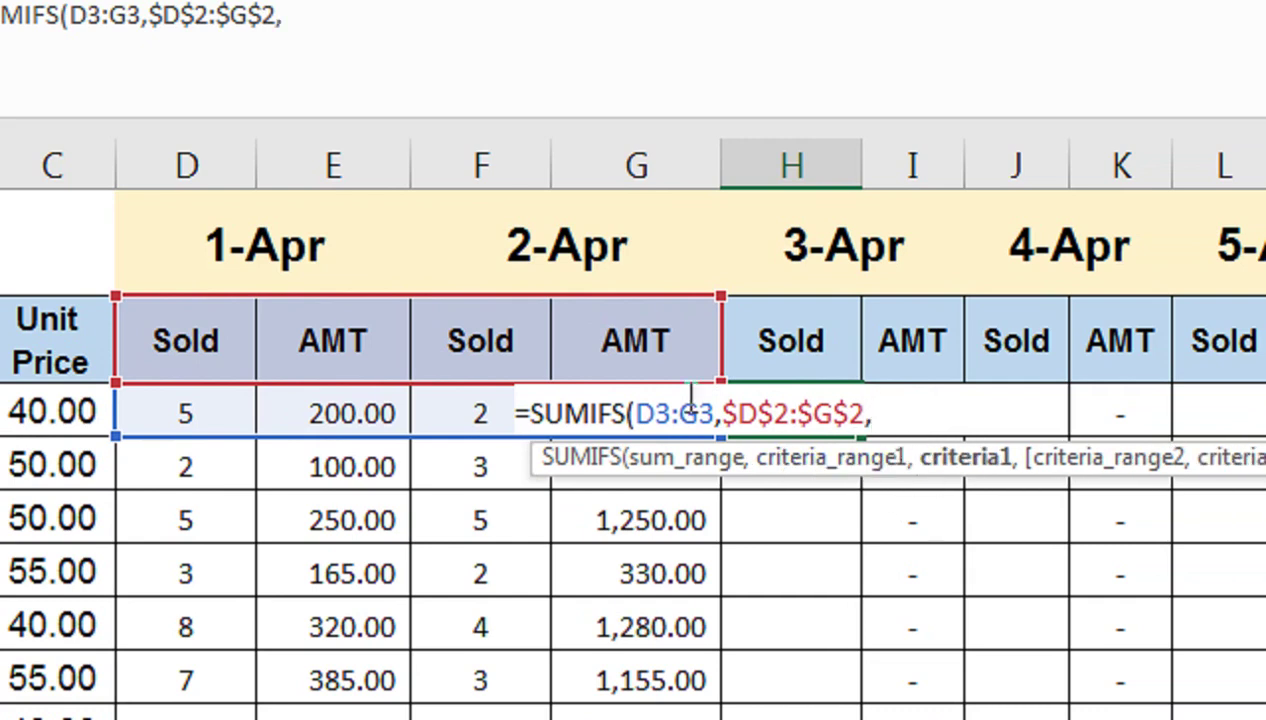
pyautogui.click(468, 330)
pyautogui.press('F4')
pyautogui.write(')')
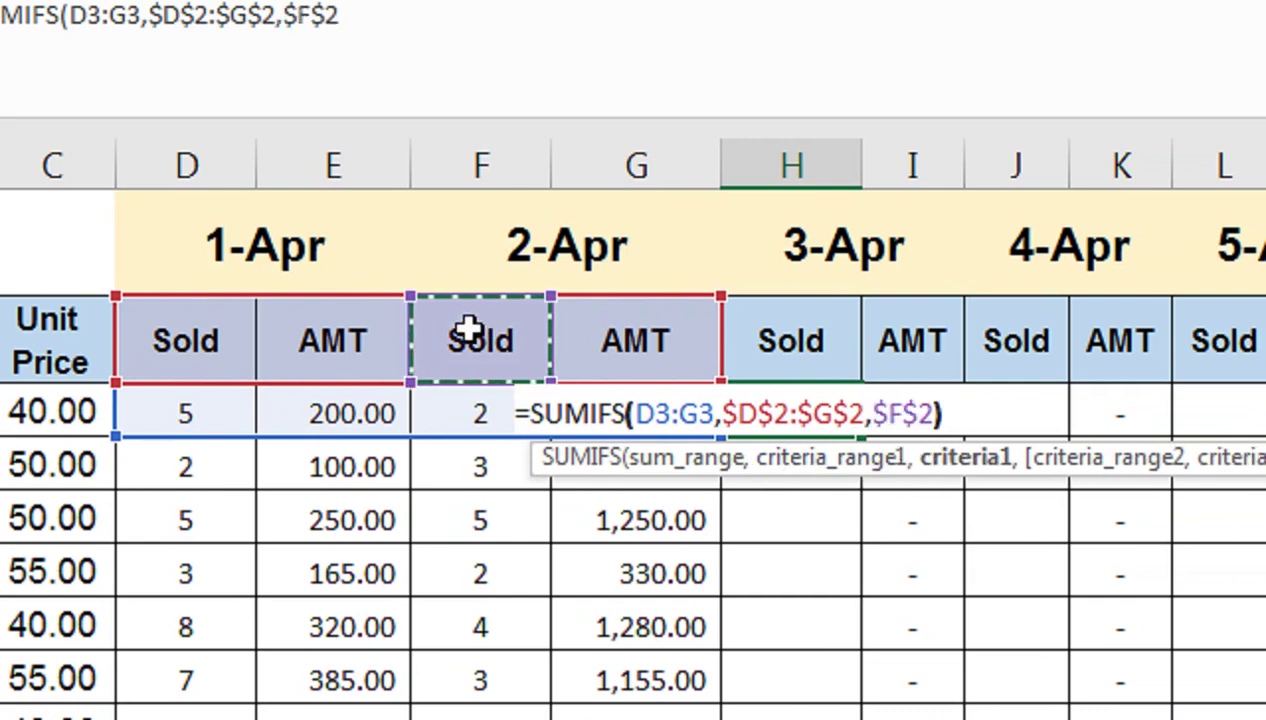
pyautogui.press('Return')
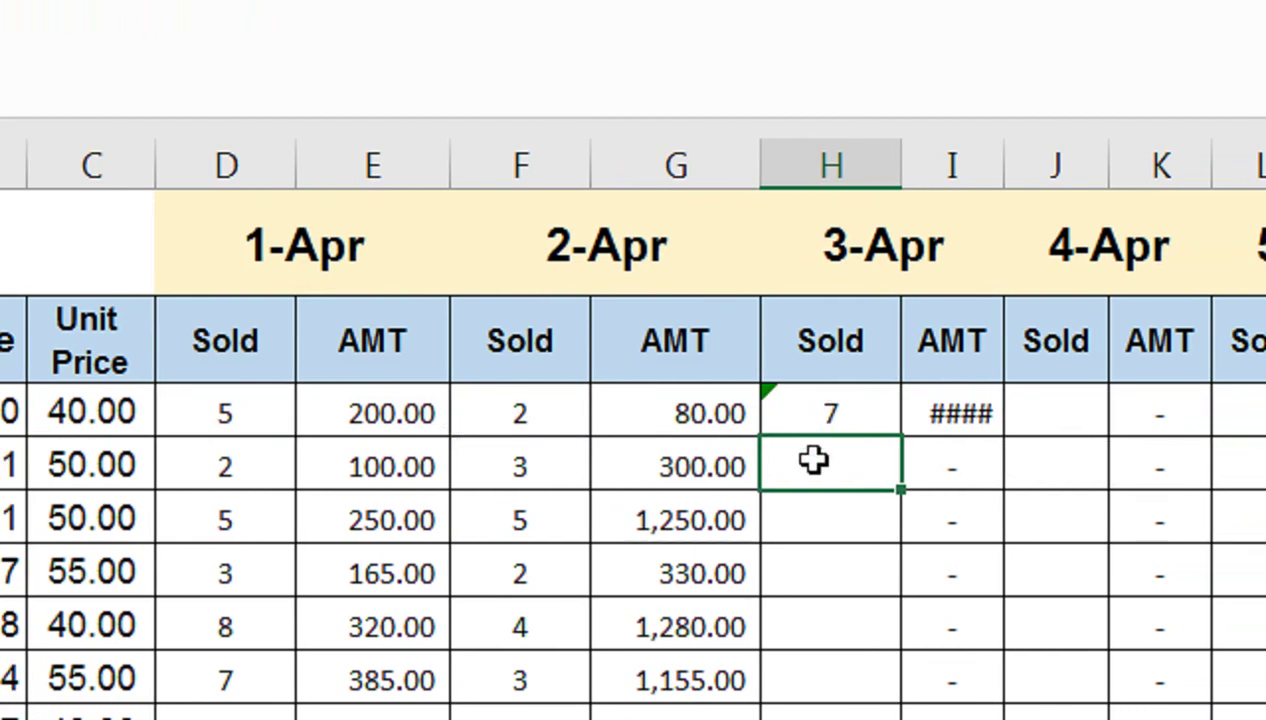
# Fill the SUMIFS formula from H3 down the 3-Apr Sold column to H12
pyautogui.click(862, 404)
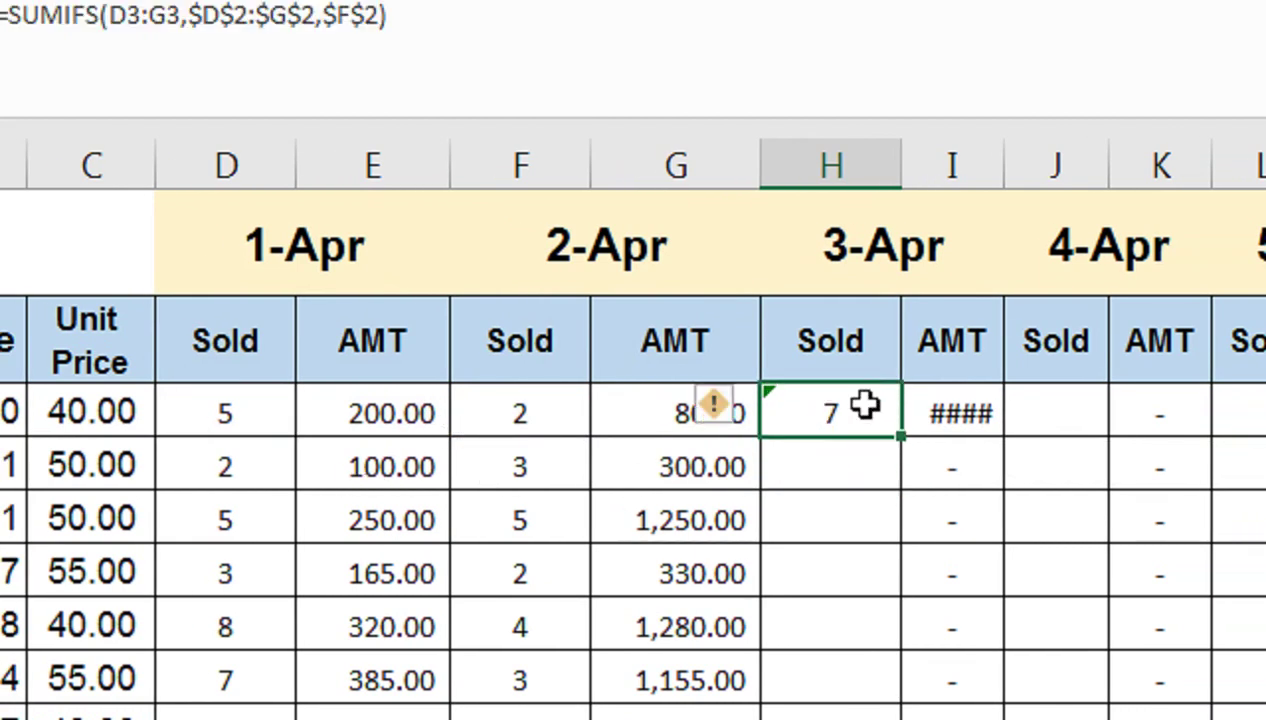
pyautogui.moveTo(895, 435); pyautogui.dragTo(888, 538)
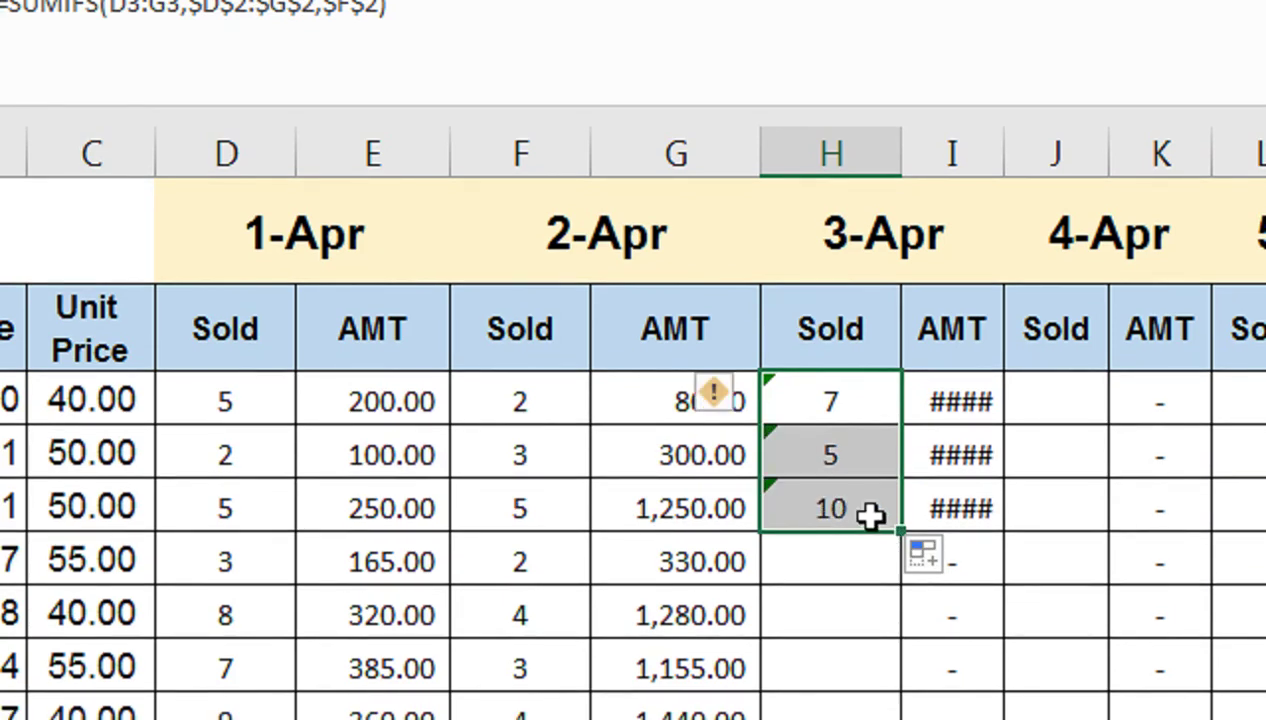
pyautogui.click(908, 526)
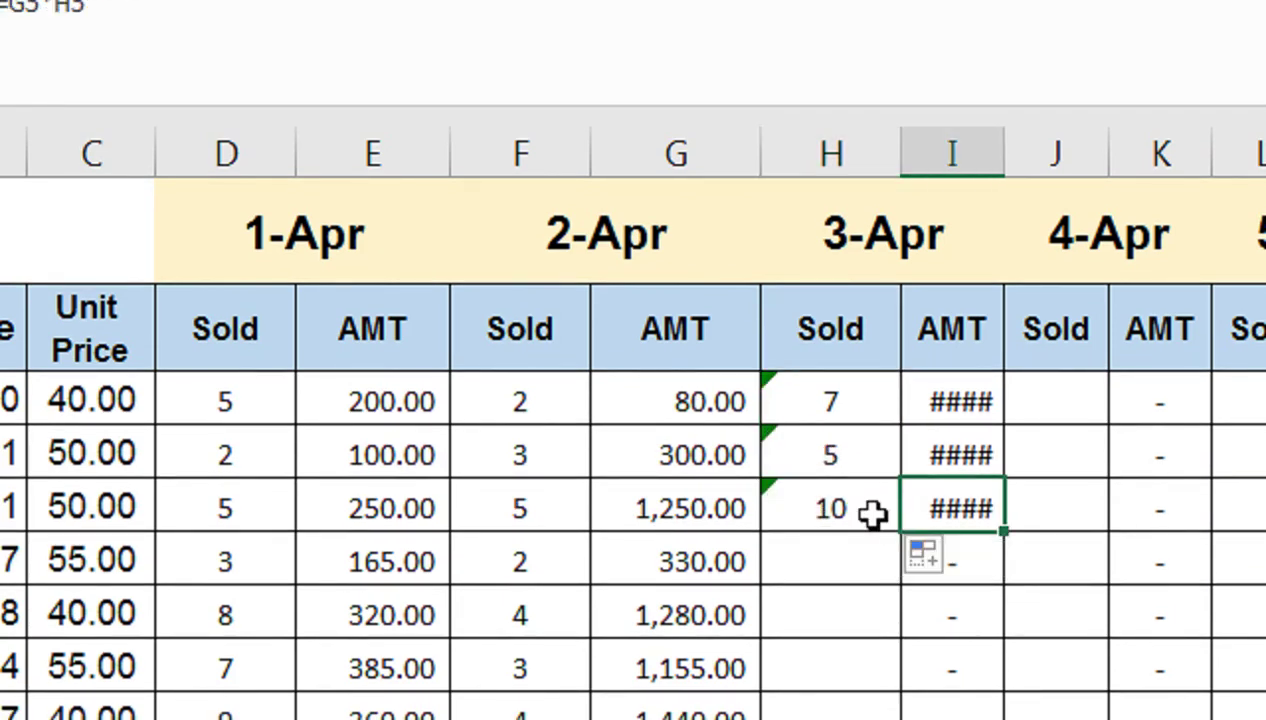
pyautogui.click(866, 511)
pyautogui.moveTo(901, 532); pyautogui.dragTo(901, 719)
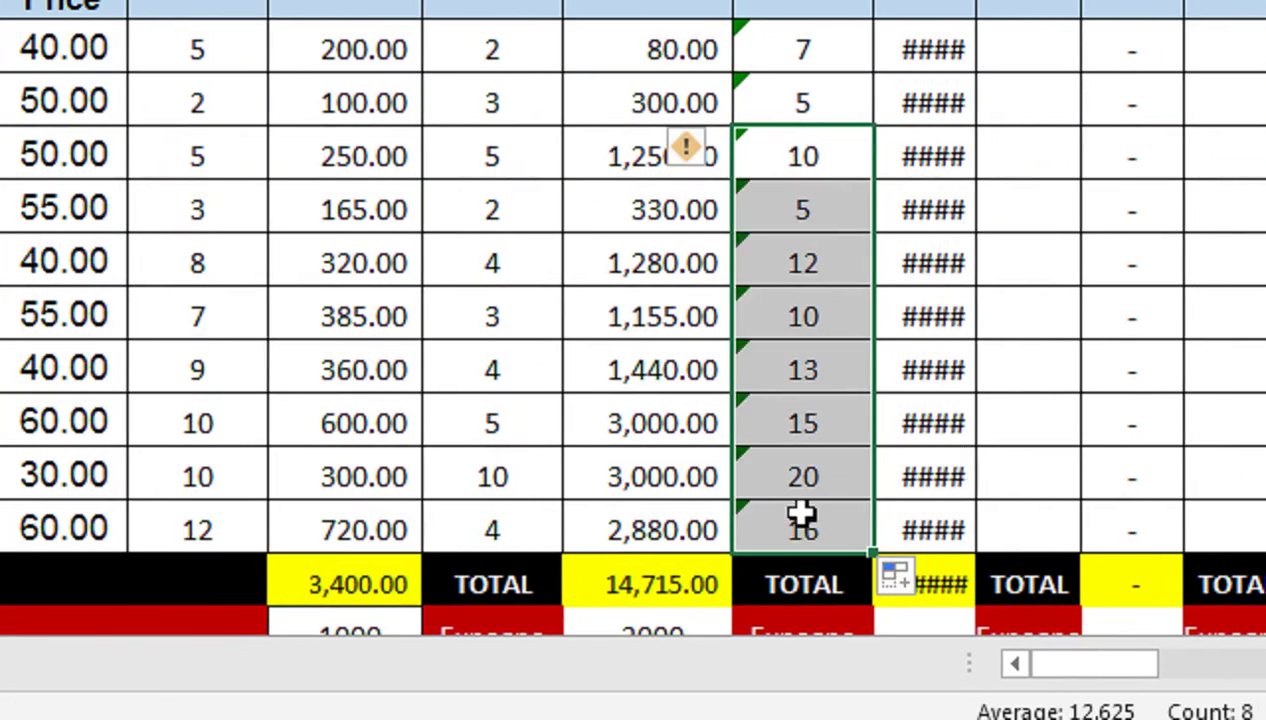
# Clear the trial SUMIFS formulas from H3:H12 in the 3-Apr Sold column
pyautogui.press('Delete')
pyautogui.press('Up')
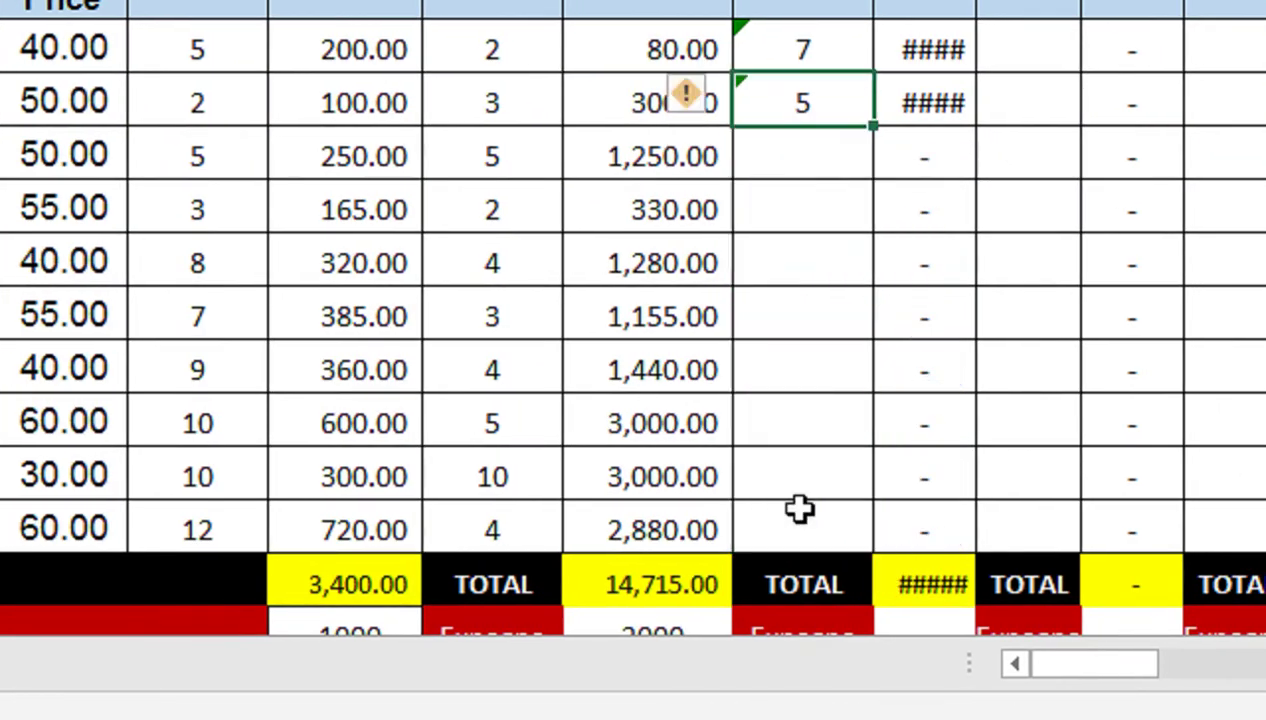
pyautogui.hotkey('shift', 'Up')
pyautogui.press('Delete')
pyautogui.press('Up')
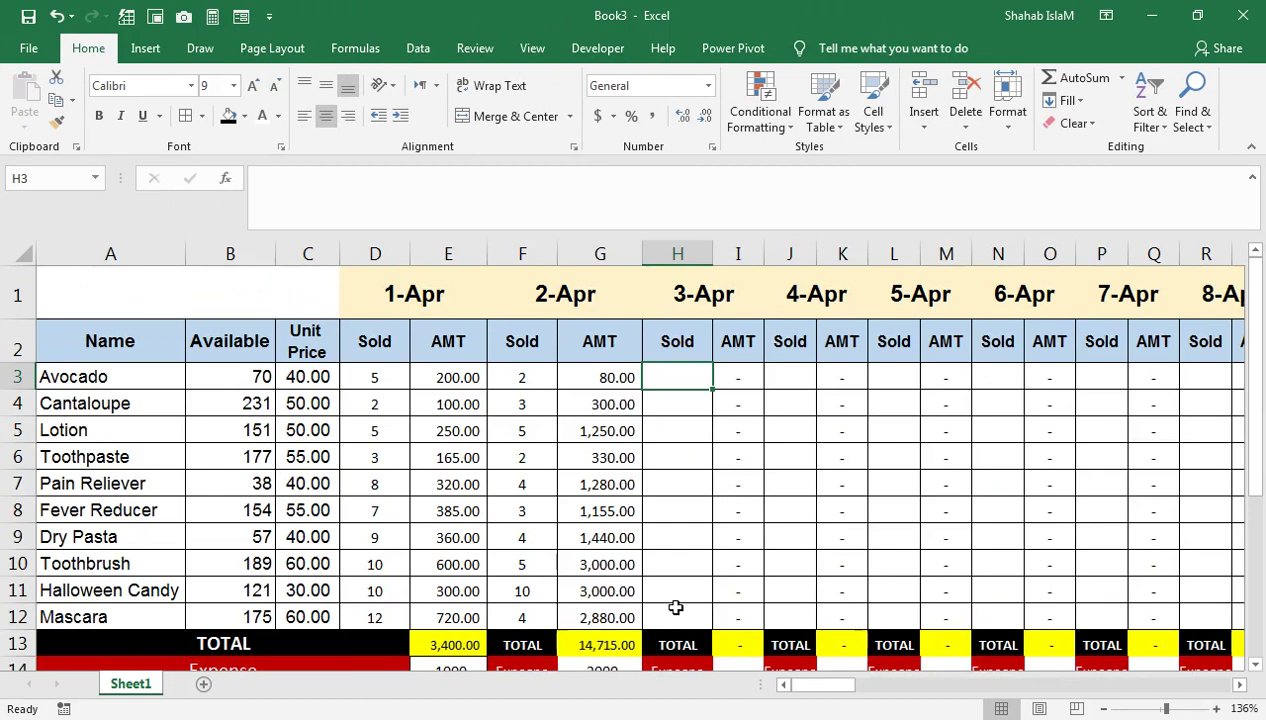
# Start the T-No OF Stock formula in BM3 with Avocado's Available quantity, B3
pyautogui.press('Right')
pyautogui.press('Up')
pyautogui.hotkey('ctrl', 'Right')
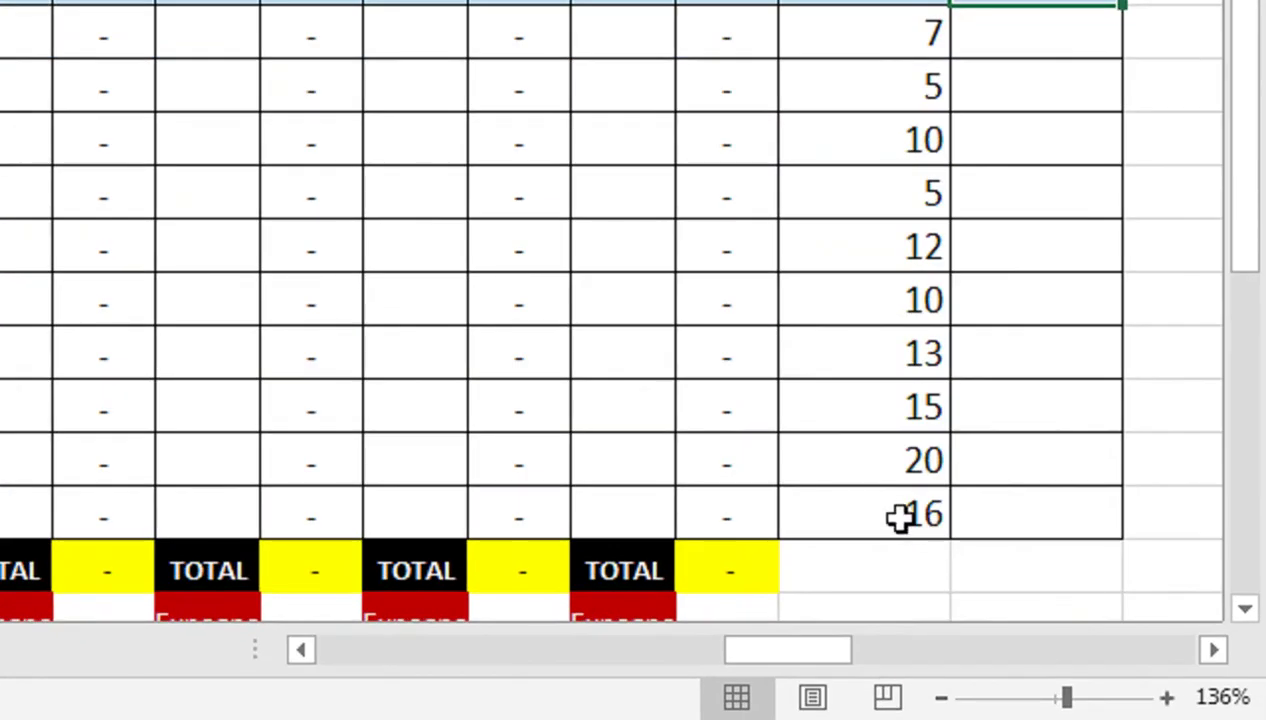
pyautogui.click(1083, 620)
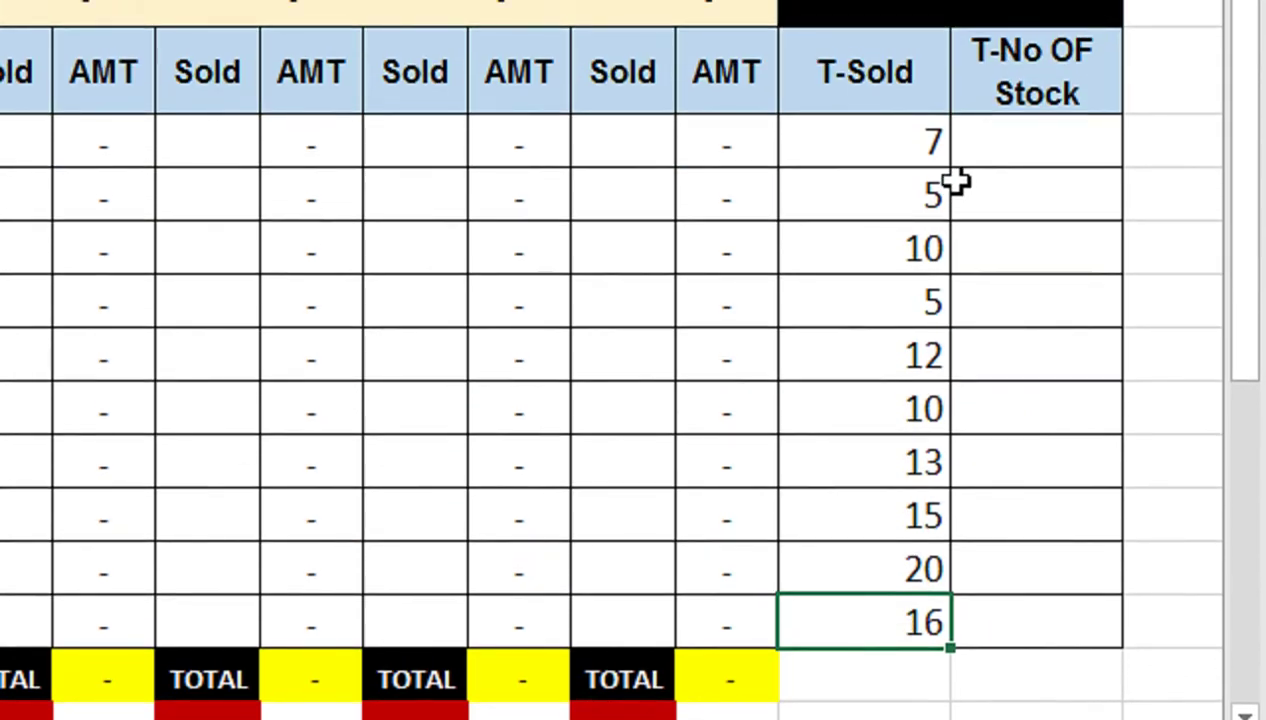
pyautogui.click(988, 151)
pyautogui.write('=')
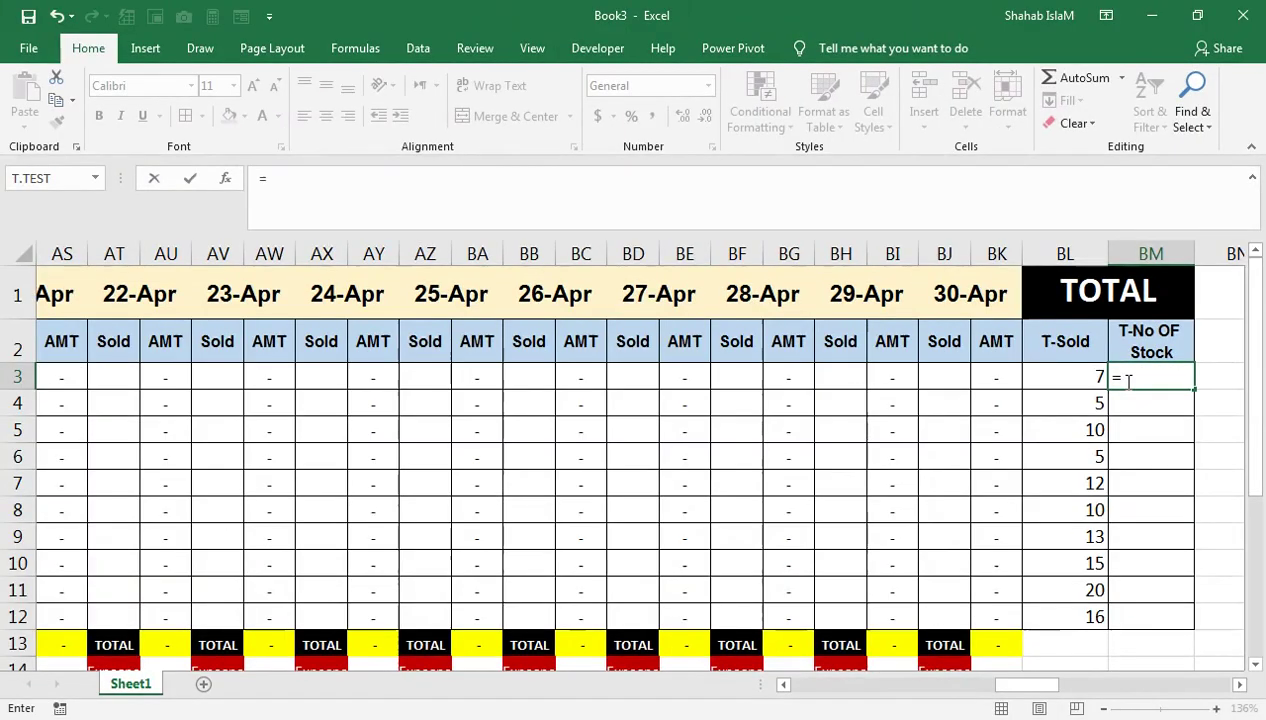
pyautogui.press('Left')
pyautogui.press('Left')
pyautogui.press('Up')
pyautogui.hotkey('ctrl', 'Left')
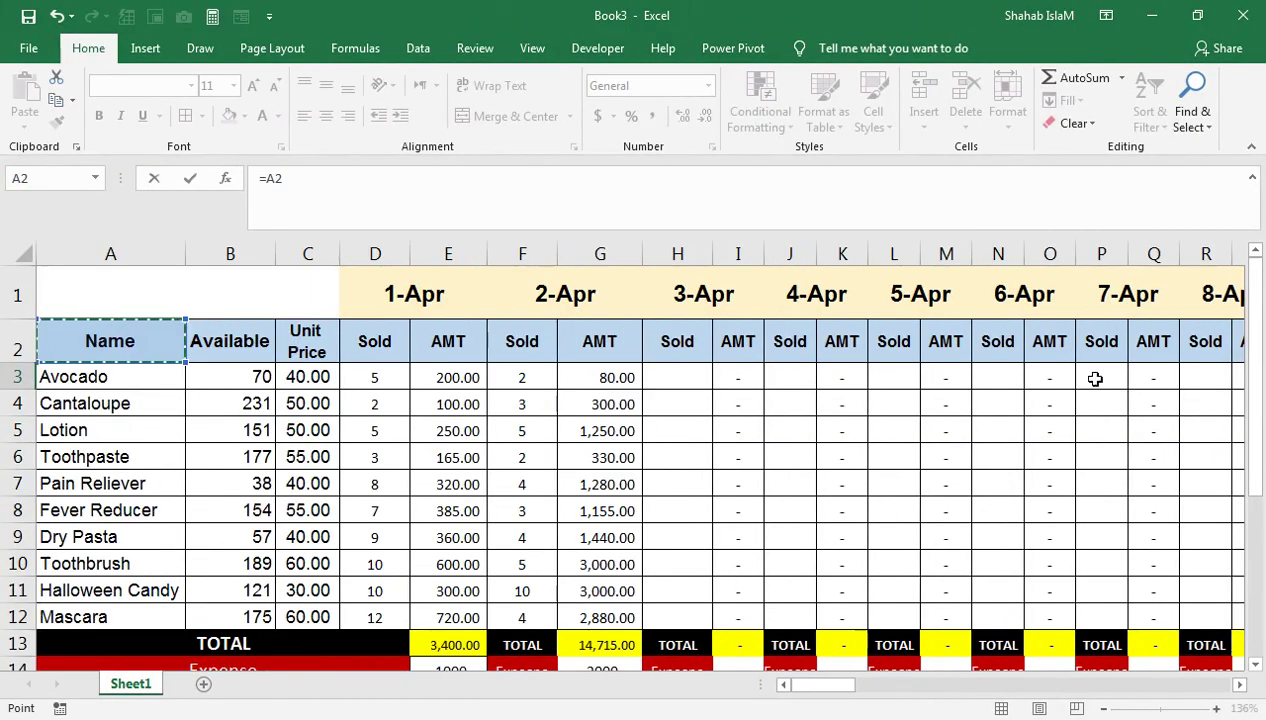
pyautogui.click(265, 378)
# Subtract Avocado's T-Sold cell BL3 in the formula and enter it in BM3 as =B3-BL3
pyautogui.write('-')
pyautogui.press('Left')
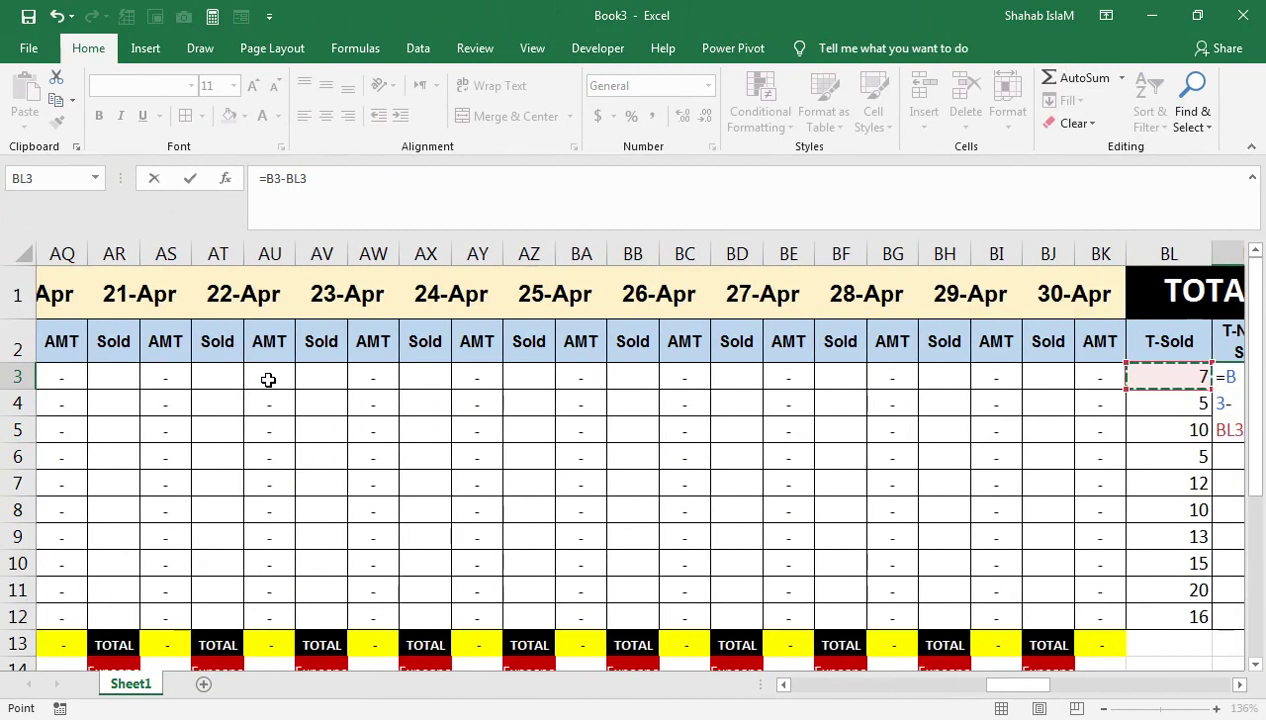
pyautogui.moveTo(1050, 688); pyautogui.dragTo(1080, 686)
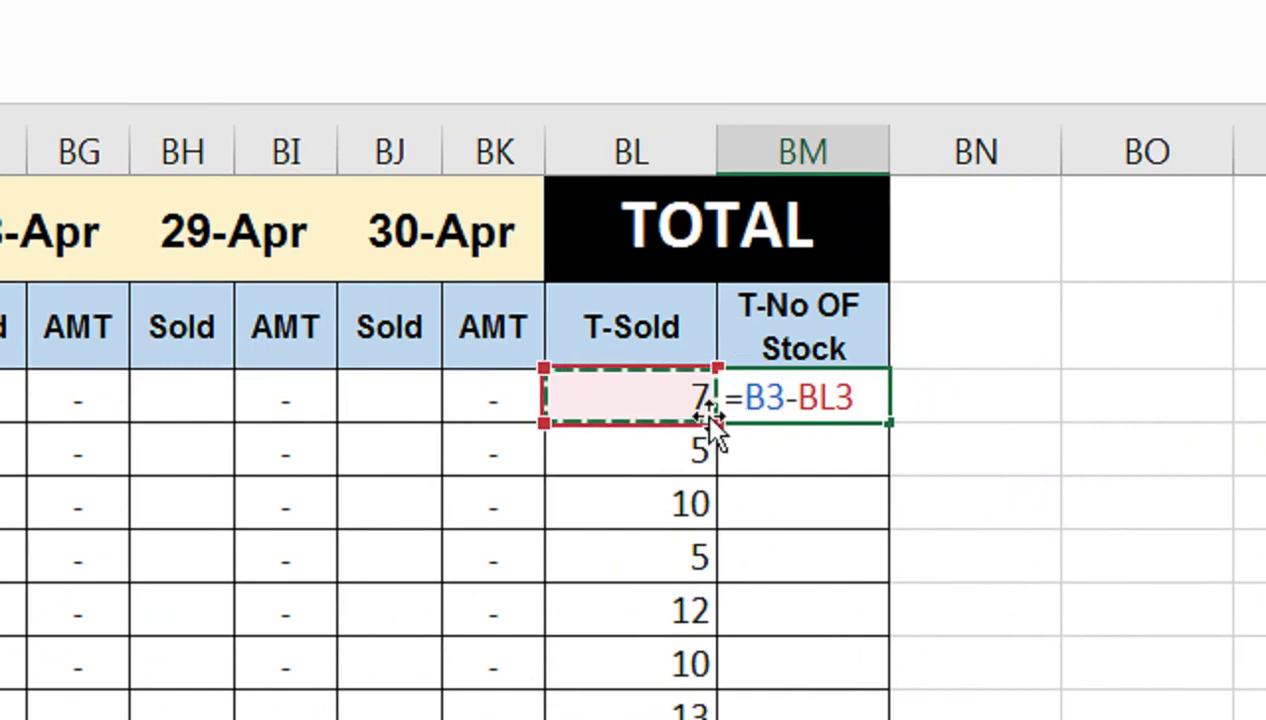
pyautogui.press('Return')
# Fill the T-No OF Stock formula from BM3 down to BM12
pyautogui.click(818, 408)
pyautogui.moveTo(887, 424); pyautogui.dragTo(873, 541)
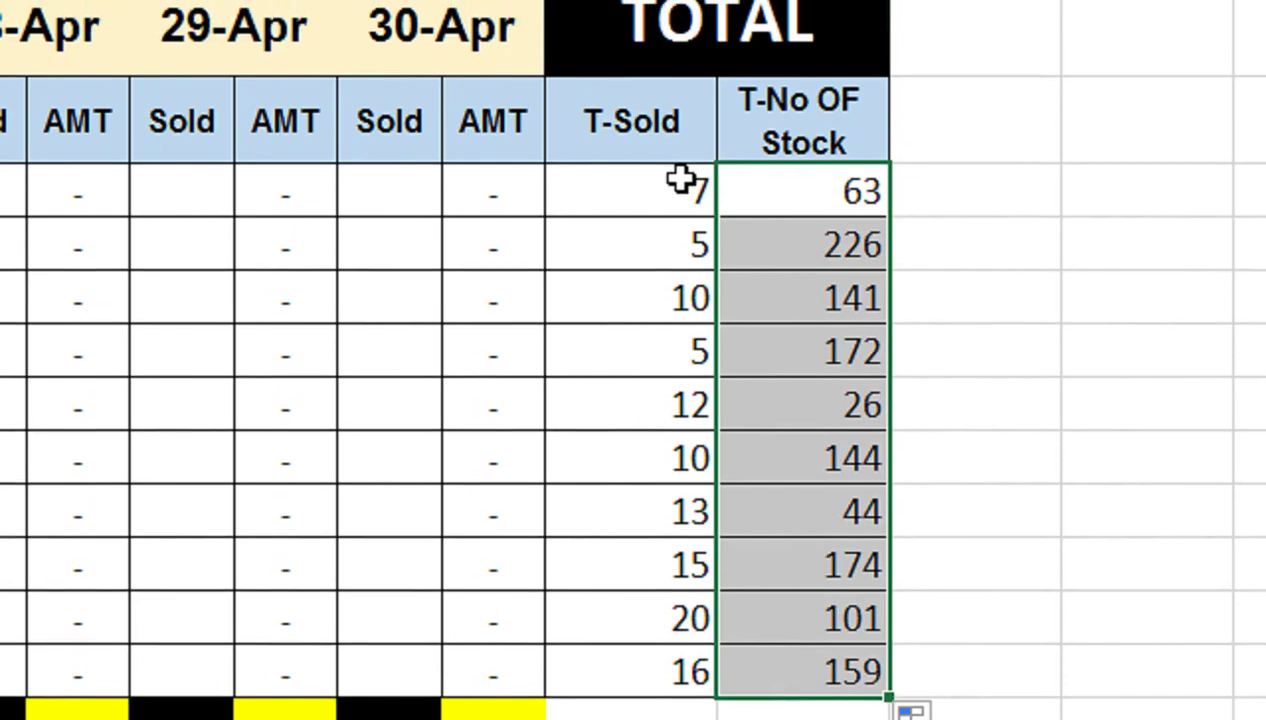
pyautogui.click(774, 9)
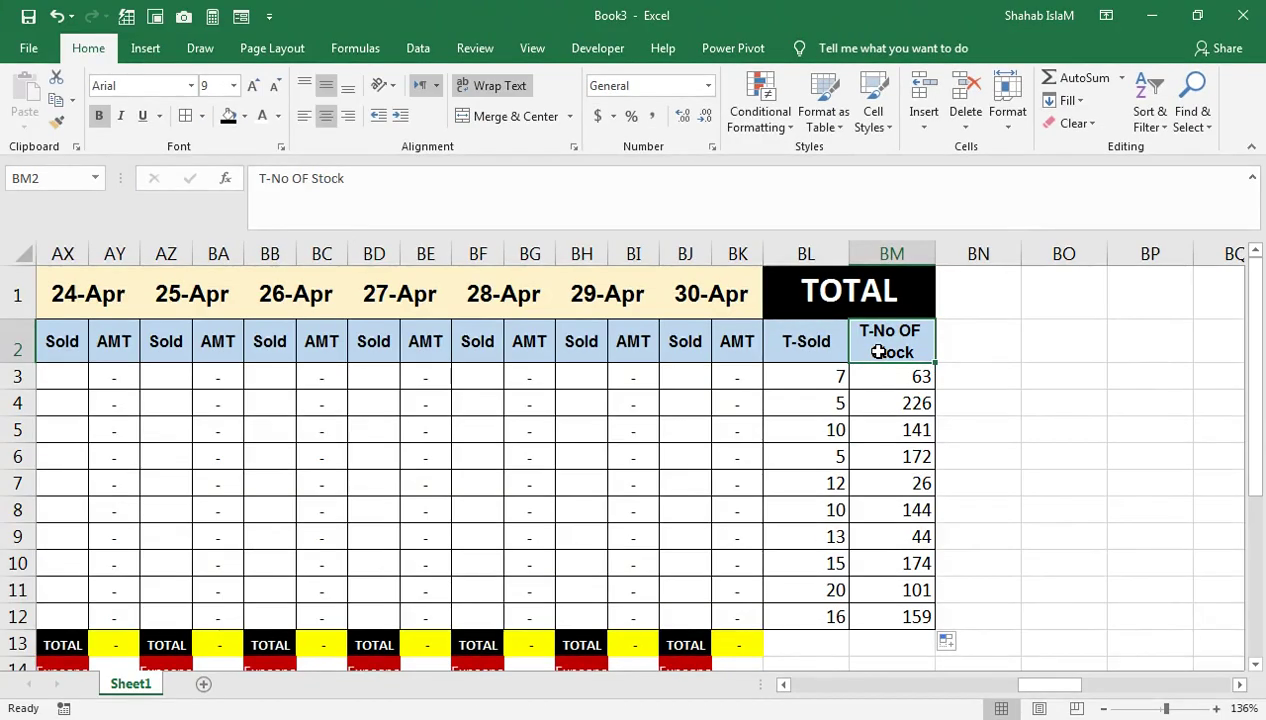
pyautogui.press('Home')
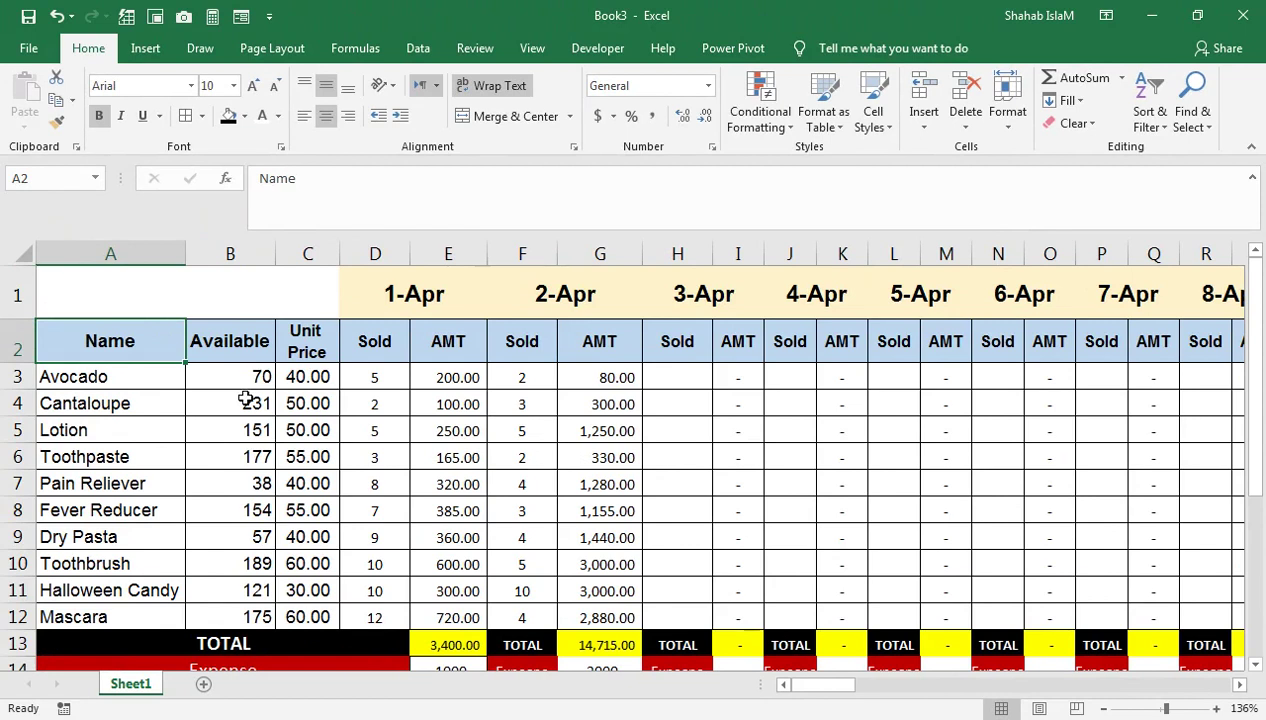
pyautogui.hotkey('ctrl', 'Right')
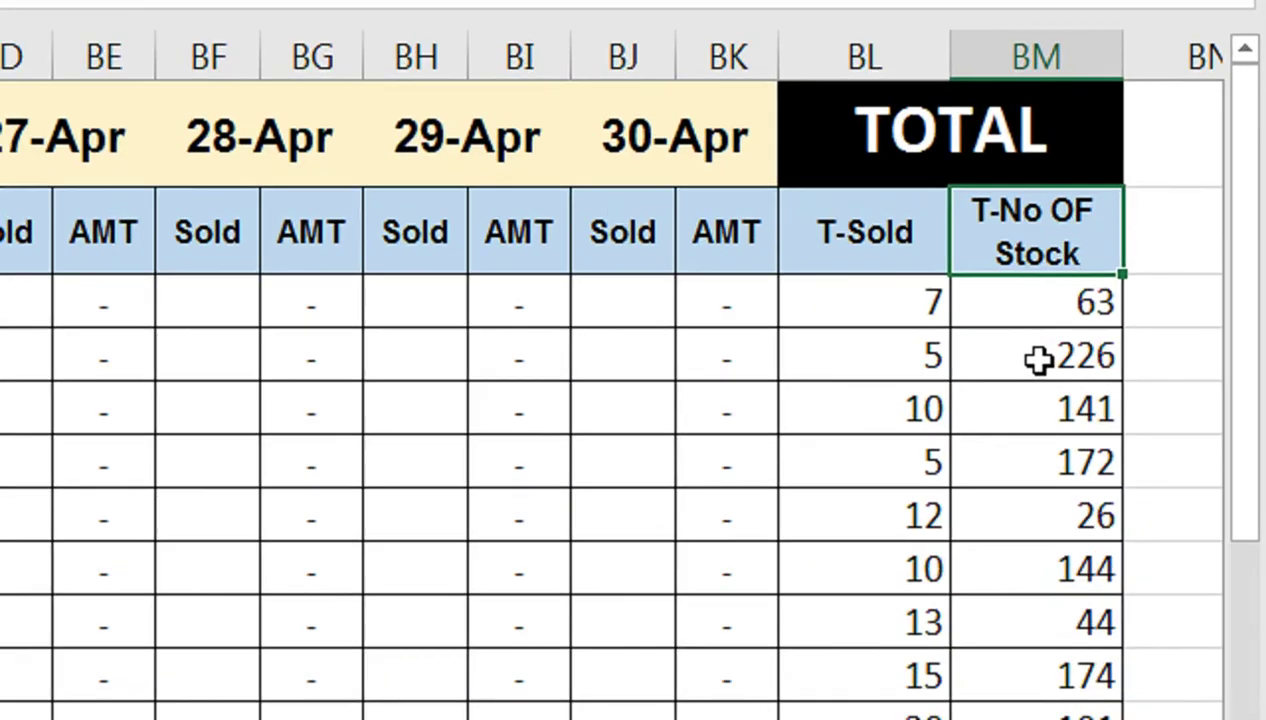
# Center the T-Sold and T-No OF Stock values in BL3:BM12 horizontally and vertically
pyautogui.click(1154, 404)
pyautogui.moveTo(1062, 376); pyautogui.dragTo(1103, 567)
pyautogui.moveTo(938, 572); pyautogui.dragTo(975, 670)
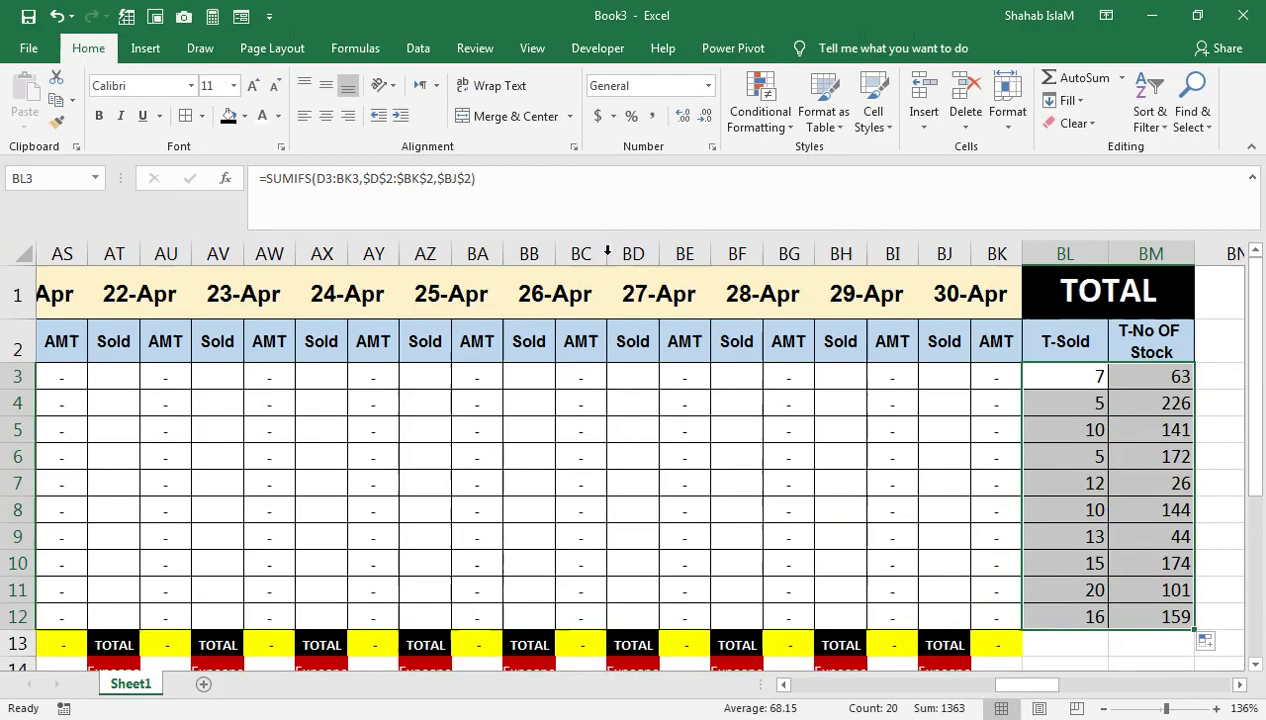
pyautogui.click(326, 116)
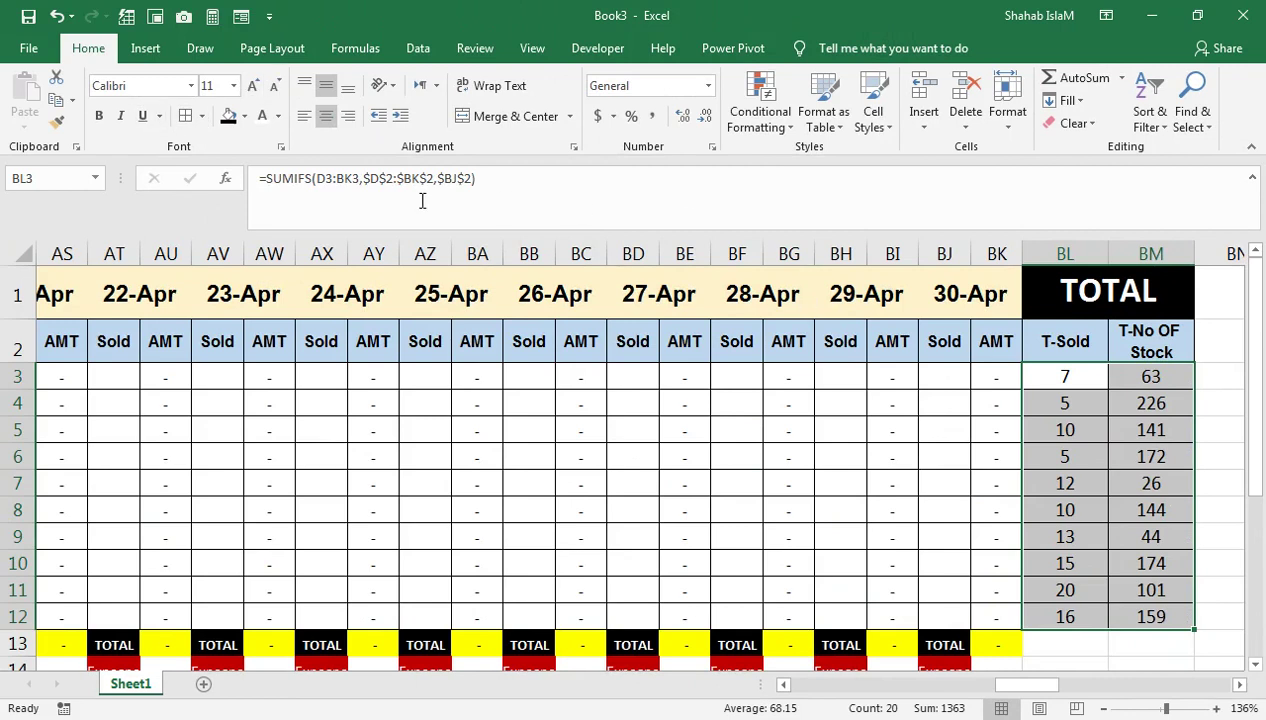
# Try the Arial Narrow font on BL3:BM12 and undo the font change
pyautogui.click(191, 86)
pyautogui.moveTo(359, 127); pyautogui.dragTo(360, 162)
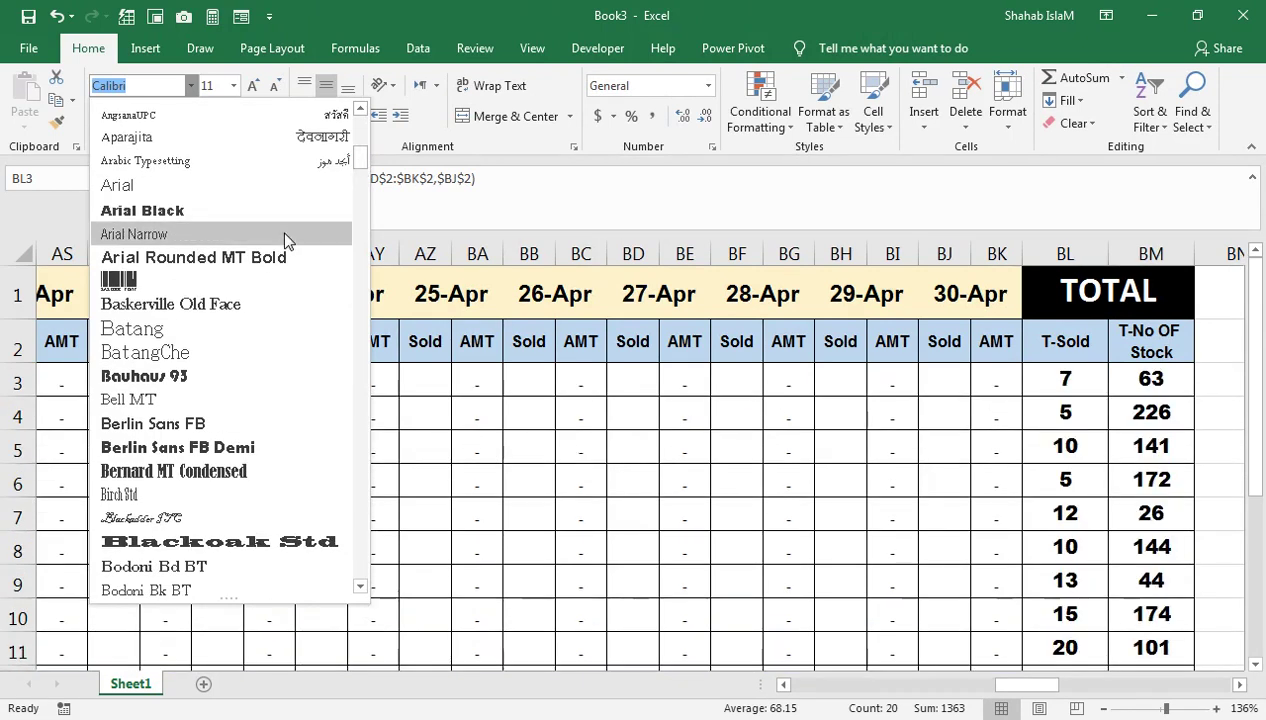
pyautogui.click(284, 233)
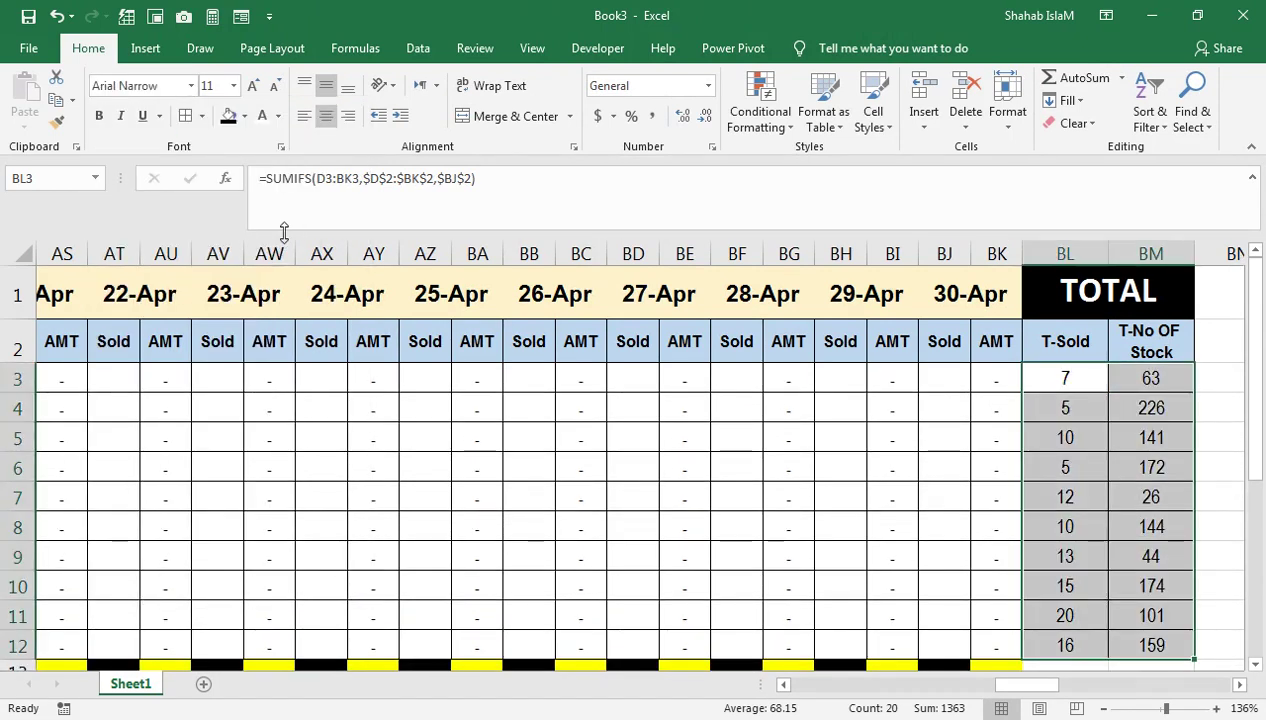
pyautogui.hotkey('ctrl', 'z')
pyautogui.moveTo(1050, 639); pyautogui.dragTo(1125, 648)
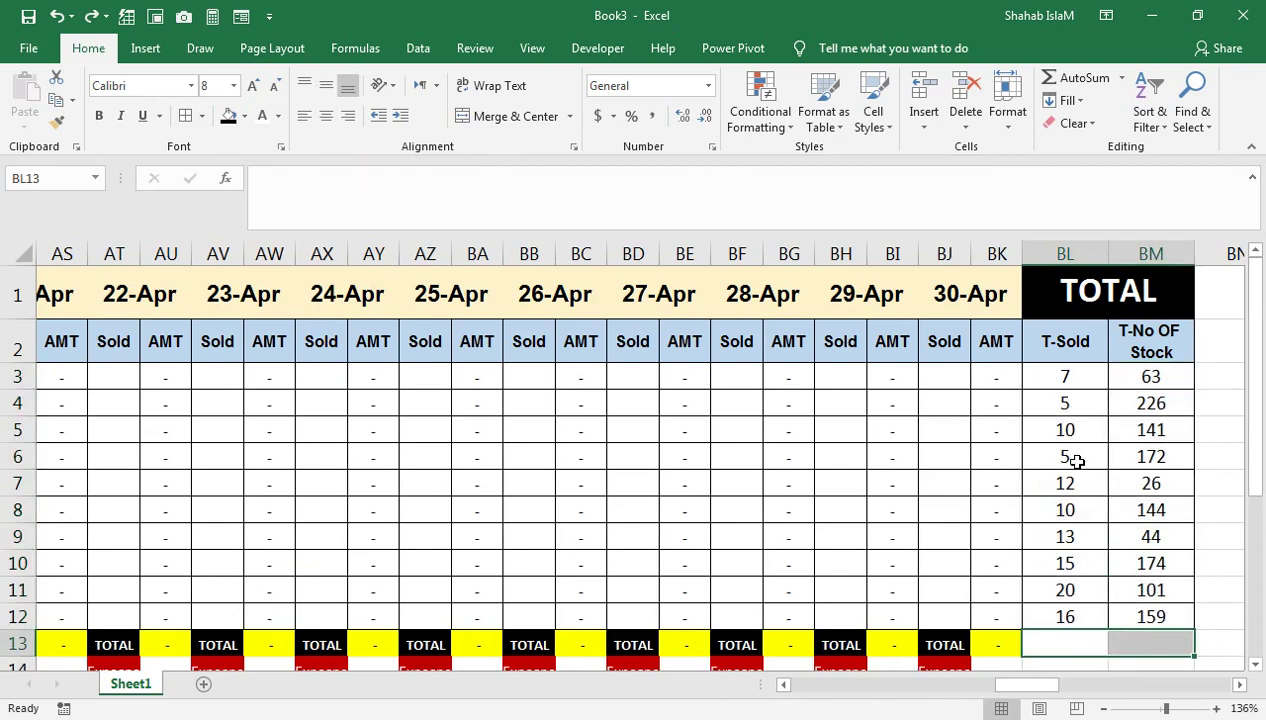
pyautogui.moveTo(923, 328); pyautogui.dragTo(918, 249)
pyautogui.moveTo(890, 430); pyautogui.dragTo(2, 403)
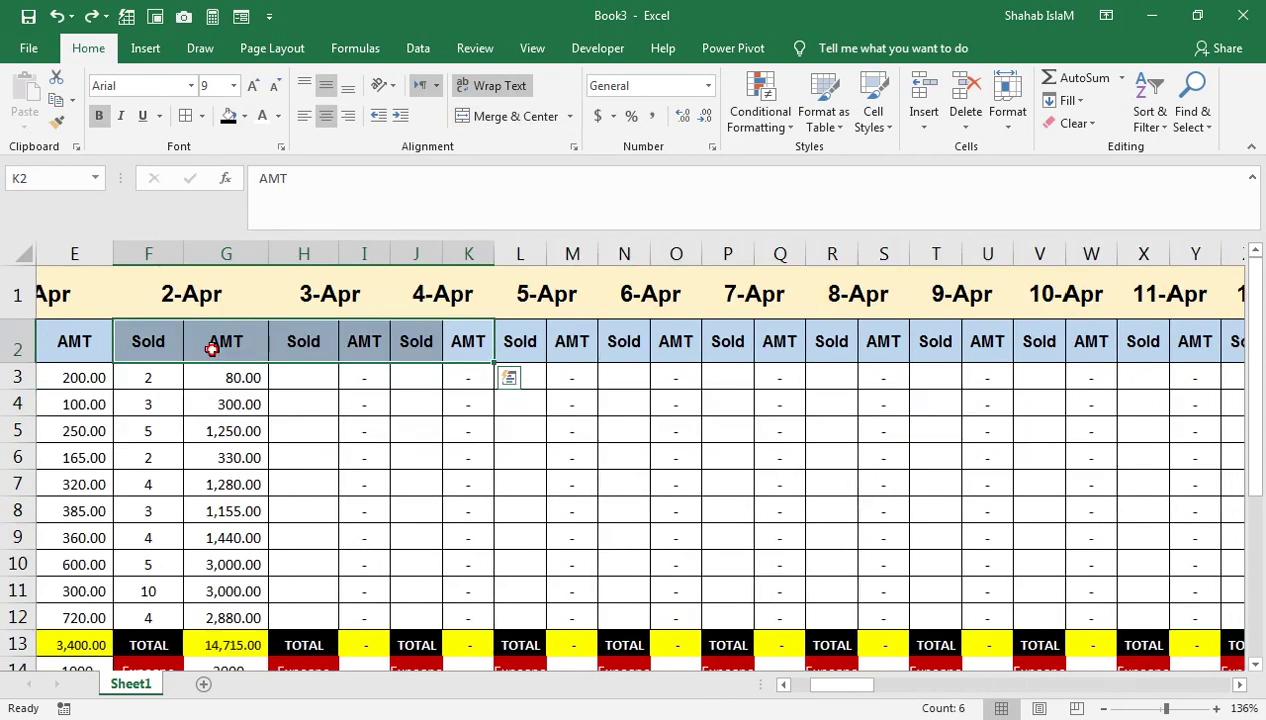
pyautogui.click(212, 349)
pyautogui.moveTo(74, 342); pyautogui.dragTo(20, 340)
pyautogui.click(597, 459)
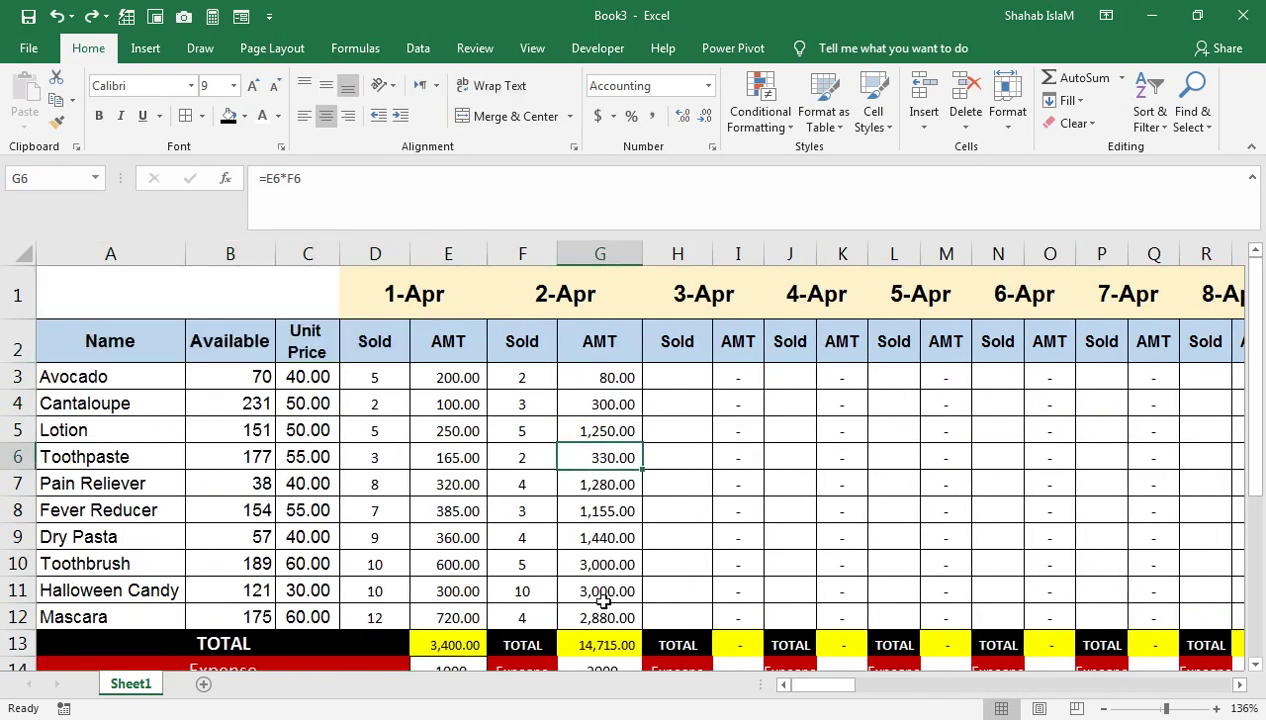
# Enter 10 as Avocado's 3-Apr Sold quantity in H3
pyautogui.click(692, 382)
pyautogui.write('10')
pyautogui.press('Return')
# Fill the quantity 10 from H3 down to H12 and autofit the width of column I
pyautogui.click(692, 382)
pyautogui.hotkey('shift', 'Down')
pyautogui.hotkey('shift', 'Down')
pyautogui.hotkey('shift', 'Down')
pyautogui.hotkey('shift', 'Down')
pyautogui.hotkey('shift', 'Down')
pyautogui.hotkey('shift', 'Down')
pyautogui.hotkey('shift', 'Down')
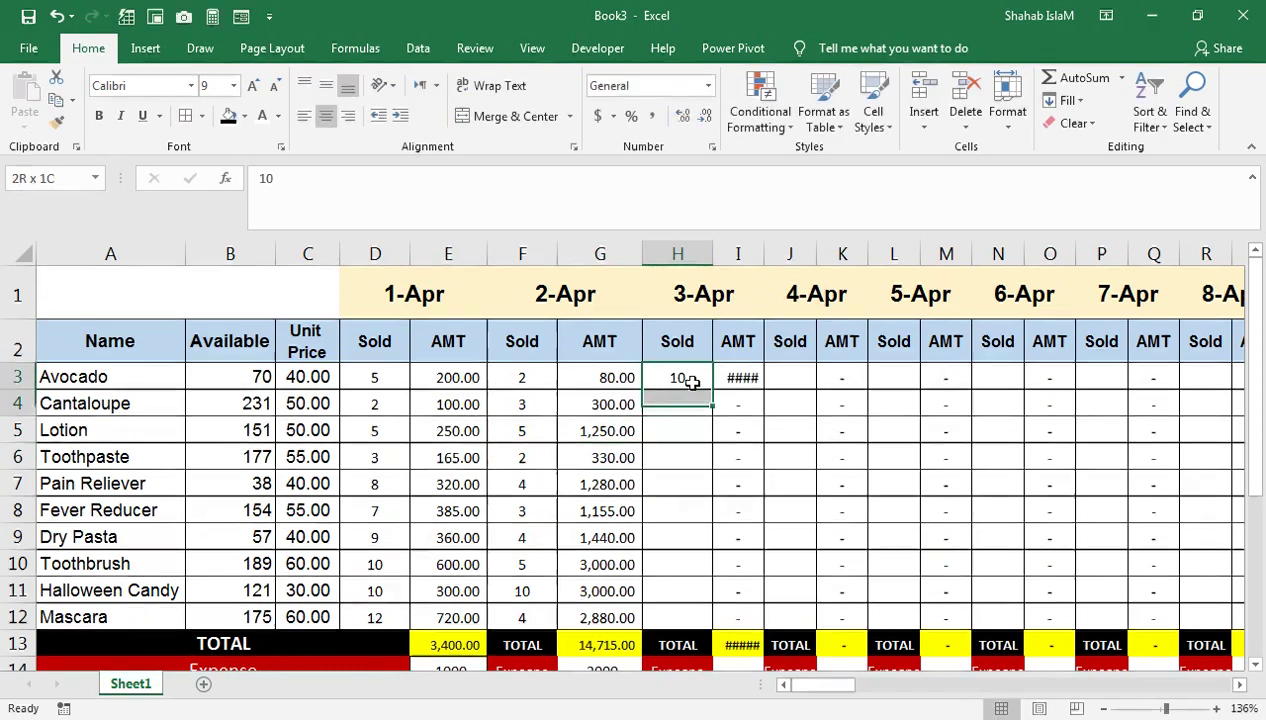
pyautogui.hotkey('shift', 'Down')
pyautogui.hotkey('shift', 'Down')
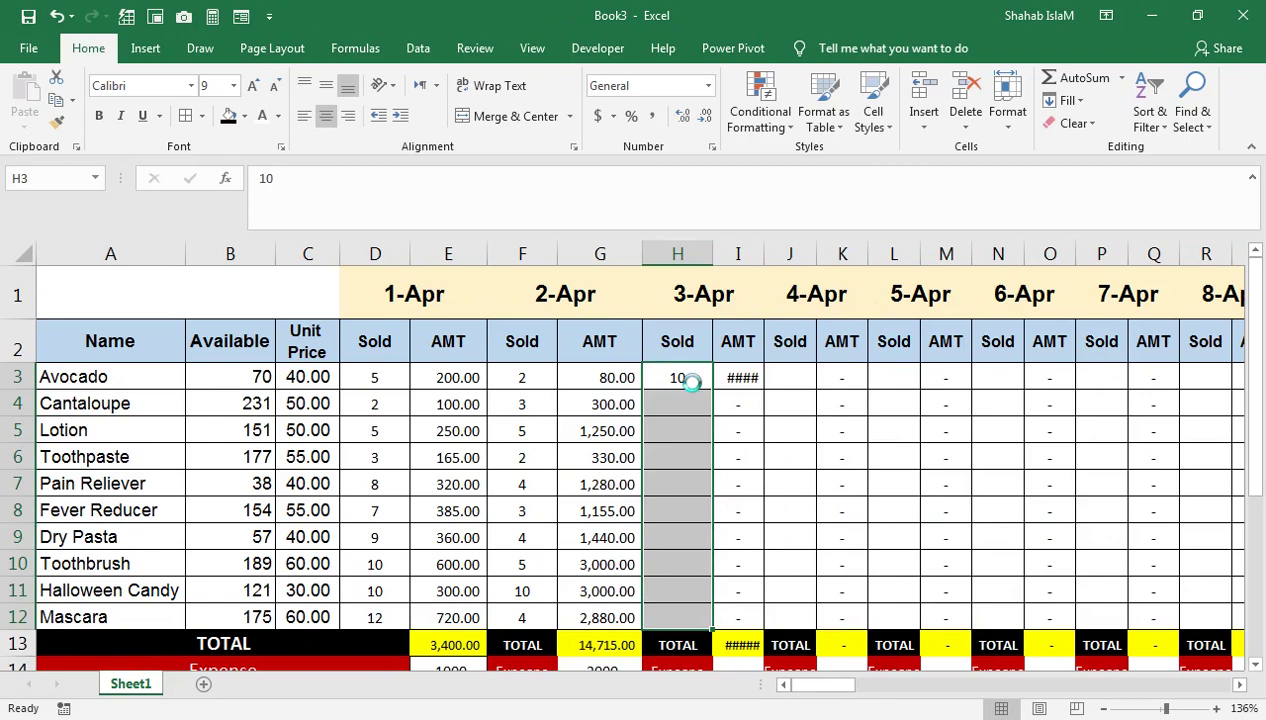
pyautogui.hotkey('ctrl', 'd')
pyautogui.doubleClick(763, 249)
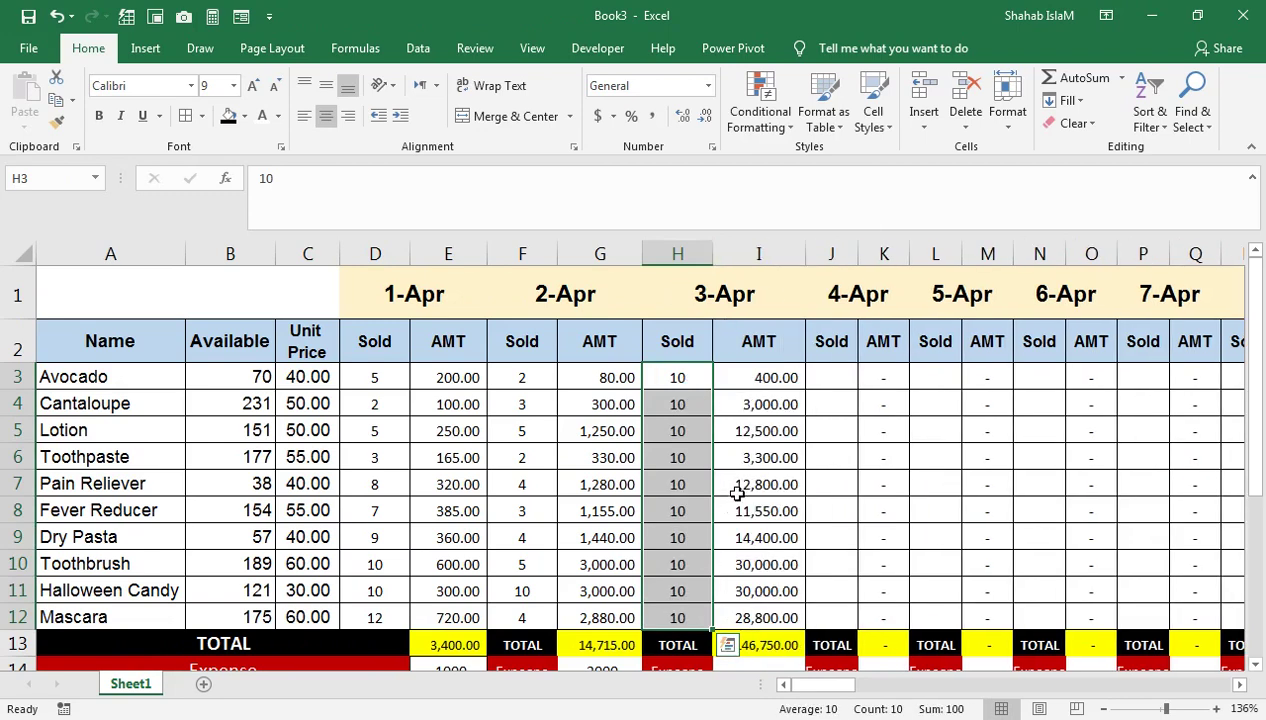
# Enter -2500 as the 3-Apr expense in I14
pyautogui.moveTo(751, 645); pyautogui.dragTo(757, 647)
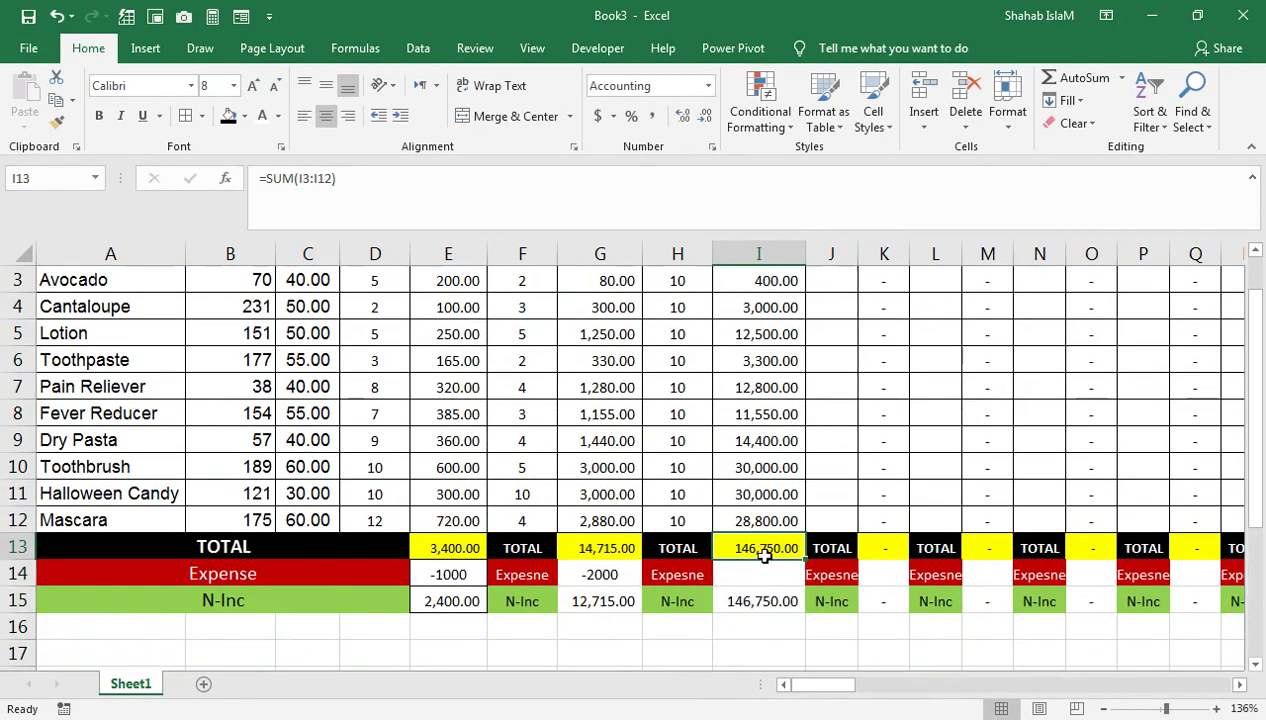
pyautogui.click(759, 581)
pyautogui.write('-')
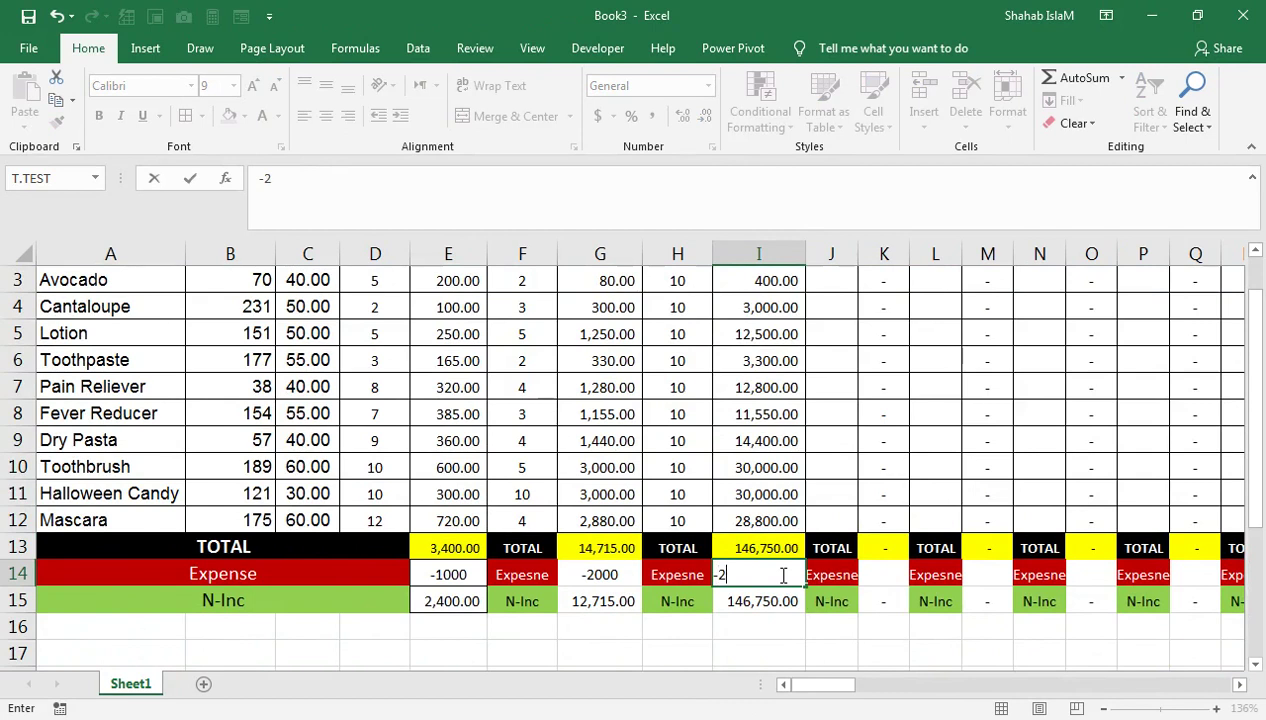
pyautogui.write('2500')
pyautogui.press('Return')
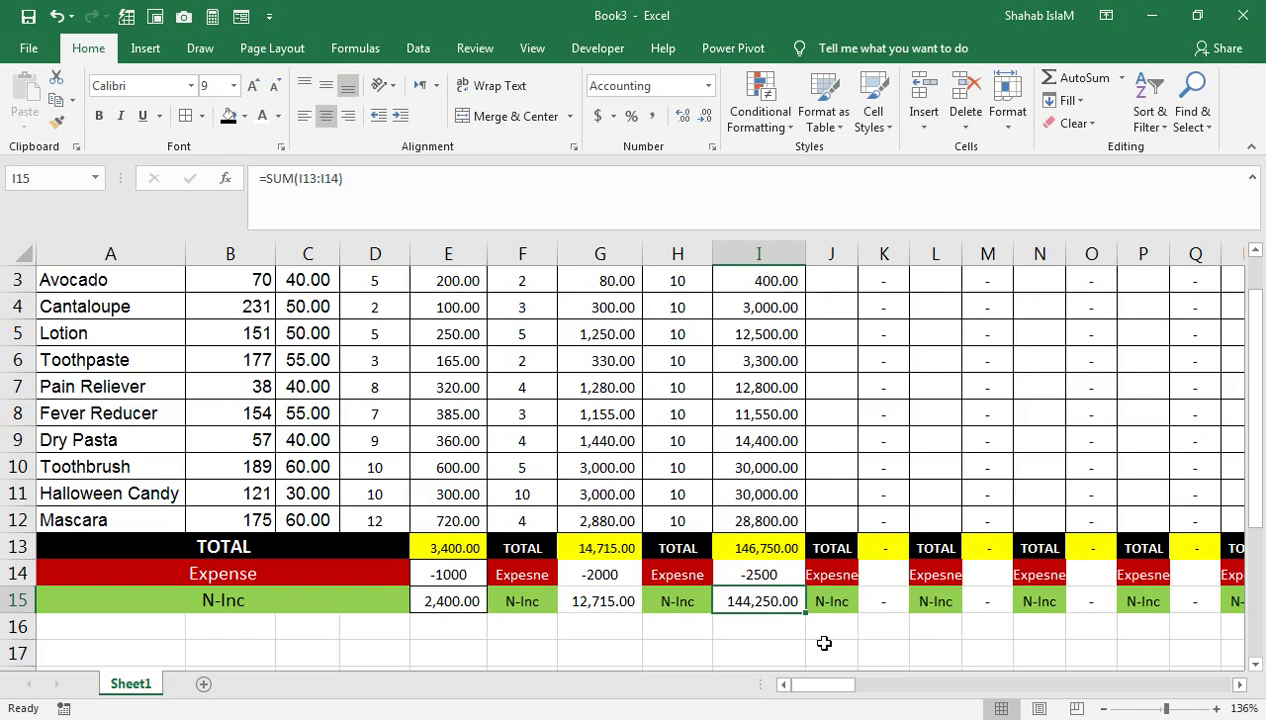
pyautogui.click(794, 651)
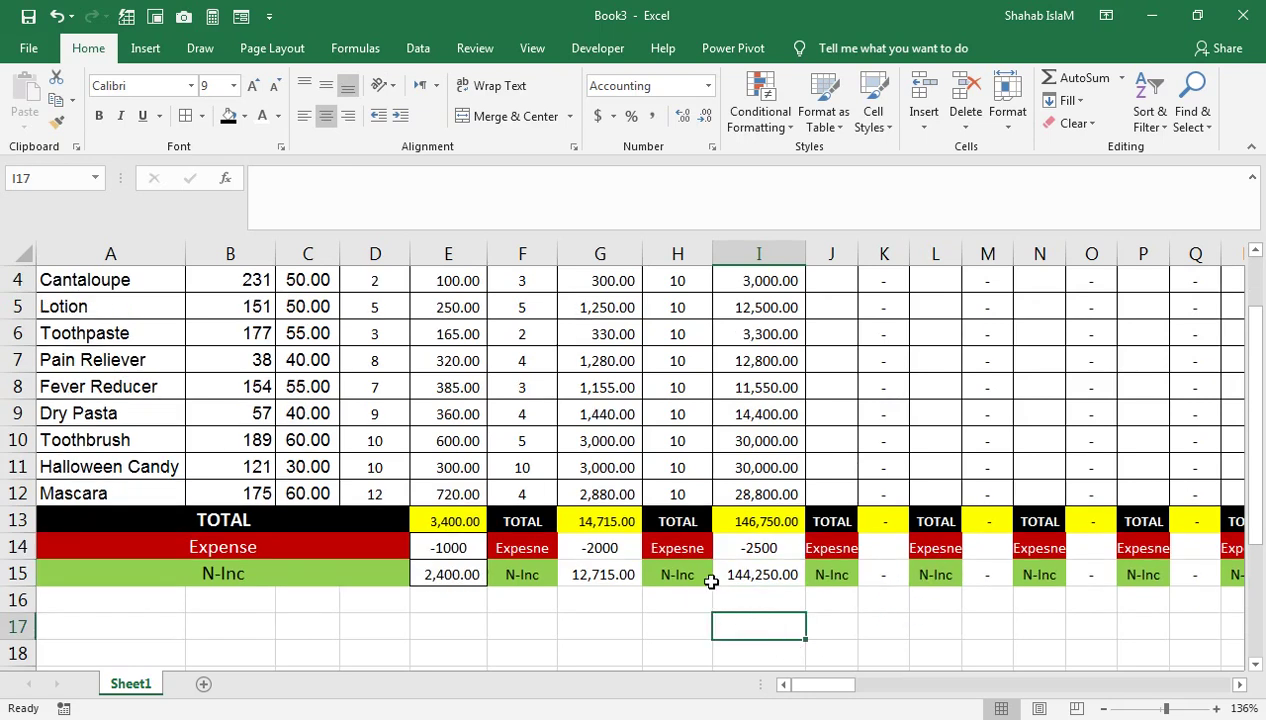
pyautogui.moveTo(558, 604); pyautogui.dragTo(489, 170)
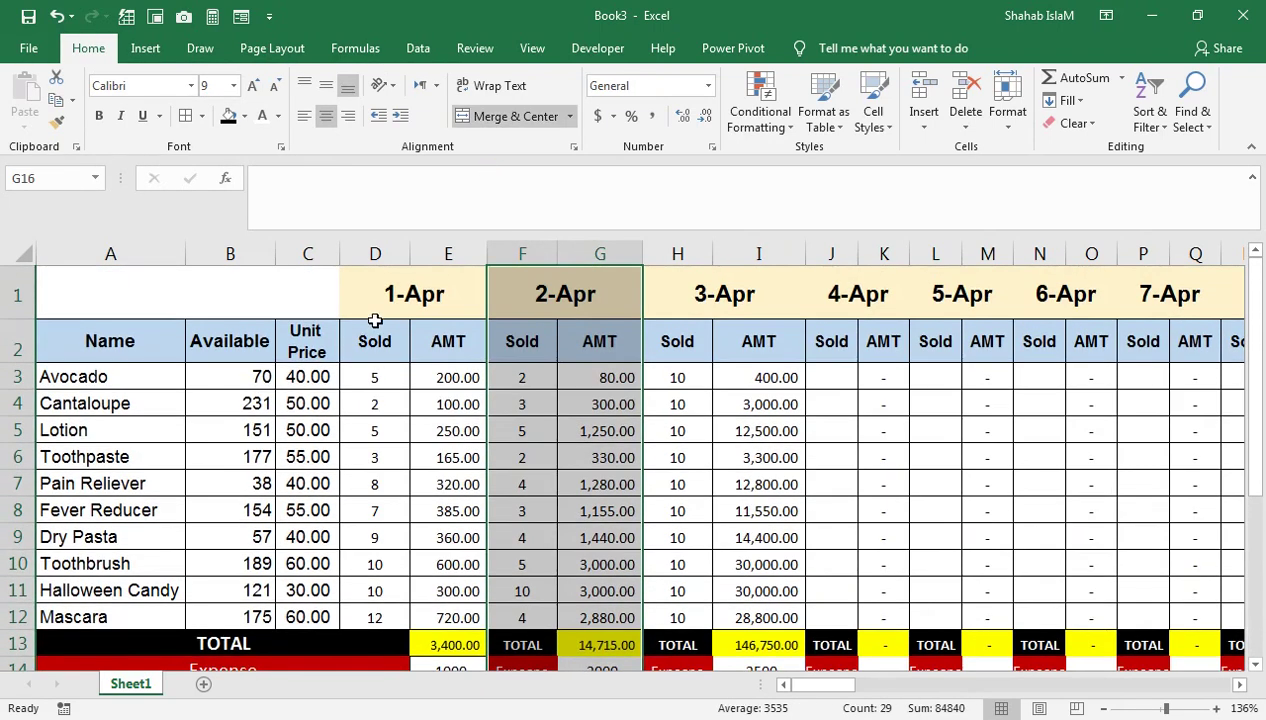
# Unmerge the blank cell A1:C1 and merge and center only B1:C1, leaving A1 separate
pyautogui.click(293, 307)
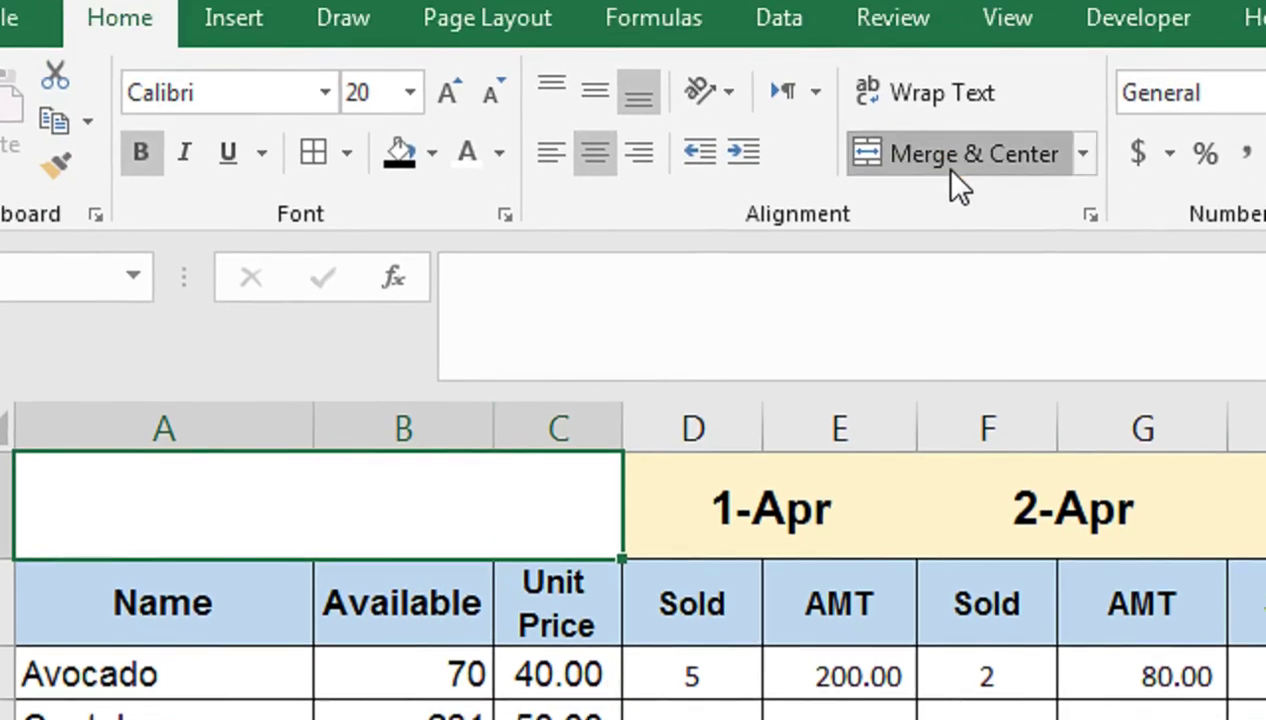
pyautogui.click(950, 170)
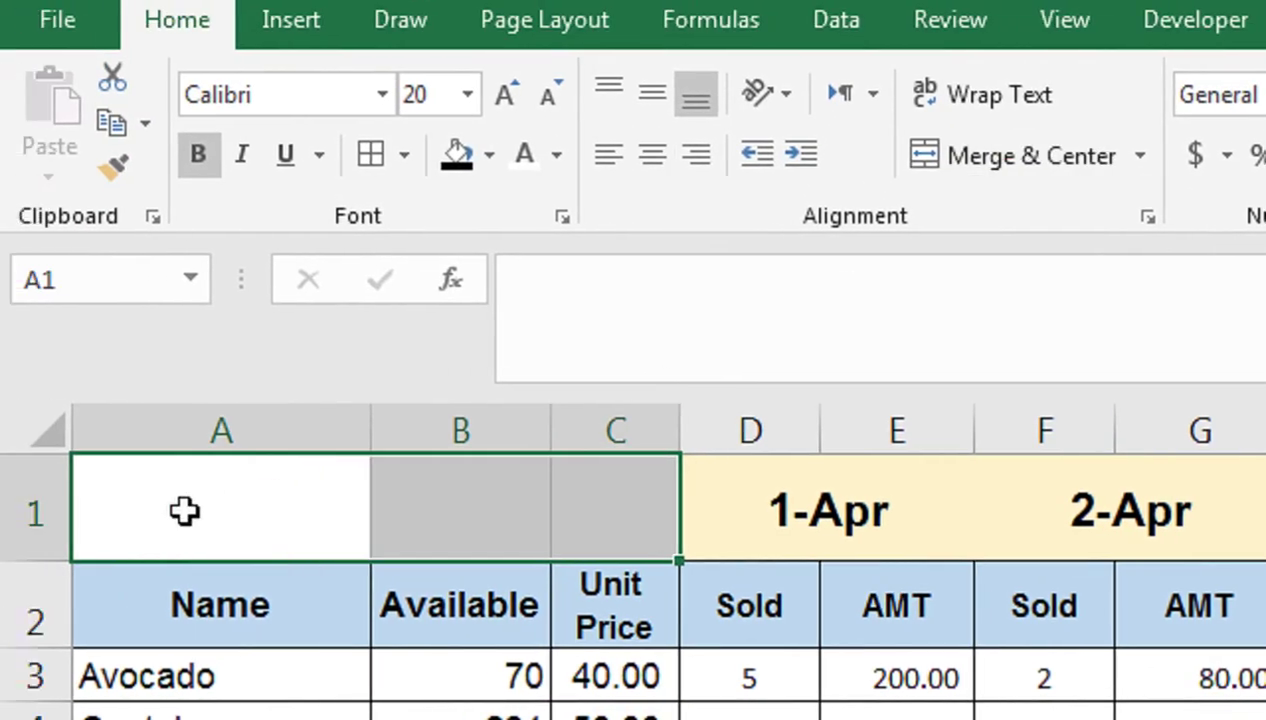
pyautogui.click(123, 511)
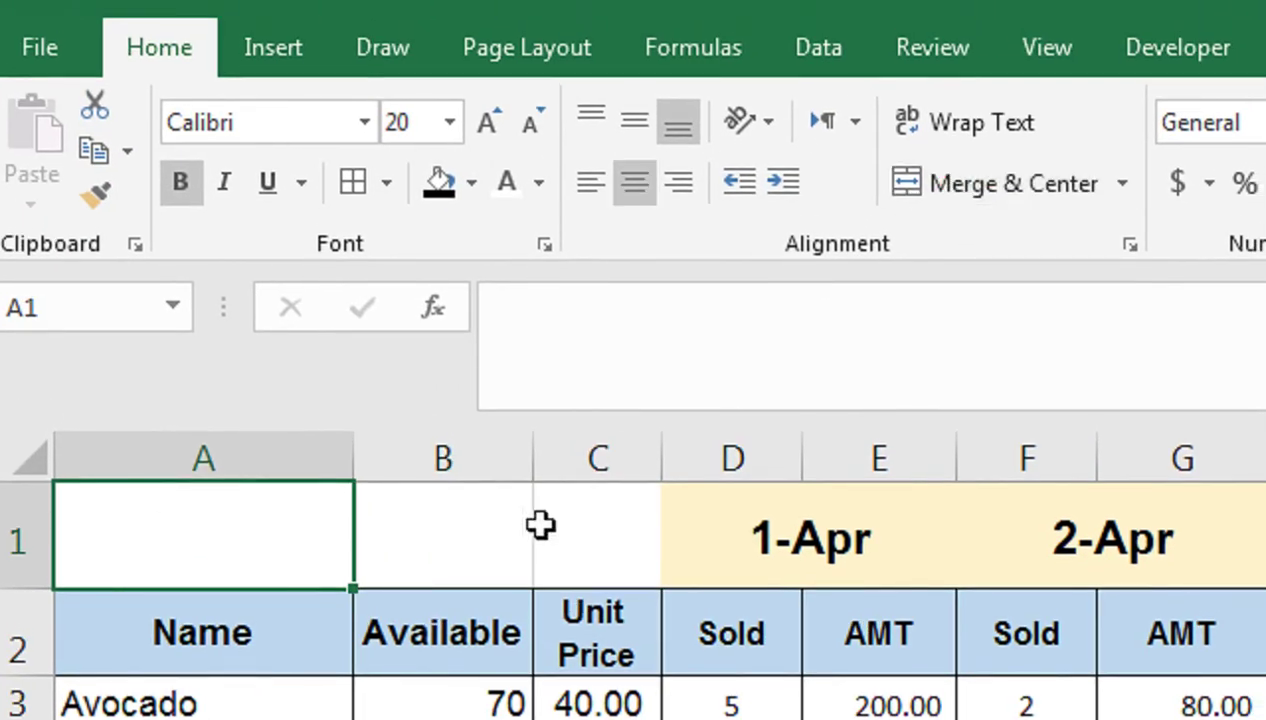
pyautogui.moveTo(451, 515); pyautogui.dragTo(562, 517)
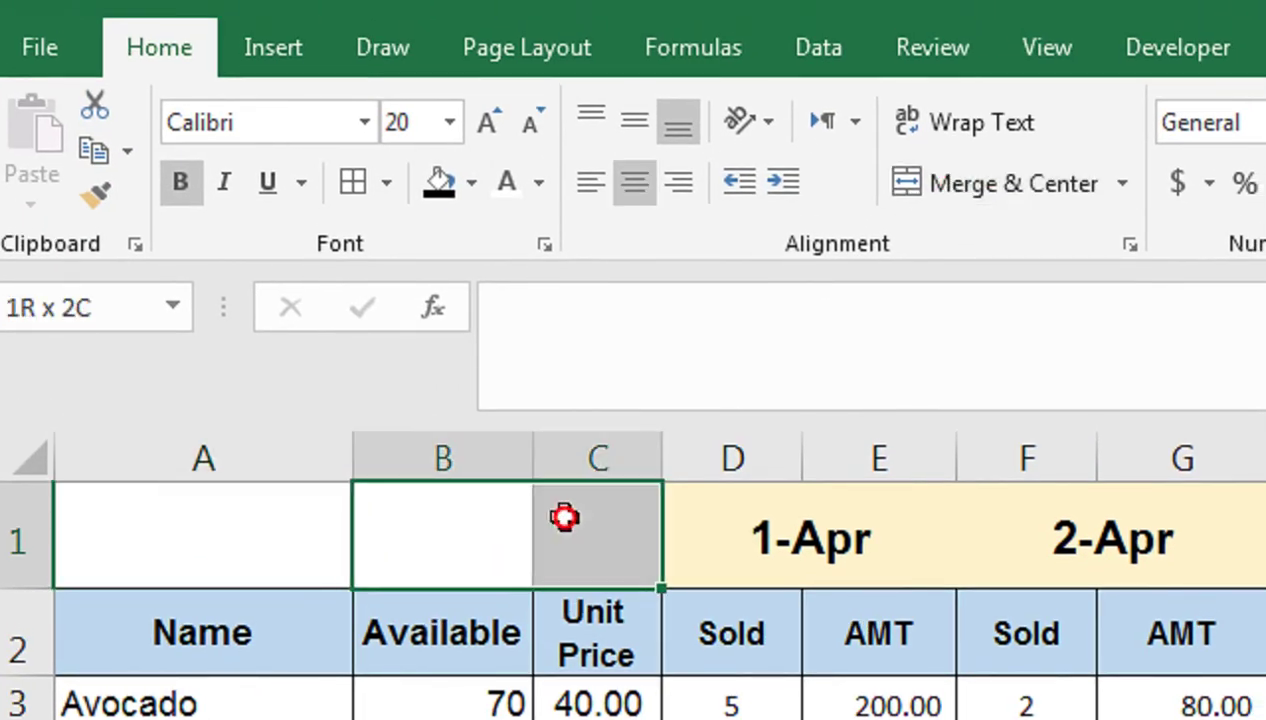
pyautogui.click(1010, 183)
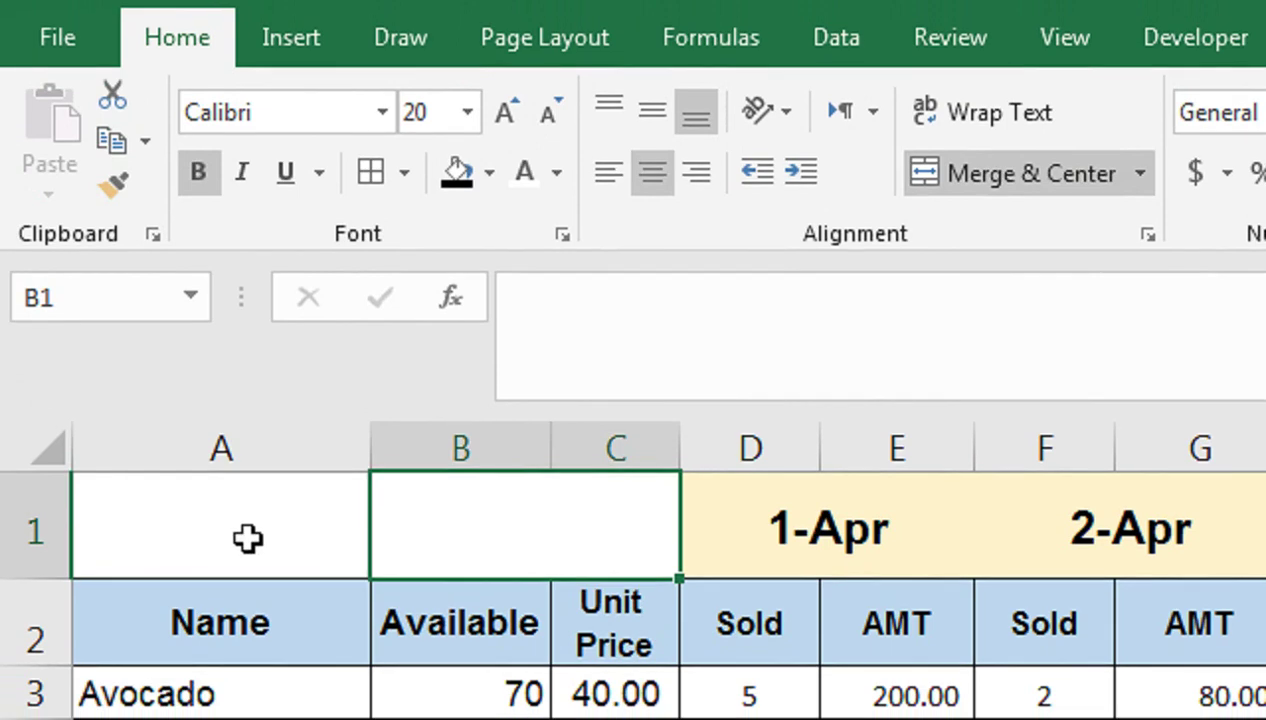
# Enter the label T-REVENUE in A1 and reduce its font size to 18
pyautogui.click(247, 538)
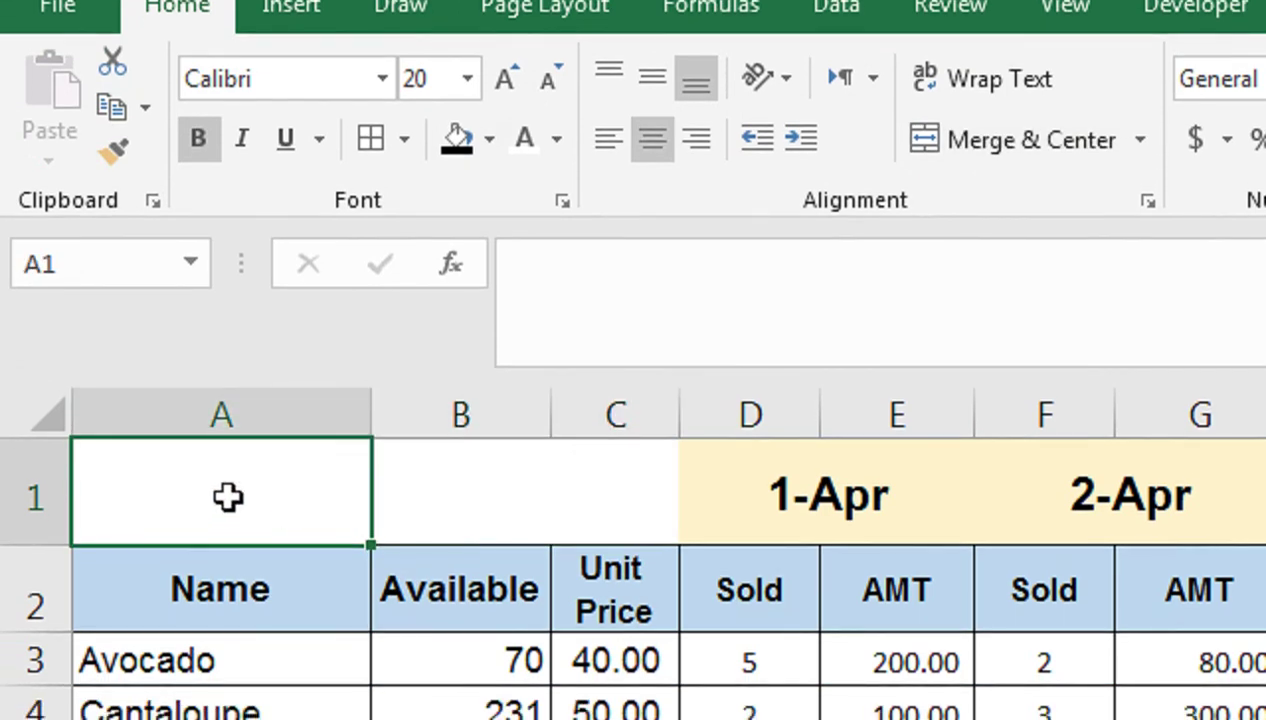
pyautogui.write('T=')
pyautogui.press('BackSpace')
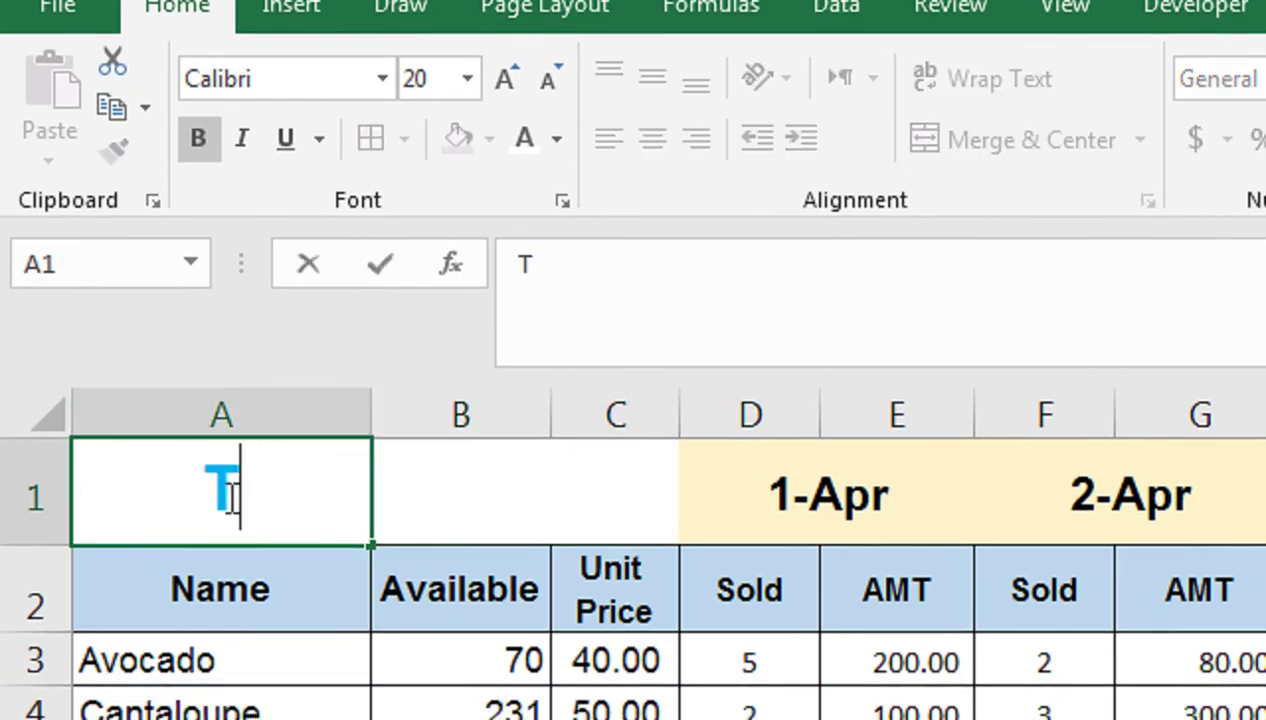
pyautogui.write('-REVENUE')
pyautogui.press('Return')
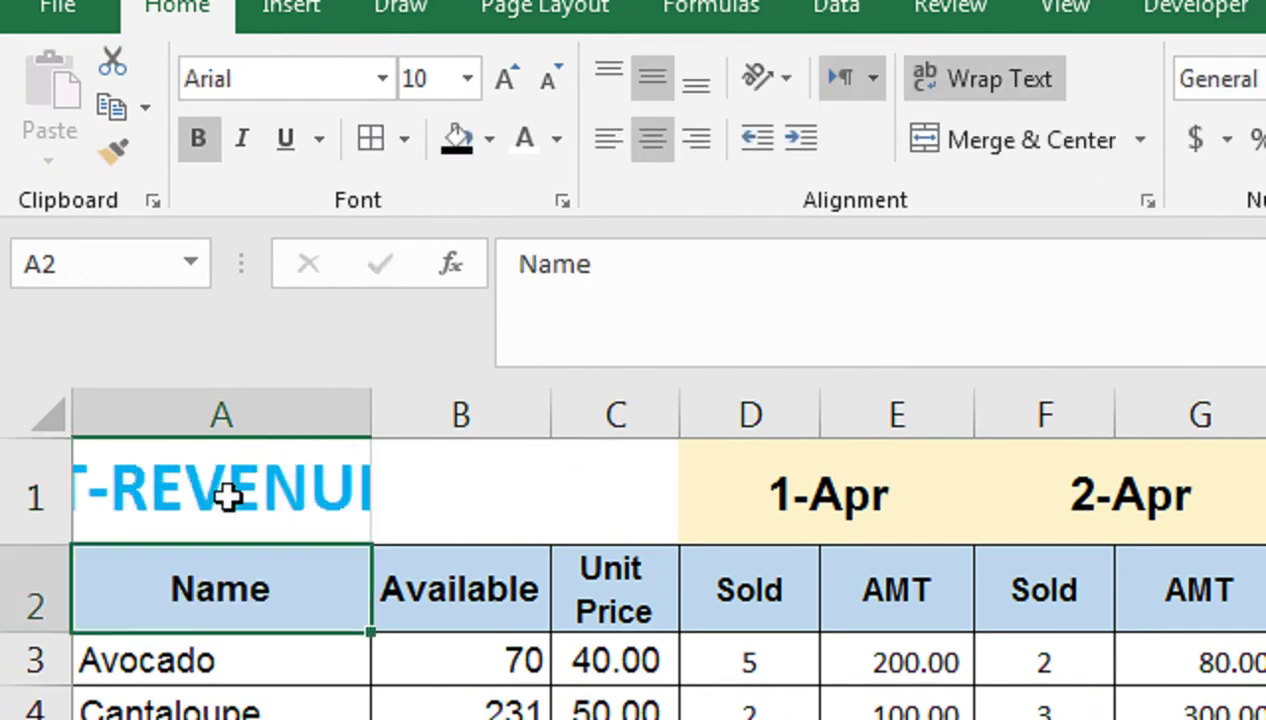
pyautogui.click(228, 497)
pyautogui.click(549, 79)
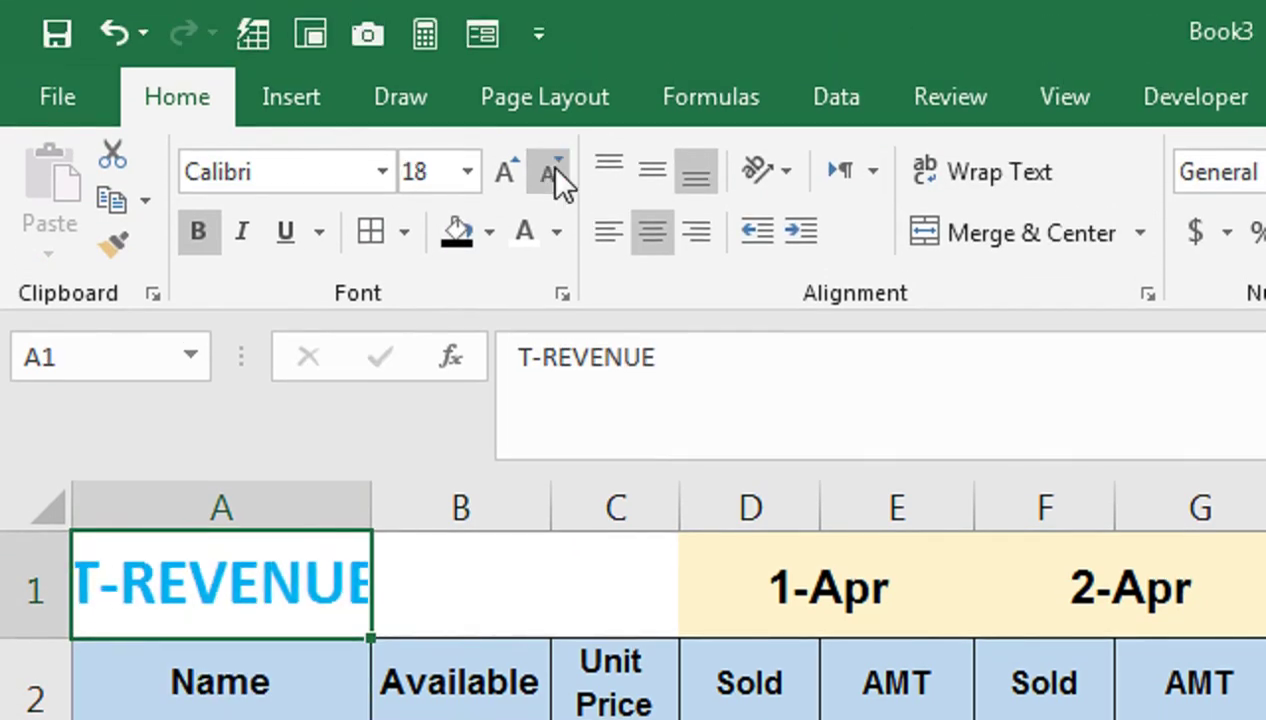
# Enter =SUM(E15:BK15) in merged cell B1 to total the daily net income row
pyautogui.click(415, 580)
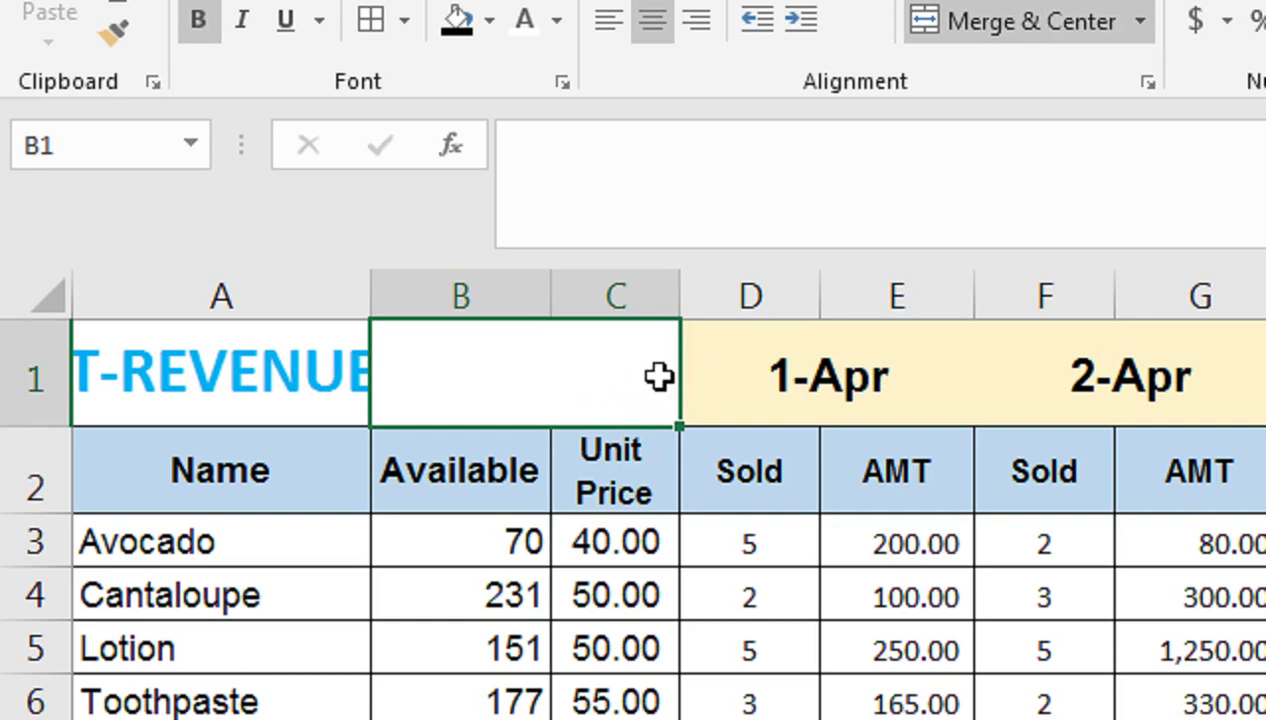
pyautogui.write('=SUM(')
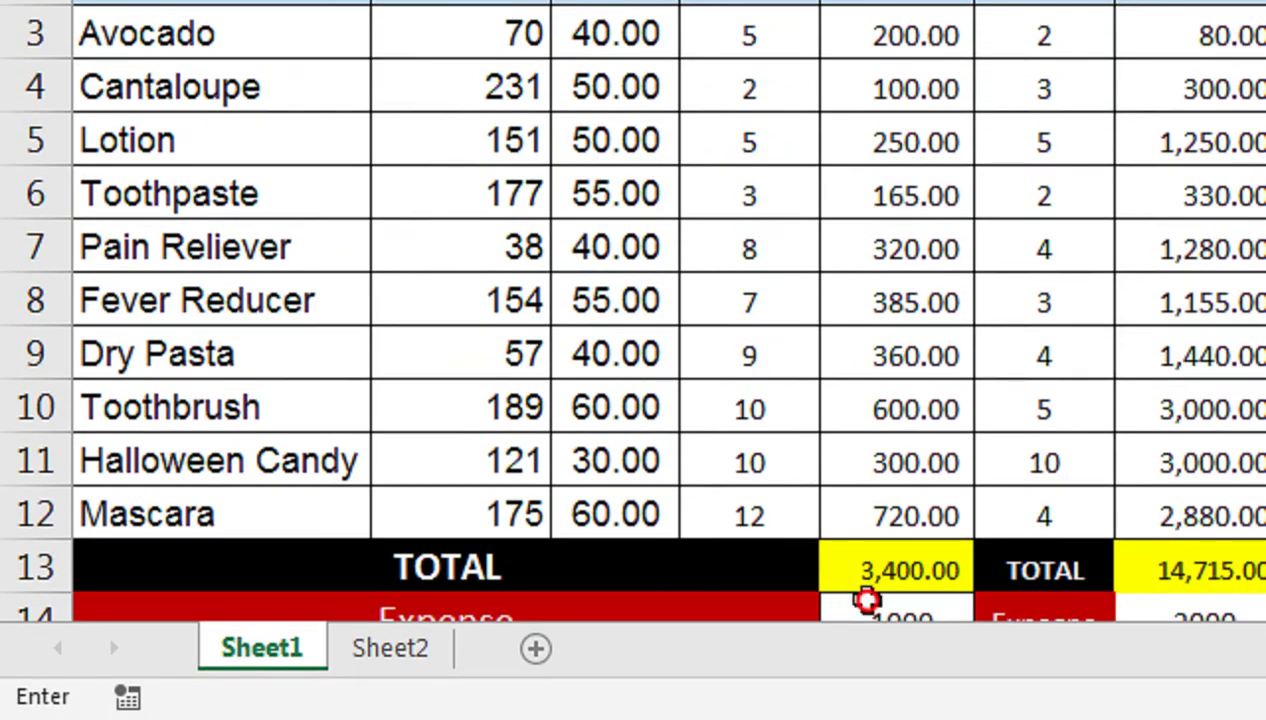
pyautogui.moveTo(862, 610); pyautogui.dragTo(884, 510)
pyautogui.click(887, 483)
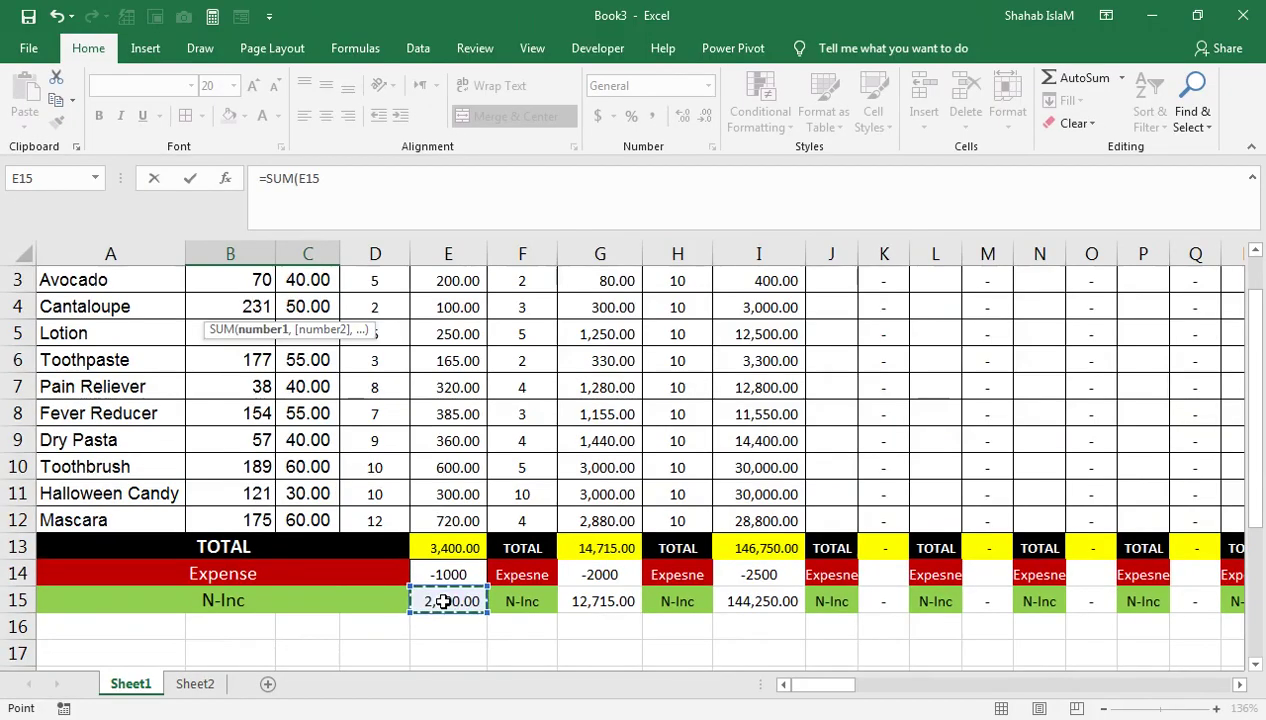
pyautogui.moveTo(443, 601); pyautogui.dragTo(945, 598)
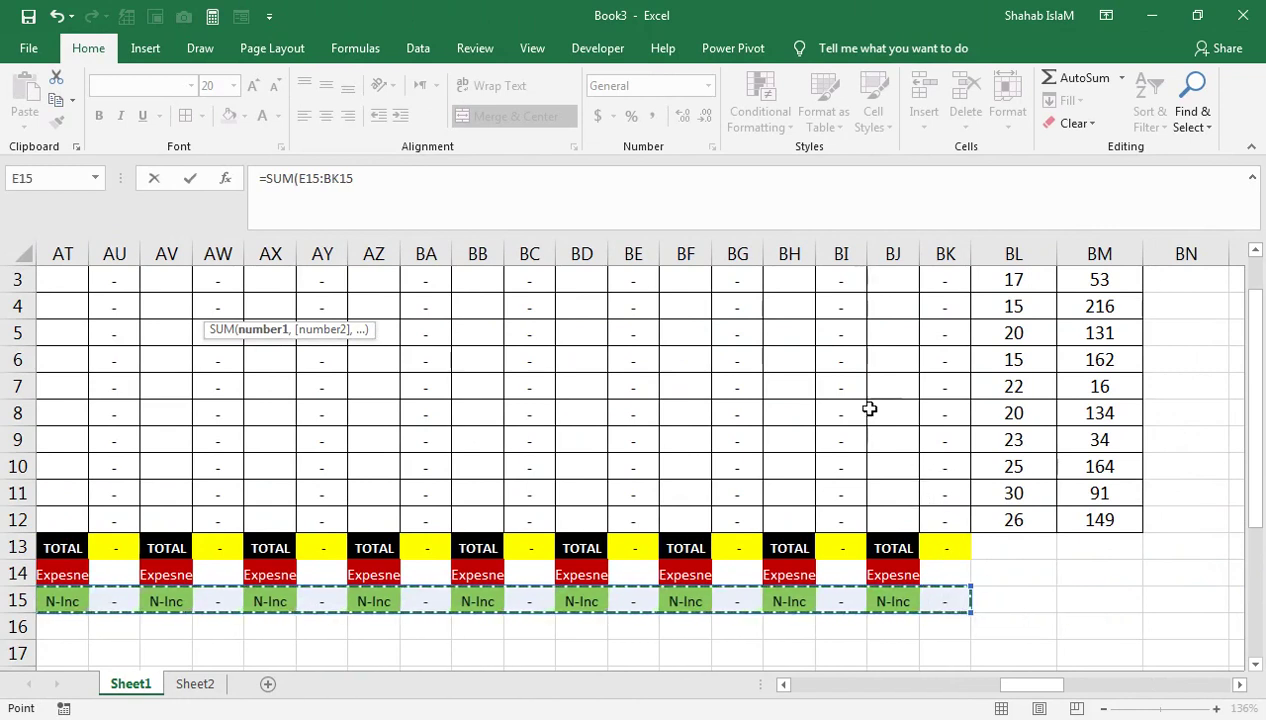
pyautogui.moveTo(1026, 685); pyautogui.dragTo(814, 685)
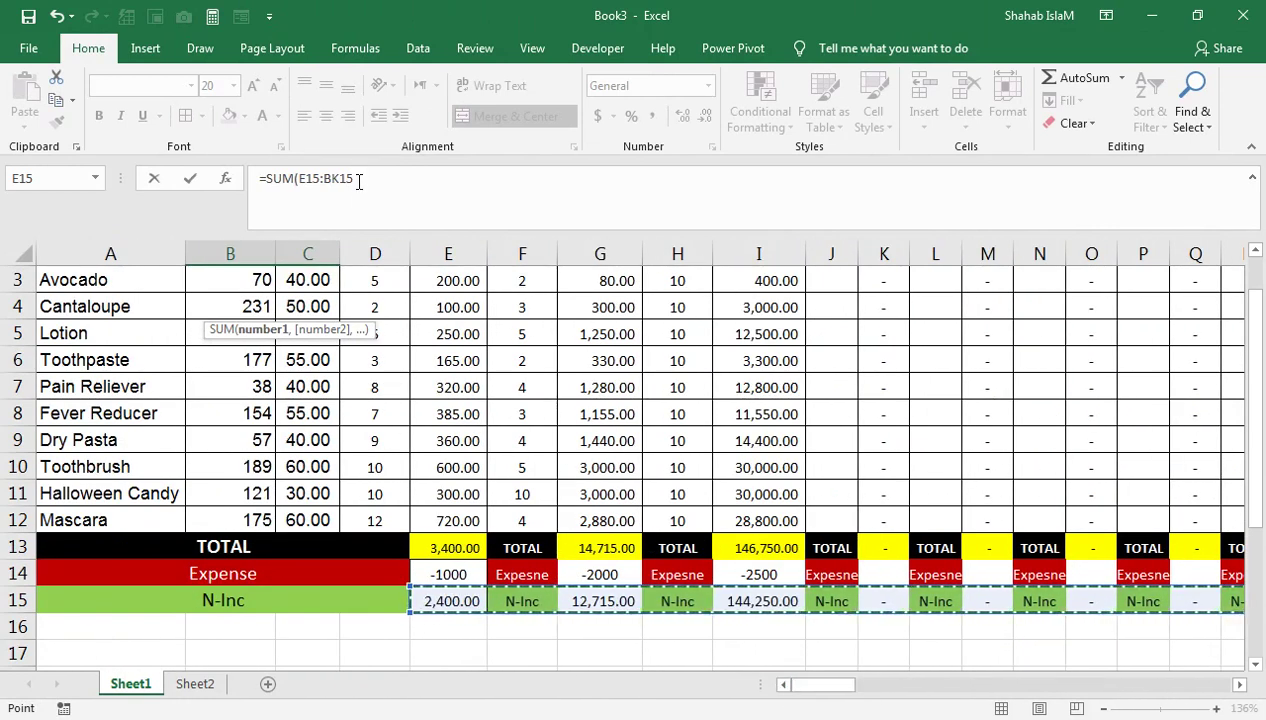
pyautogui.write(')')
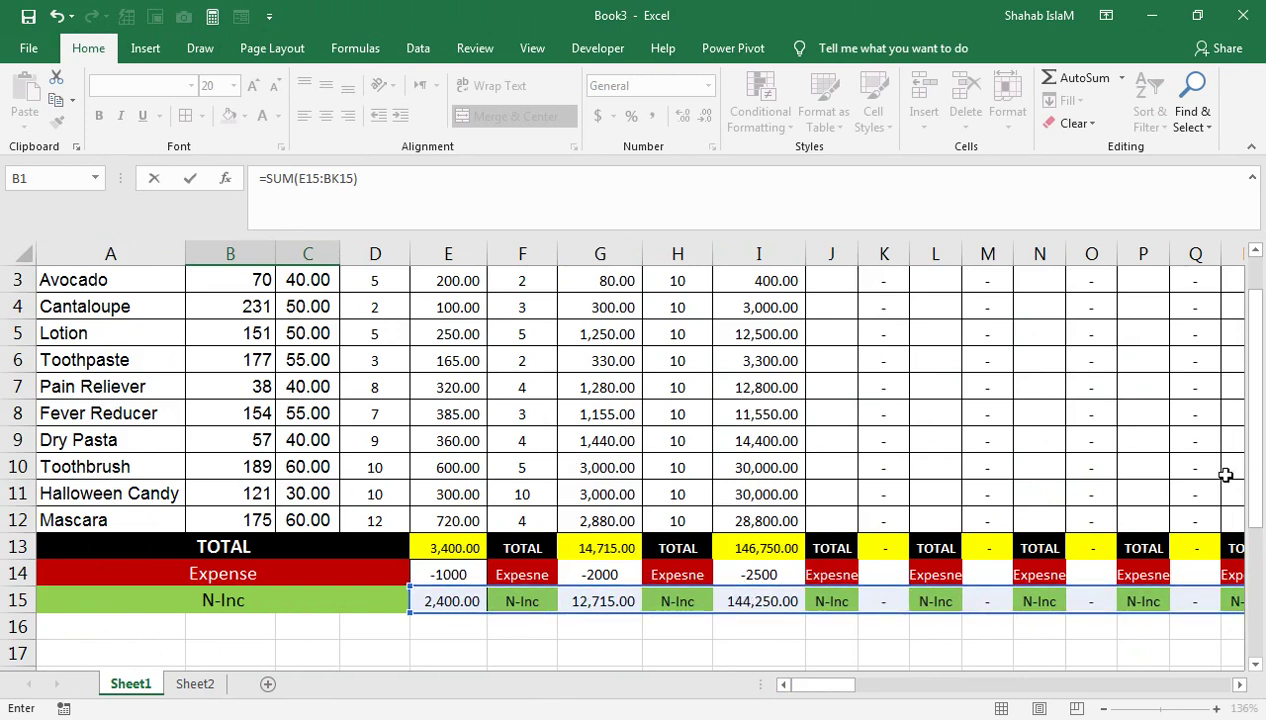
pyautogui.moveTo(1252, 512); pyautogui.dragTo(1254, 420)
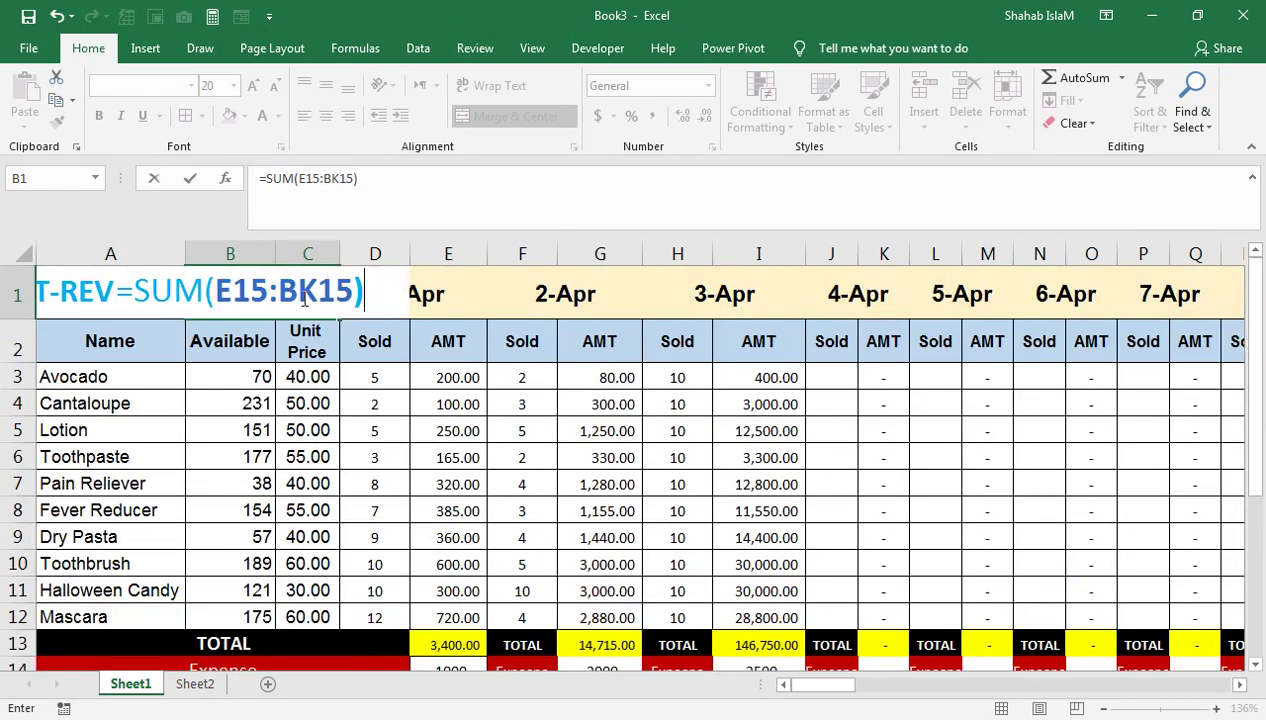
pyautogui.press('Return')
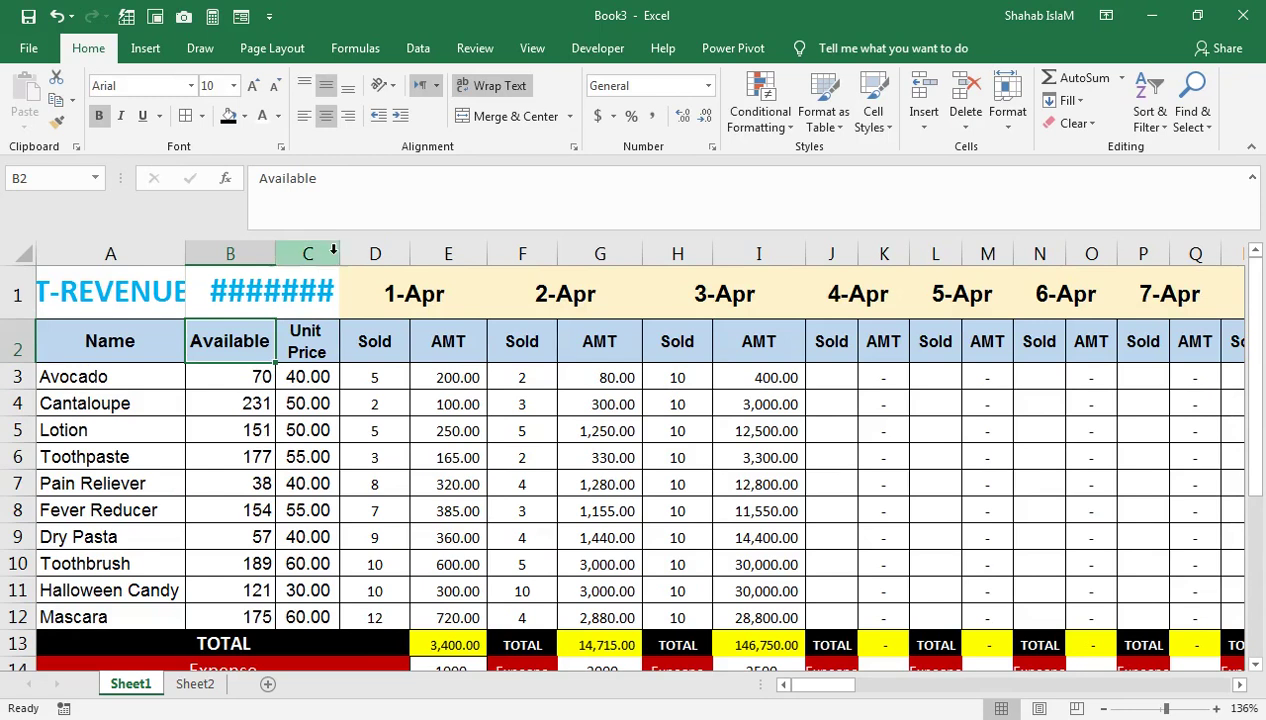
# Autofit the width of columns B and C and reduce the total in B1 to font size 14
pyautogui.click(308, 254)
pyautogui.keyDown('shift'); pyautogui.click(338, 252); pyautogui.keyUp('shift')
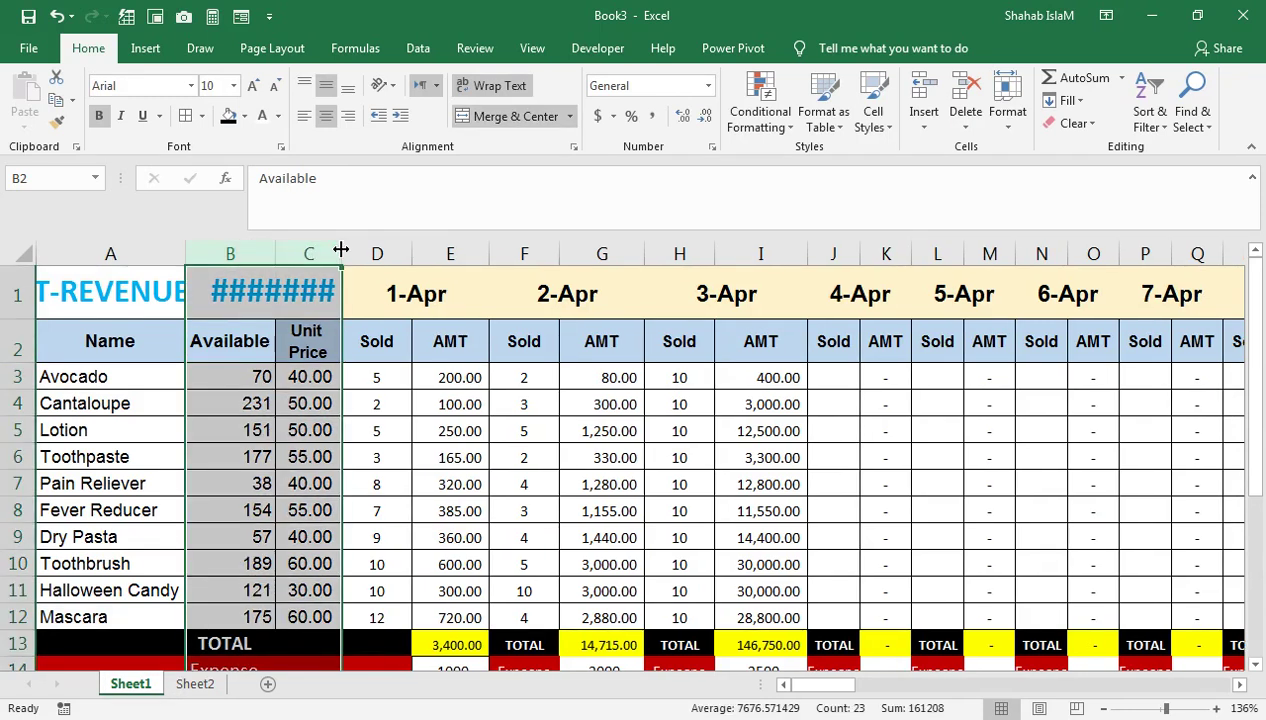
pyautogui.click(308, 277)
pyautogui.click(272, 86)
pyautogui.click(272, 86)
pyautogui.click(272, 86)
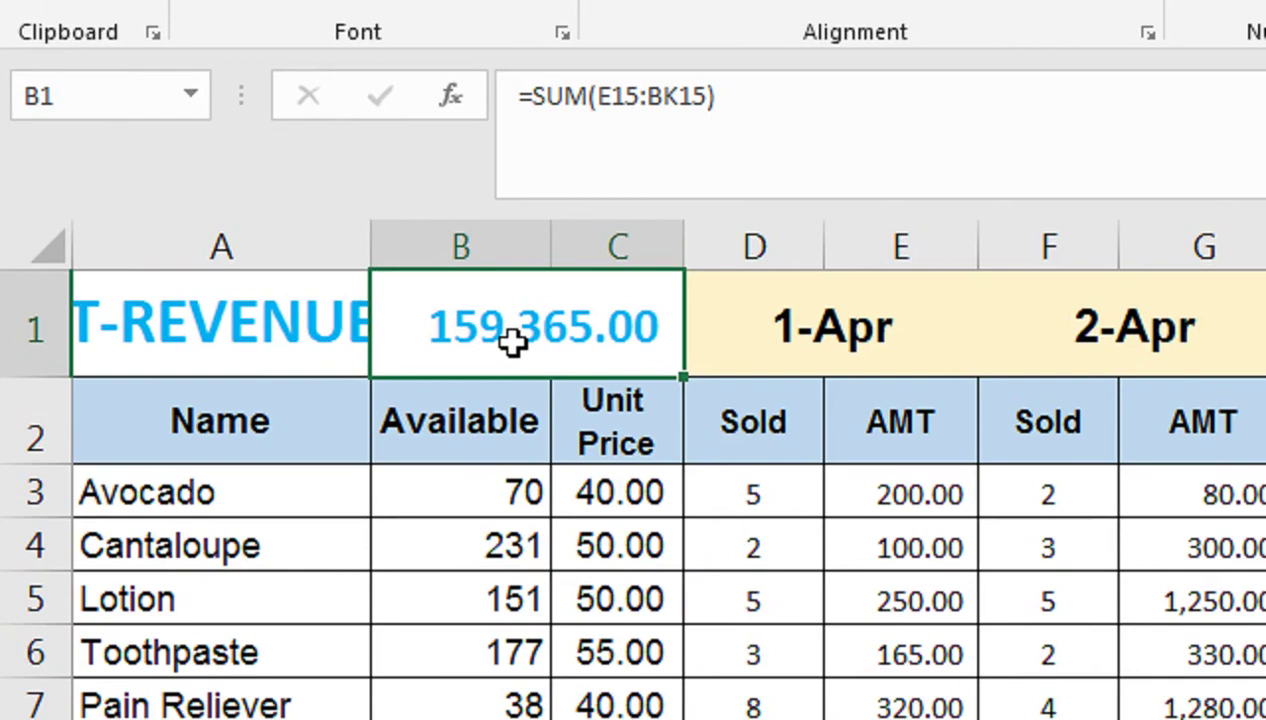
# Set Avocado's Sold quantity to 20 for 3-Apr in H3 and to 15 for 1-Apr in D3
pyautogui.click(945, 494)
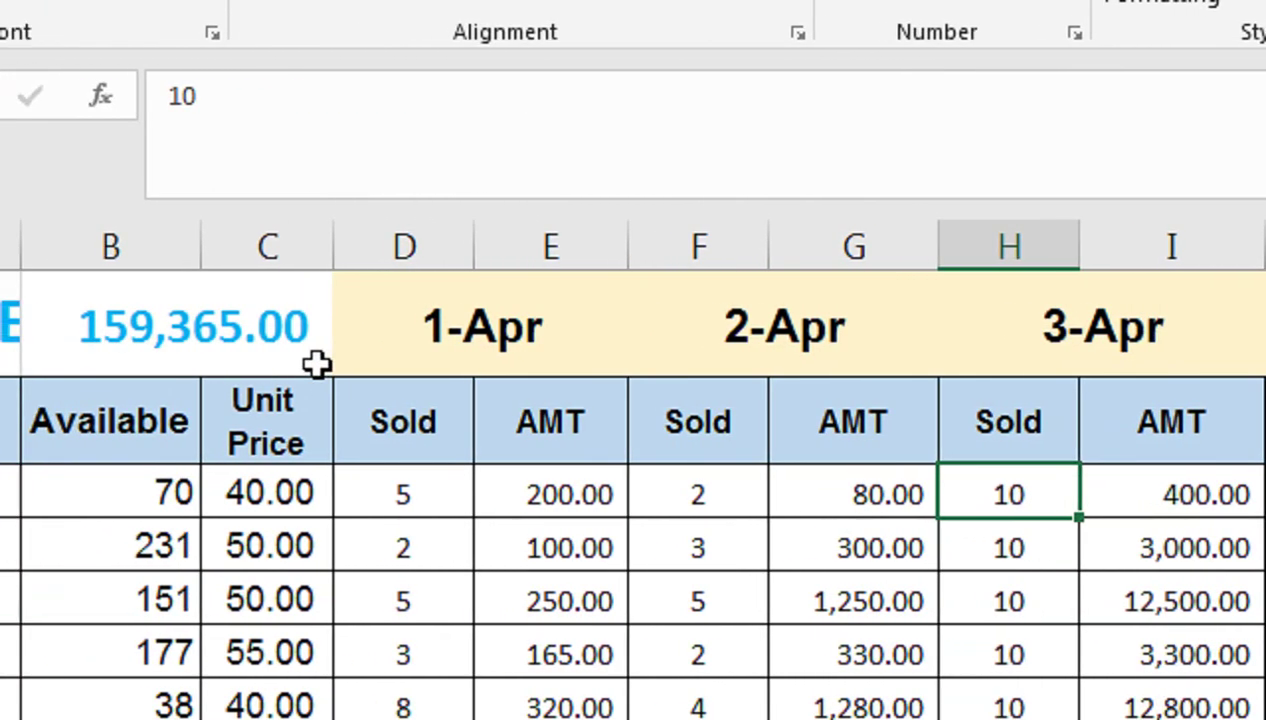
pyautogui.write('0')
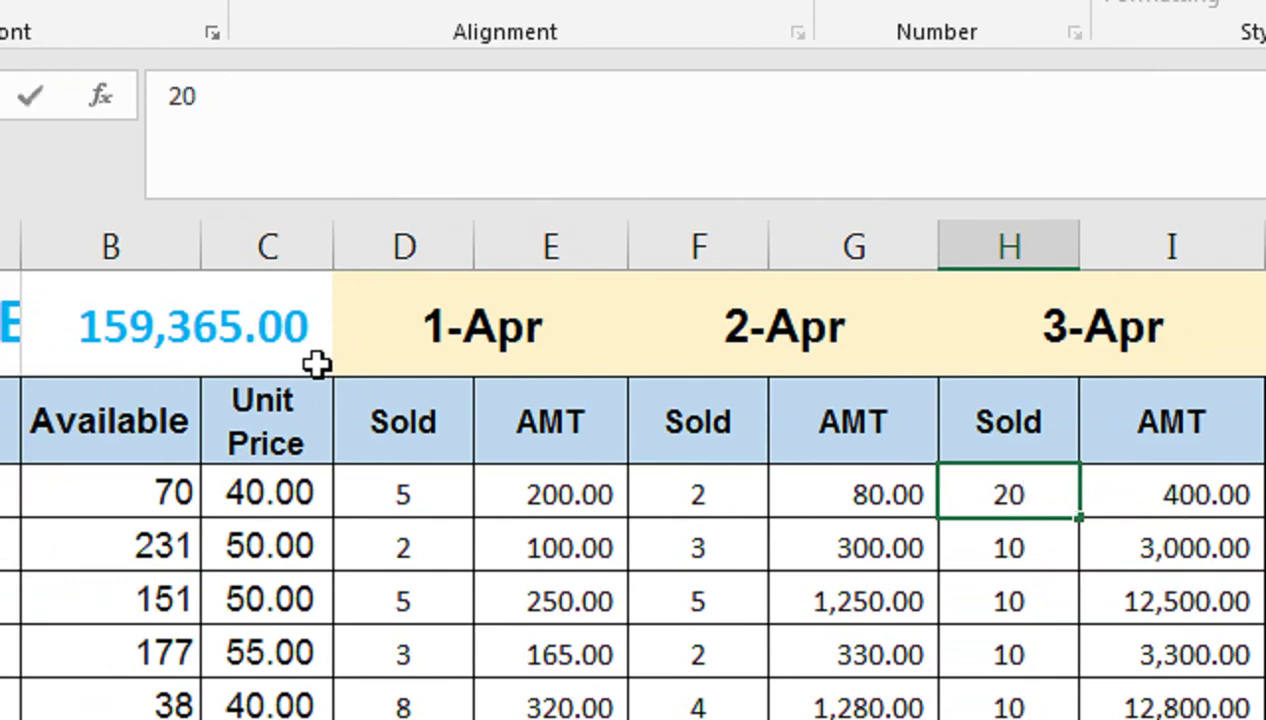
pyautogui.press('Return')
pyautogui.click(387, 488)
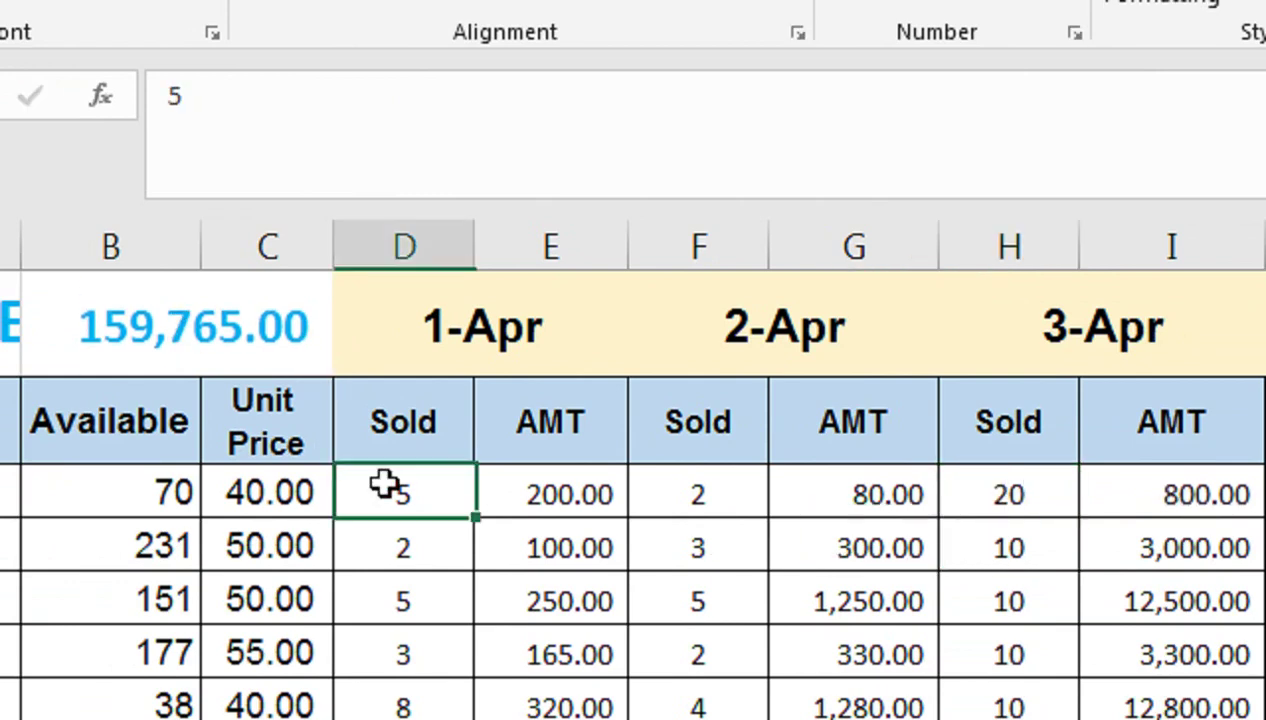
pyautogui.write('15')
pyautogui.press('Return')
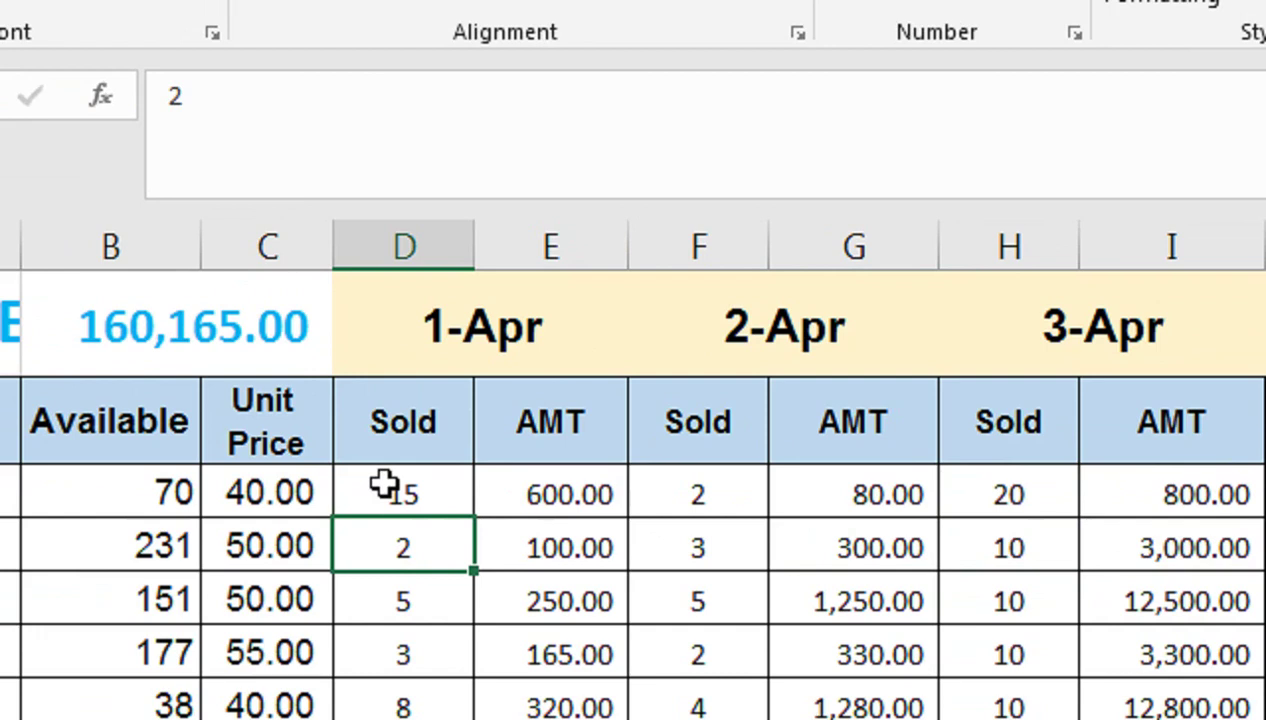
# Try widening column A to fit the T-REVENUE label, and restore its previous width
pyautogui.click(132, 307)
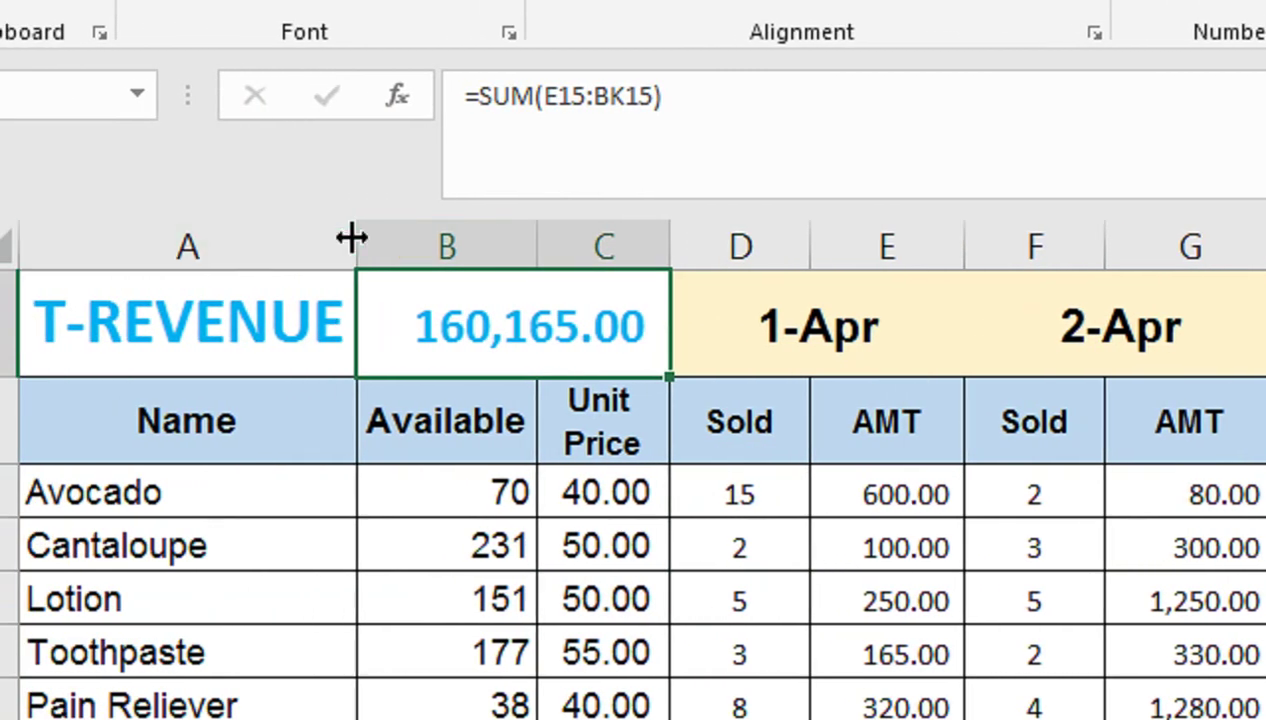
pyautogui.moveTo(356, 245); pyautogui.dragTo(317, 245)
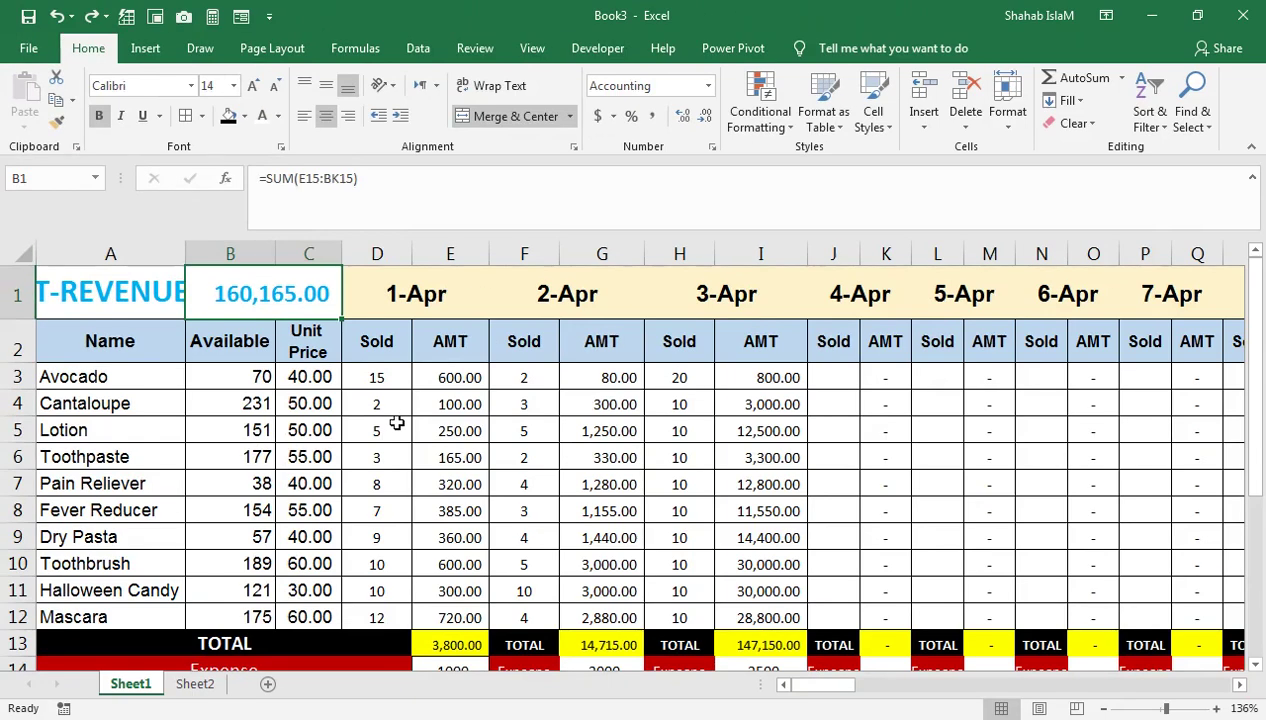
pyautogui.click(720, 592)
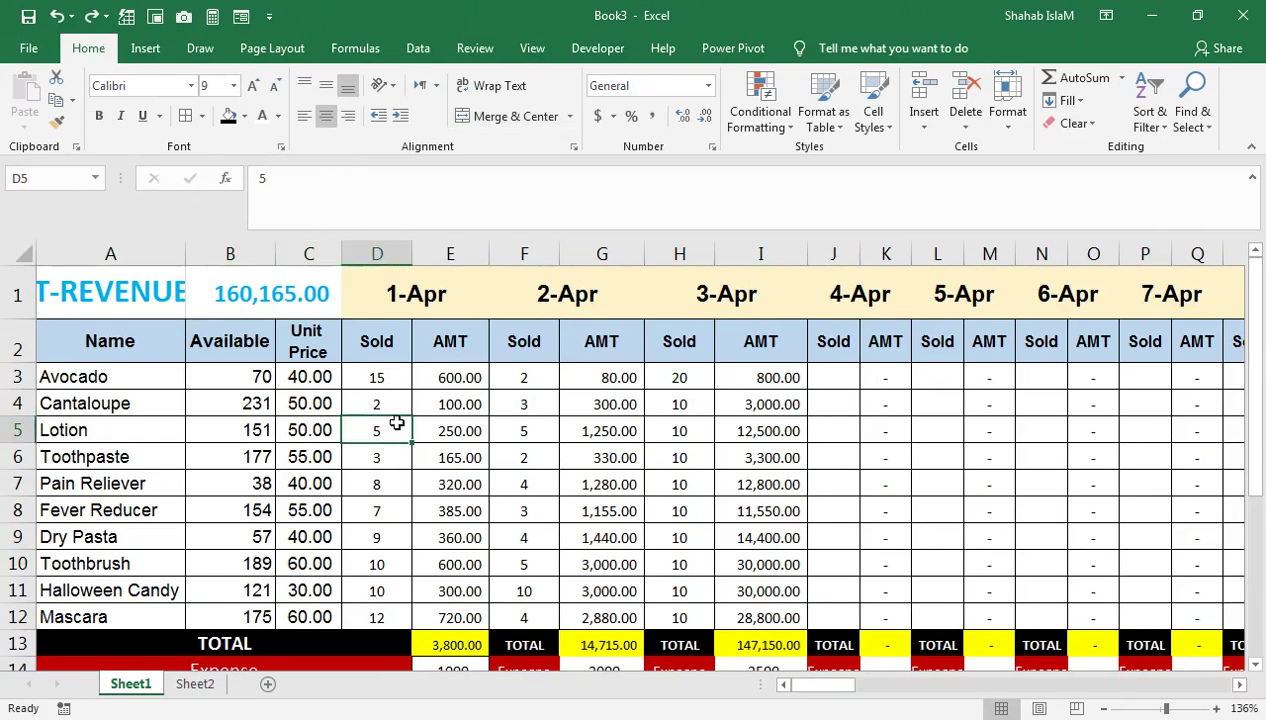